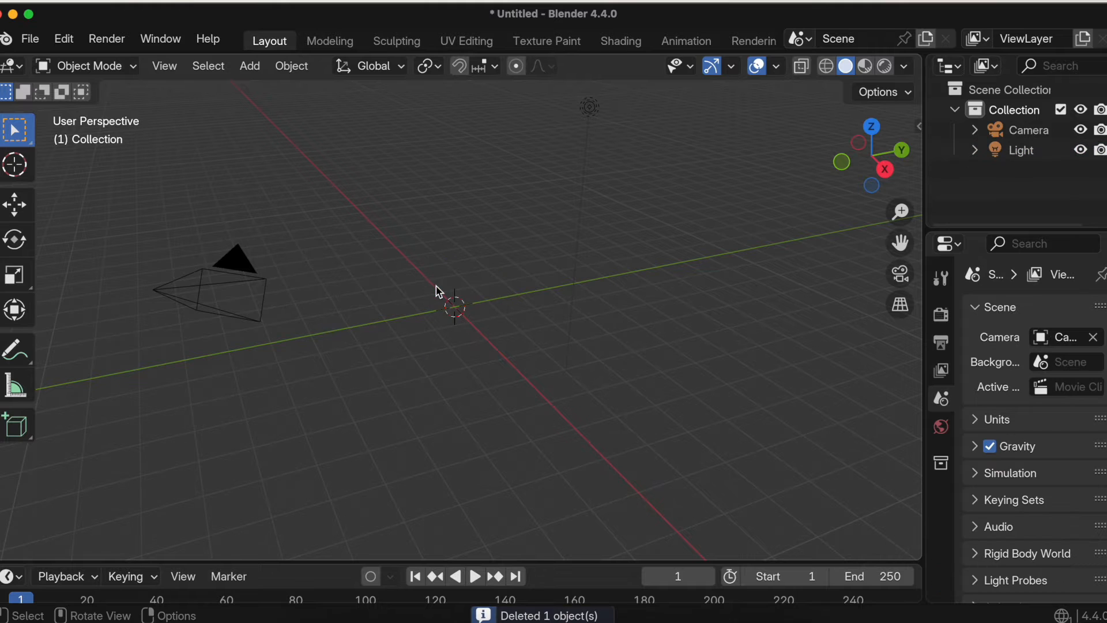
Step: Add a mesh circle at the origin and fill it with a face in Edit Mode
left_click(251, 65)
mouse_move(267, 94)
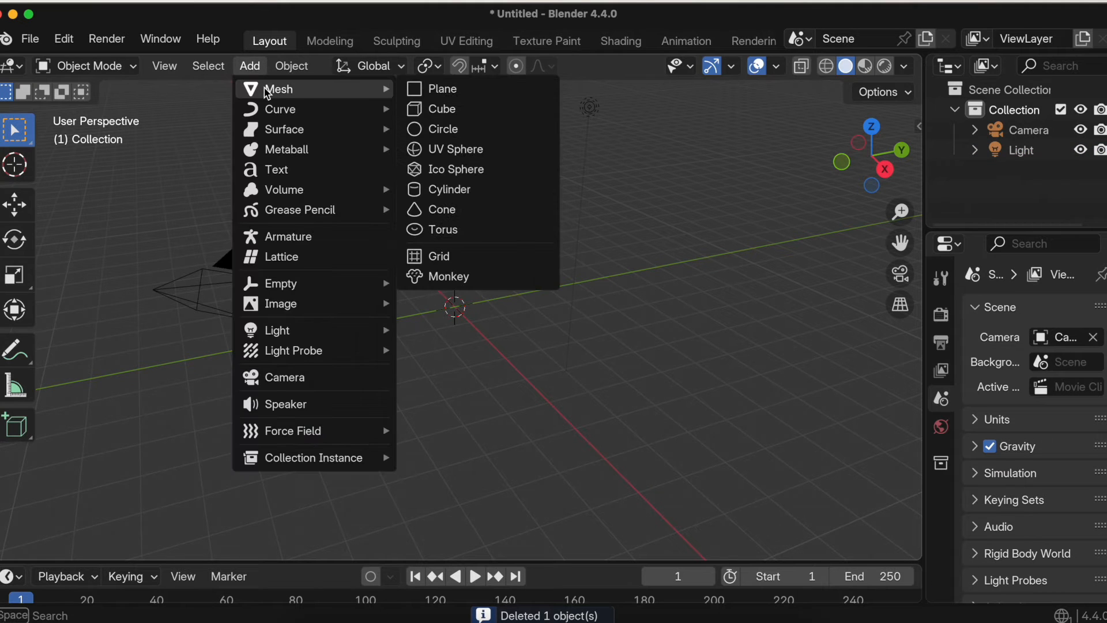
left_click(443, 128)
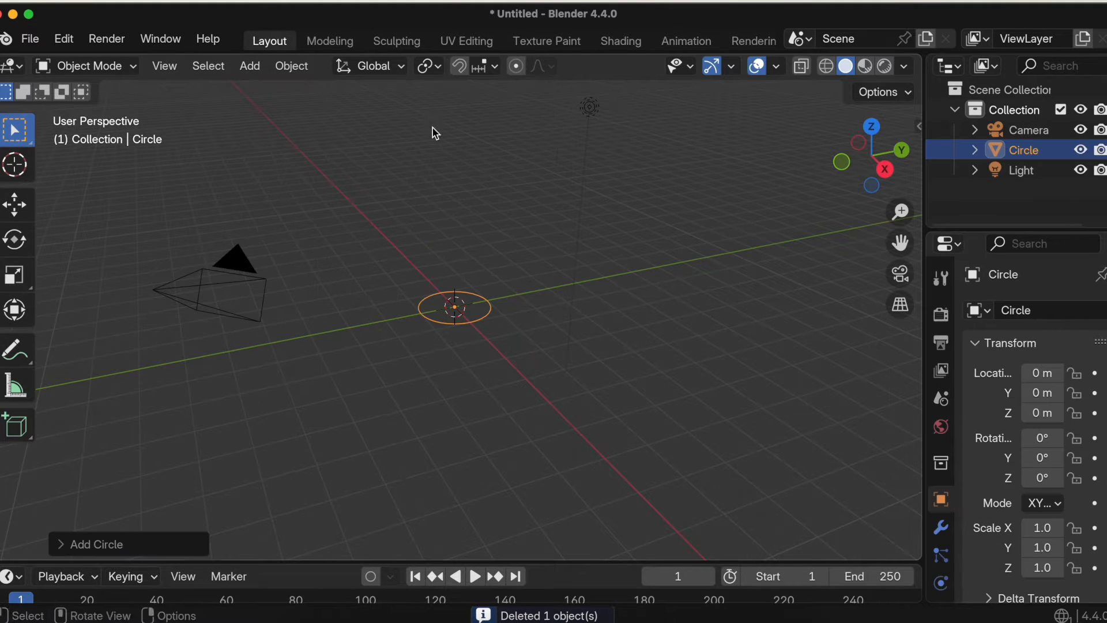
left_click(110, 66)
left_click(104, 112)
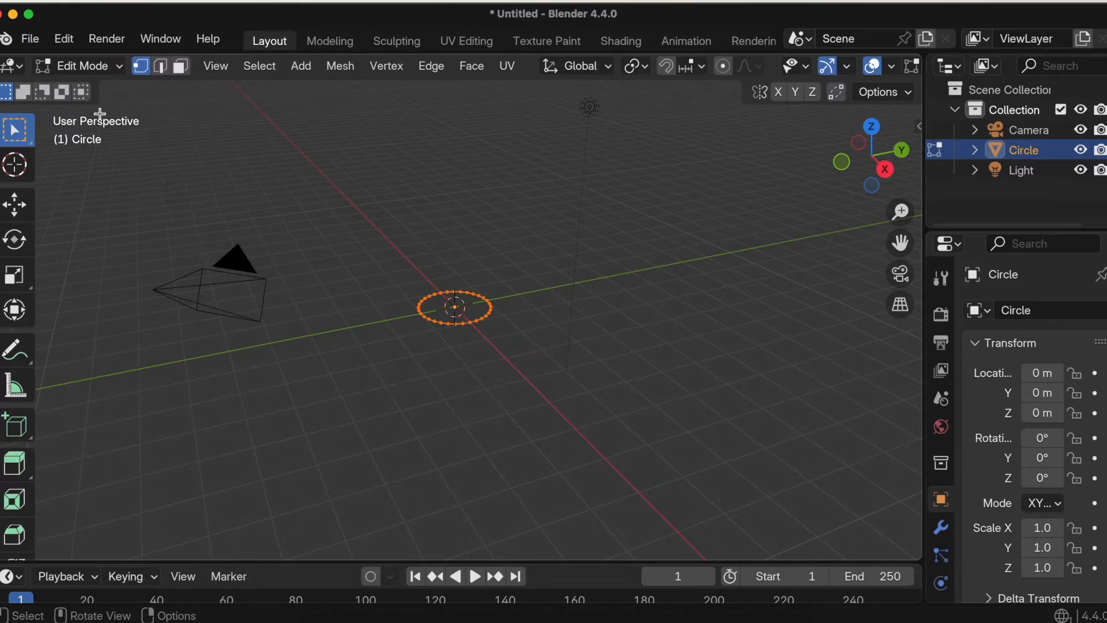
key("f")
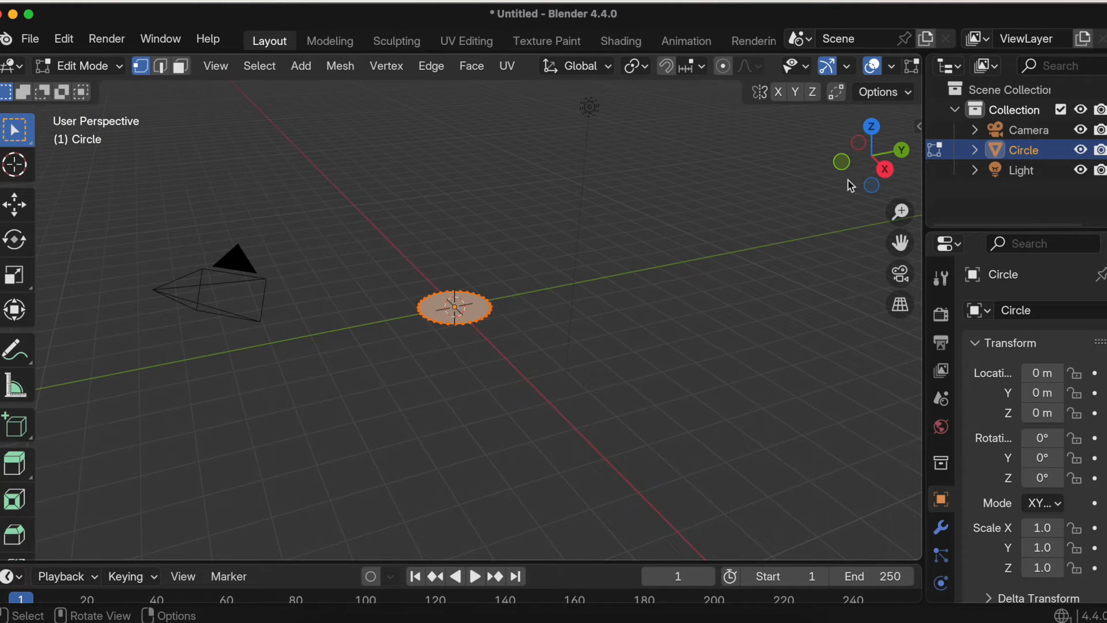
Step: Enable the Screencast Keys display for the viewport and close the sidebar
left_click(911, 124)
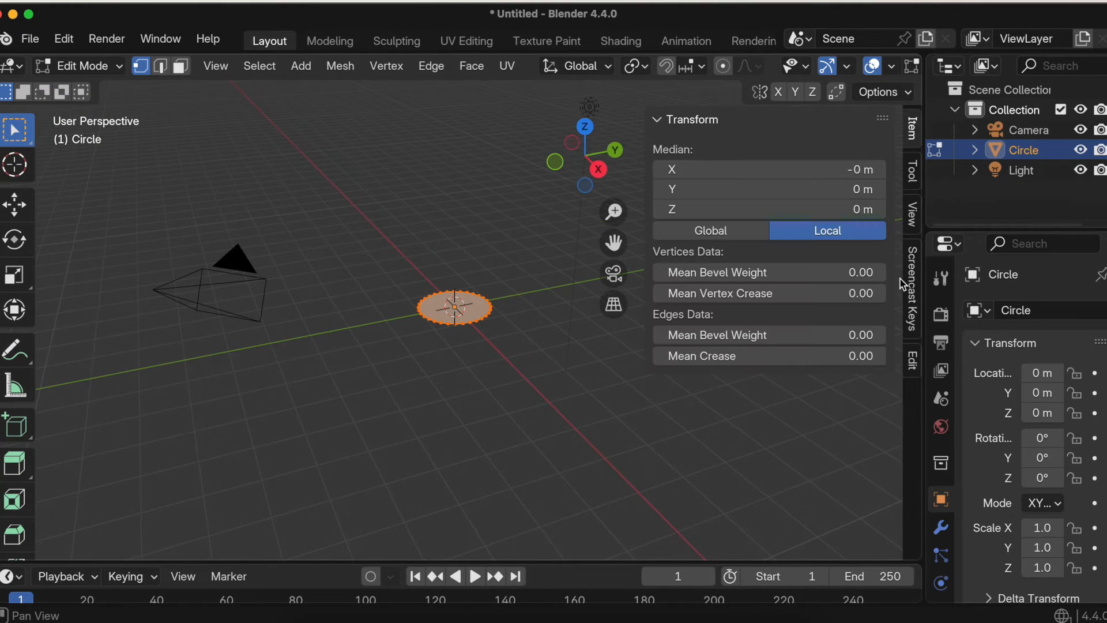
left_click(911, 294)
left_click(672, 119)
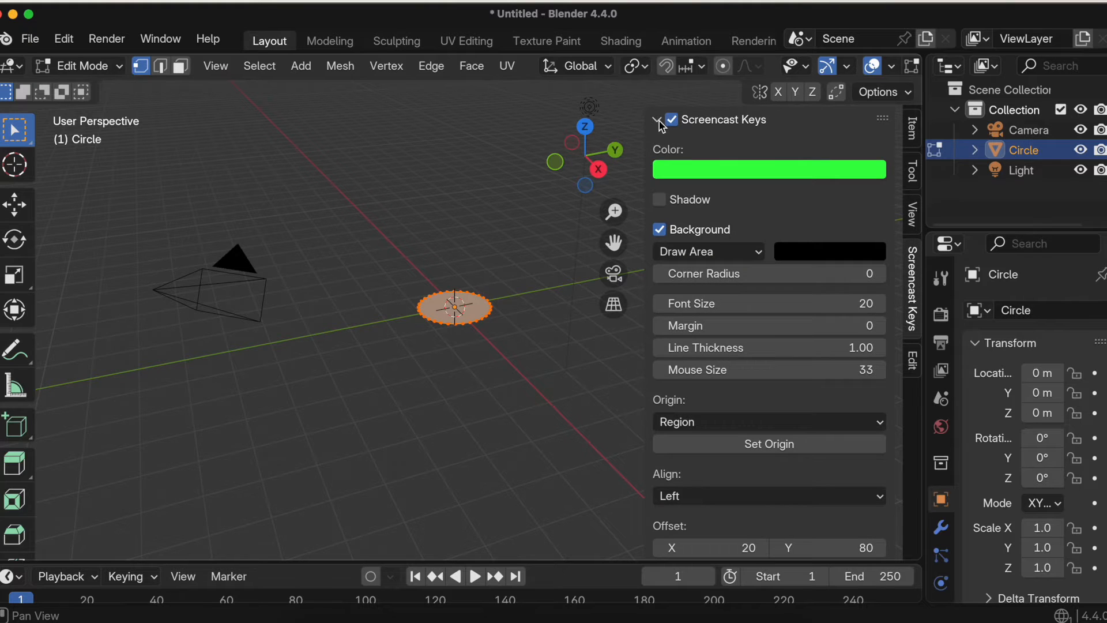
left_click(657, 120)
left_click_drag(644, 121, 923, 128)
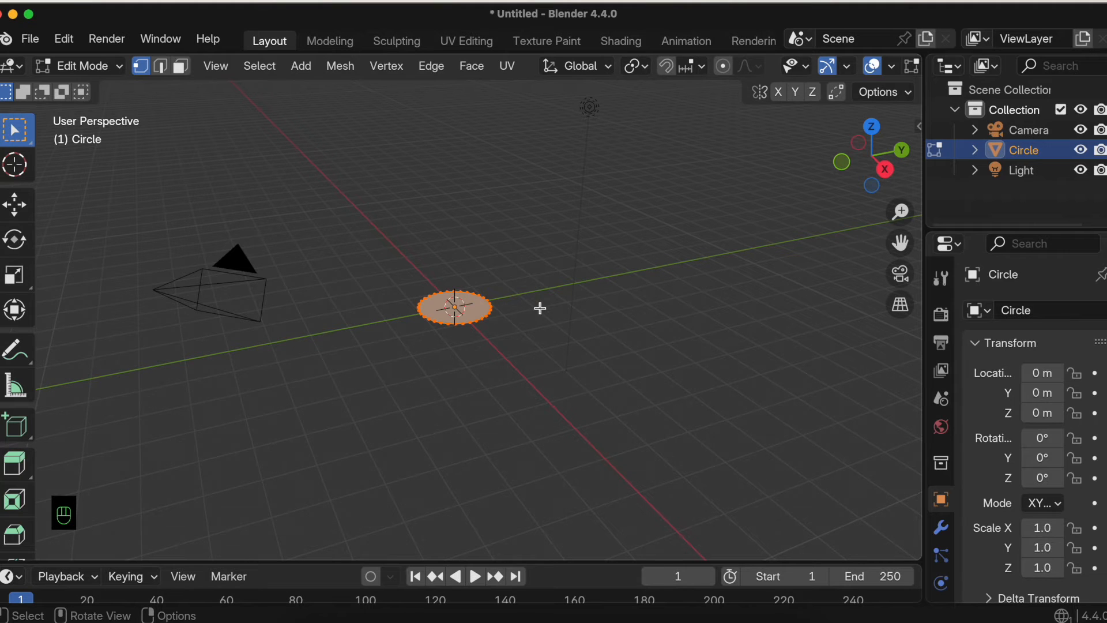
Step: Extrude the circle face upward about 0.6 m and scale up the top face to flare the sides outward
key("e")
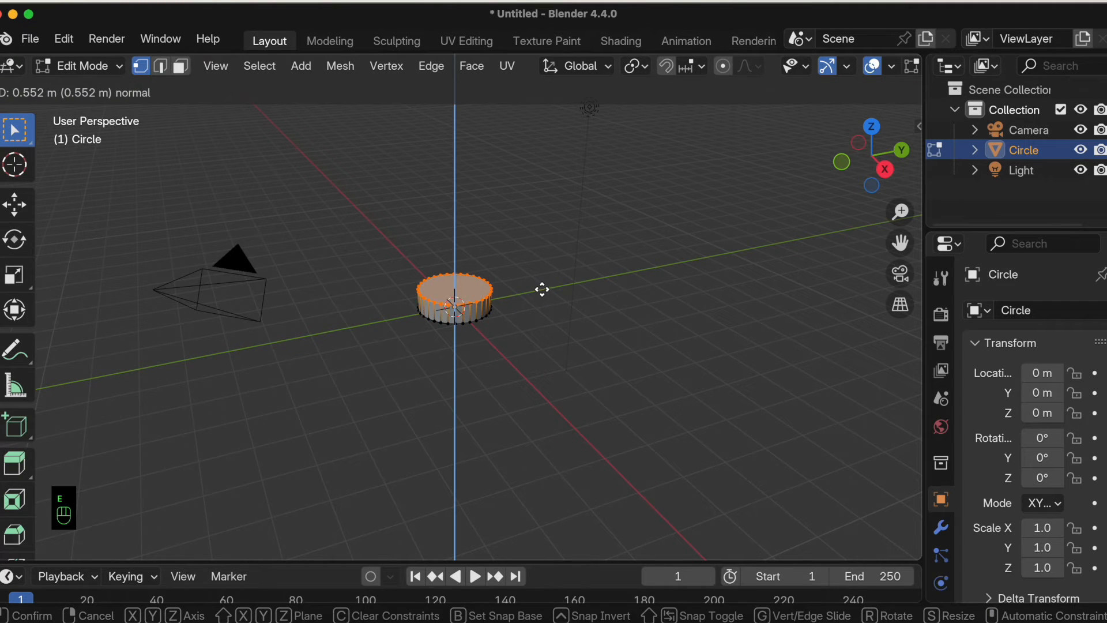
left_click(542, 288)
key("s")
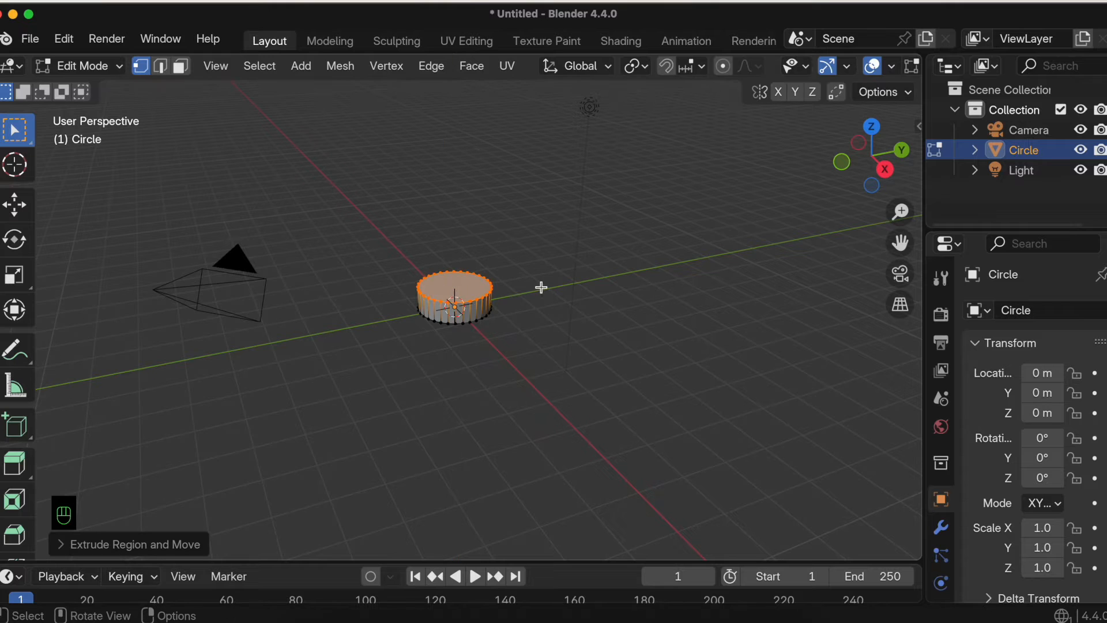
left_click(571, 288)
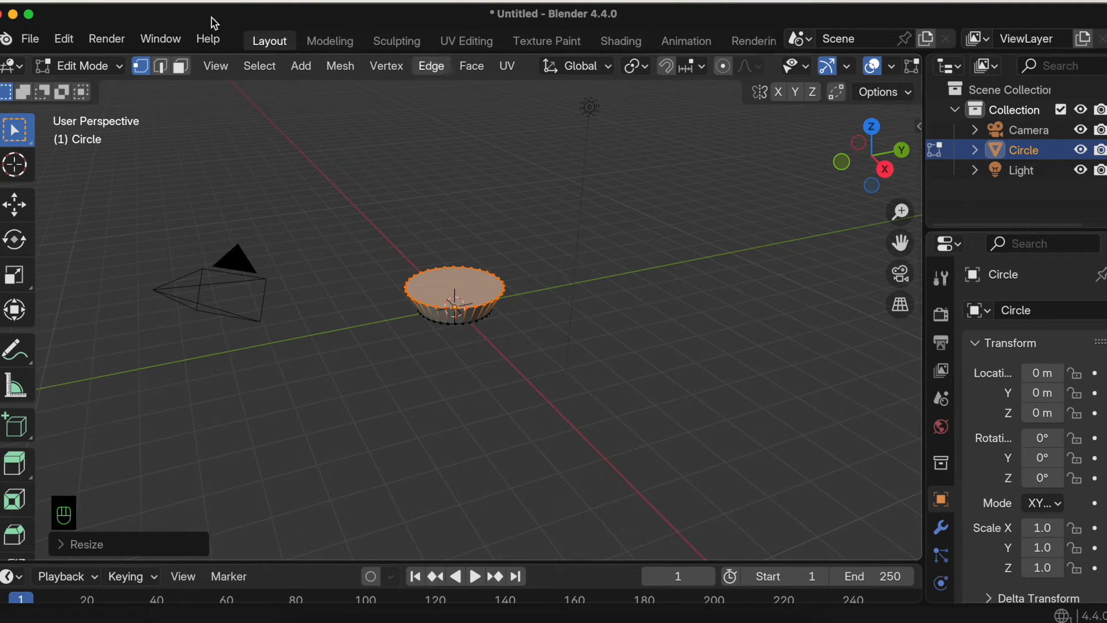
Step: Delete the large top face in face select mode to open the bowl
left_click(182, 72)
left_click(438, 278)
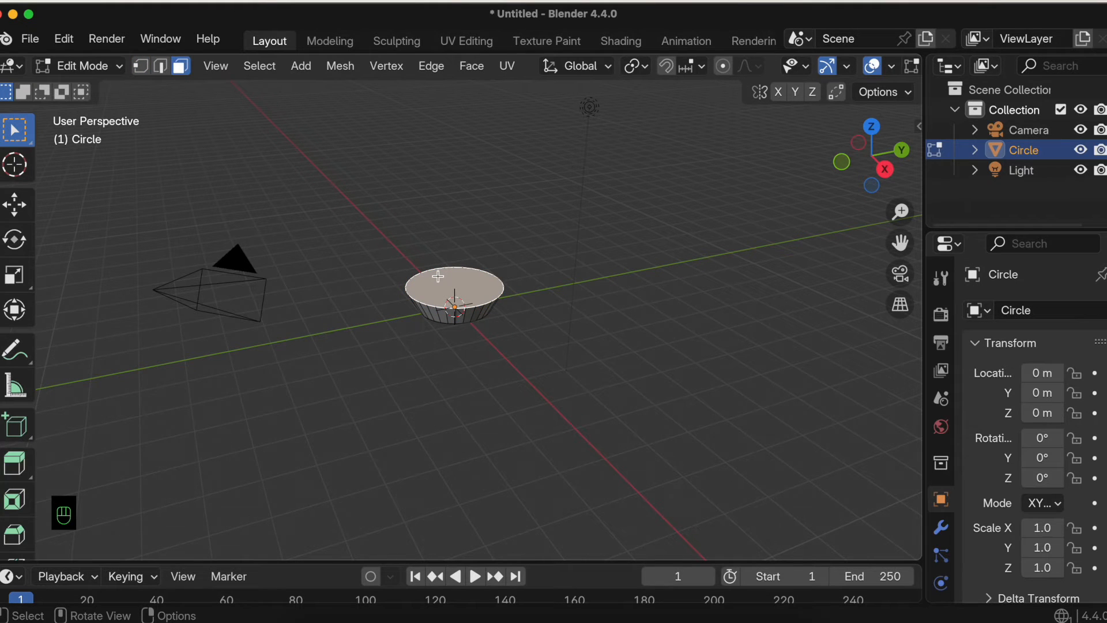
key("x")
left_click(378, 319)
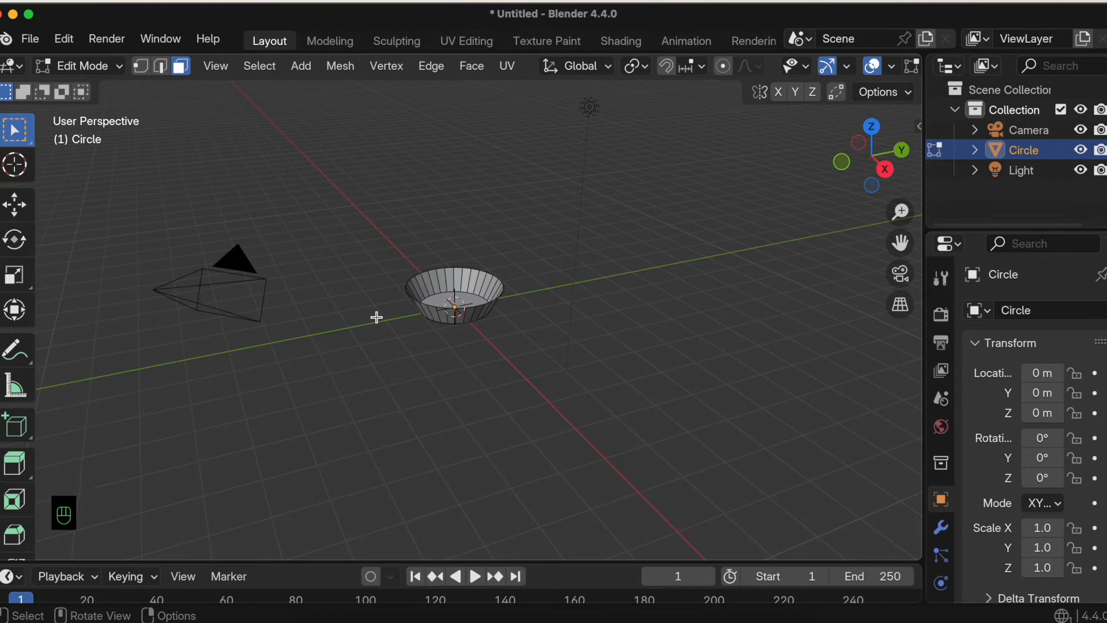
Step: Extrude all of the bowl's faces along their normals inward about 0.1 m to give the walls thickness
key("a")
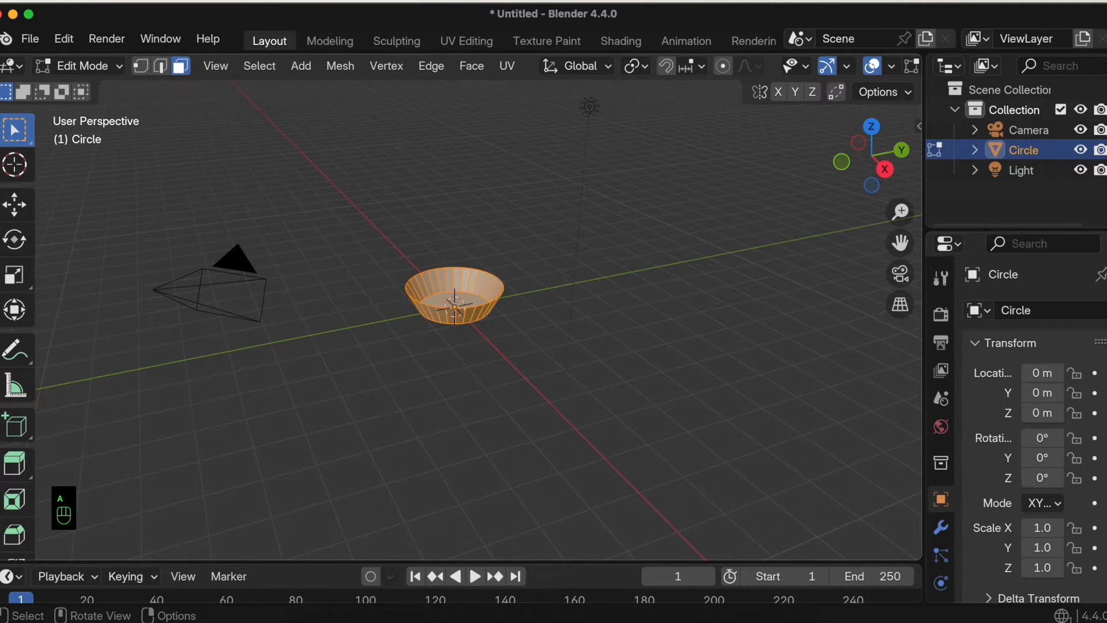
key("alt+e")
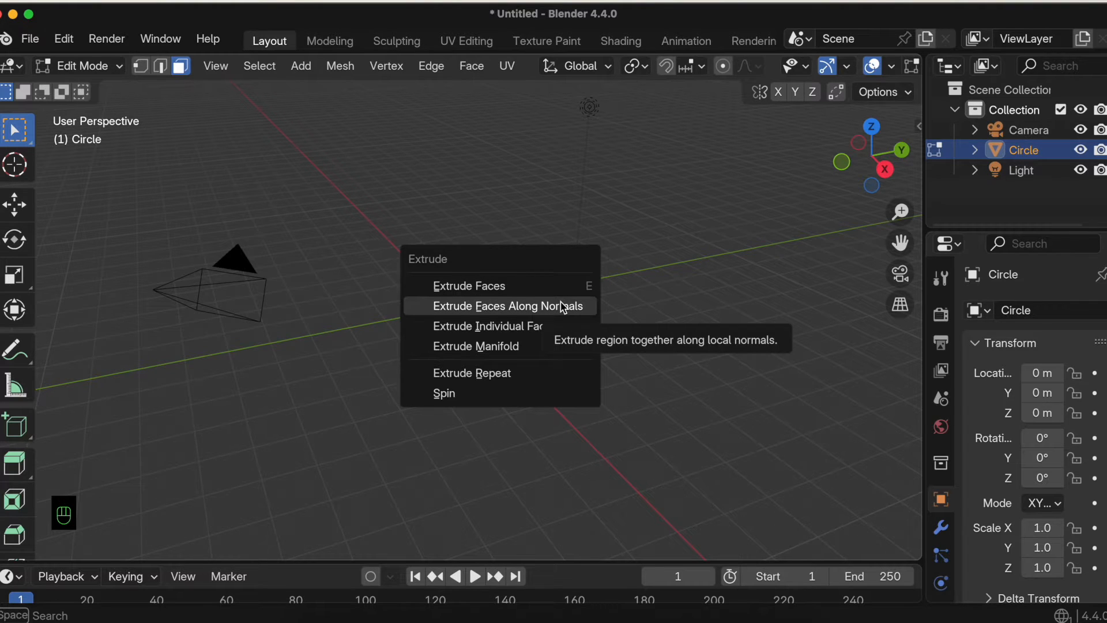
left_click(564, 307)
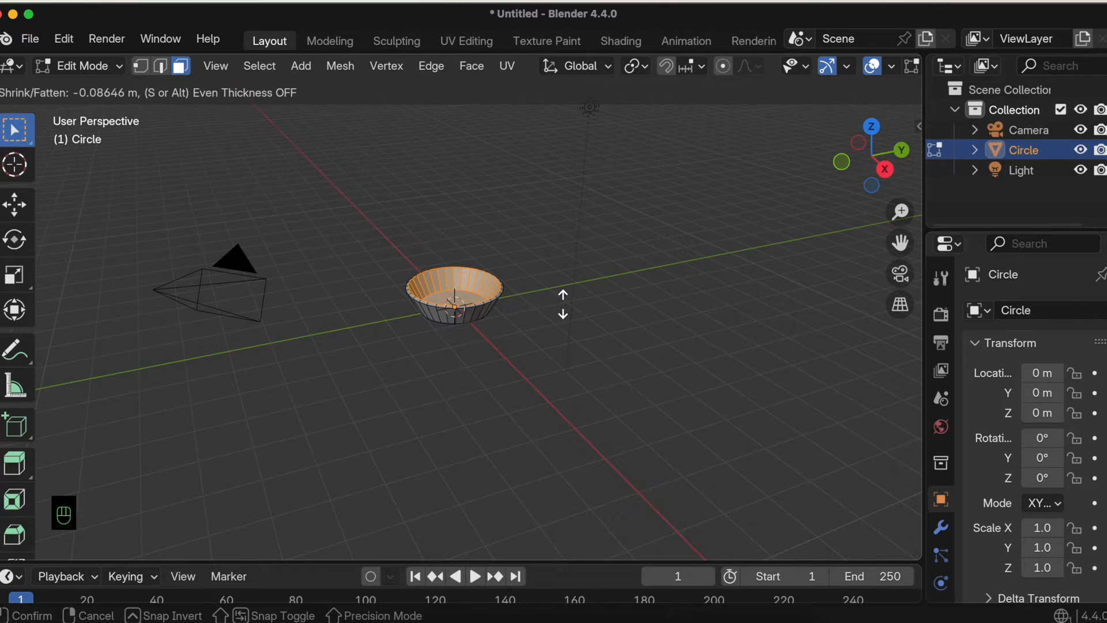
left_click(565, 306)
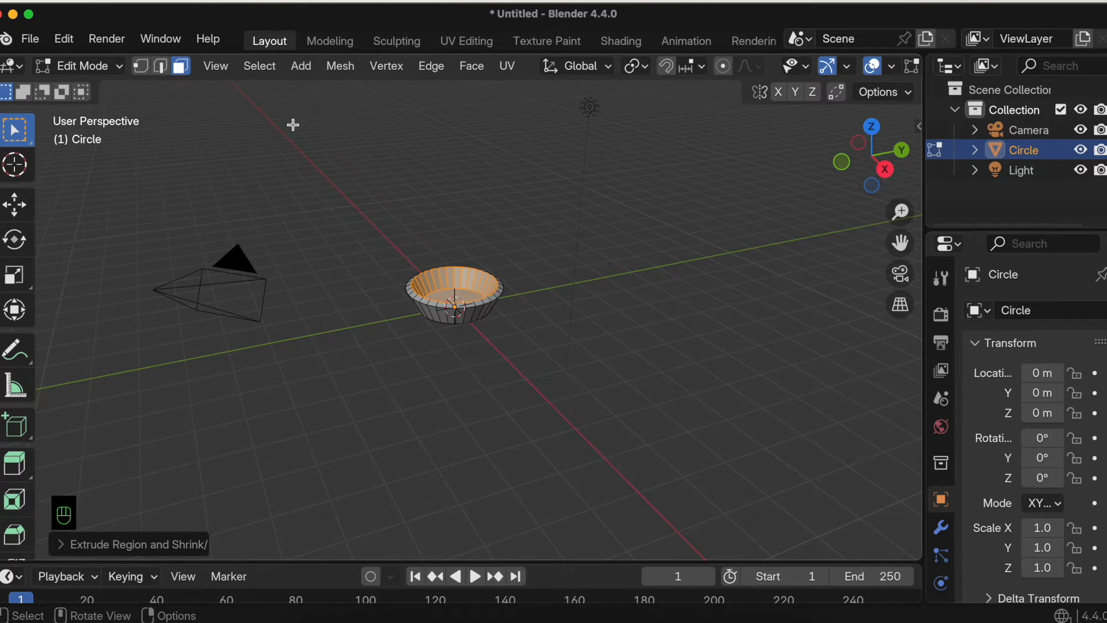
Step: Select every face around the bowl's rim and flatten the ring by scaling it to 0 along Z
scroll(385, 207, "up", 5)
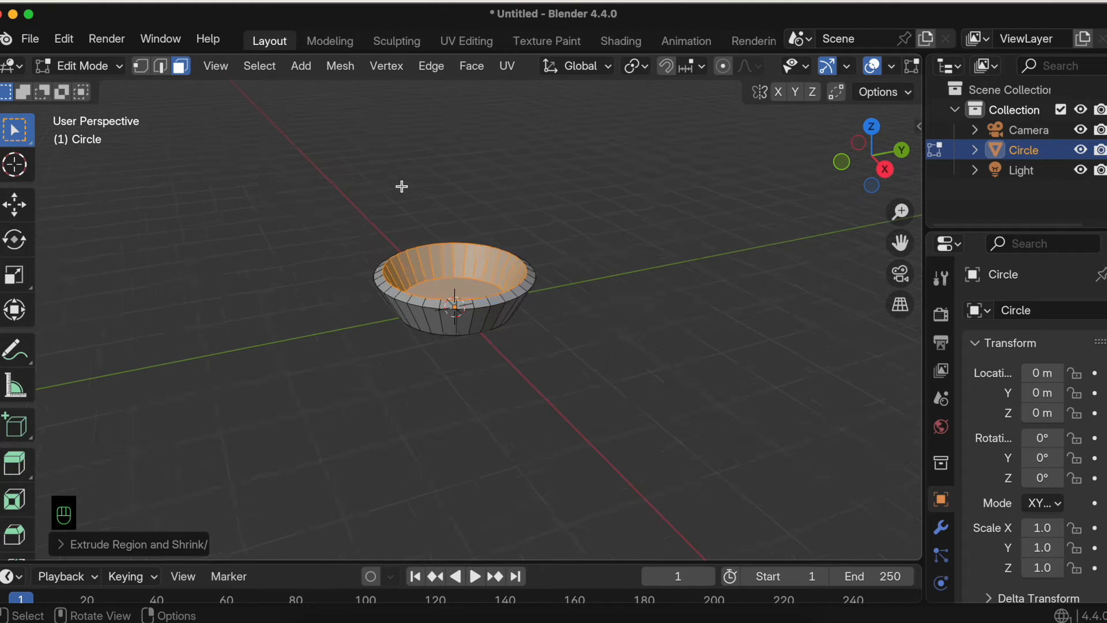
middle_click_drag(402, 186, 406, 194)
left_click(401, 334)
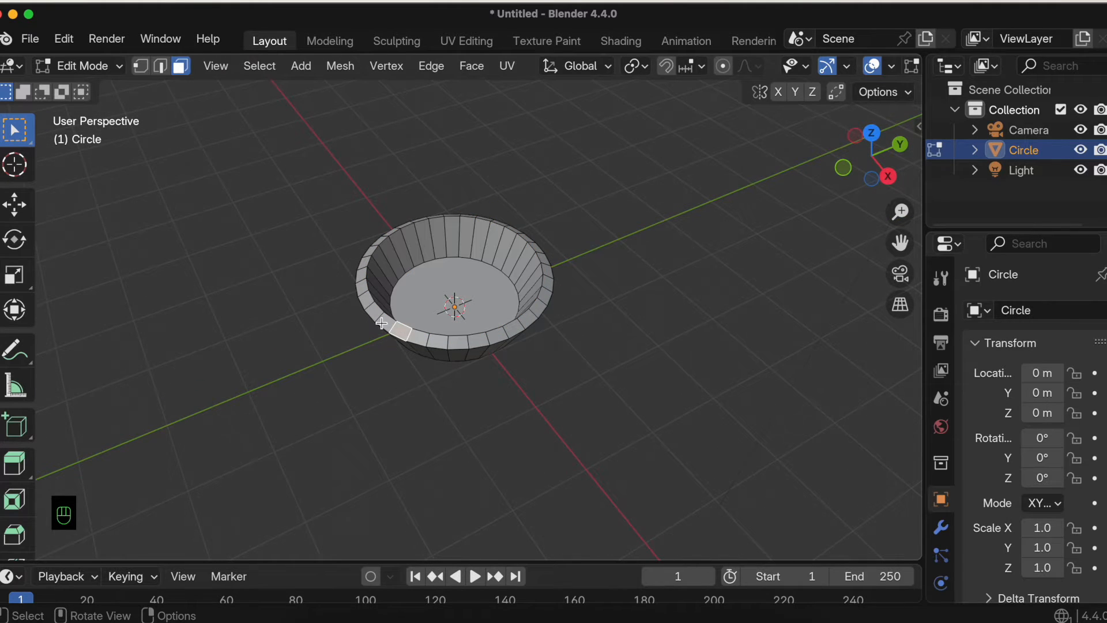
key("shift")
left_click(383, 321, "shift")
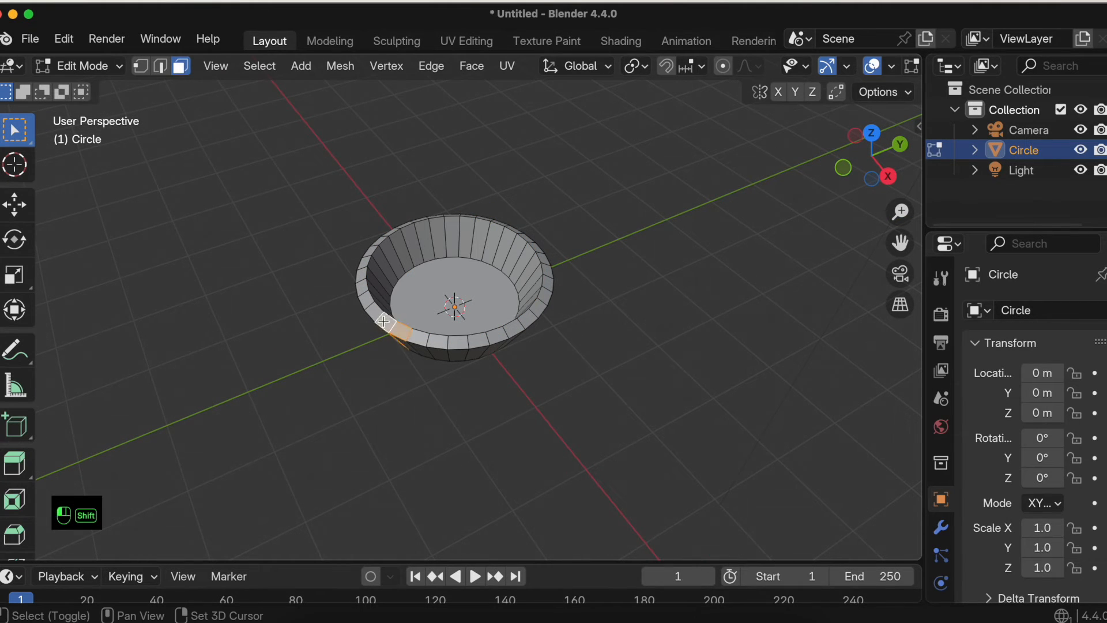
middle_click_drag(384, 321, 389, 322)
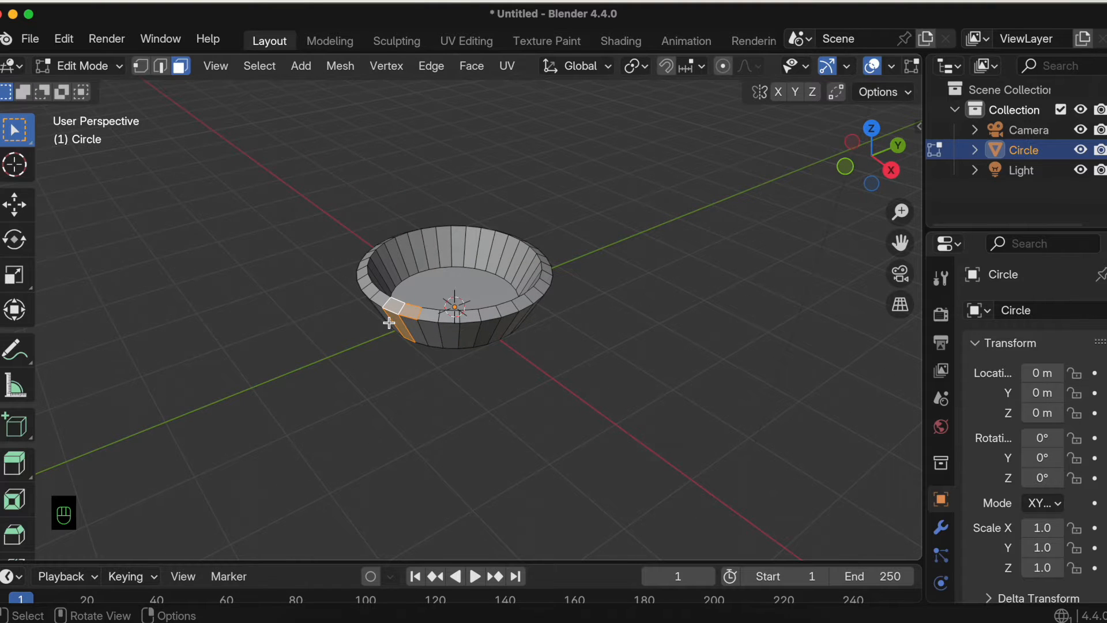
key("super+z")
middle_click_drag(509, 316, 506, 316)
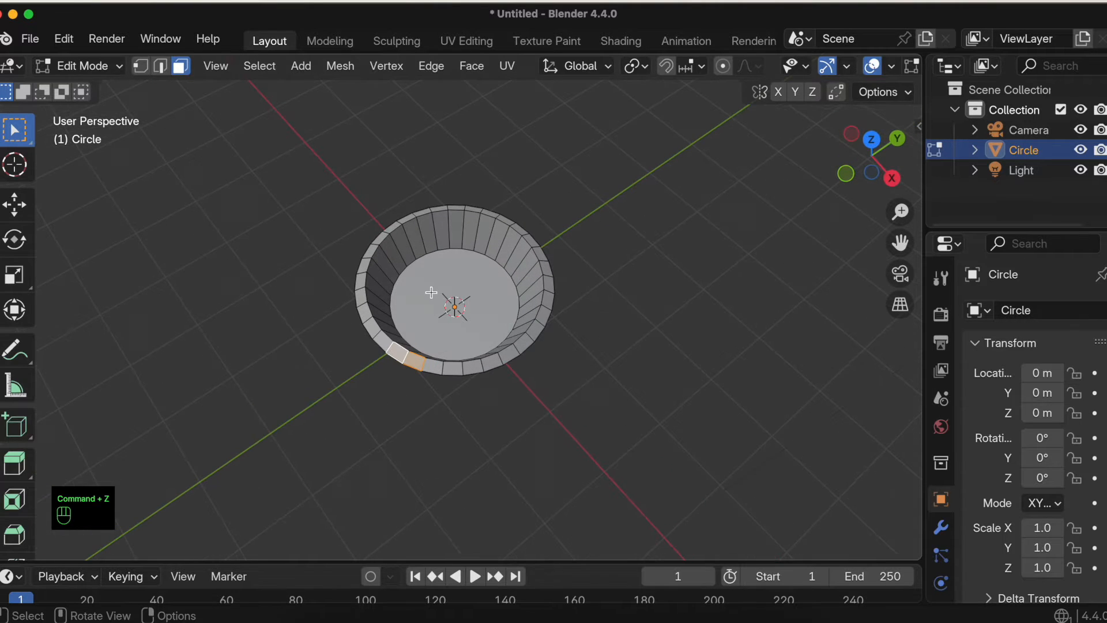
left_click(385, 346, "shift")
left_click(376, 330, "shift")
left_click(365, 316, "shift")
left_click(361, 296, "shift")
left_click(360, 282, "shift")
left_click(361, 267, "shift")
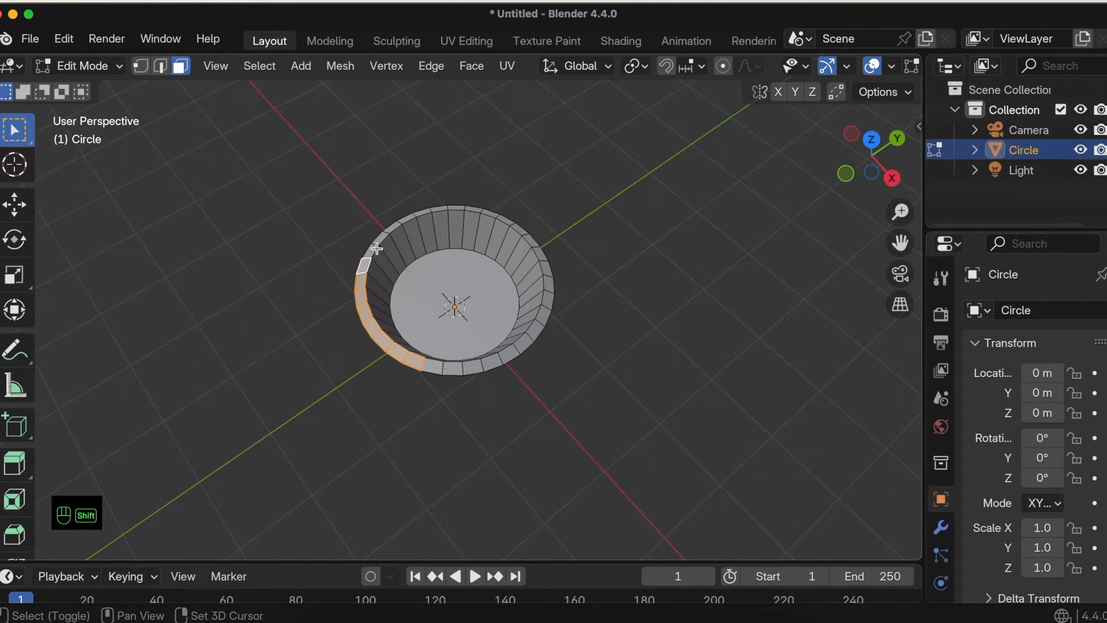
left_click(369, 250, "shift")
left_click(376, 238, "shift")
left_click(395, 226, "shift")
left_click(410, 218, "shift")
left_click(422, 212, "shift")
left_click(437, 210, "shift")
left_click(454, 208, "shift")
left_click(471, 209, "shift")
left_click(494, 215, "shift")
left_click(505, 220, "shift")
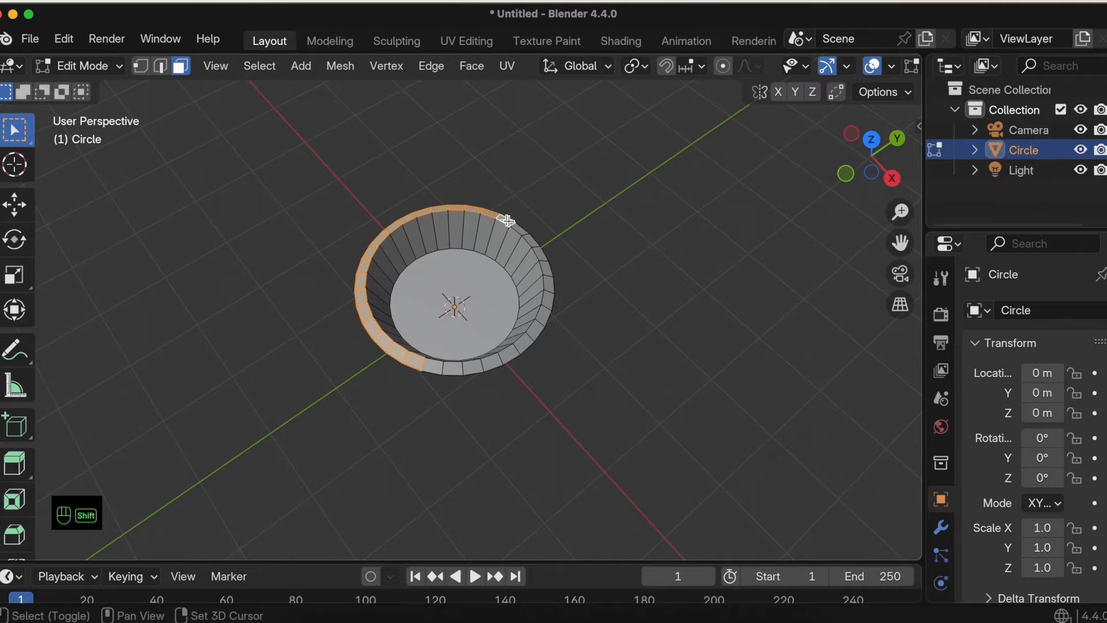
left_click(528, 239, "shift")
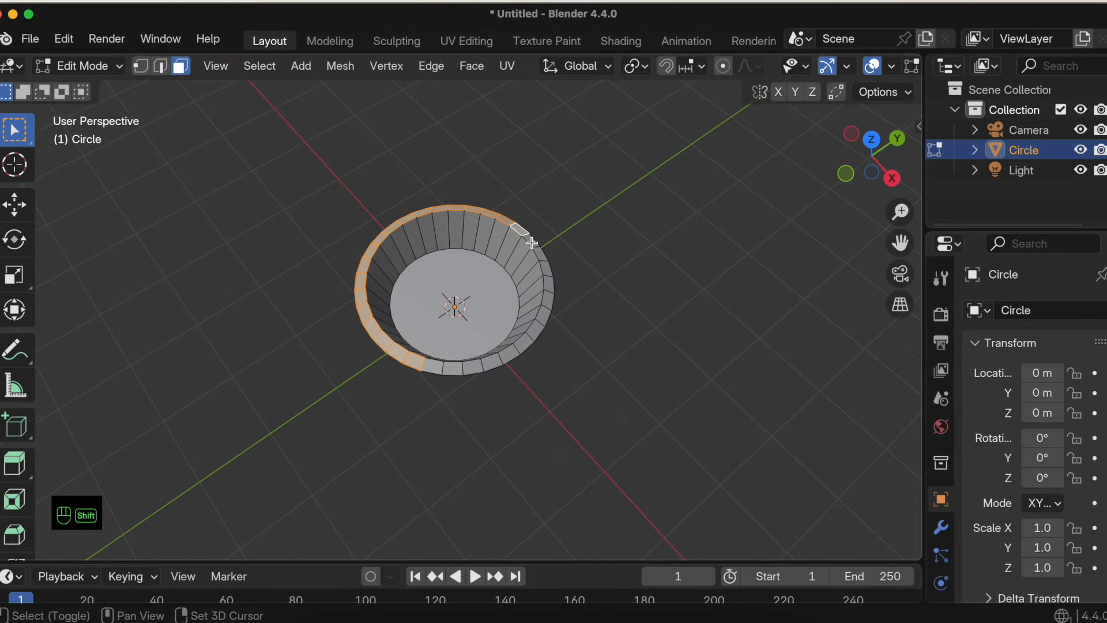
left_click(546, 269, "shift")
left_click(547, 284, "shift")
left_click(547, 298, "shift")
left_click(543, 314, "shift")
left_click(534, 330, "shift")
left_click(522, 343, "shift")
left_click(510, 354, "shift")
left_click(490, 363, "shift")
left_click(473, 367, "shift")
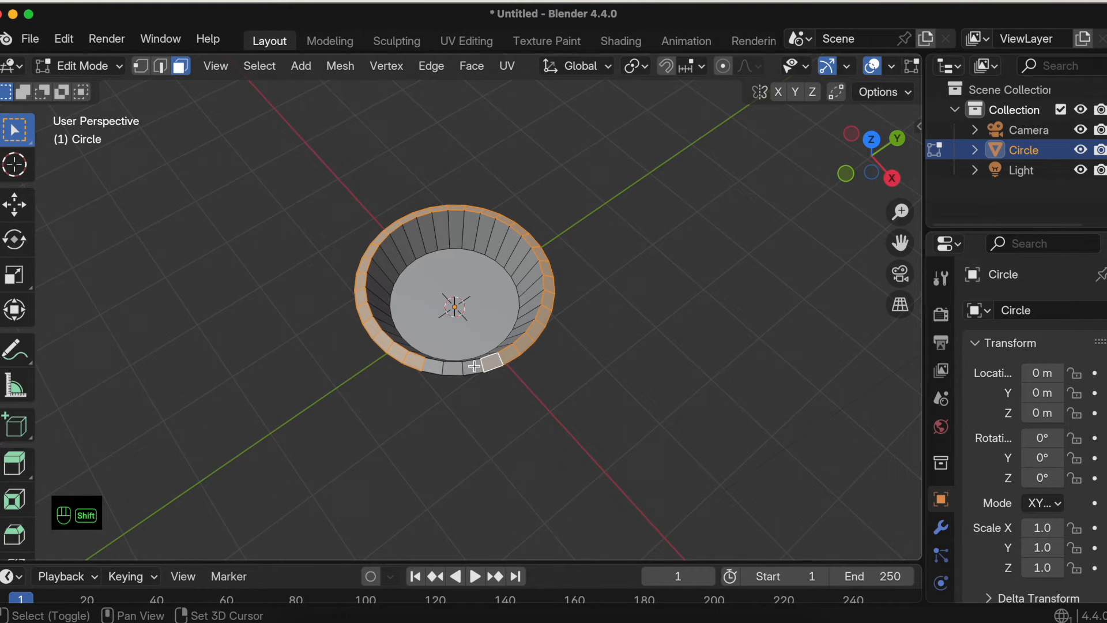
left_click(453, 369, "shift")
left_click(434, 367, "shift")
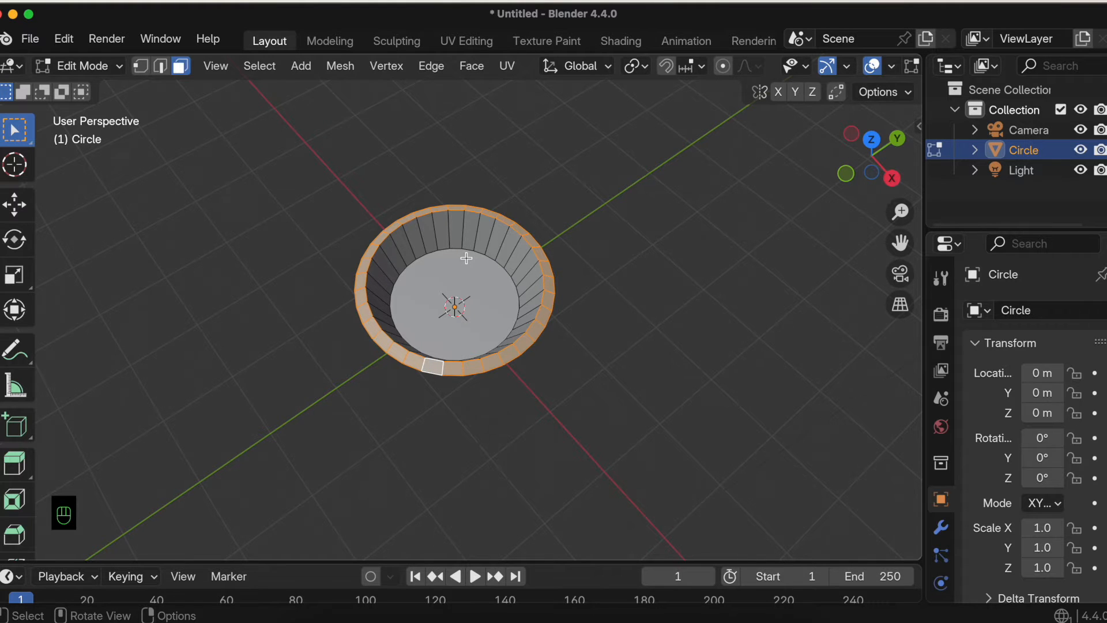
scroll(467, 258, "down", 5)
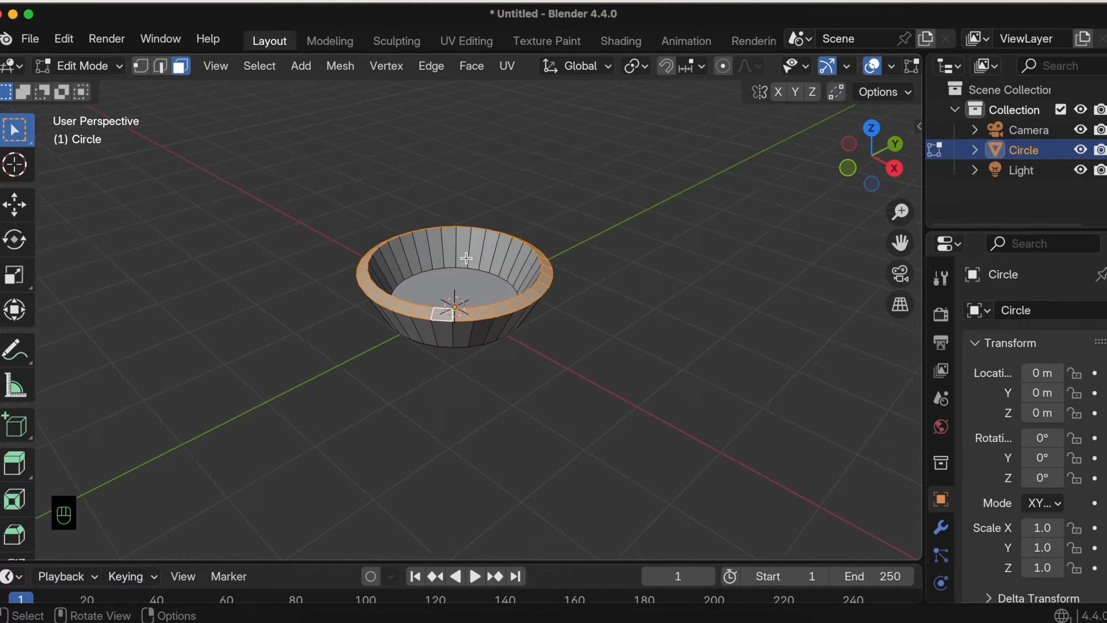
key("s")
key("z")
key("KP_0")
key("Return")
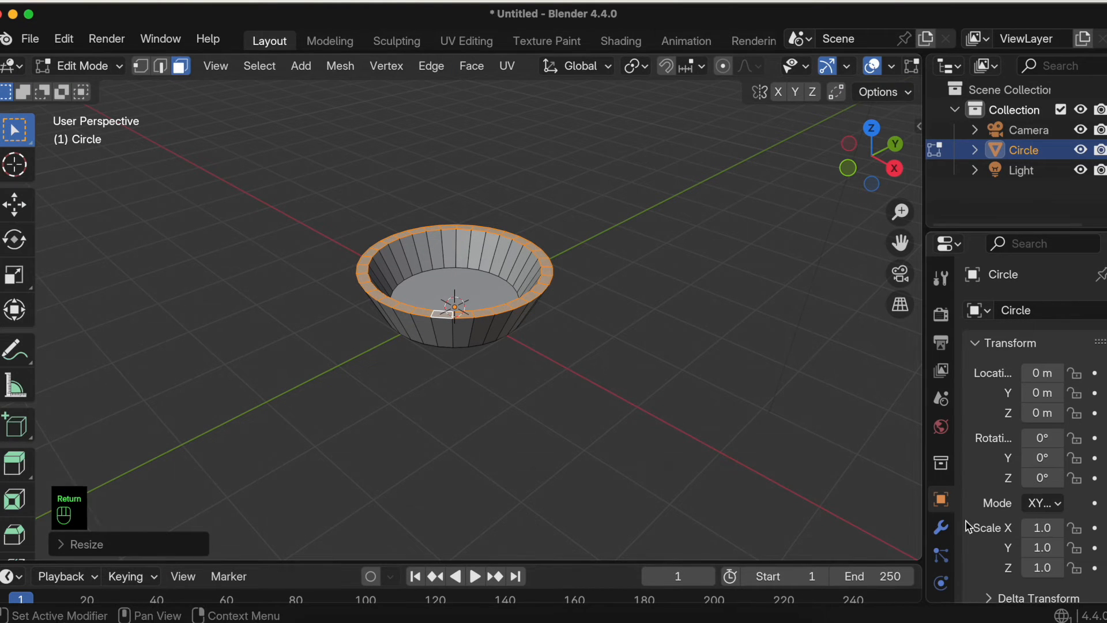
Step: Add a Bevel modifier to the bowl with 4 segments and an amount of 0.04 m
left_click(941, 527)
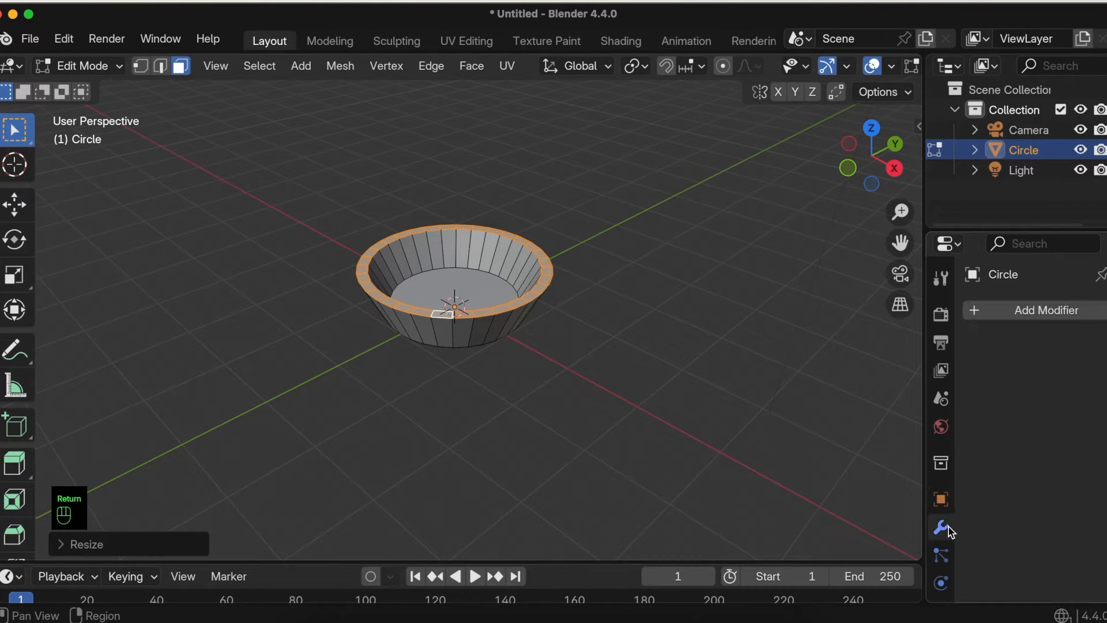
left_click(1012, 309)
type("beve")
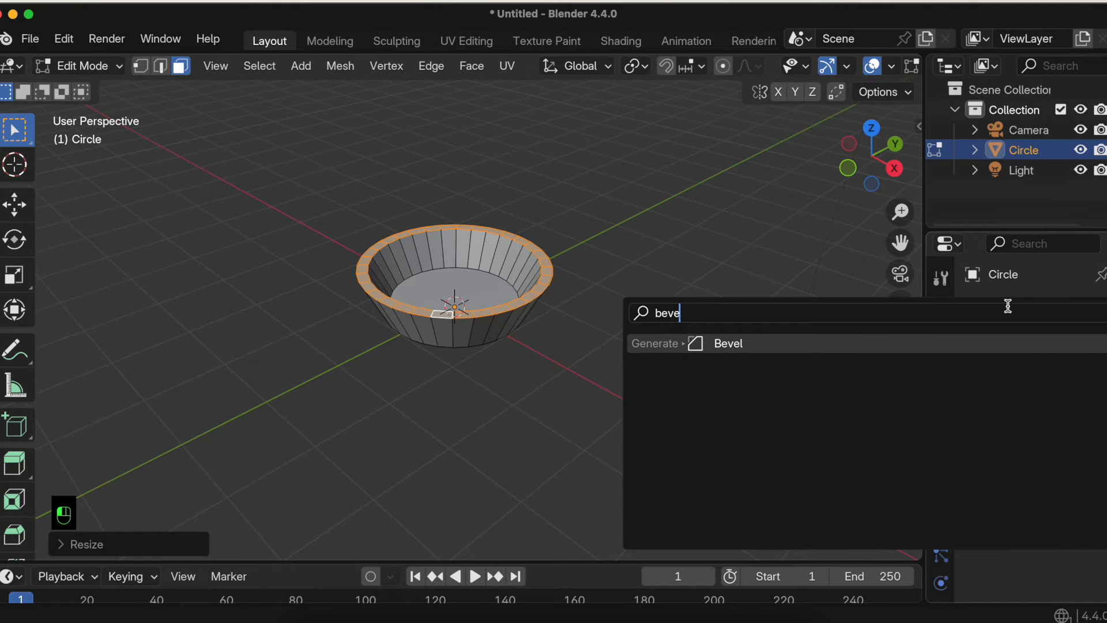
key("Return")
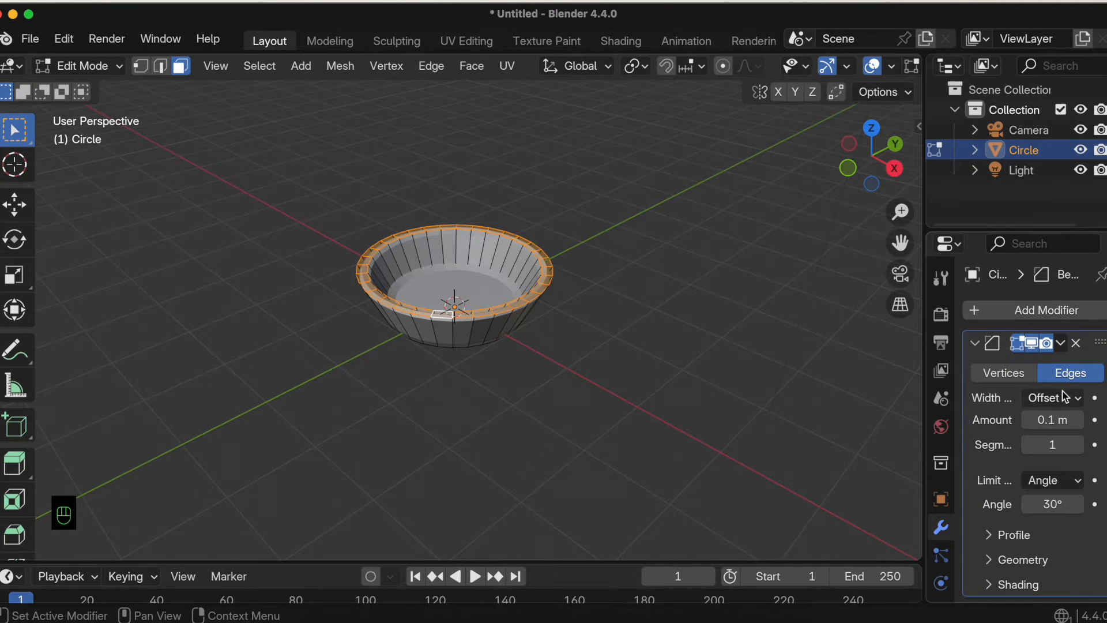
left_click(1055, 441)
type("4")
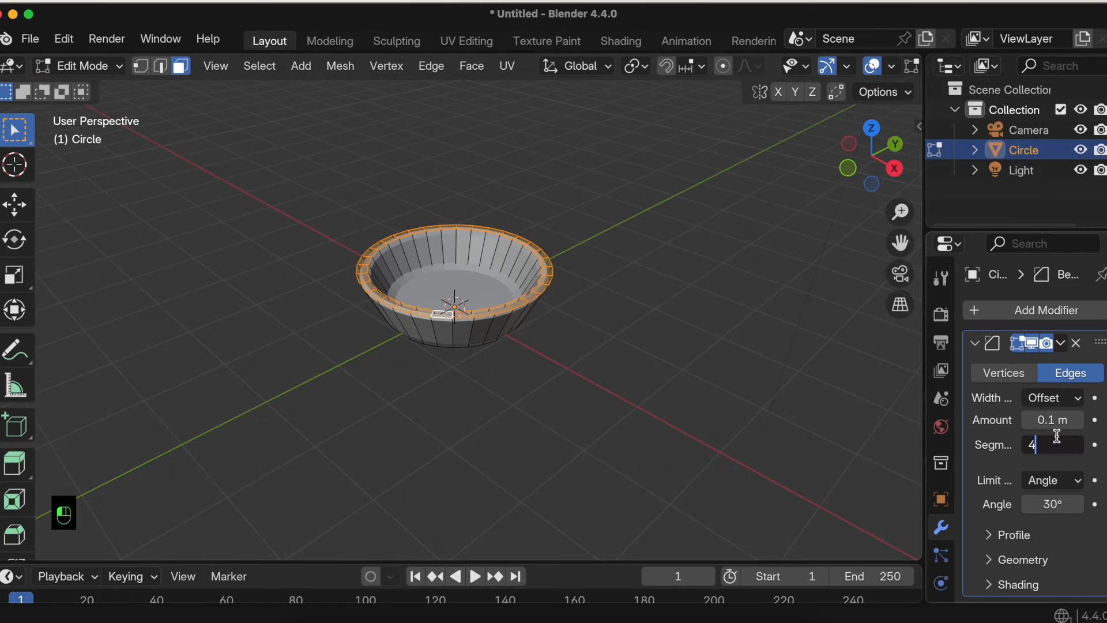
key("Return")
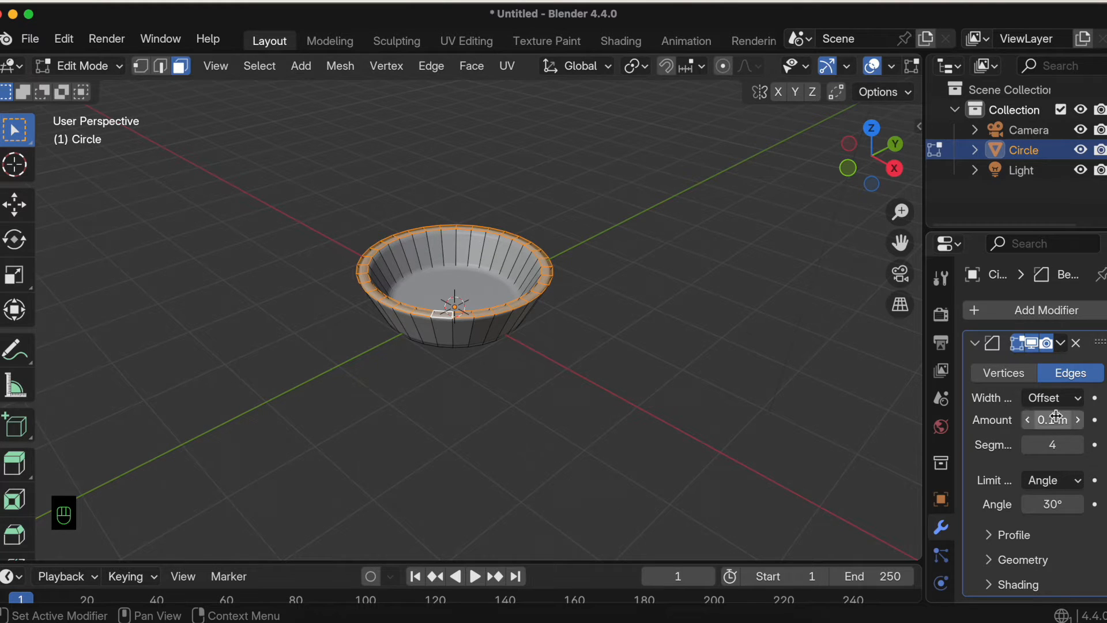
left_click(1055, 418)
type("0.04")
key("Return")
Step: Return to Object Mode and apply Shade Smooth to the bowl
left_click(86, 66)
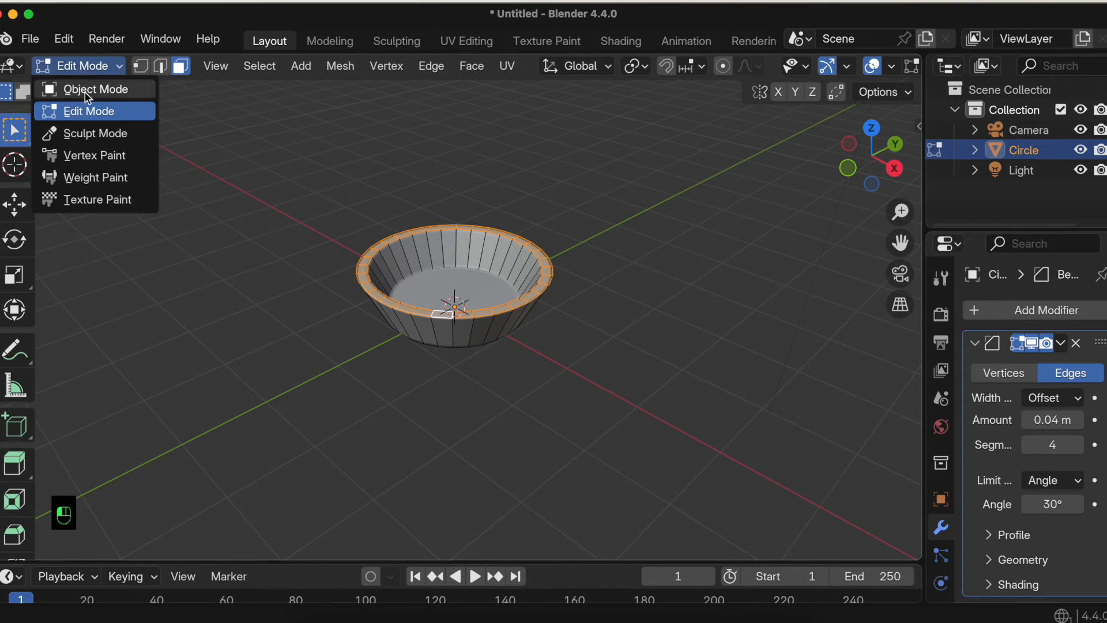
left_click(88, 91)
right_click(347, 244)
left_click(345, 242)
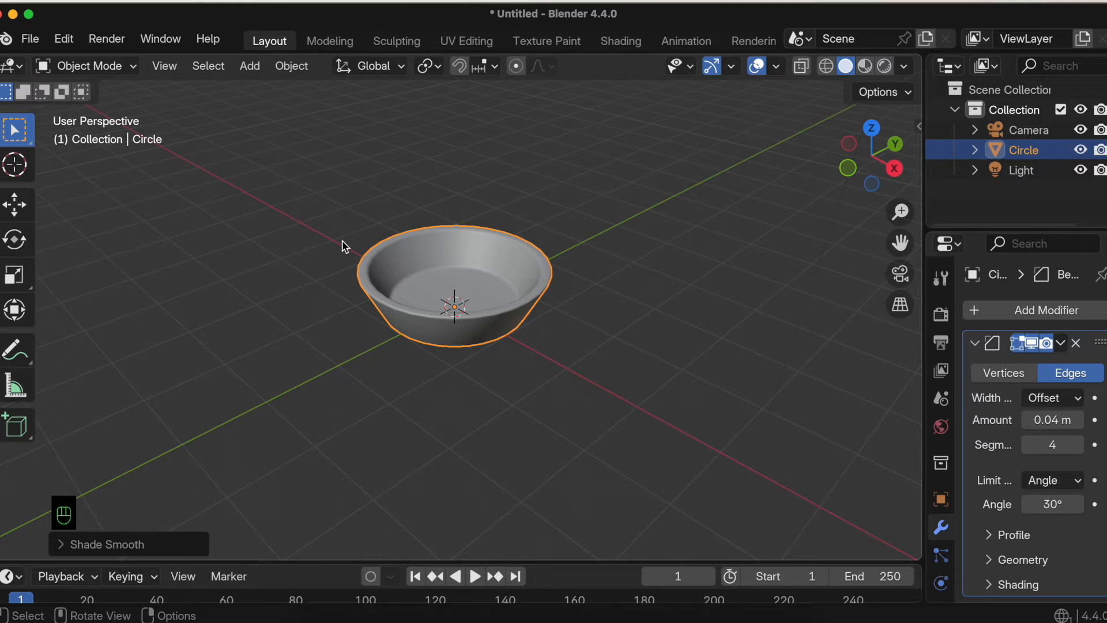
Step: Add a mesh cylinder at the bowl's centre and rotate it 90° about the Y axis
left_click(249, 66)
mouse_move(266, 91)
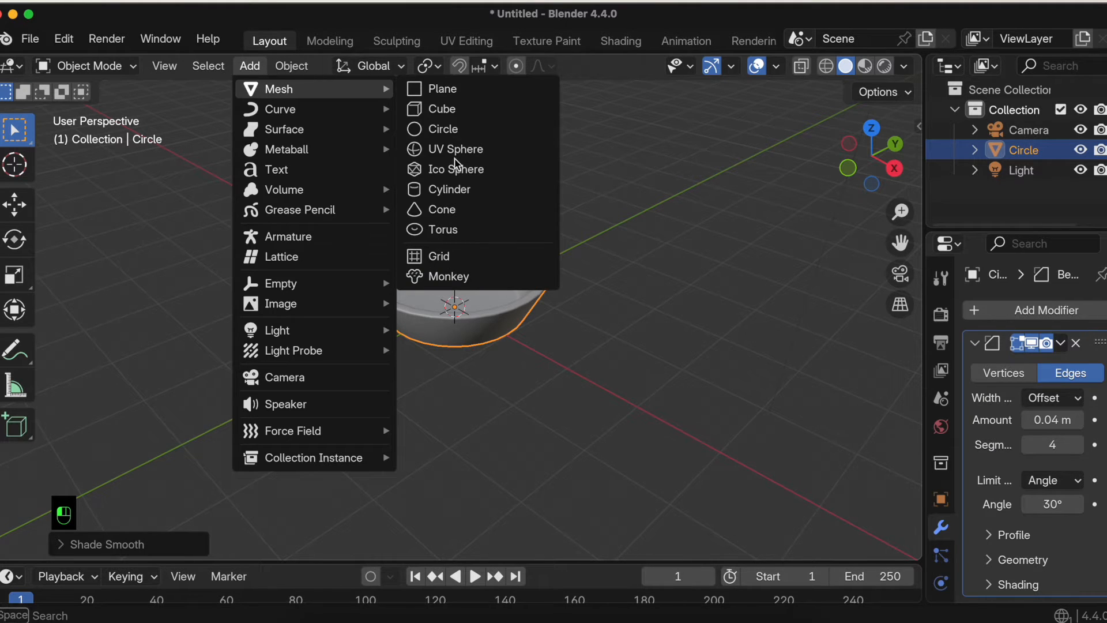
left_click(451, 189)
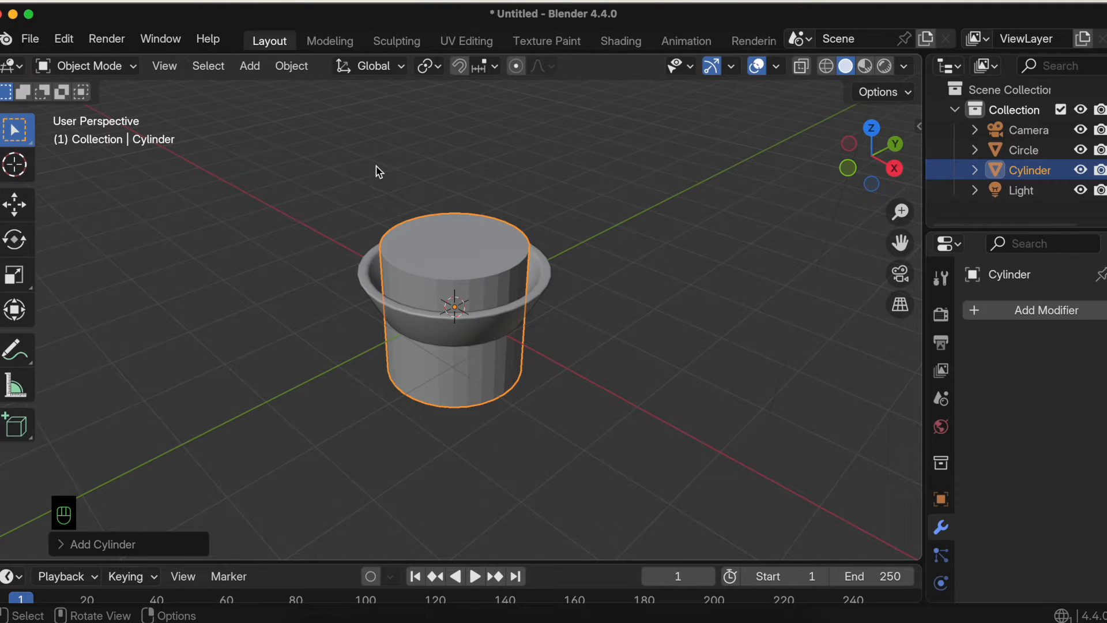
left_click(848, 167)
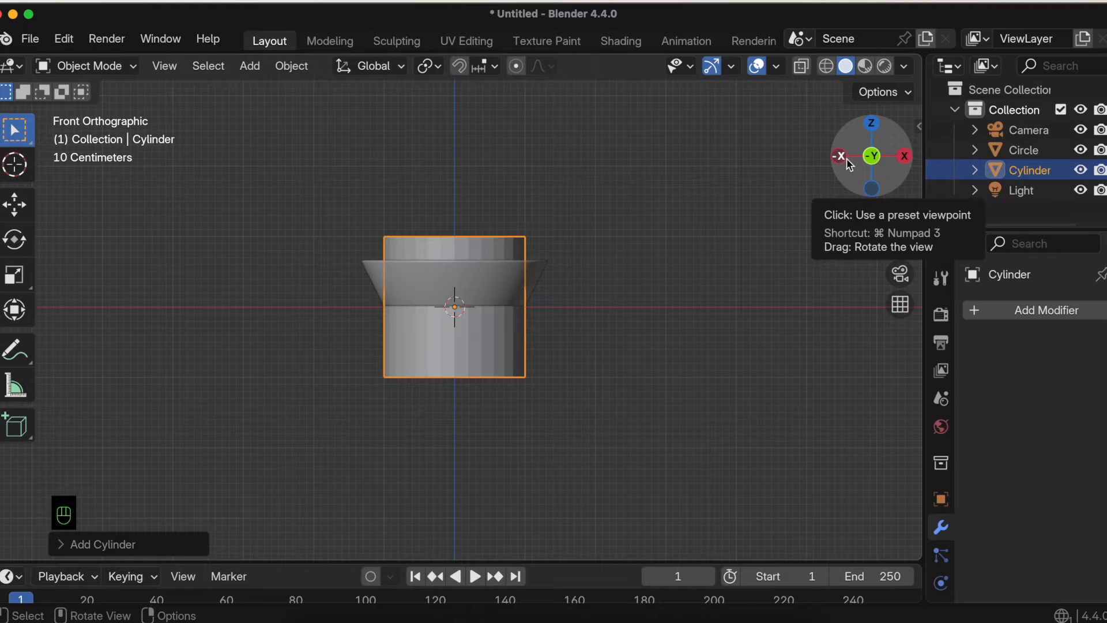
key("r")
key("y")
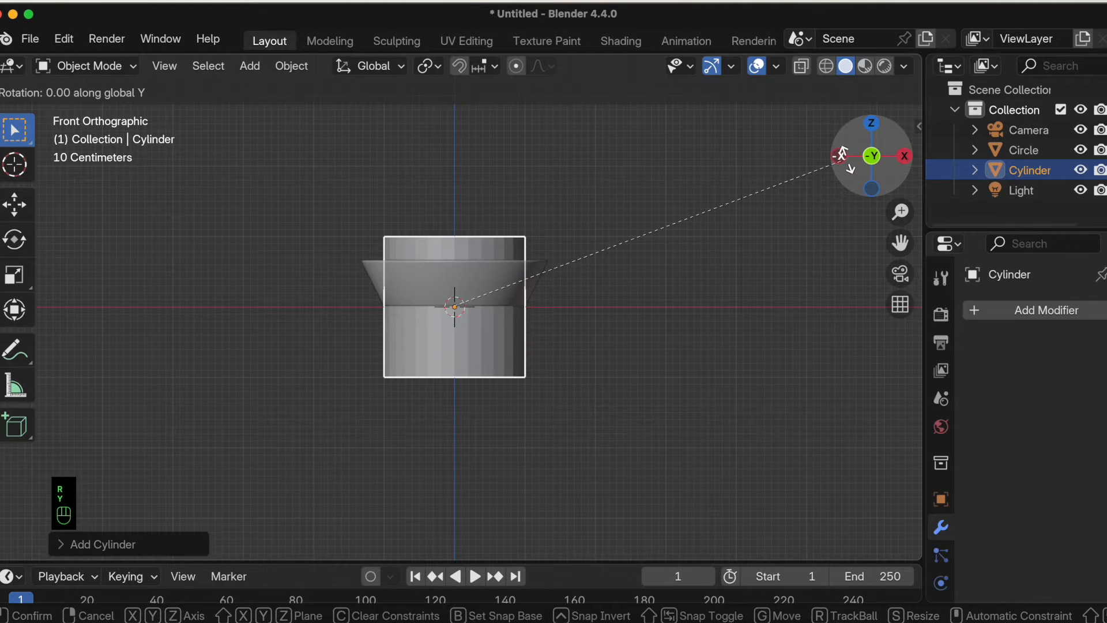
key("KP_9")
key("KP_0")
key("Return")
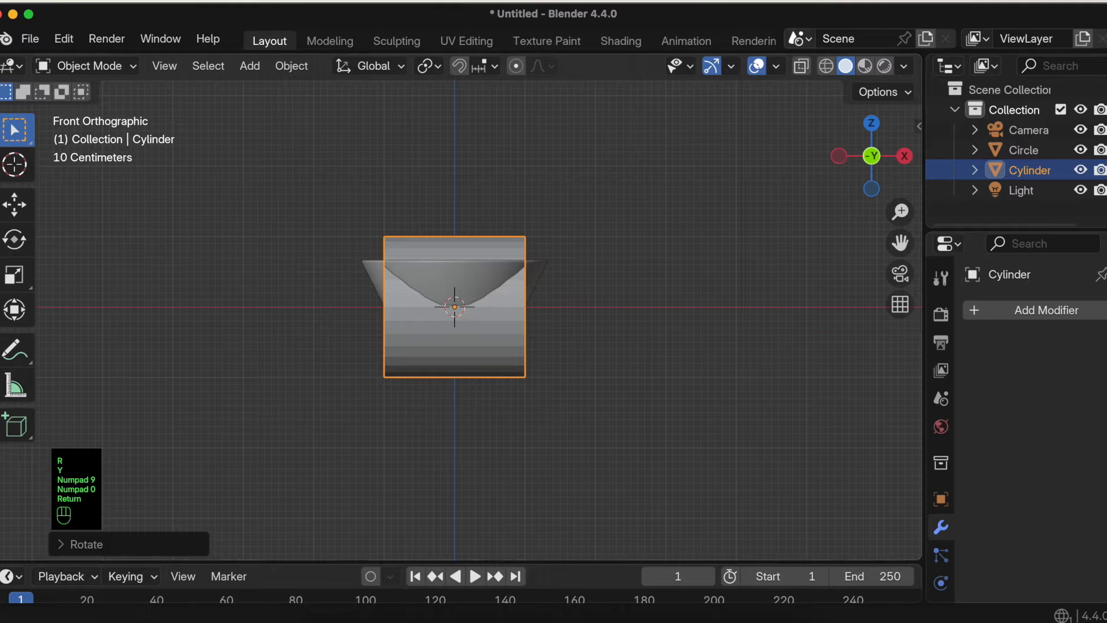
Step: In Edit Mode, scale the whole cylinder mesh down uniformly until it is slightly shorter than the bowl's height
left_click(84, 68)
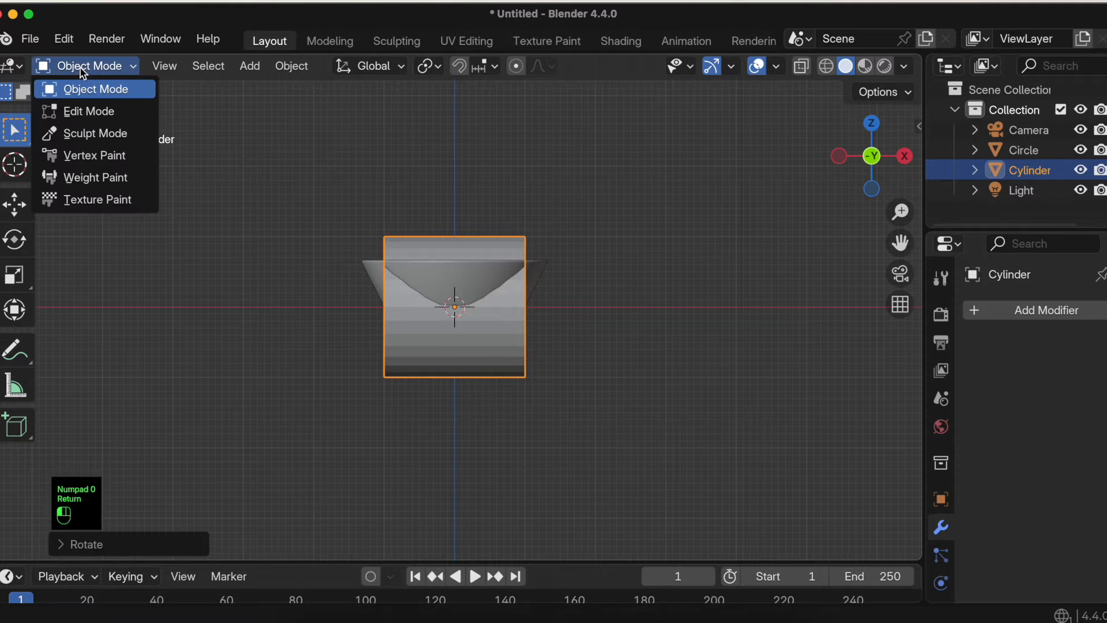
left_click(81, 111)
key("s")
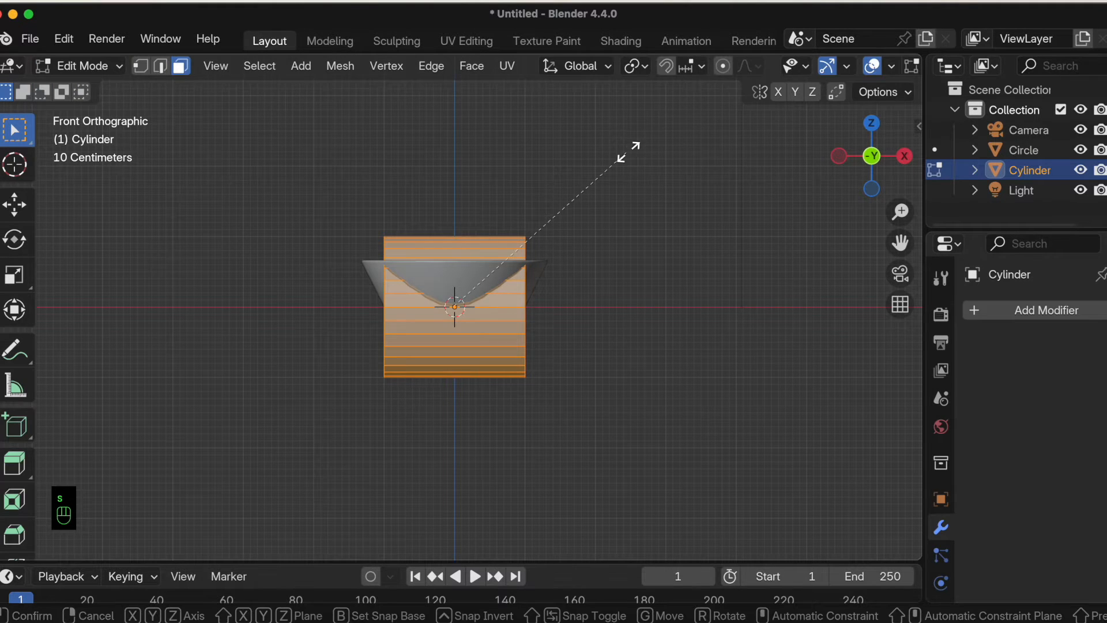
left_click(491, 254)
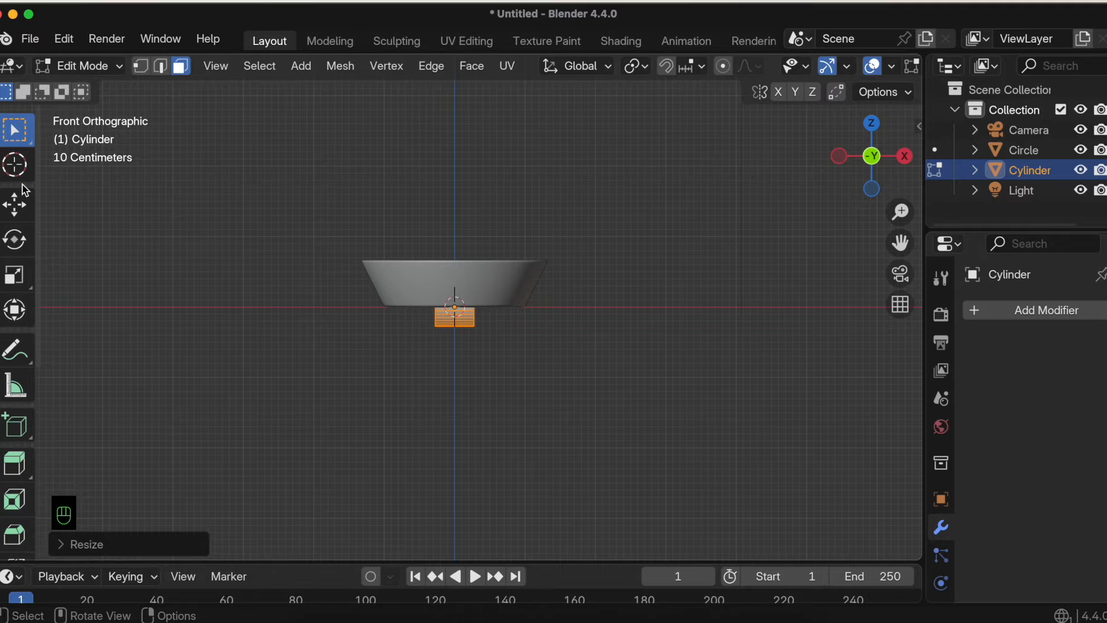
Step: In Object Mode, raise the small cylinder to the bowl's mid-height and move it along X into the bowl's side wall
left_click(87, 65)
left_click(103, 87)
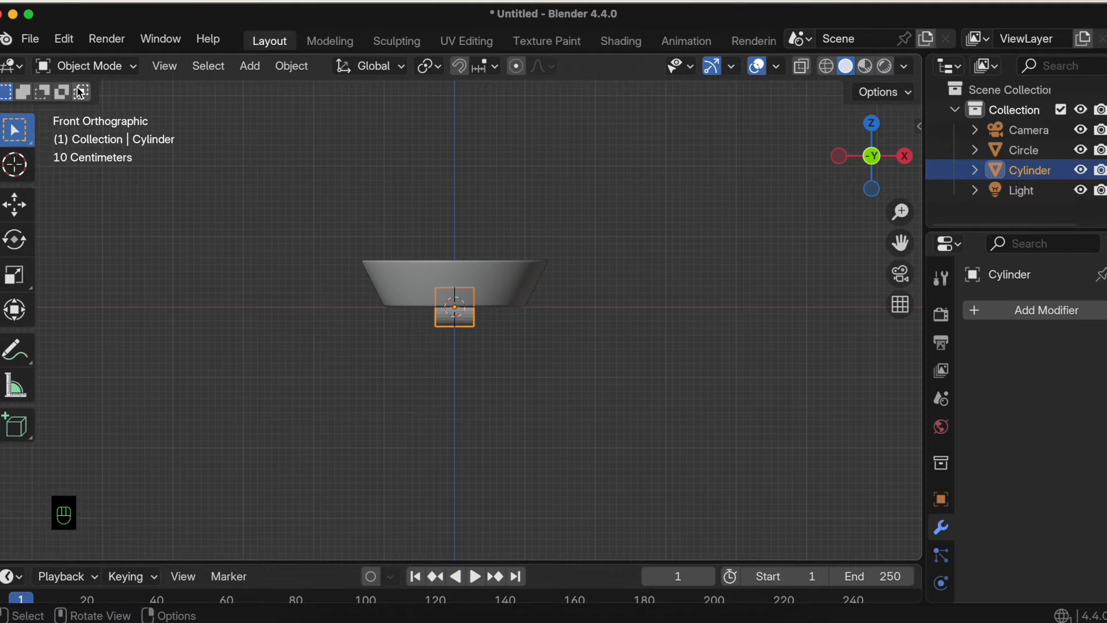
left_click(6, 202)
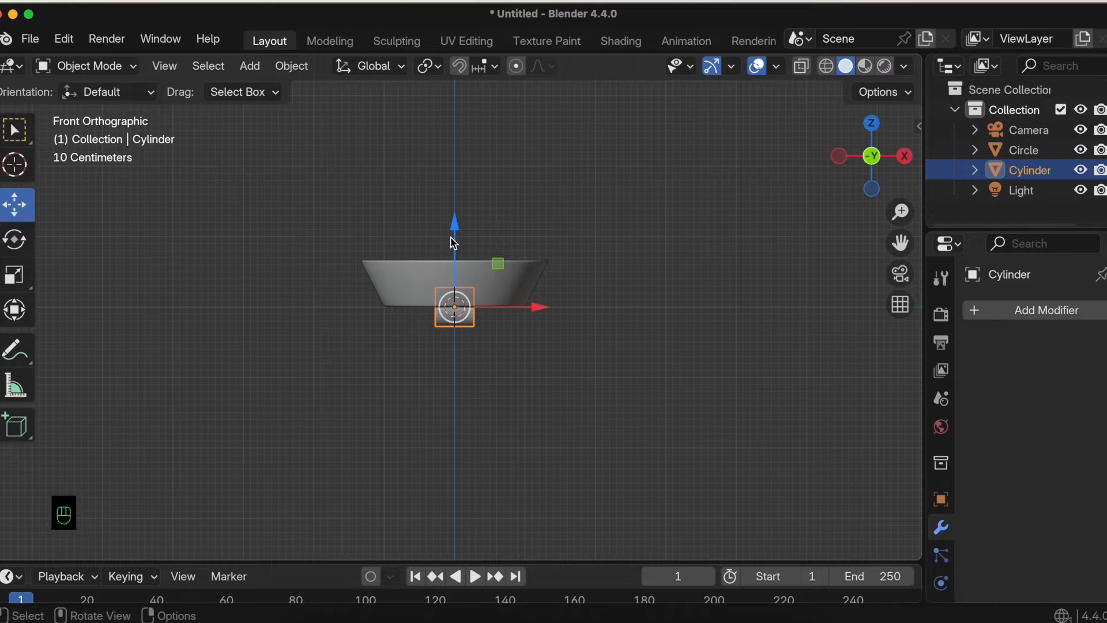
left_click_drag(459, 233, 460, 210)
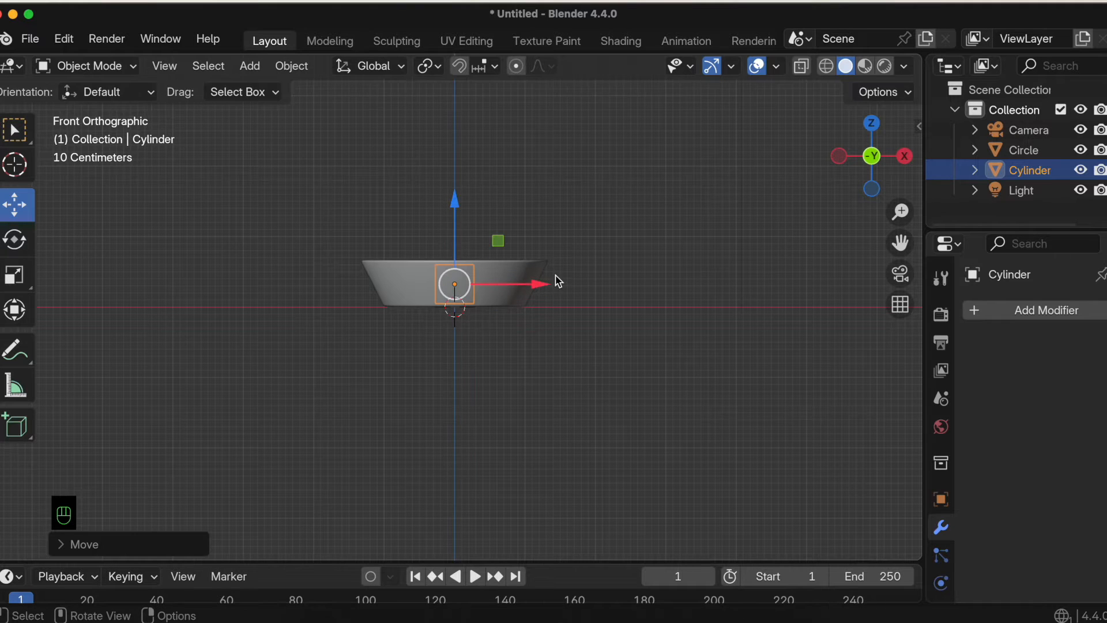
left_click_drag(542, 289, 620, 280)
scroll(568, 268, "up", 5)
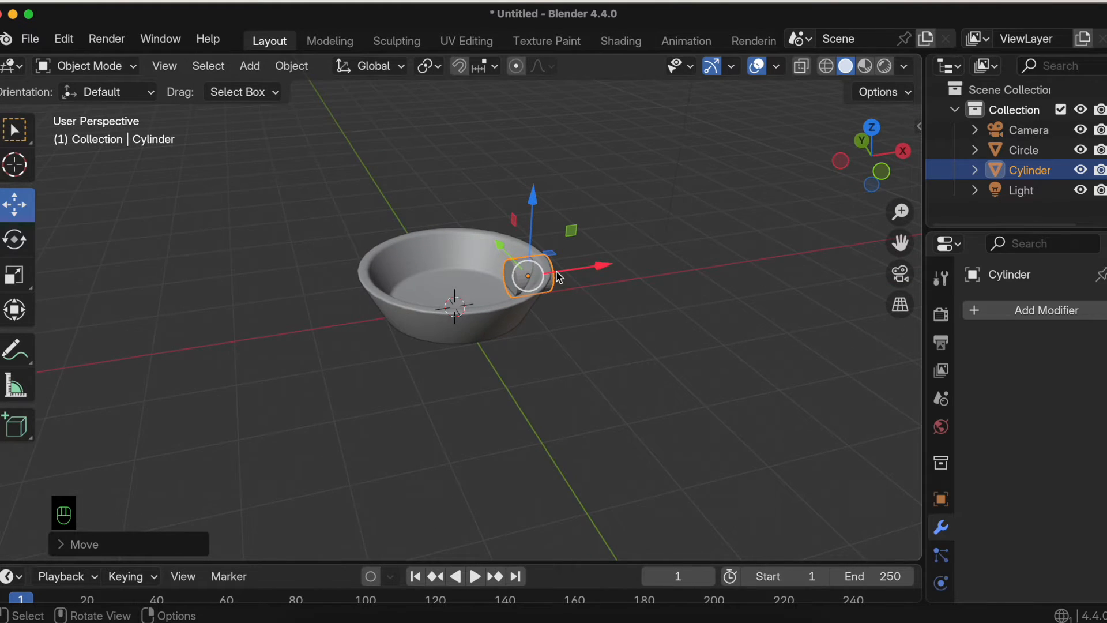
scroll(557, 277, "down", 5)
left_click_drag(628, 287, 639, 293)
scroll(655, 253, "right", 3)
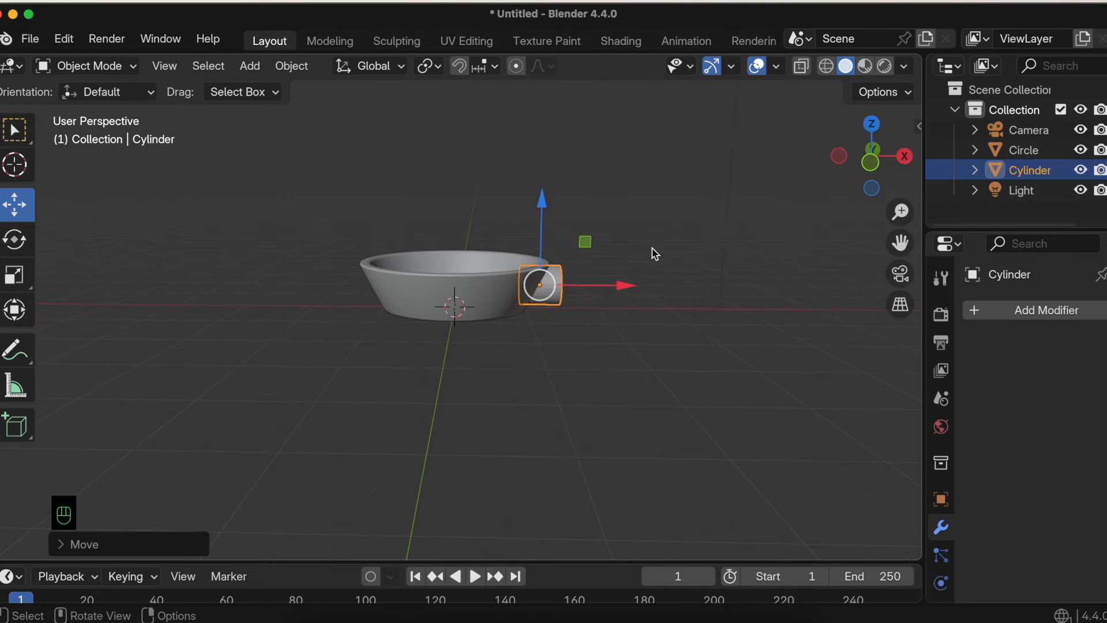
left_click(90, 66)
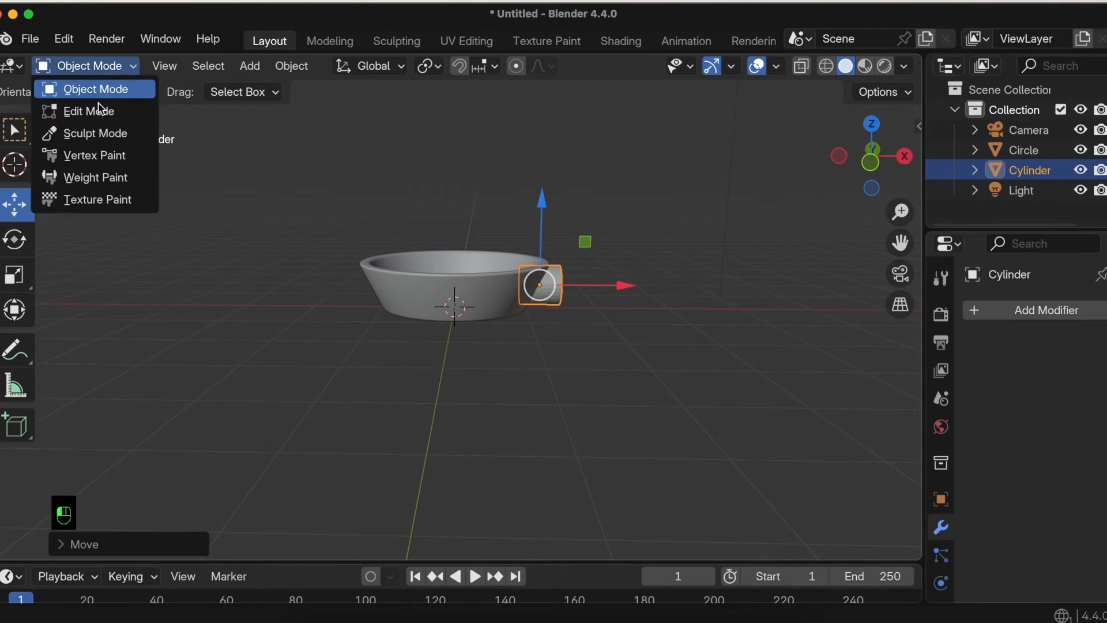
left_click(92, 132)
scroll(598, 213, "right", 3)
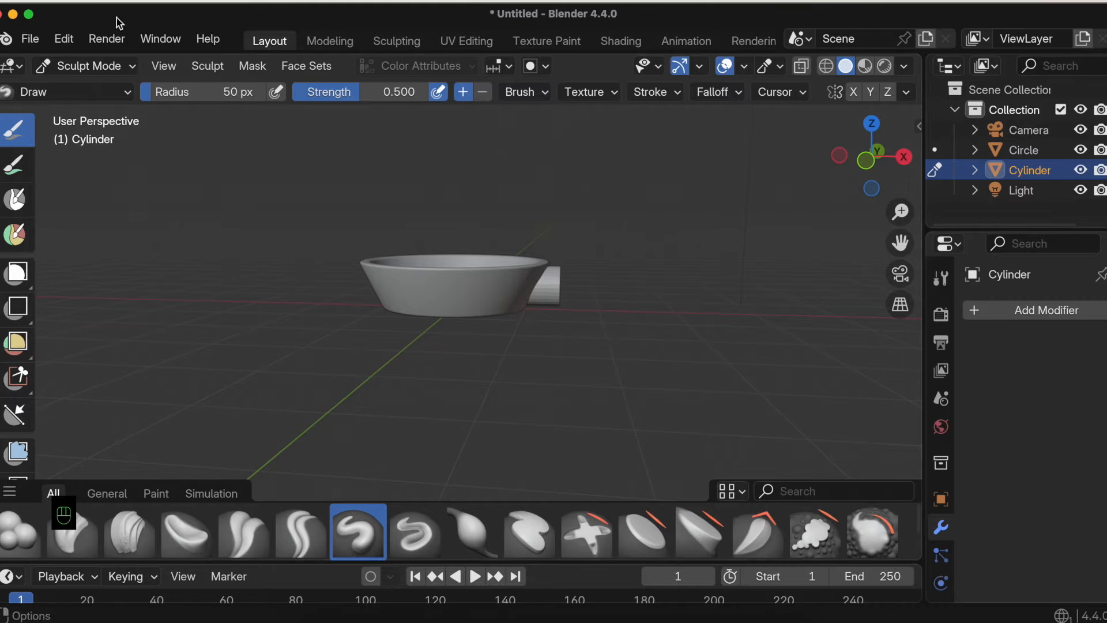
Step: In Edit Mode, flatten the cylinder slightly along Z and lengthen it along X by a factor of about 1.3
left_click(80, 64)
left_click(77, 110)
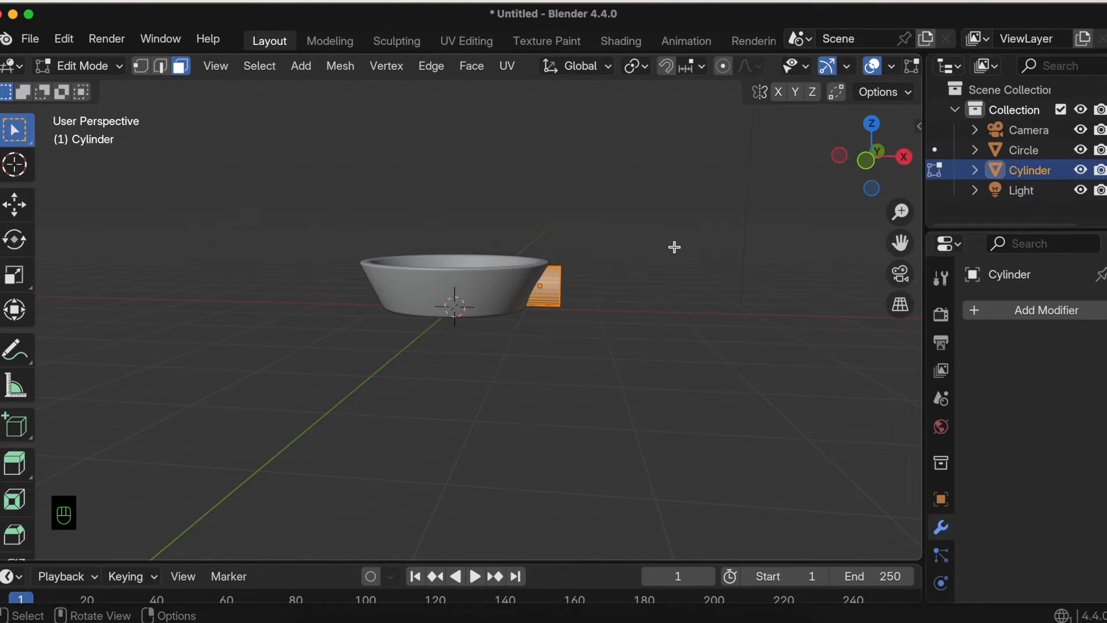
key("s")
key("z")
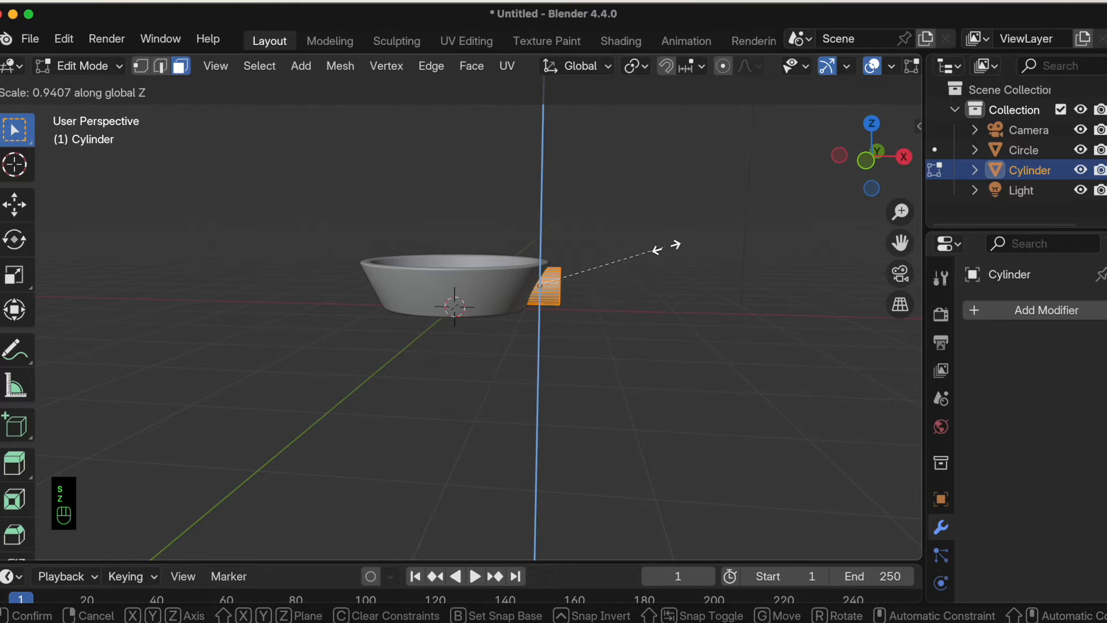
left_click(648, 254)
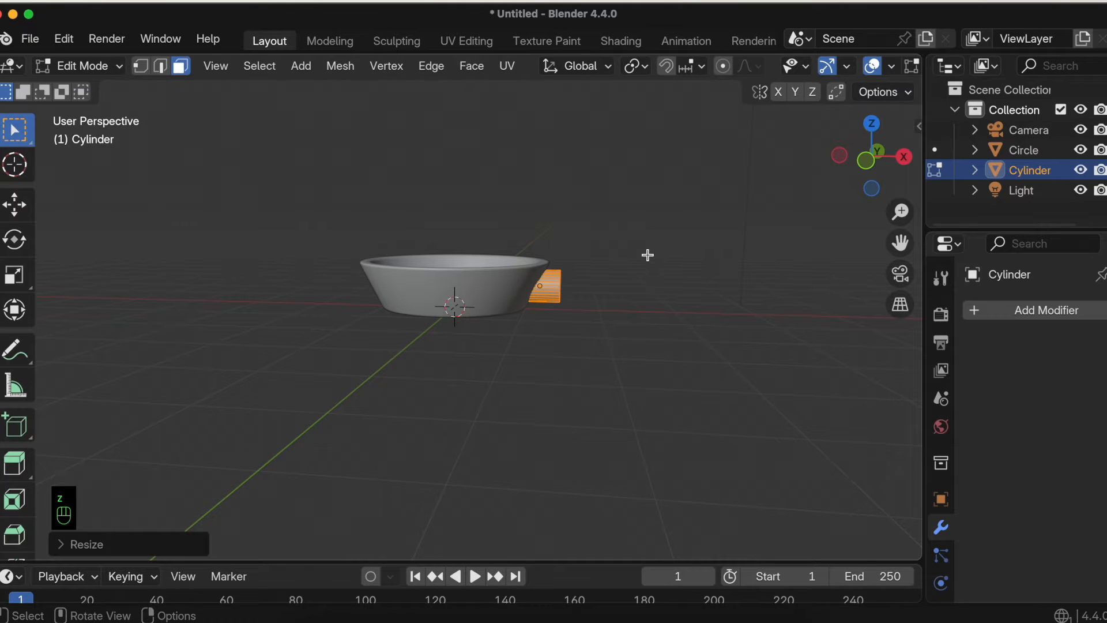
key("s")
key("x")
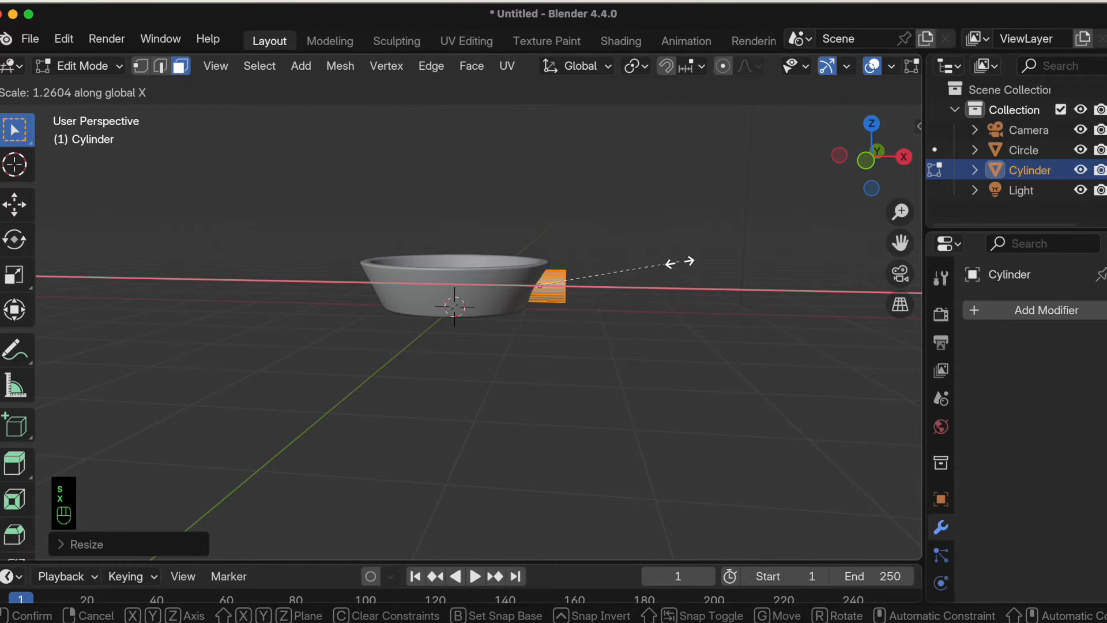
left_click(687, 265)
scroll(687, 265, "up", 5)
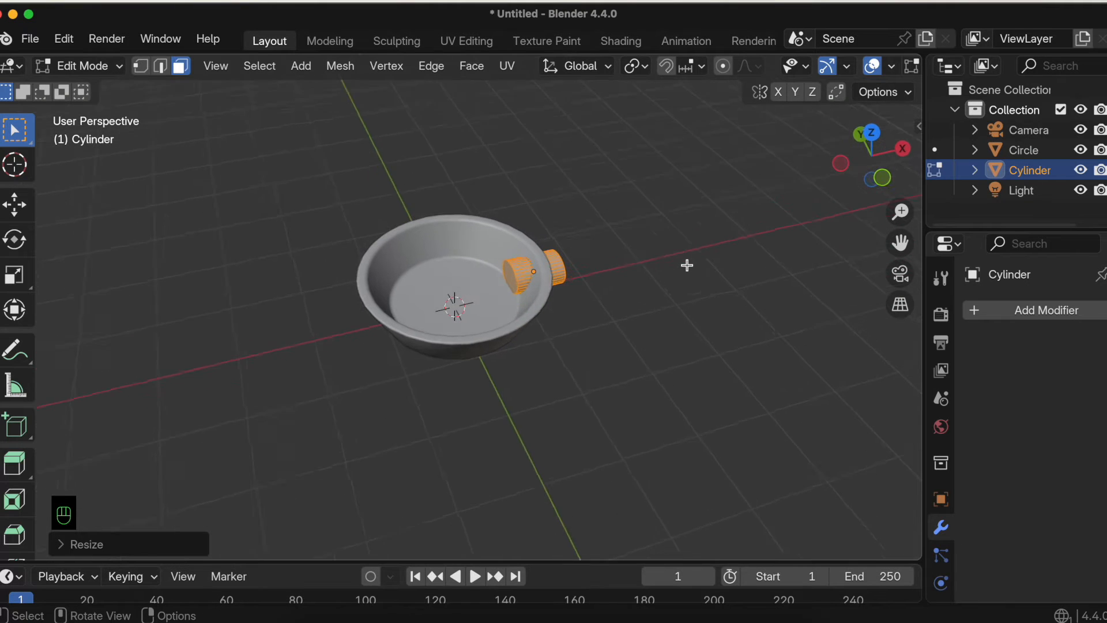
Step: In Object Mode, move the cylinder outward along X so that it only meets the outside of the bowl's wall
left_click(72, 65)
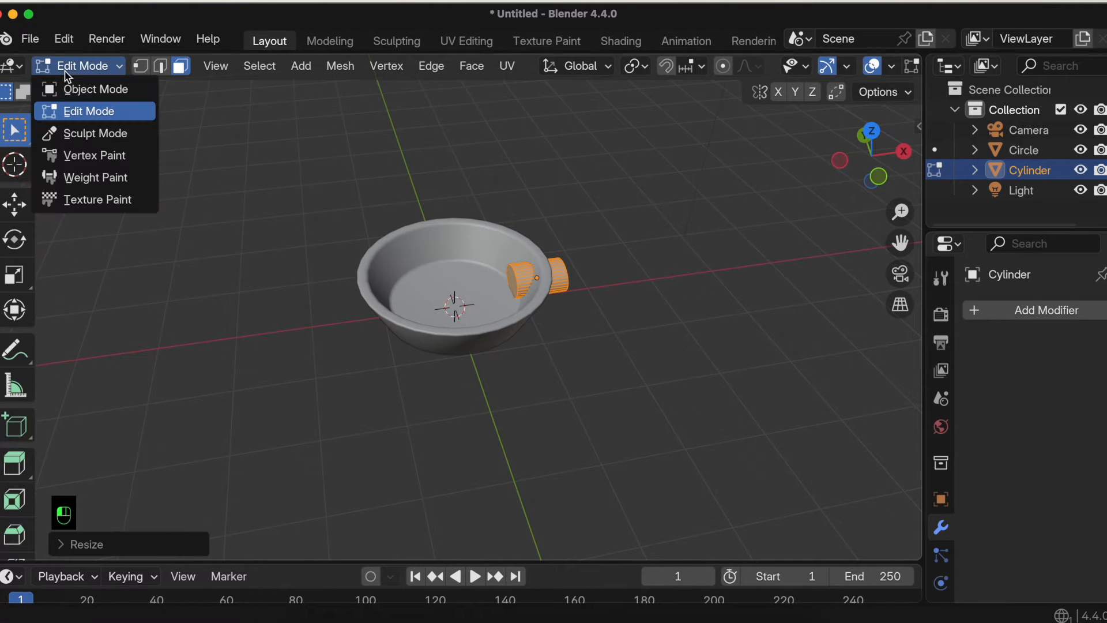
left_click(67, 91)
scroll(364, 215, "down", 3)
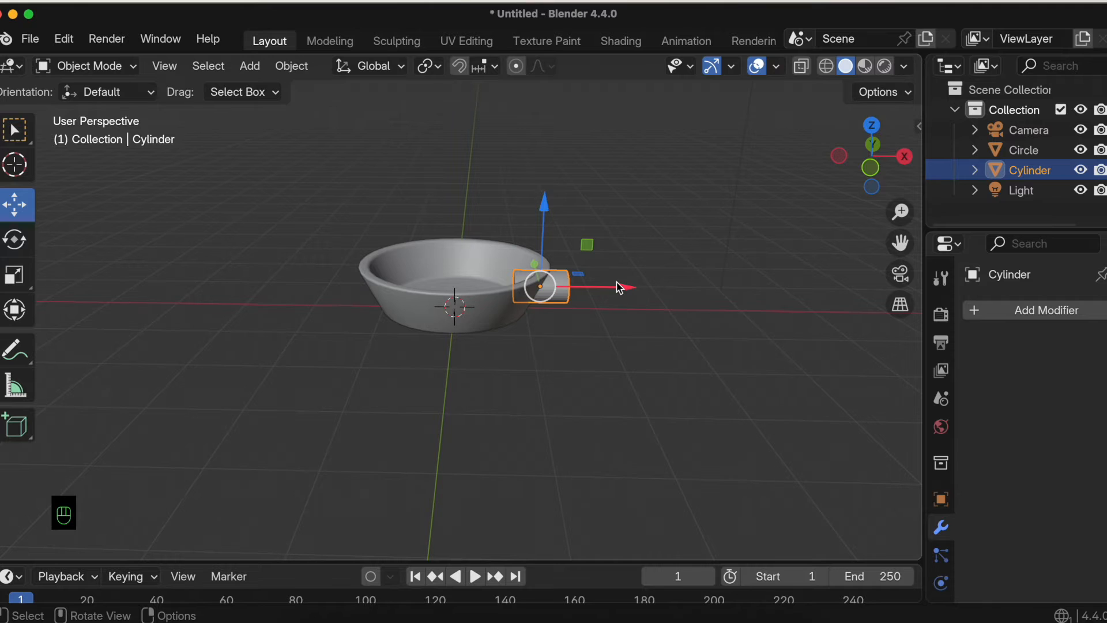
left_click_drag(624, 288, 645, 285)
scroll(640, 285, "down", 3)
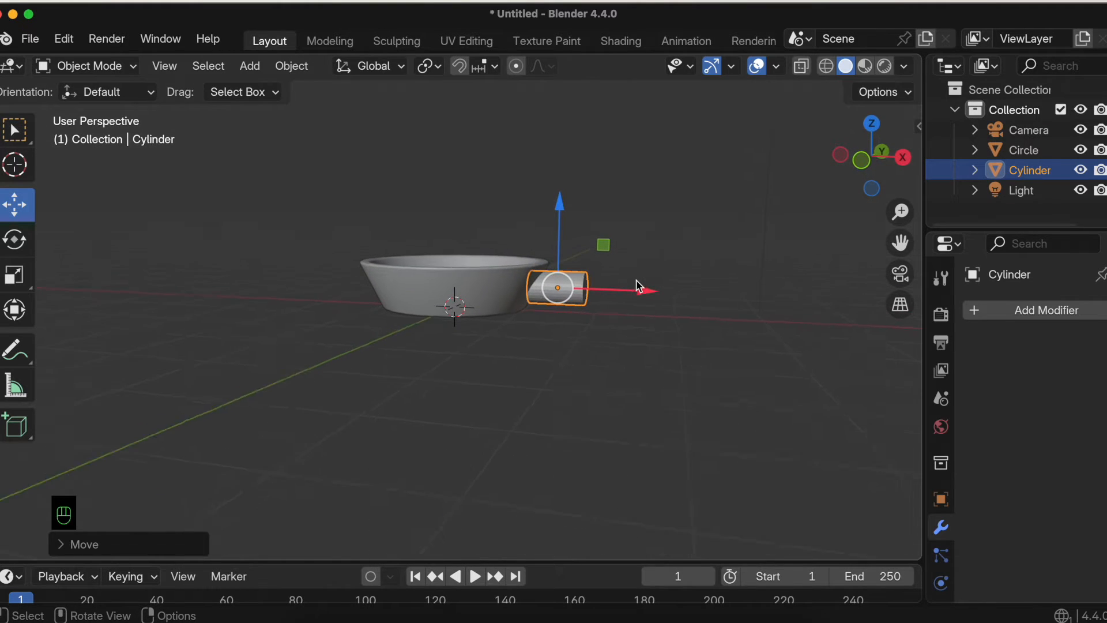
left_click_drag(644, 296, 642, 294)
scroll(644, 295, "left", 1)
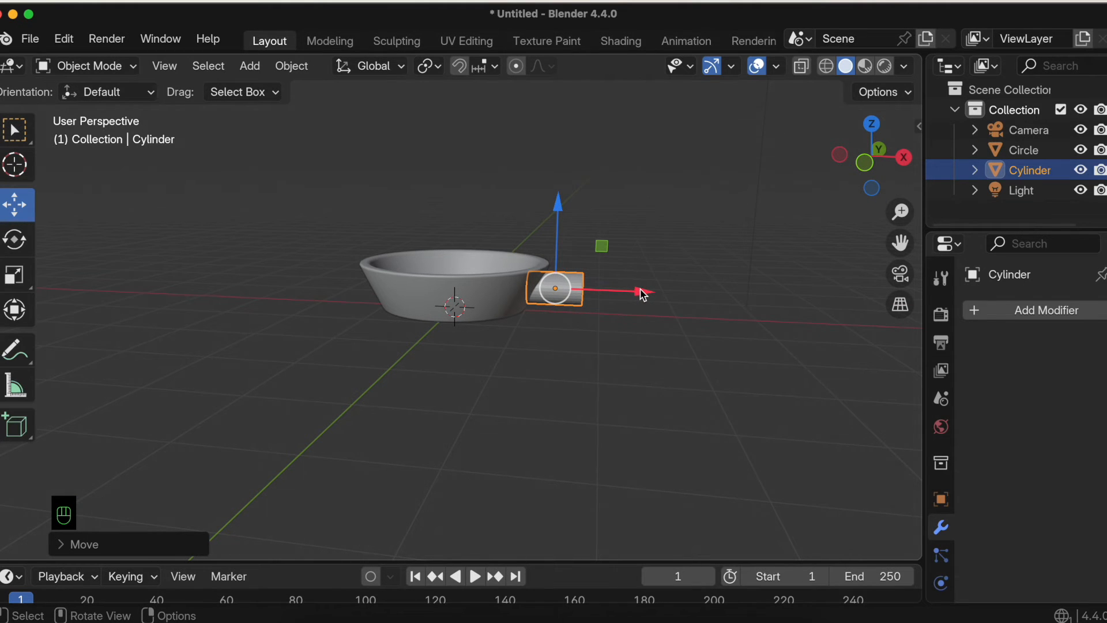
Step: In Edit Mode, select the cylinder's outer end face and inset it about 0.1 m
scroll(666, 306, "left", 5)
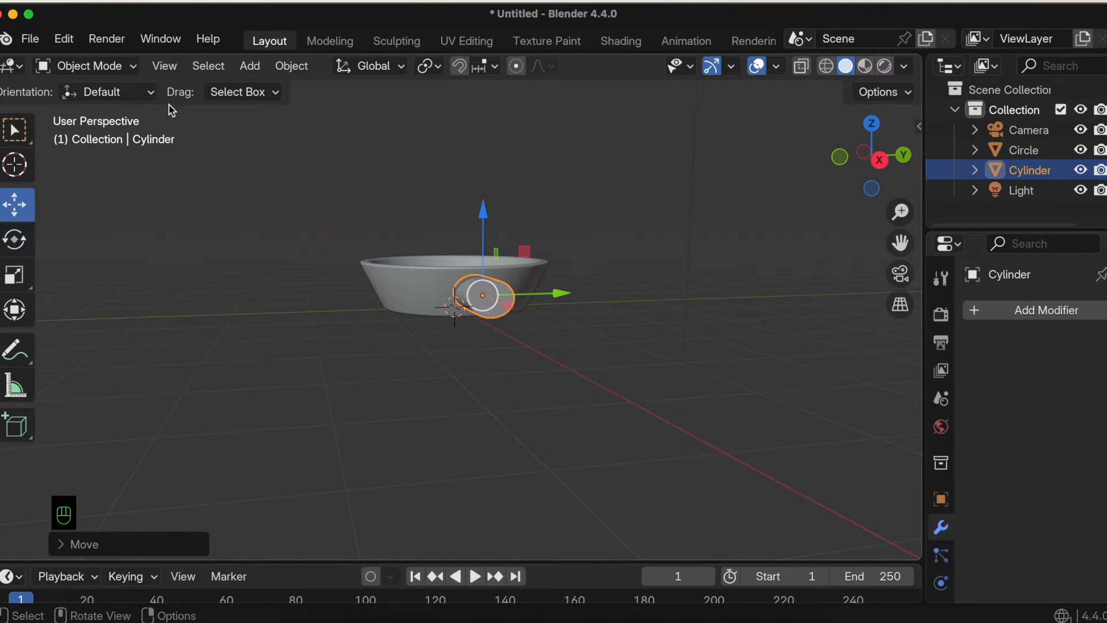
left_click(95, 66)
left_click(99, 109)
left_click(181, 66)
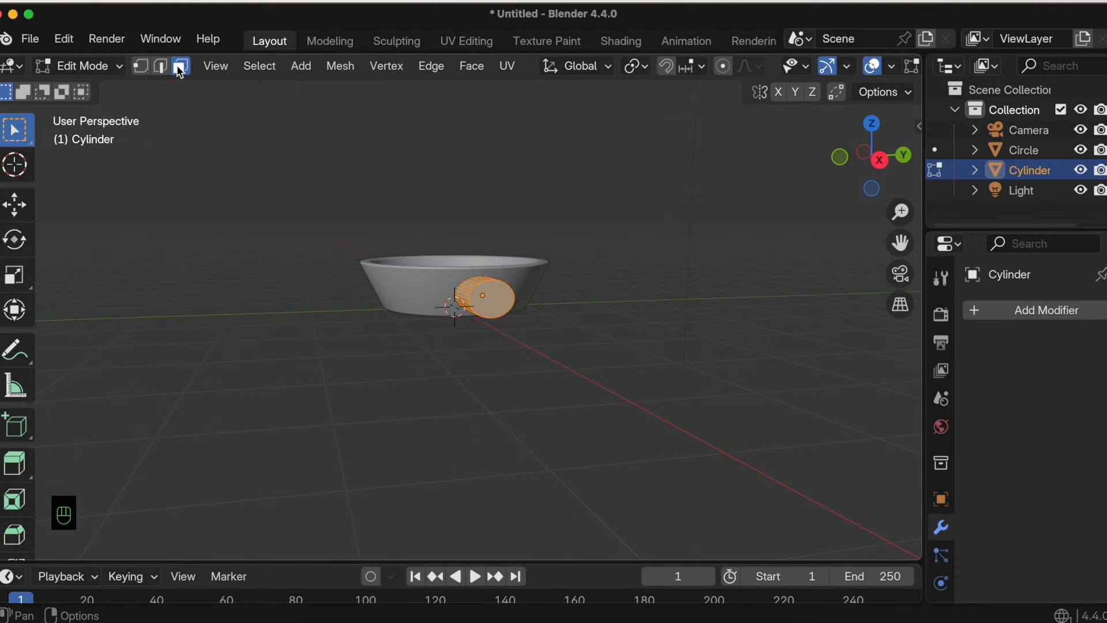
scroll(476, 300, "left", 1)
left_click(476, 300)
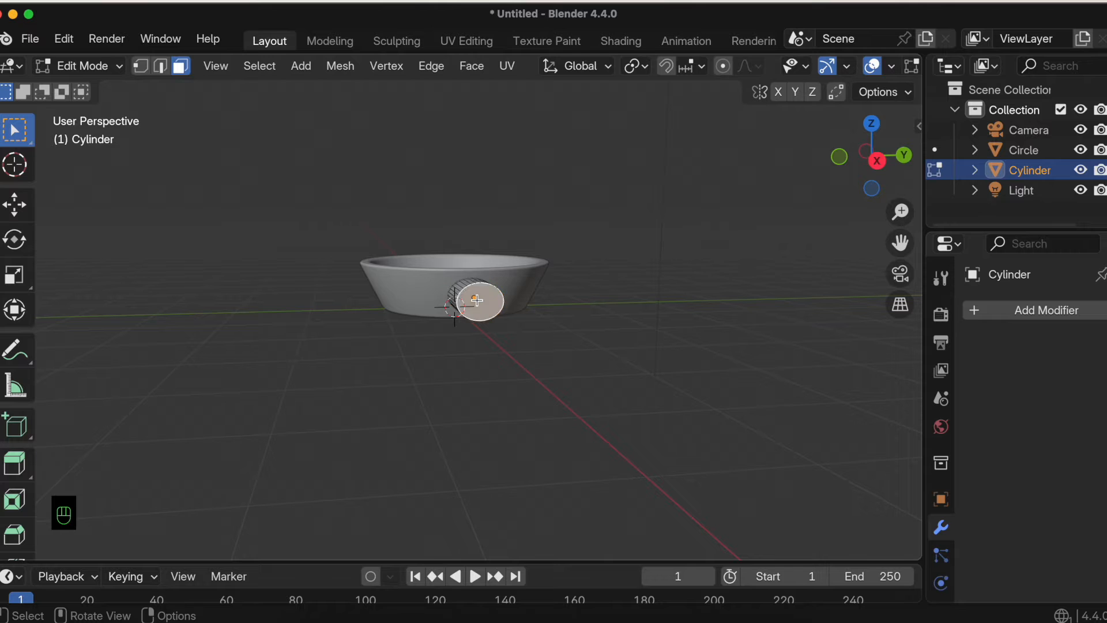
scroll(522, 272, "up", 2)
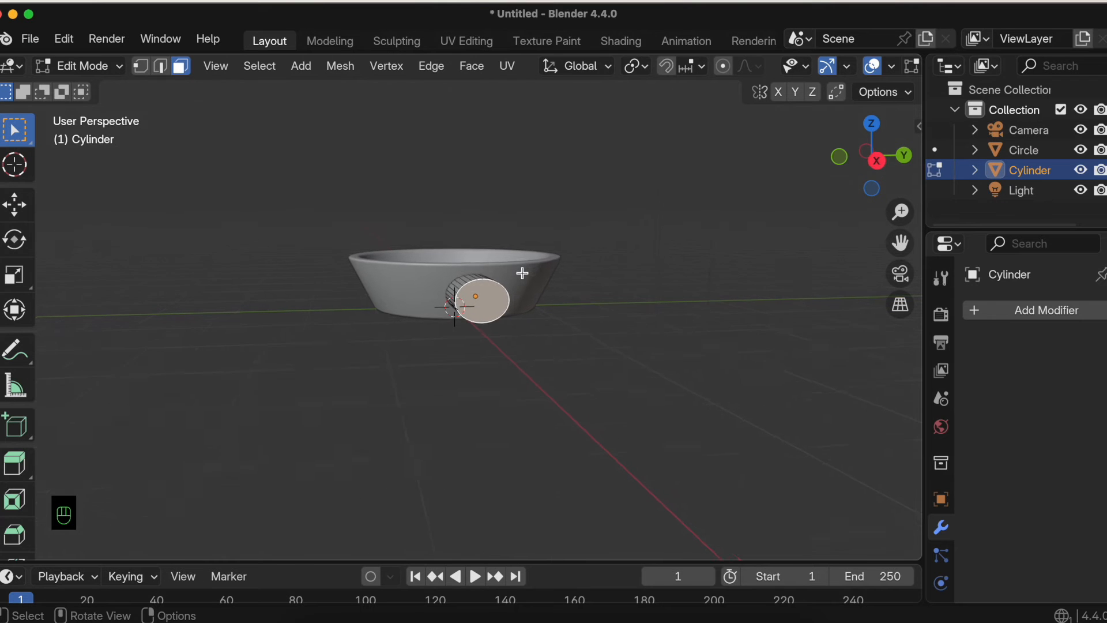
scroll(522, 273, "up", 1)
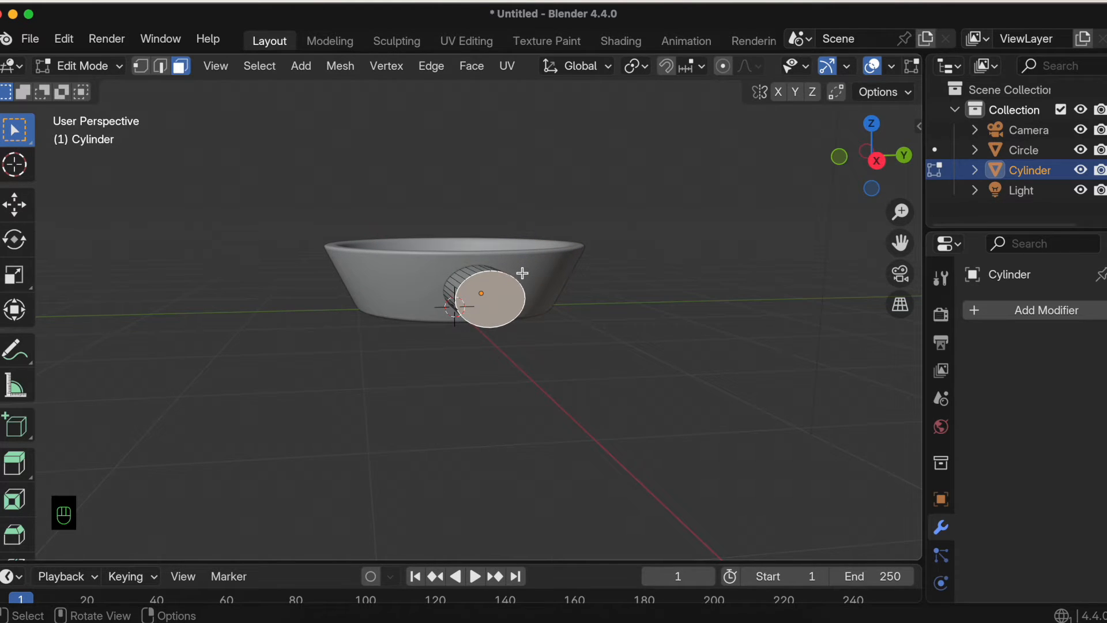
key("i")
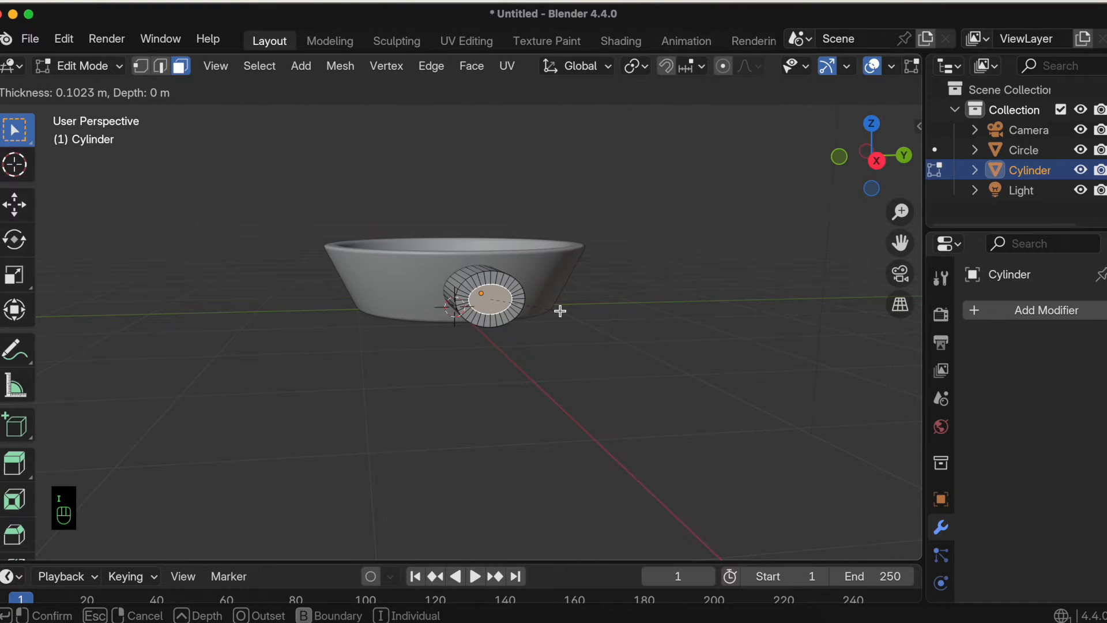
left_click(561, 311)
Step: Extrude the inset end face outward about 0.83 m to form a thinner handle section
scroll(560, 311, "right", 3)
scroll(560, 311, "left", 8)
scroll(560, 310, "down", 2)
scroll(561, 311, "right", 5)
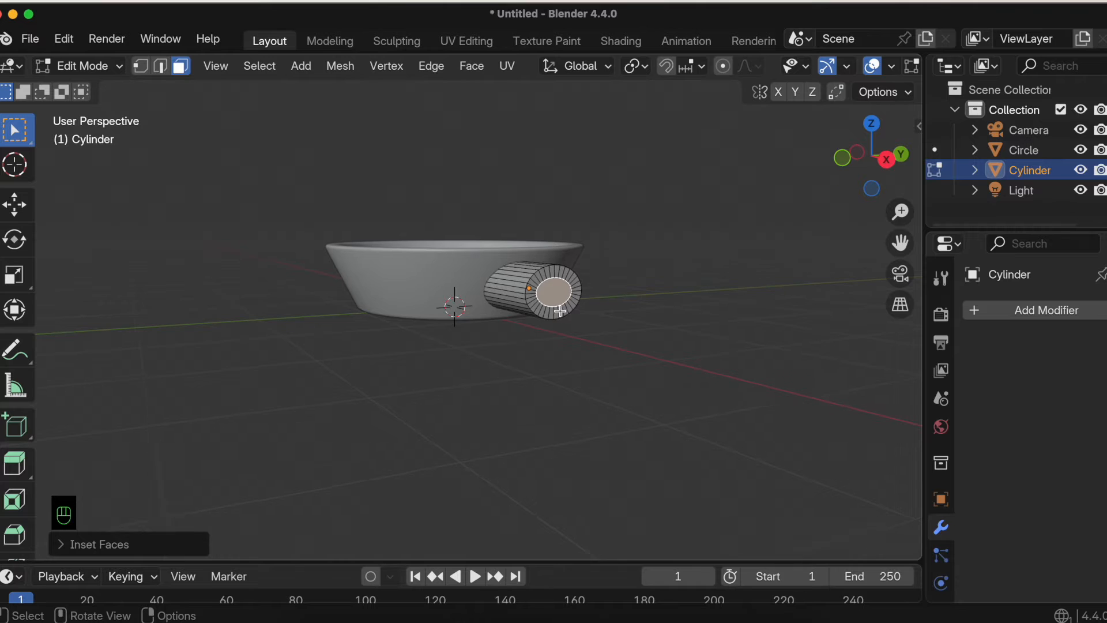
scroll(560, 311, "left", 5)
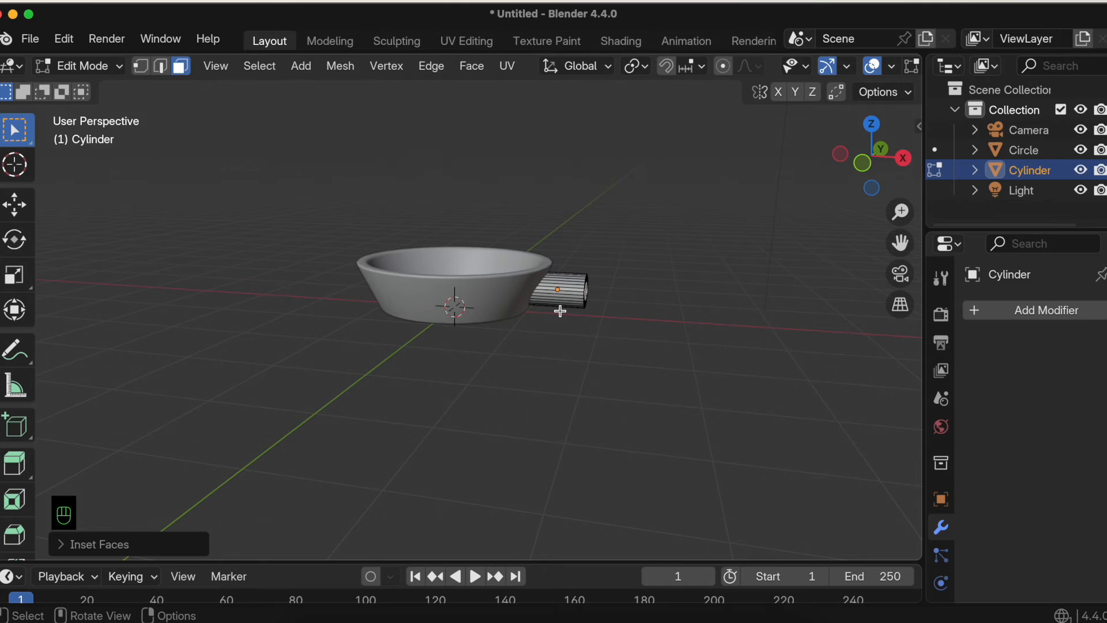
key("e")
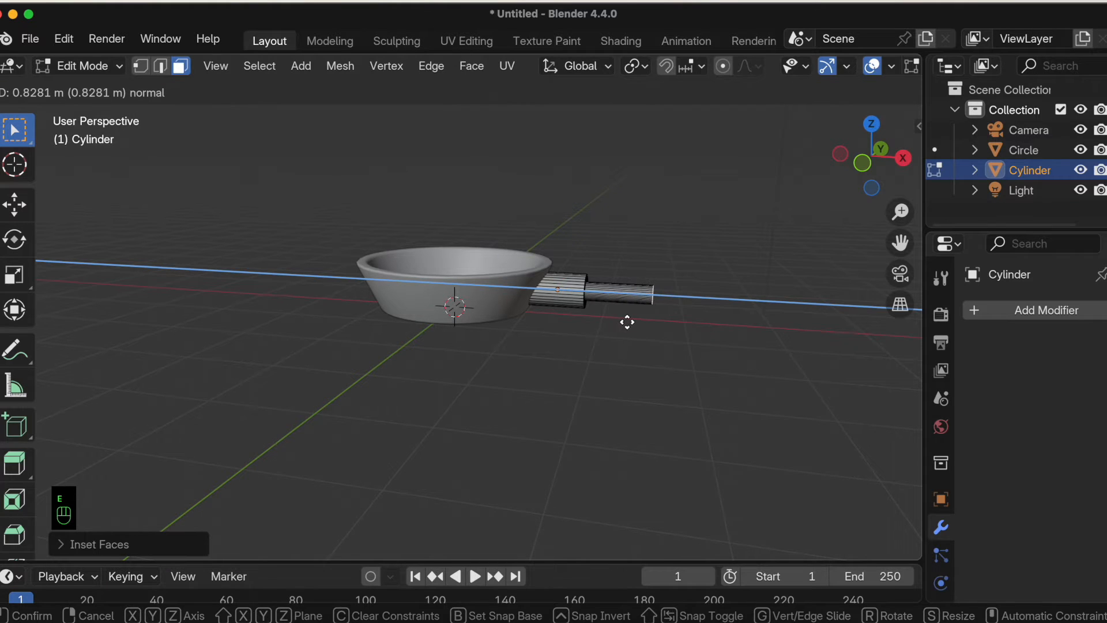
left_click(627, 321)
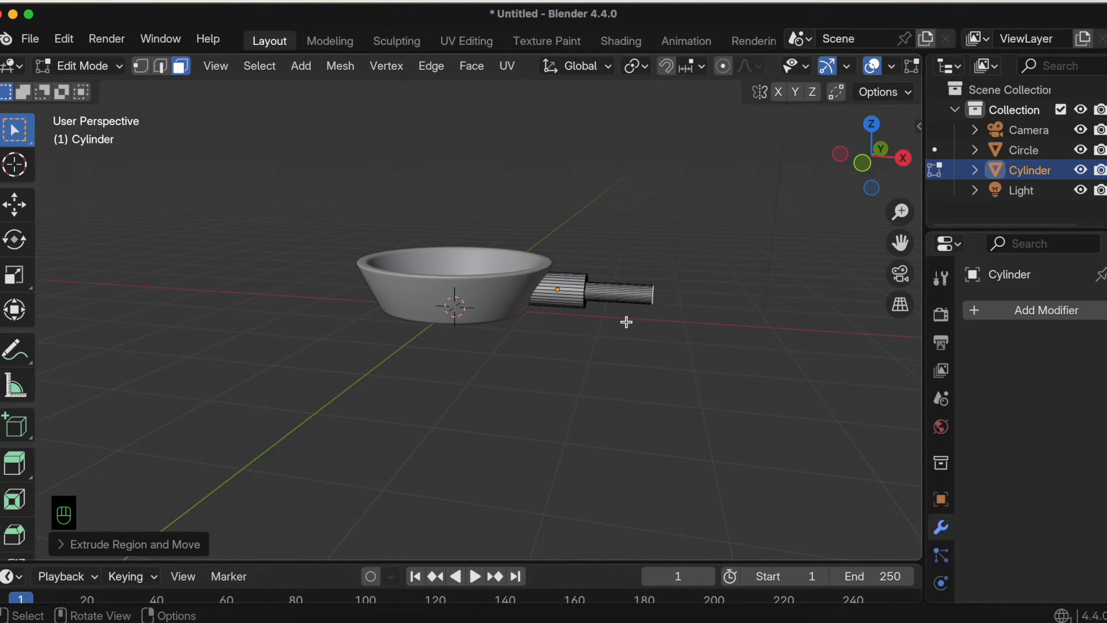
key("e")
key("s")
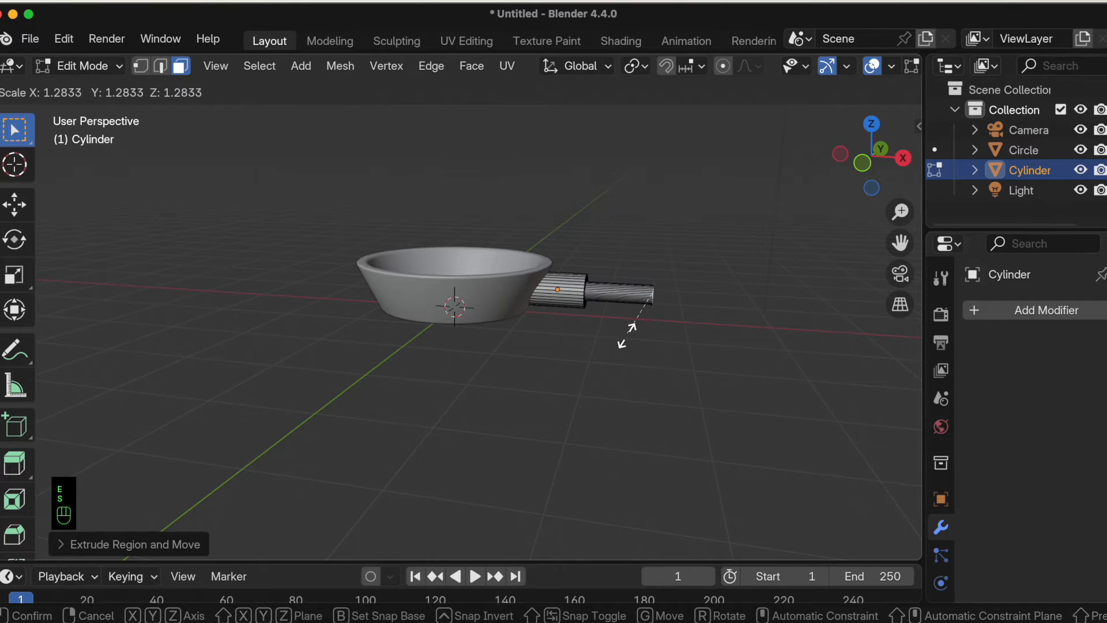
left_click(734, 248)
middle_click_drag(734, 248, 734, 249)
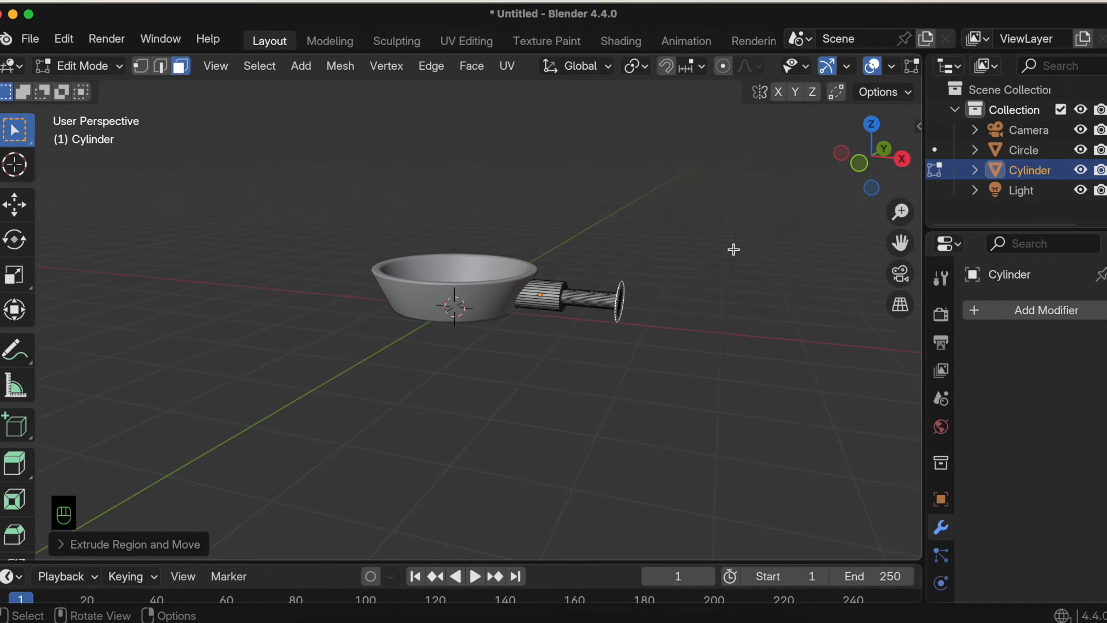
key("w")
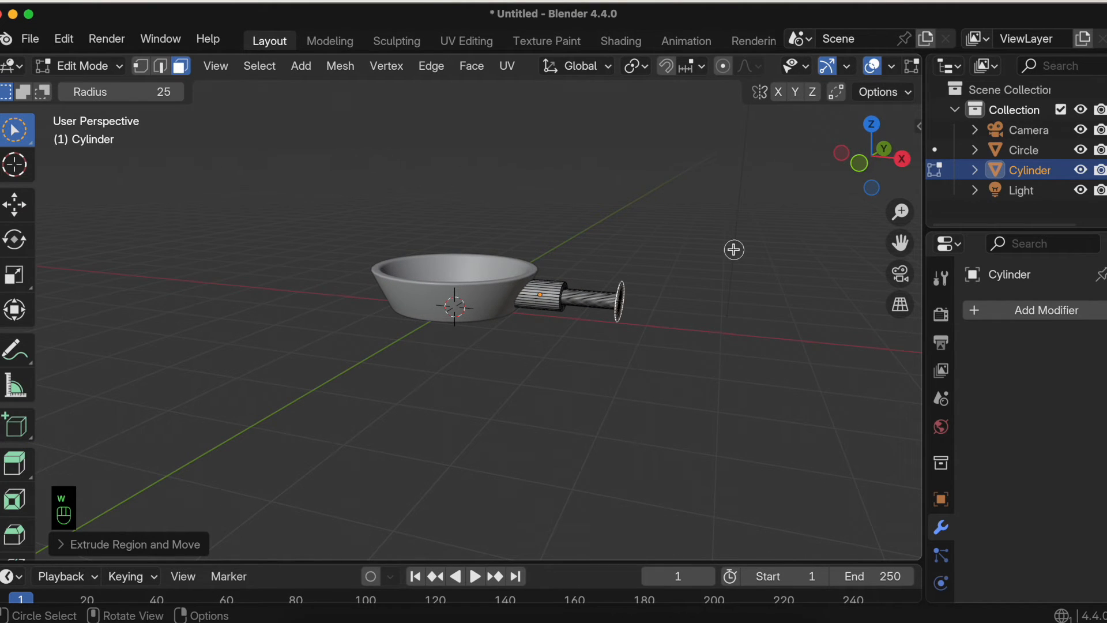
left_click(734, 250)
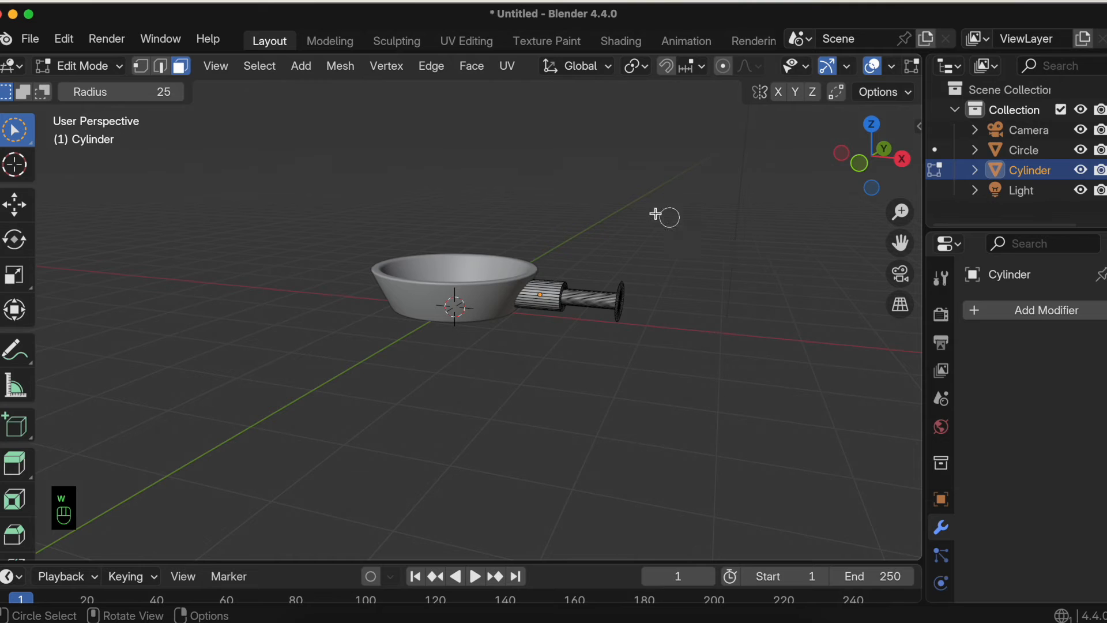
key("super+z")
key("super+z")
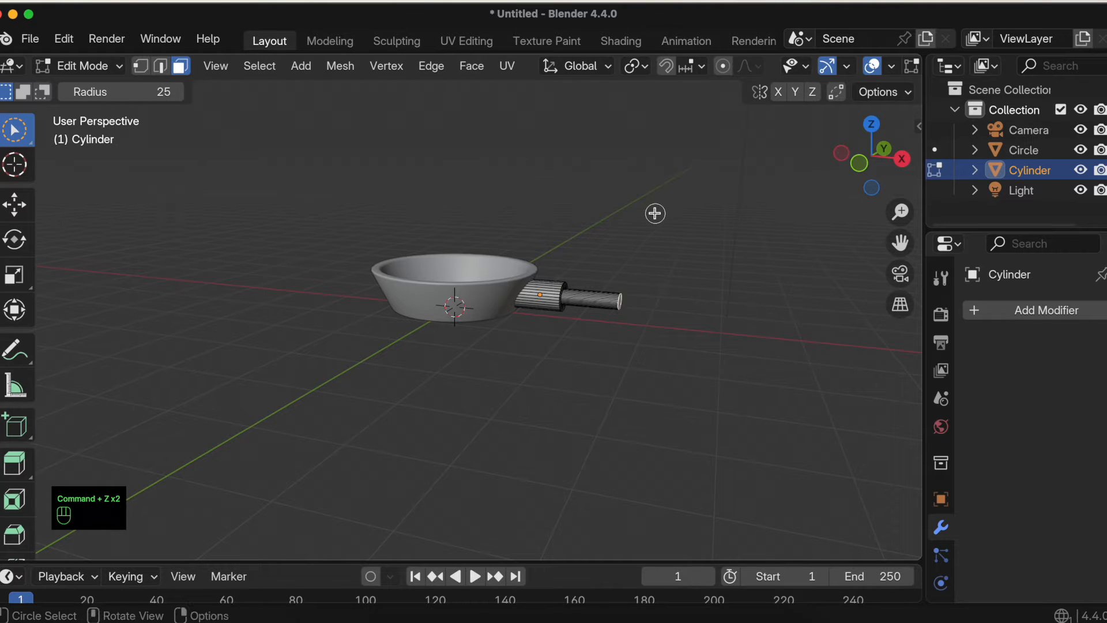
Step: Extrude the thin handle section's end face in place, scale it up, and extrude it outward to form a long, thicker grip
key("e")
key("s")
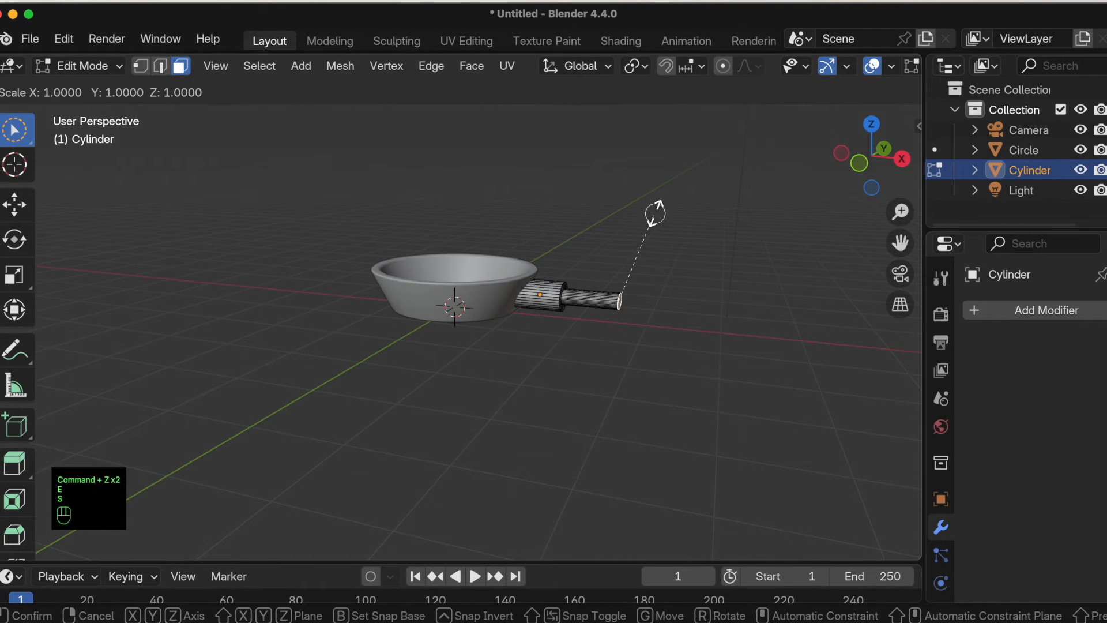
left_click(722, 141)
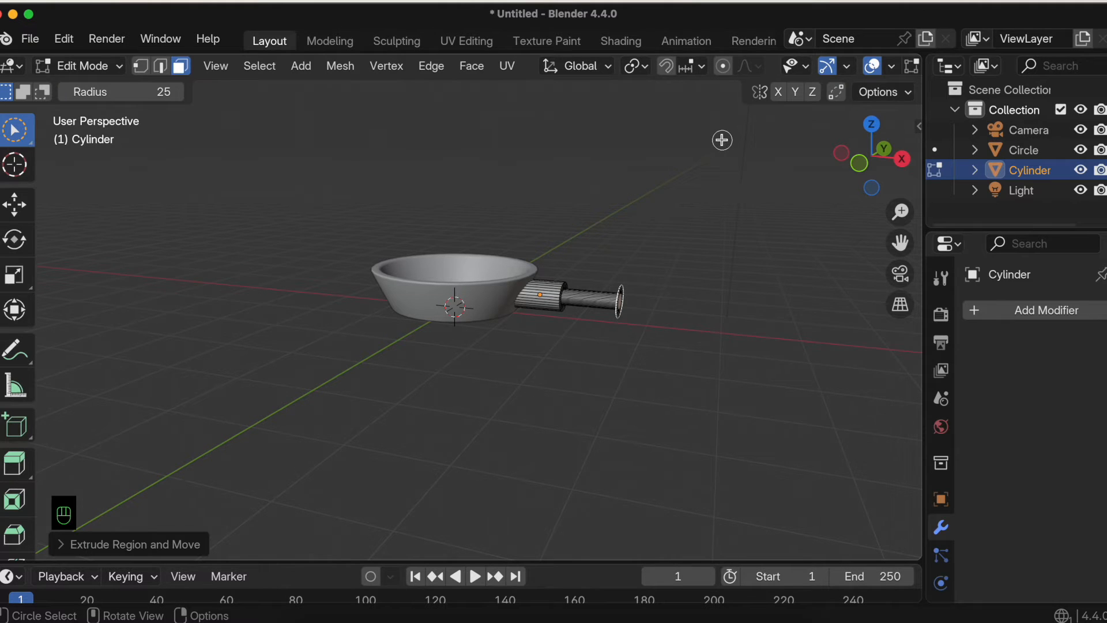
key("e")
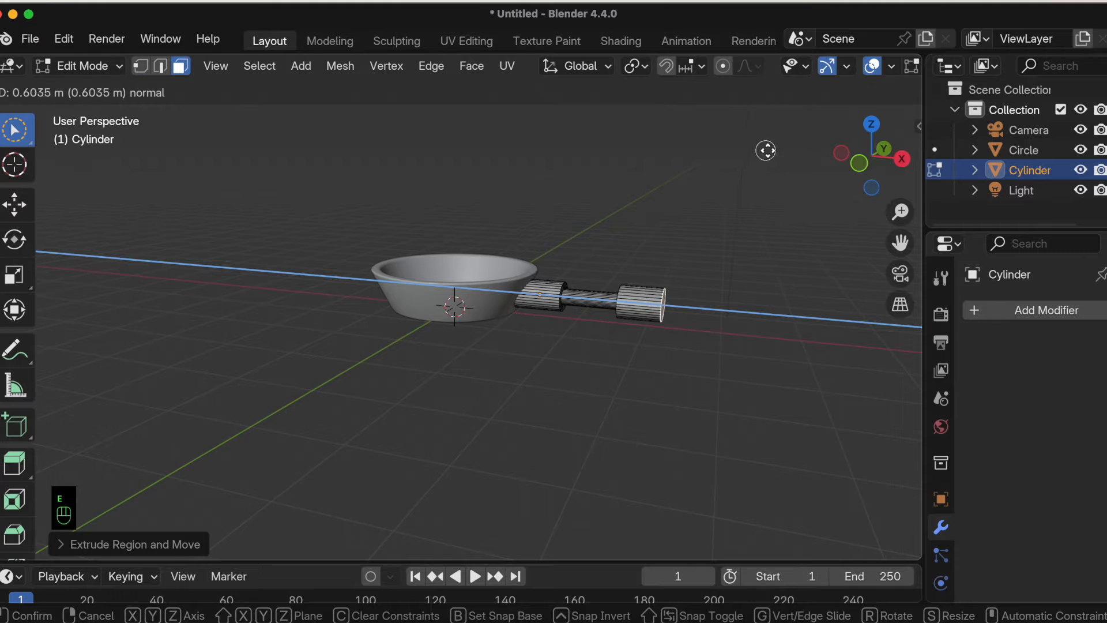
left_click(808, 155)
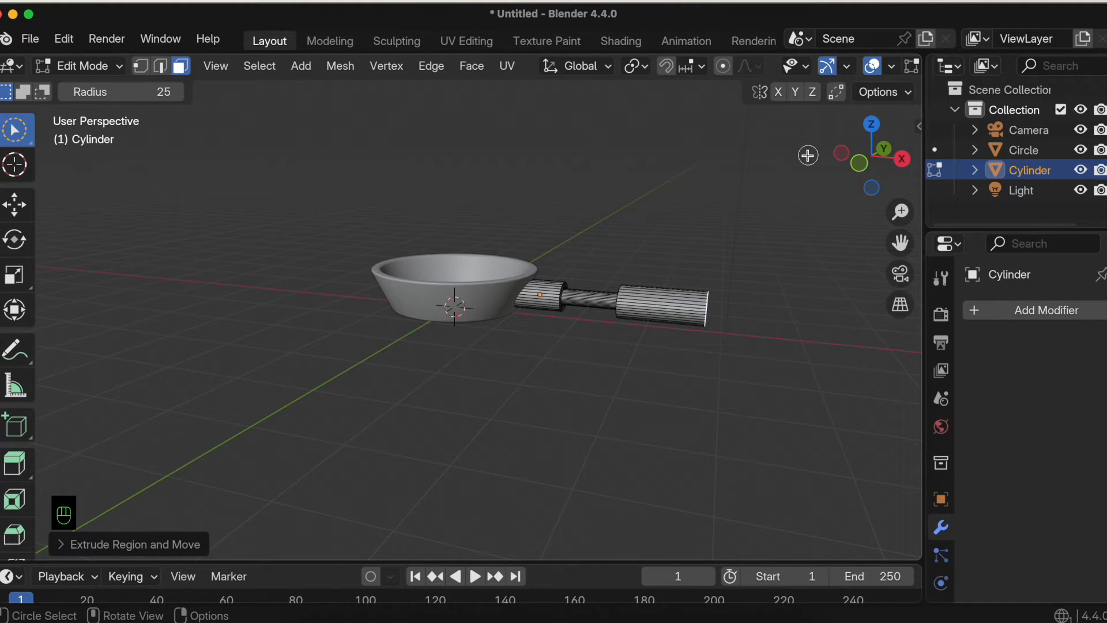
key("w")
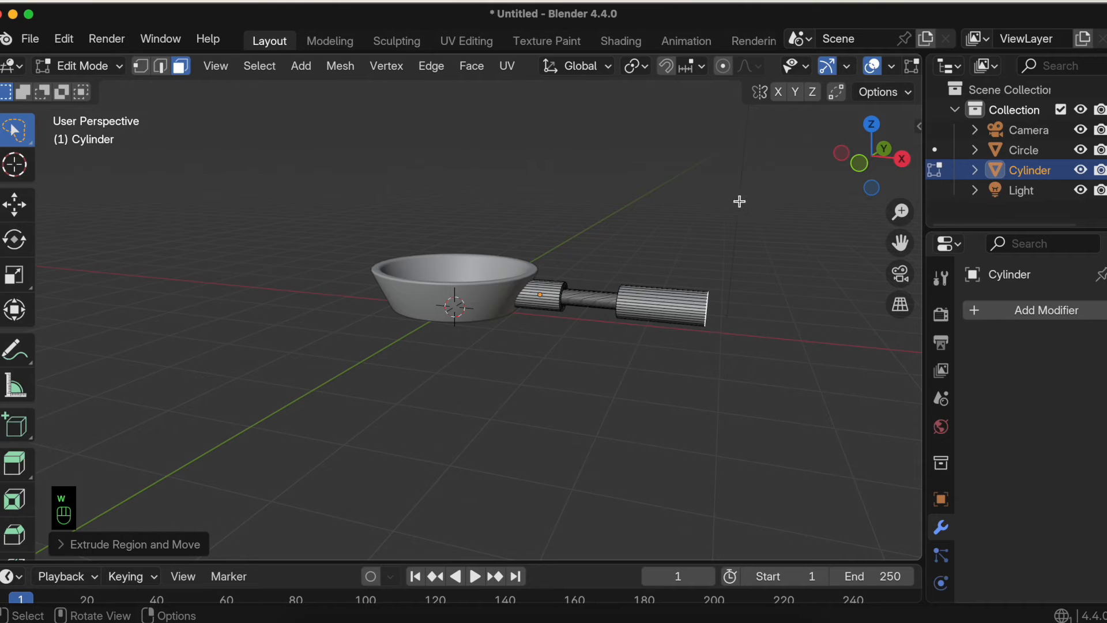
Step: In edge select mode, bevel the rim of the grip's outer end about 0.065 m with 3 segments
scroll(739, 202, "down", 3)
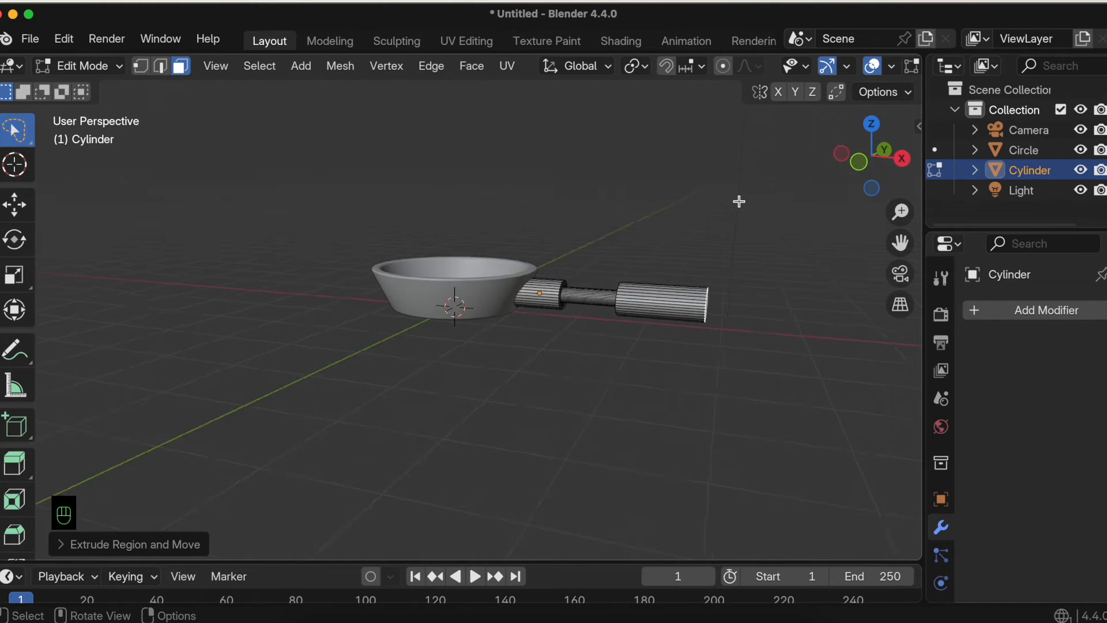
scroll(739, 201, "up", 5)
scroll(740, 201, "right", 5)
scroll(739, 201, "left", 3)
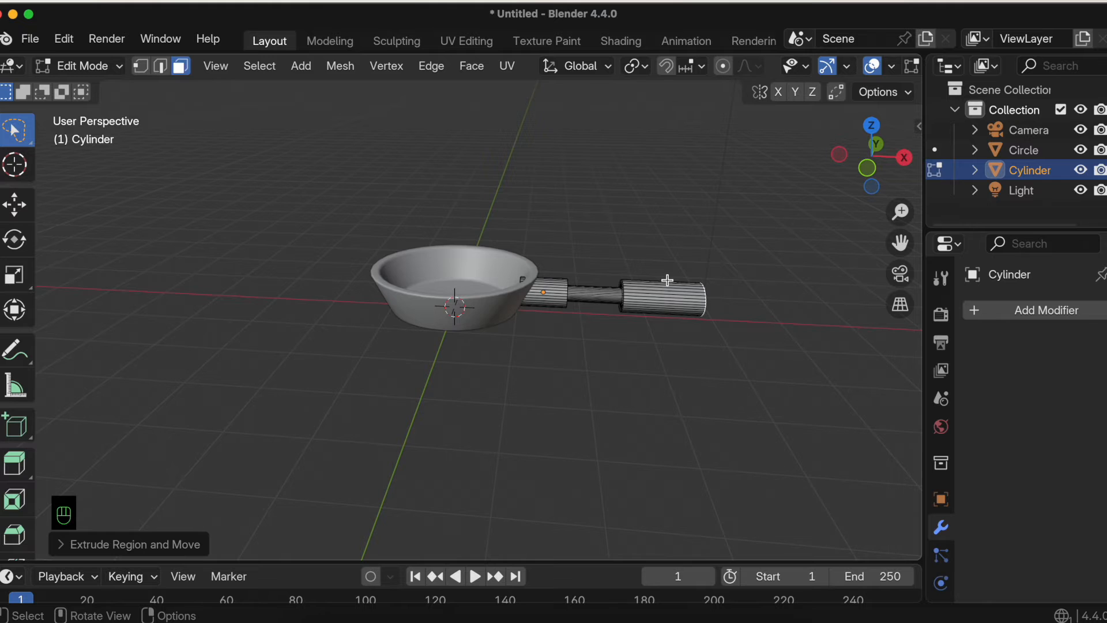
scroll(667, 280, "right", 5)
left_click(157, 68)
scroll(553, 244, "right", 5)
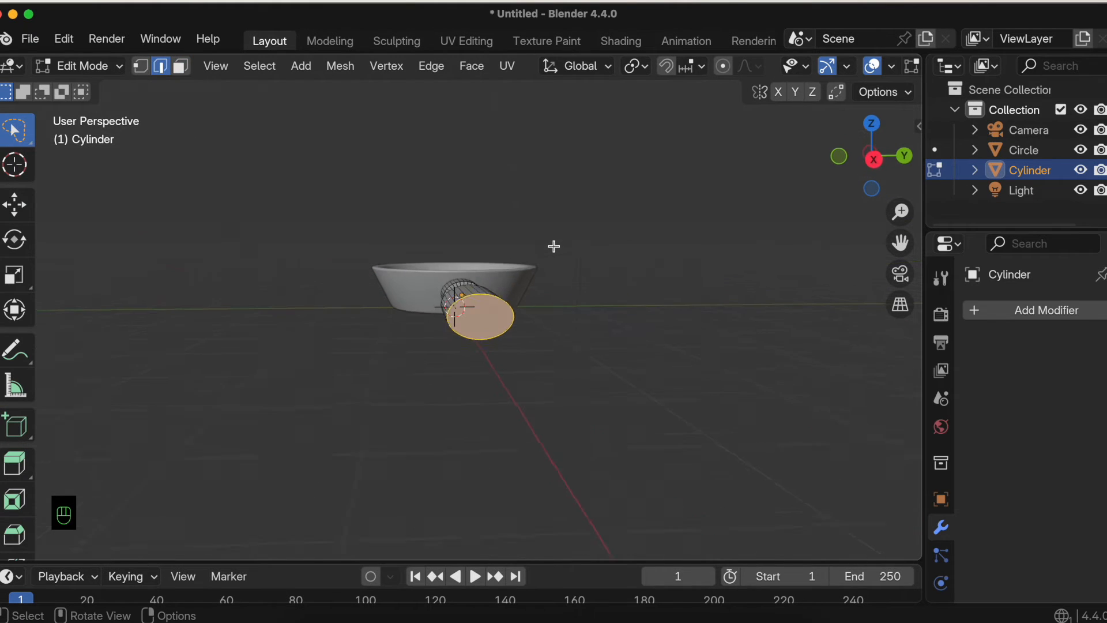
scroll(485, 271, "up", 2)
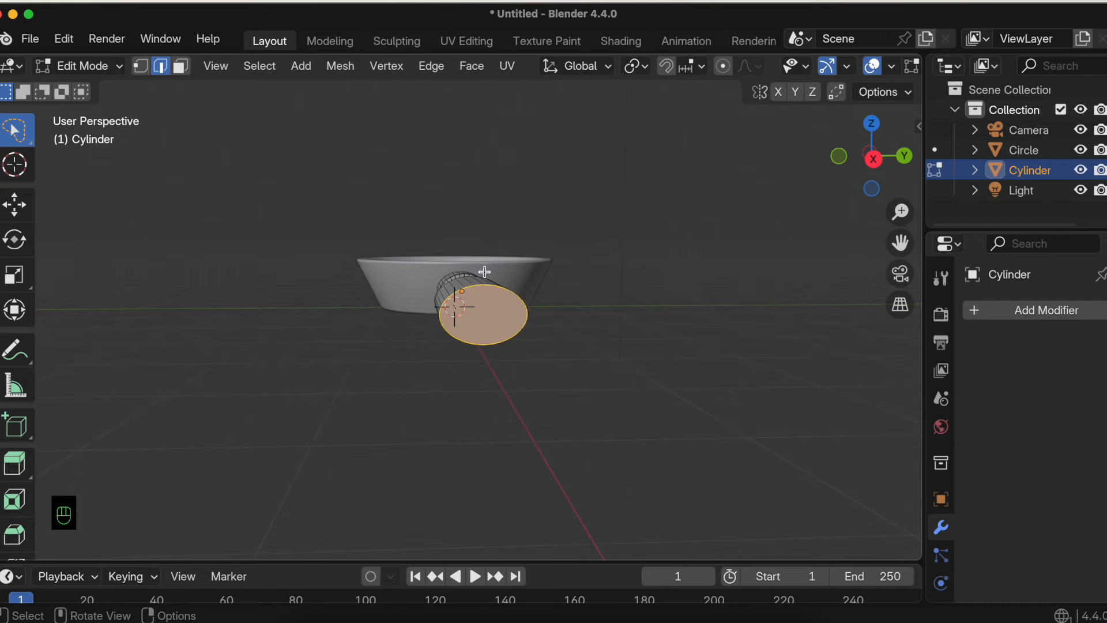
scroll(484, 272, "up", 3)
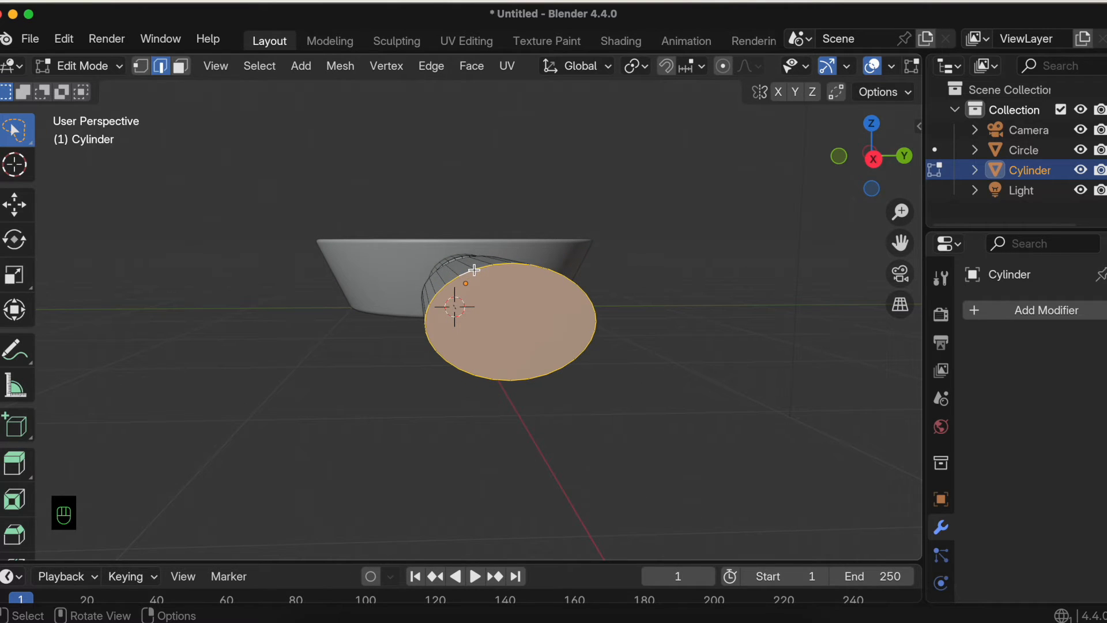
key("w")
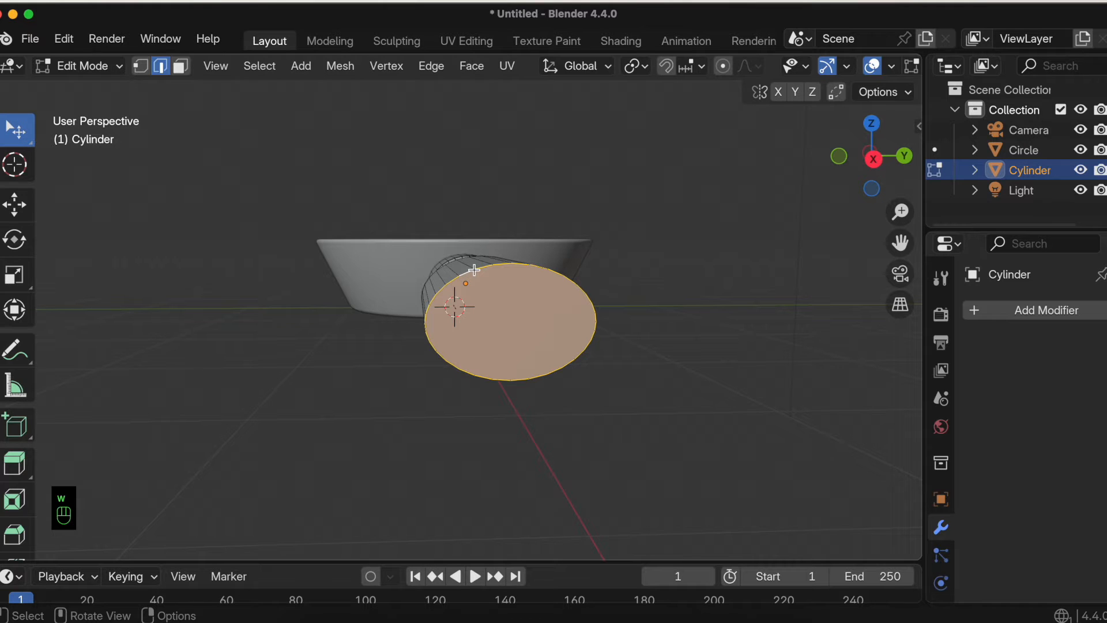
key("w")
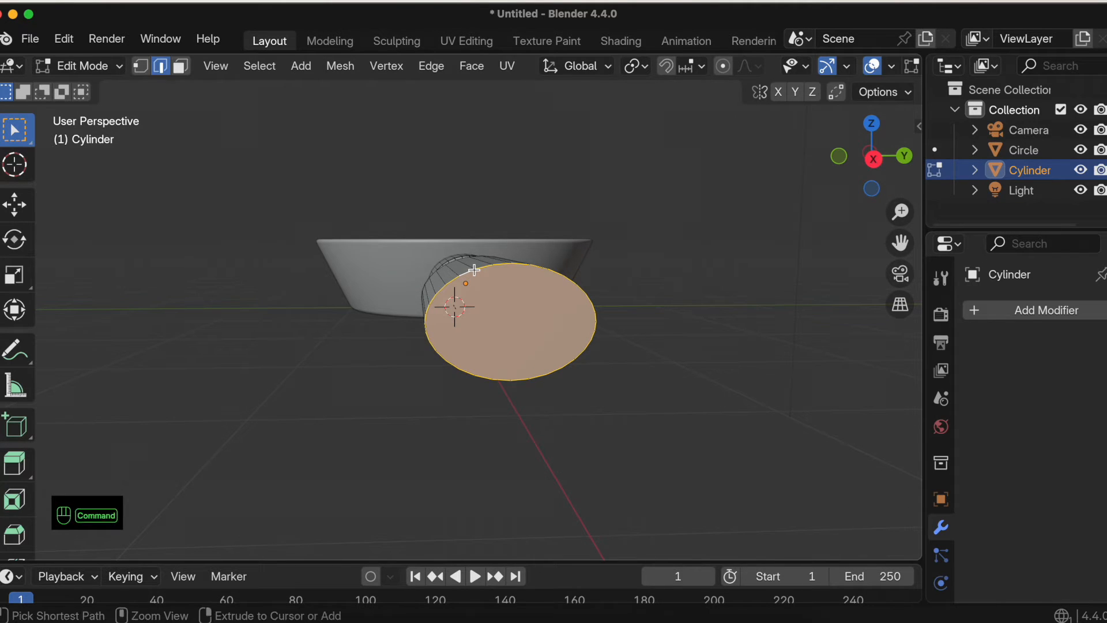
key("super+b")
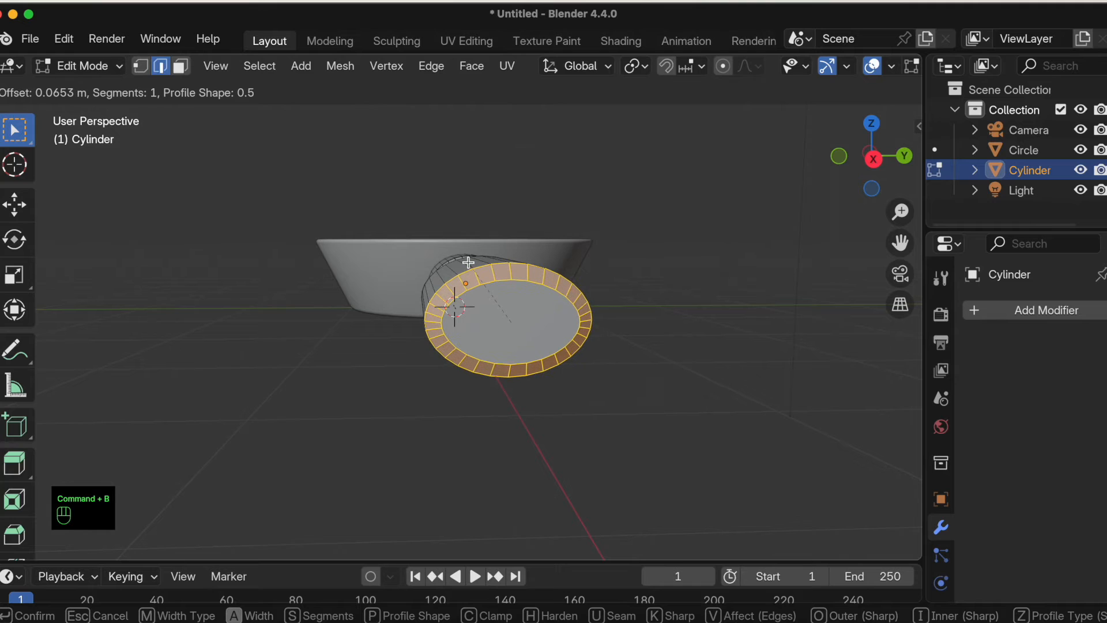
scroll(468, 262, "up", 2)
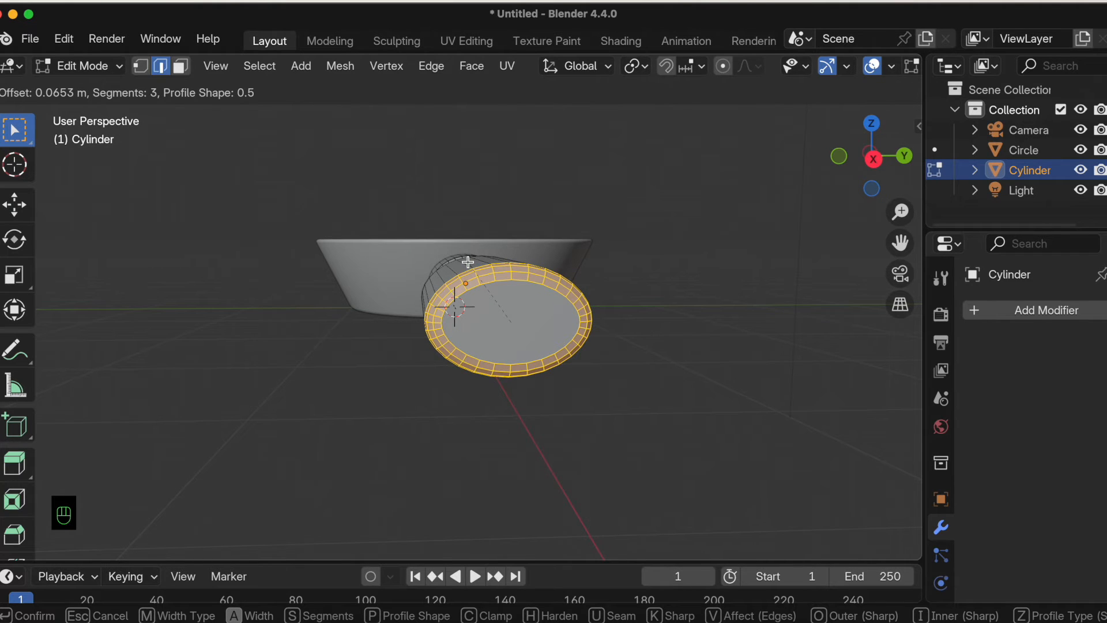
left_click(467, 259)
Step: Switch to wireframe shading and, in face select mode, select the handle's inner end face at the pan wall
scroll(467, 259, "left", 5)
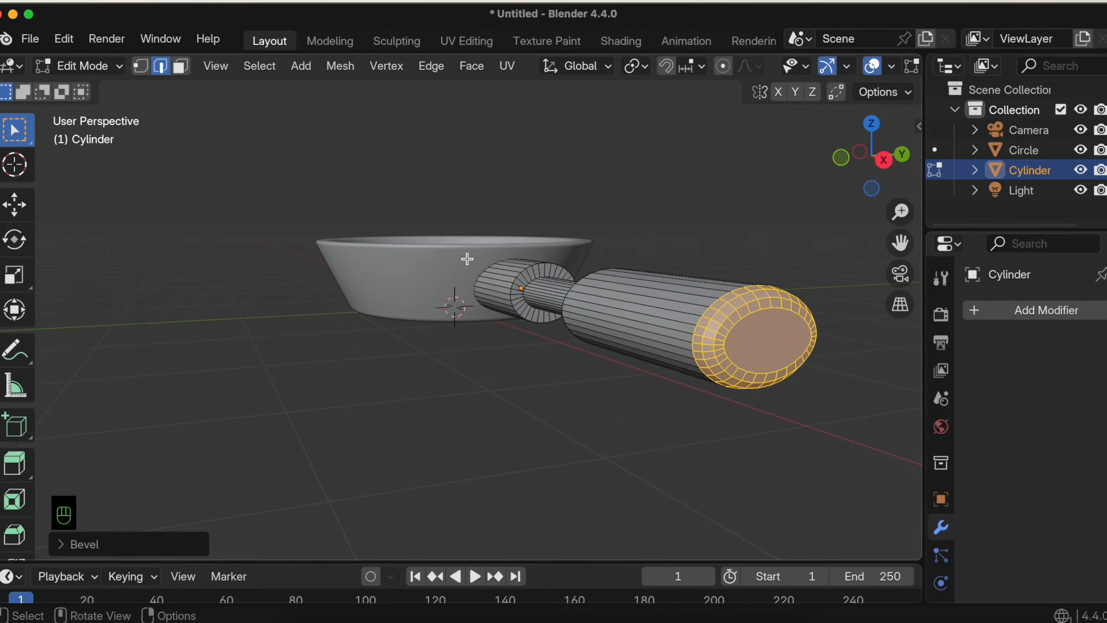
scroll(467, 259, "down", 2)
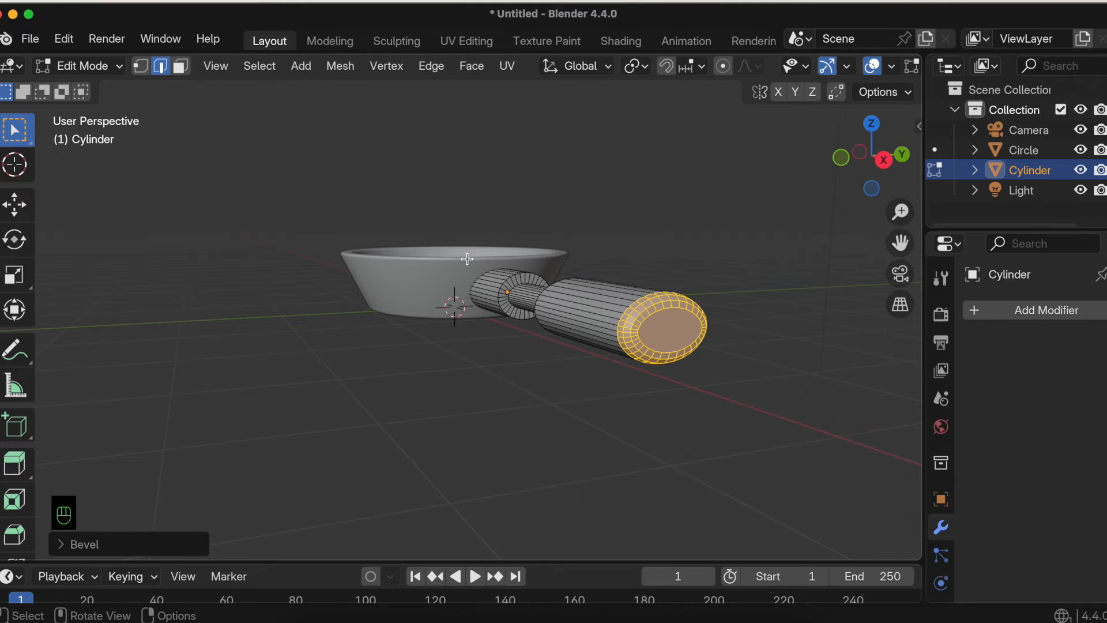
scroll(467, 259, "left", 8)
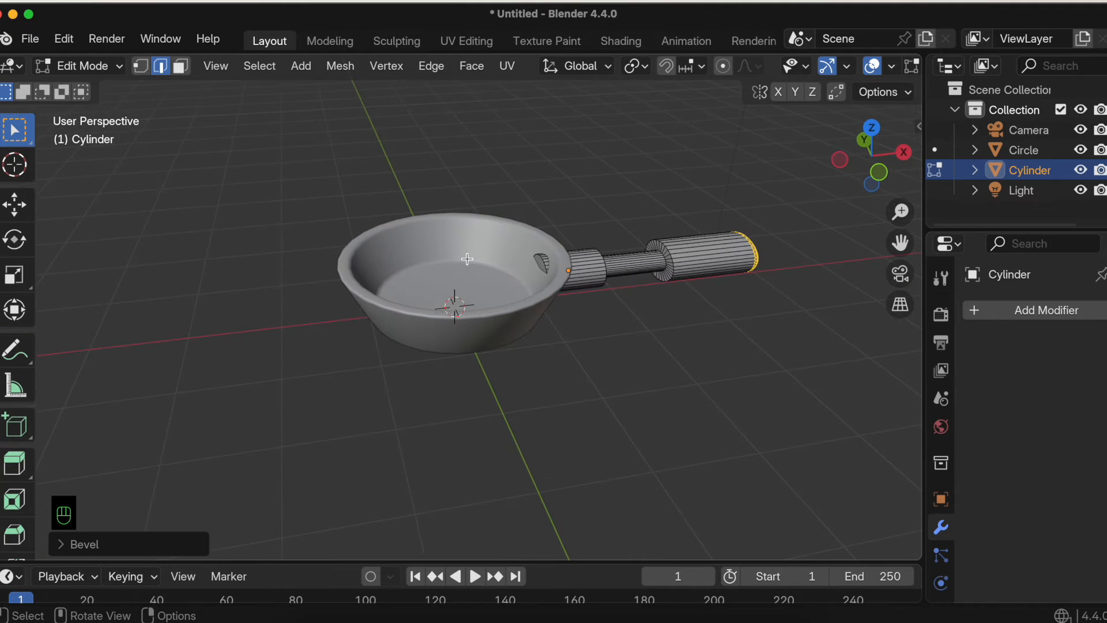
scroll(825, 65, "right", 5)
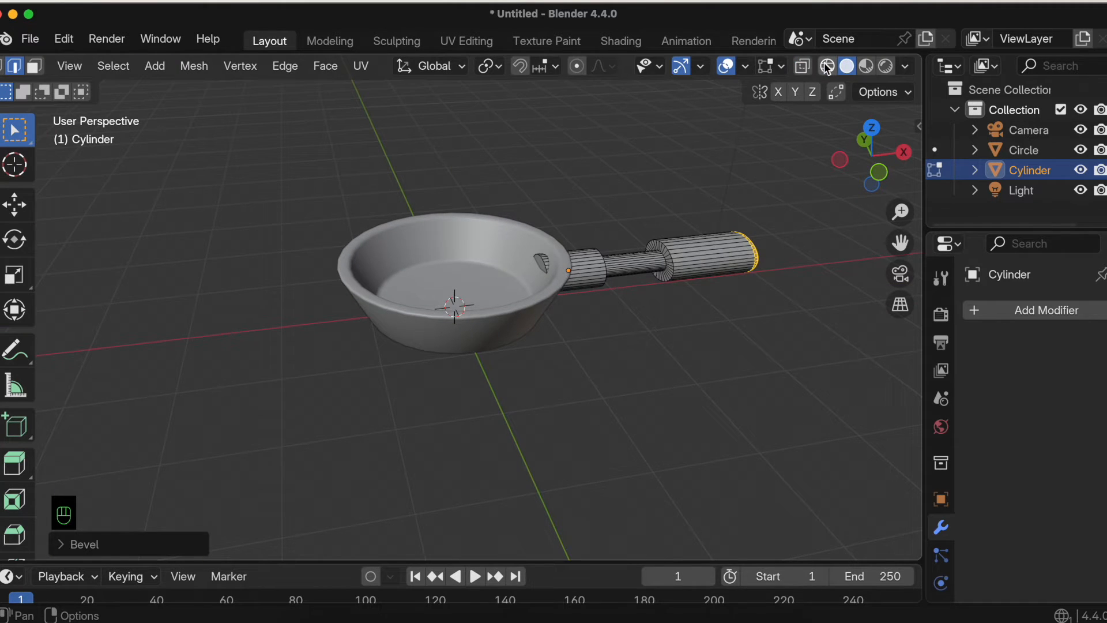
left_click(828, 65)
scroll(558, 232, "up", 4)
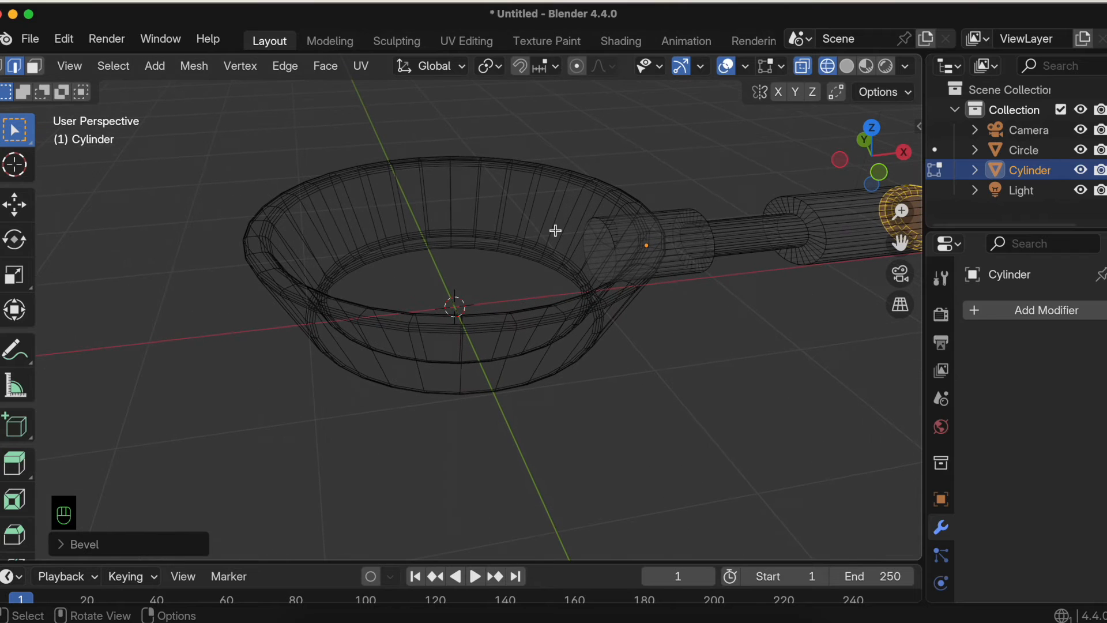
left_click(34, 66)
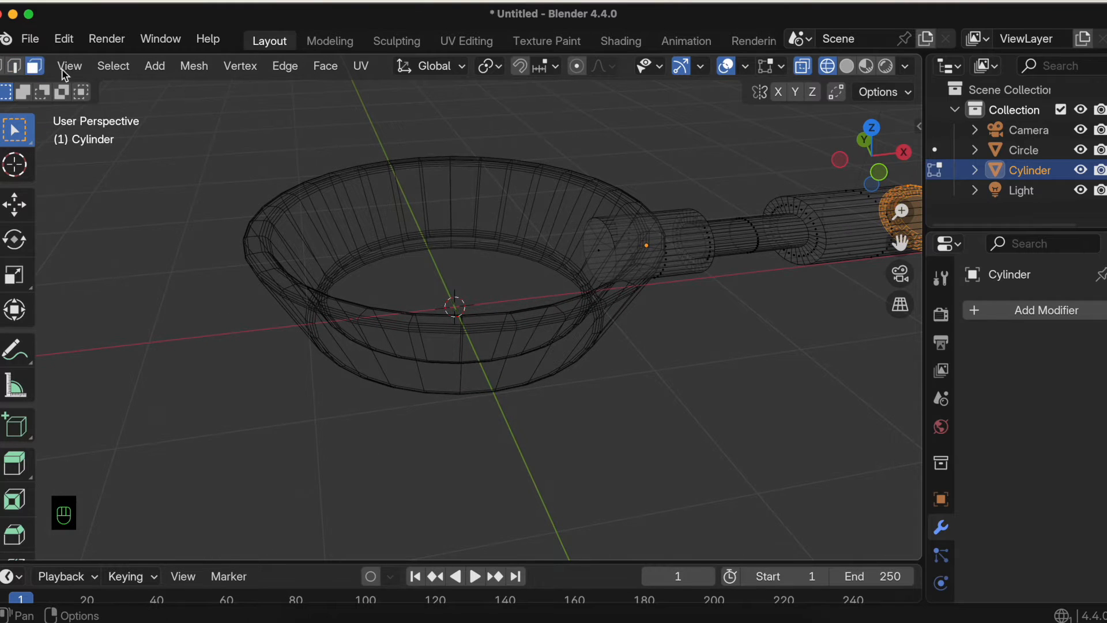
left_click(595, 245)
scroll(595, 244, "right", 5)
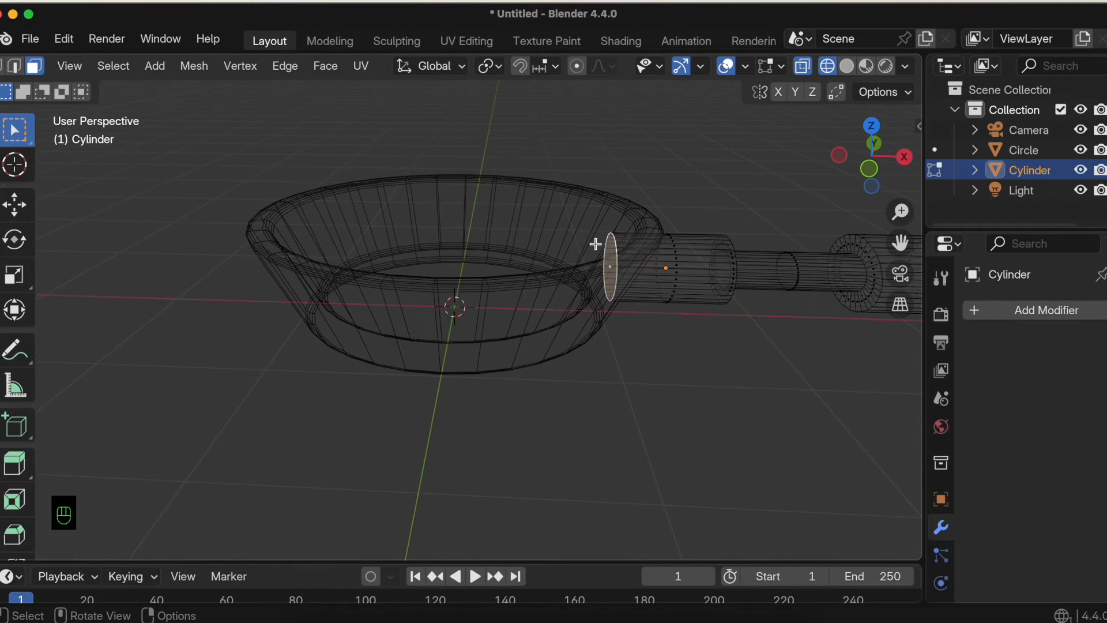
key("r")
key("z")
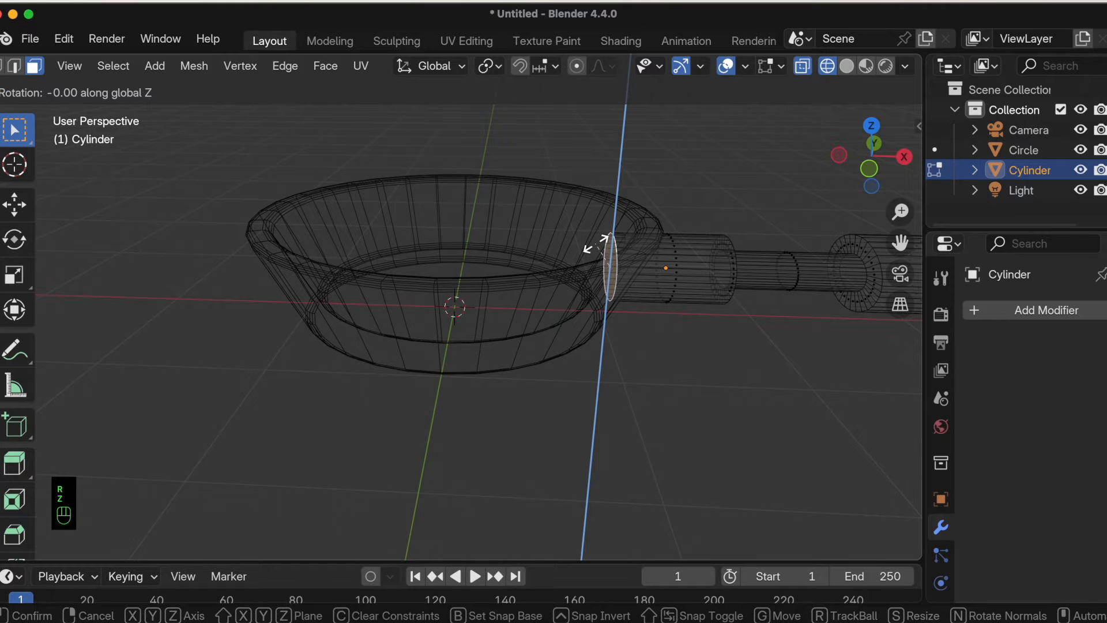
left_click(601, 244)
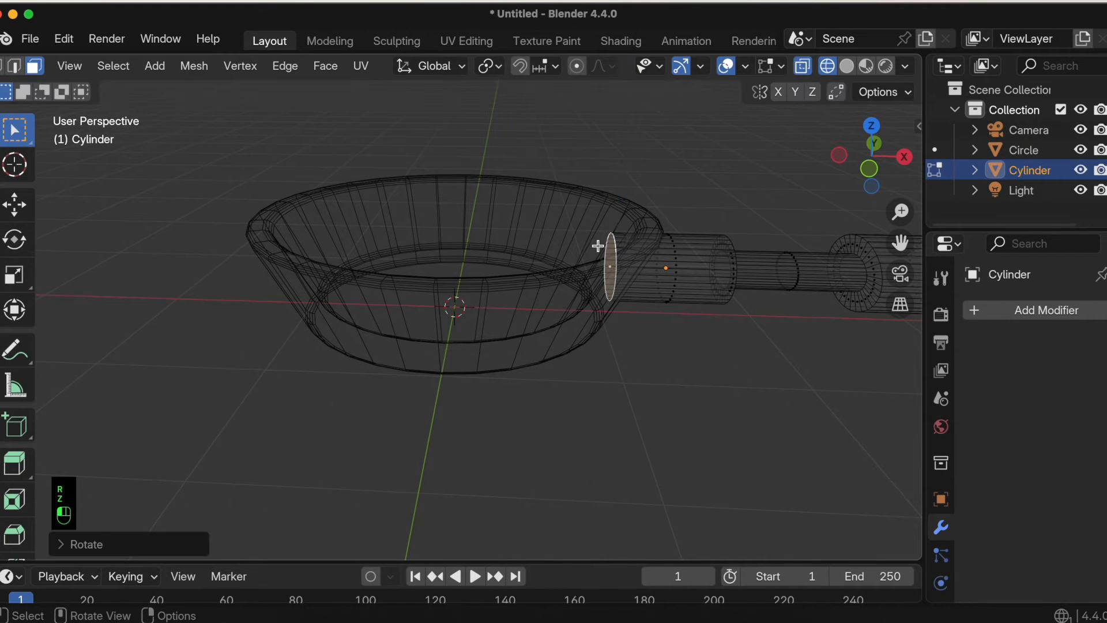
key("super+z")
Step: Rotate the selected inner end face about 32° to follow the slope of the pan's wall
key("r")
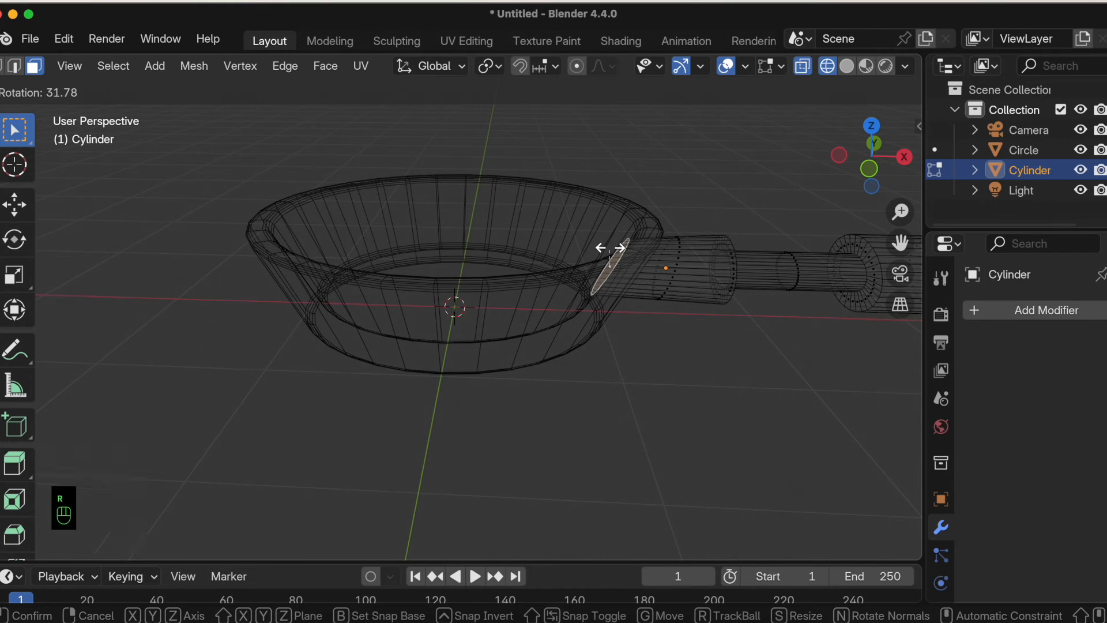
left_click(610, 247)
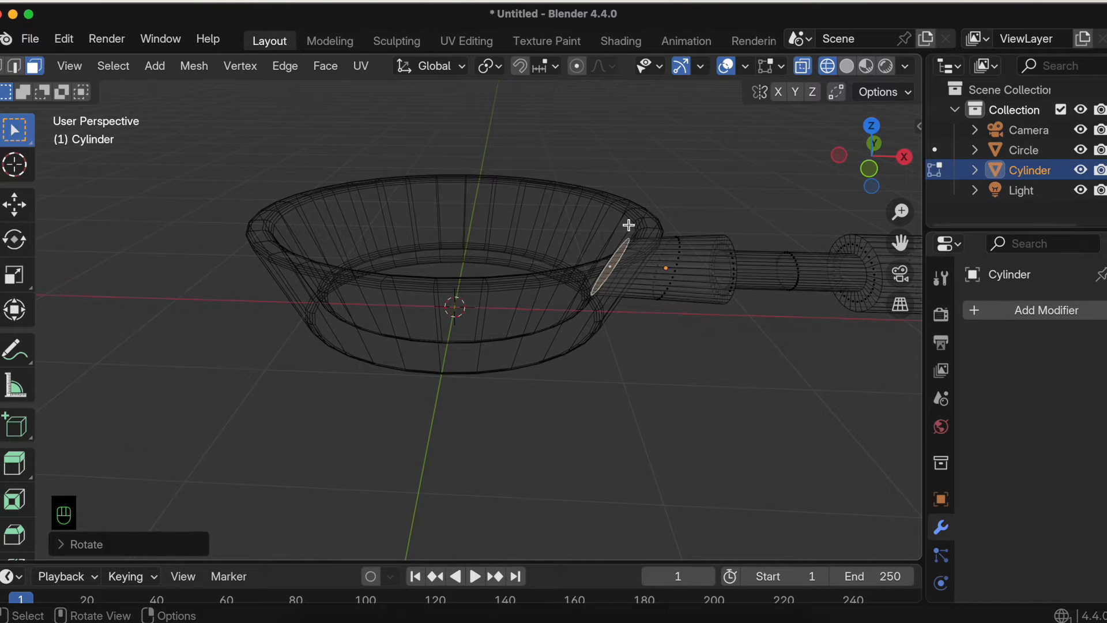
Step: Select the whole handle mesh and move it slightly outward along X so its slanted end meets the pan's wall
key("a")
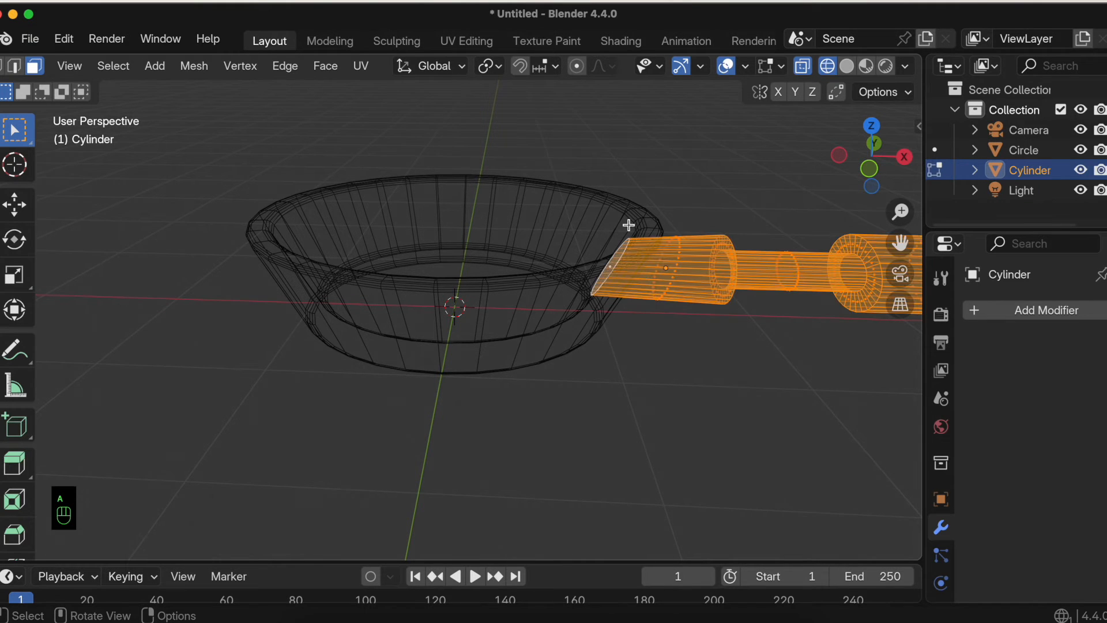
left_click(15, 204)
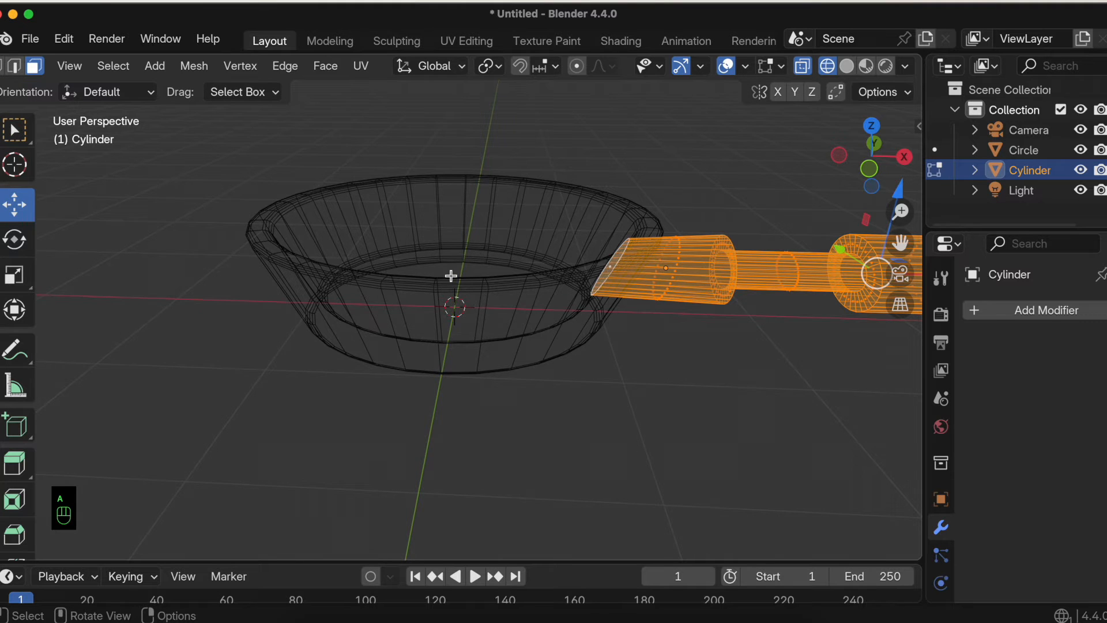
scroll(451, 275, "down", 2)
scroll(451, 275, "down", 1)
left_click_drag(836, 289, 844, 287)
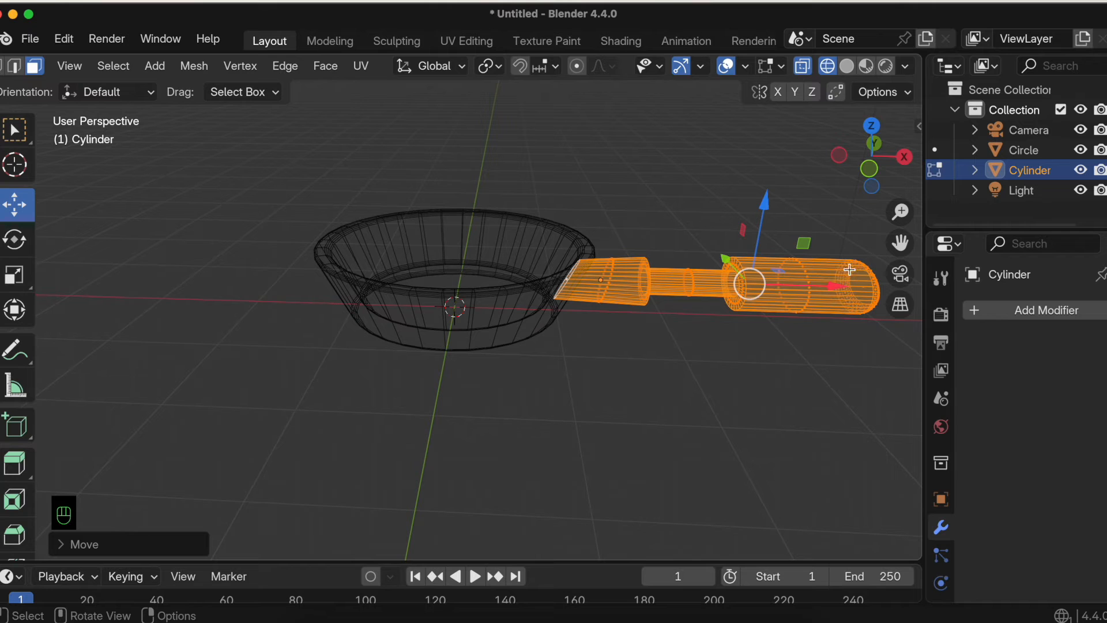
Step: Return to solid shading, scale the whole handle mesh down slightly, and move it back along X against the pan's wall
left_click(851, 68)
mouse_move(655, 148)
middle_mouse_down()
mouse_move(655, 190)
mouse_move(654, 153)
middle_mouse_up()
scroll(655, 153, "down", 2)
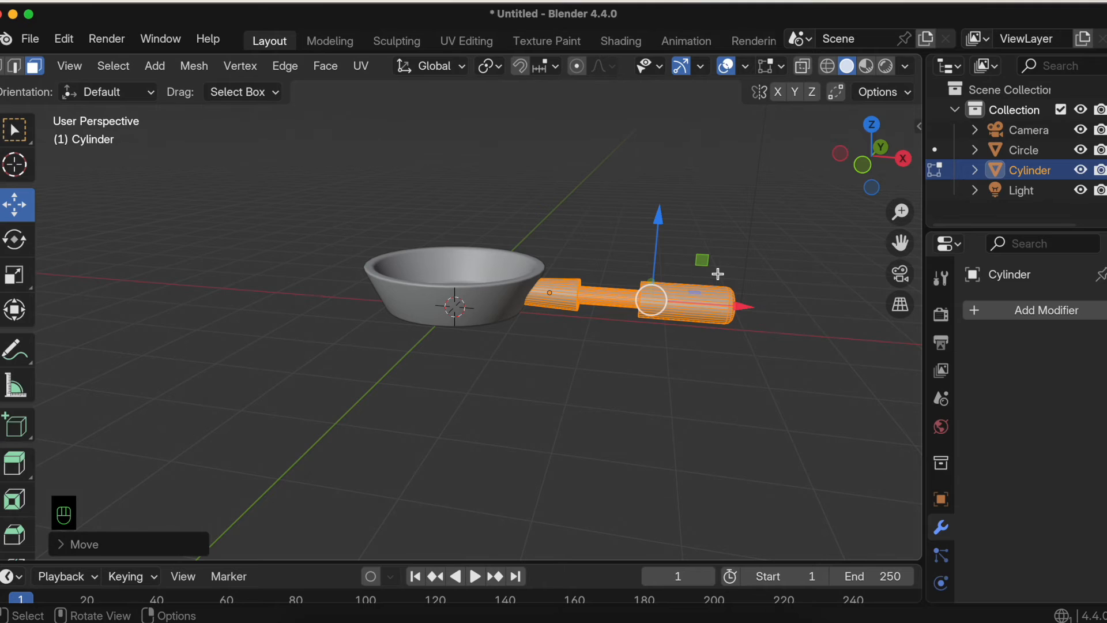
key("s")
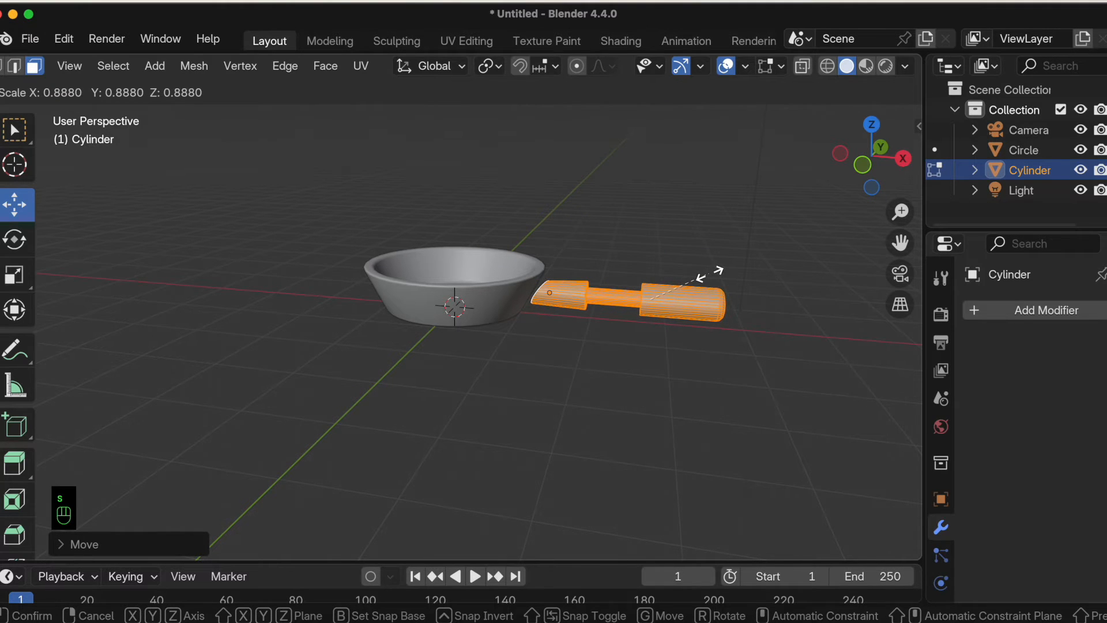
left_click(709, 271)
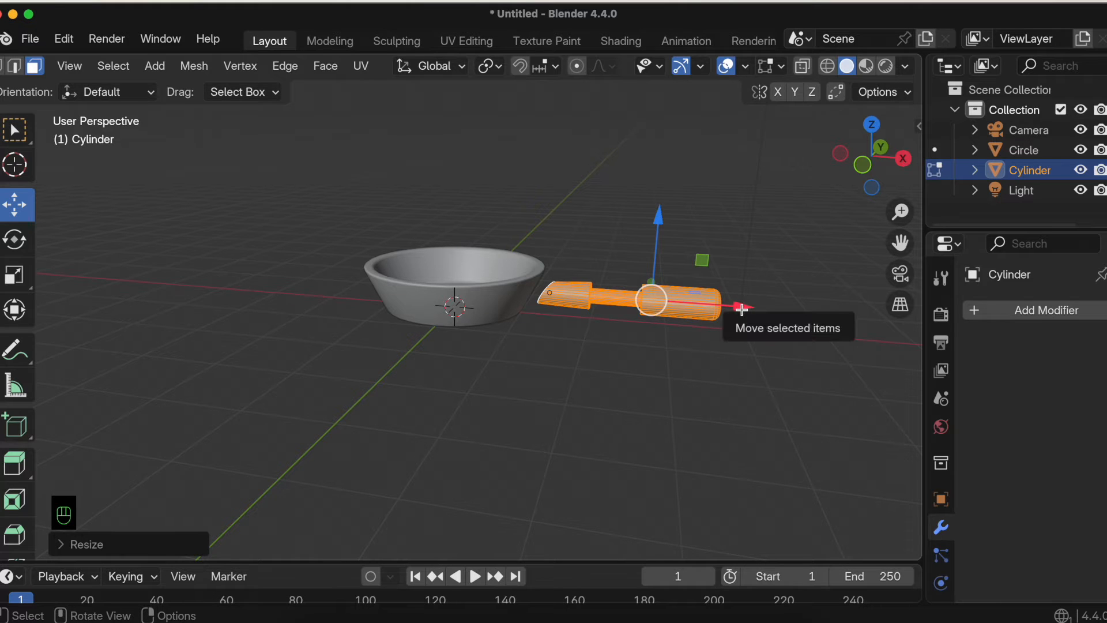
left_click_drag(742, 310, 715, 308)
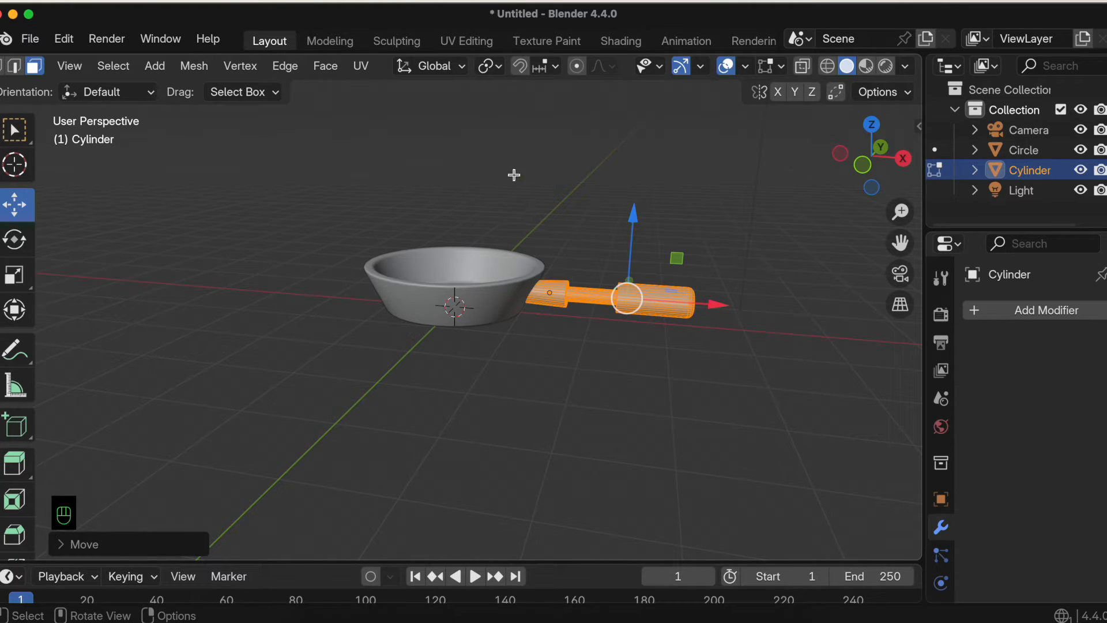
Step: Add a Bevel modifier to the handle with 4 segments and an amount of 0.02 m
left_click(1018, 312)
left_click(1020, 308)
type("beve")
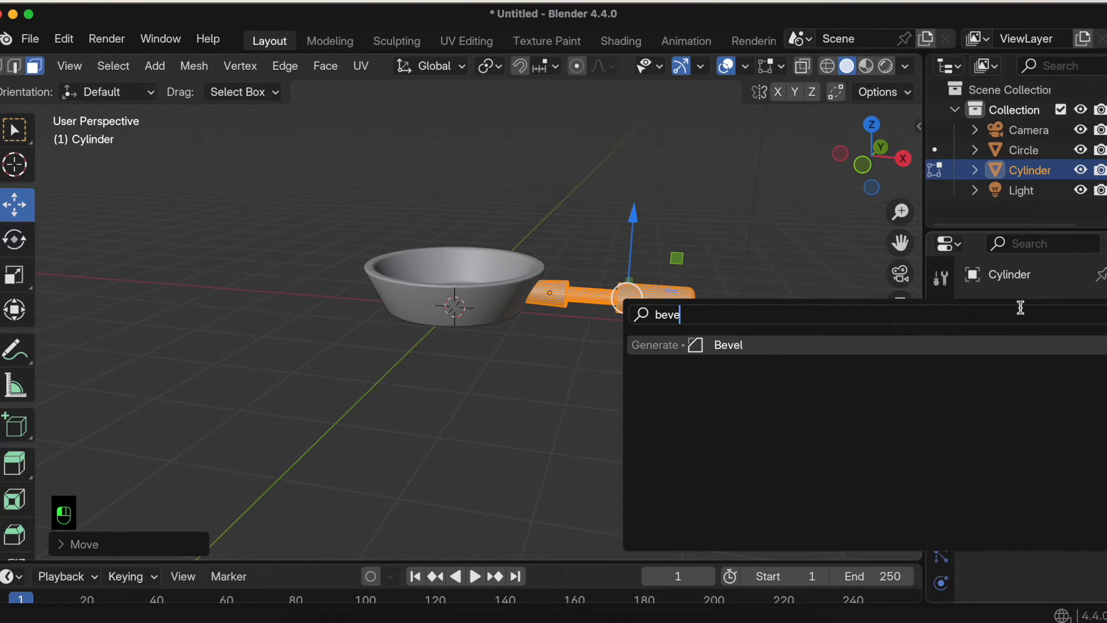
key("Return")
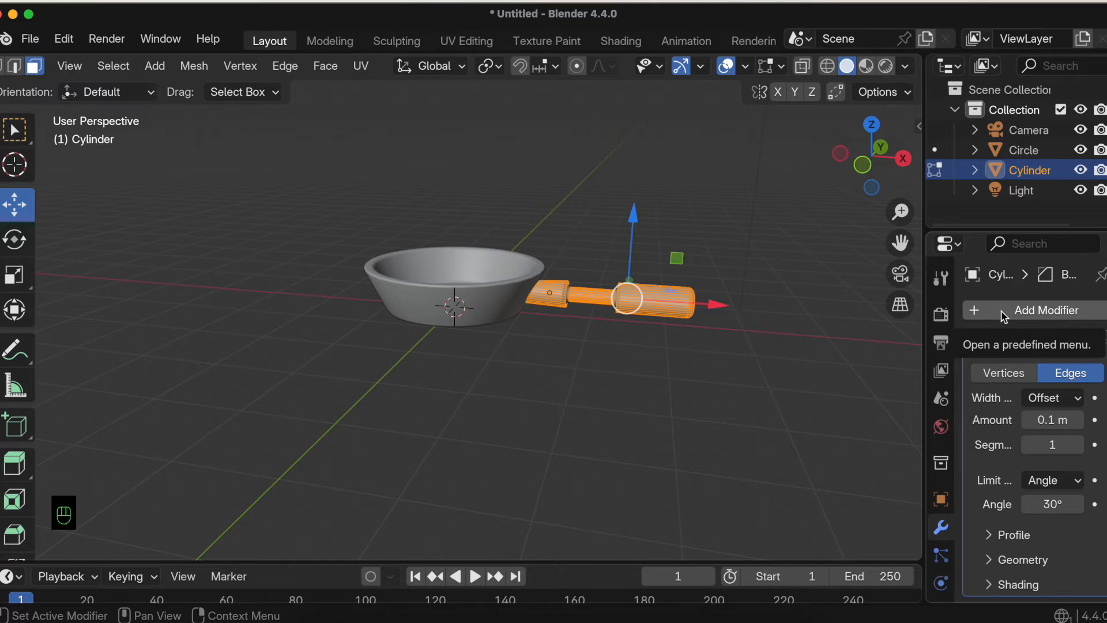
left_click(1061, 452)
type("4")
key("Return")
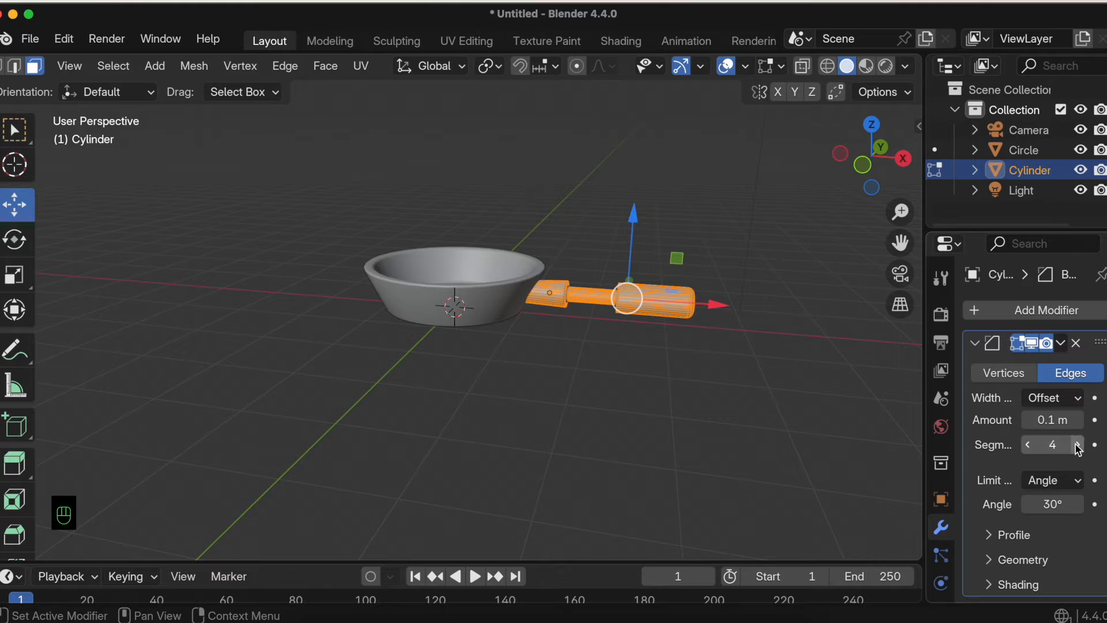
left_click(1055, 419)
type("0.02")
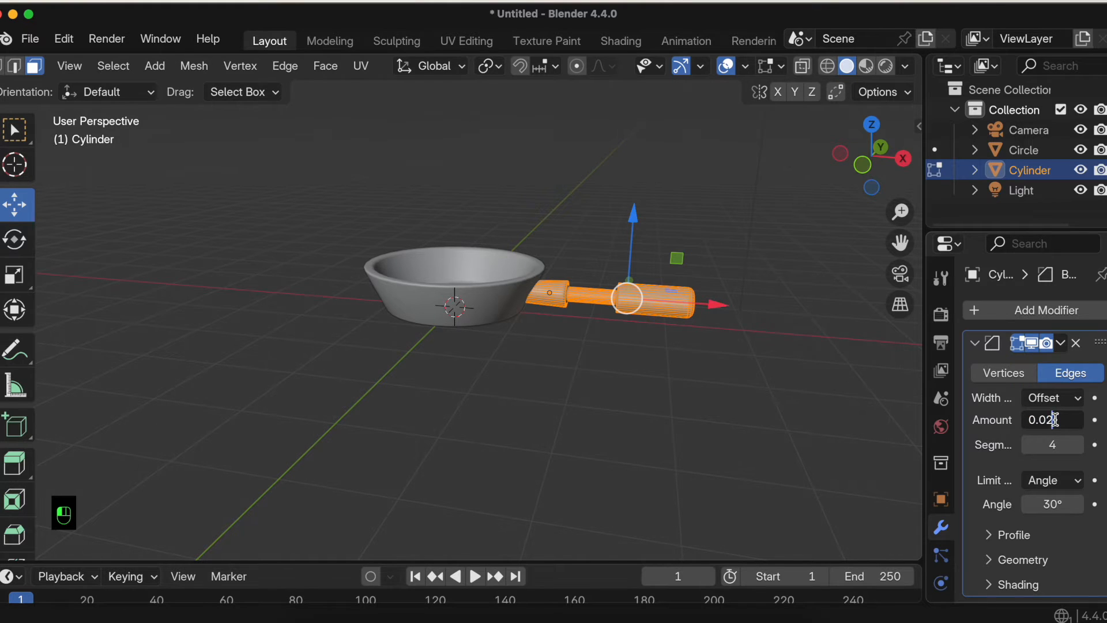
key("Return")
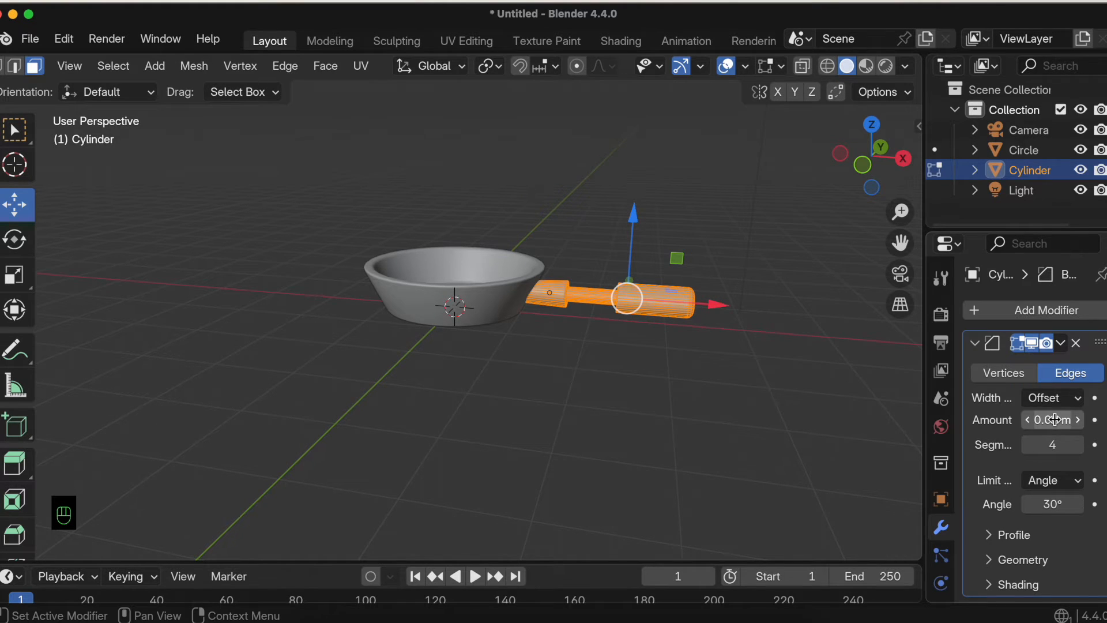
Step: Add a Subdivision Surface modifier to the handle, below its Bevel modifier
left_click(1019, 311)
type("subd")
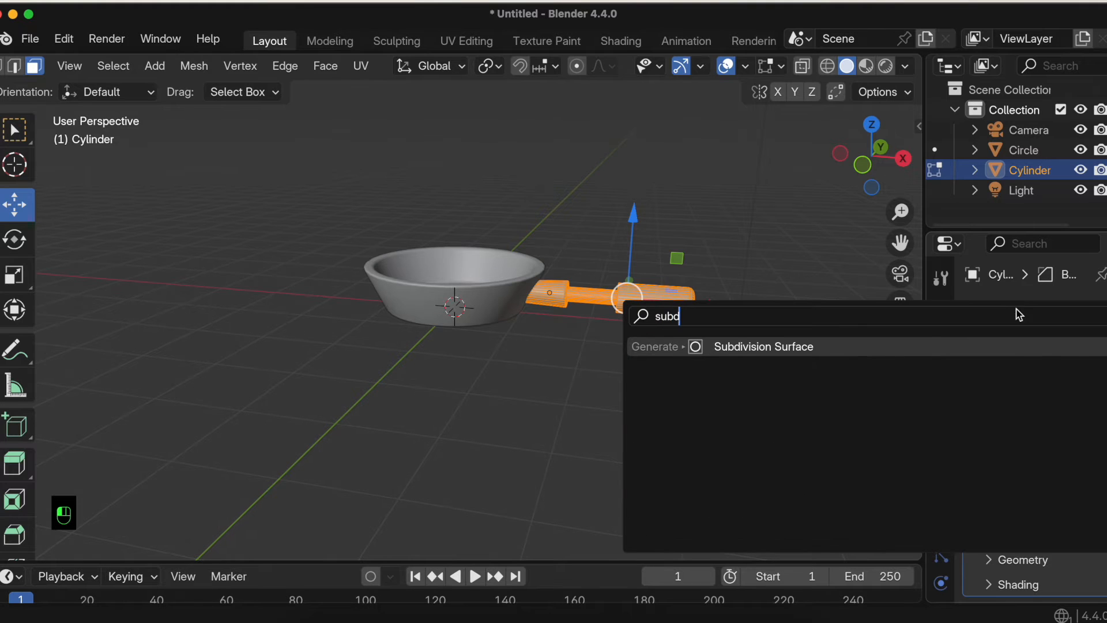
key("Return")
scroll(1012, 417, "down", 6)
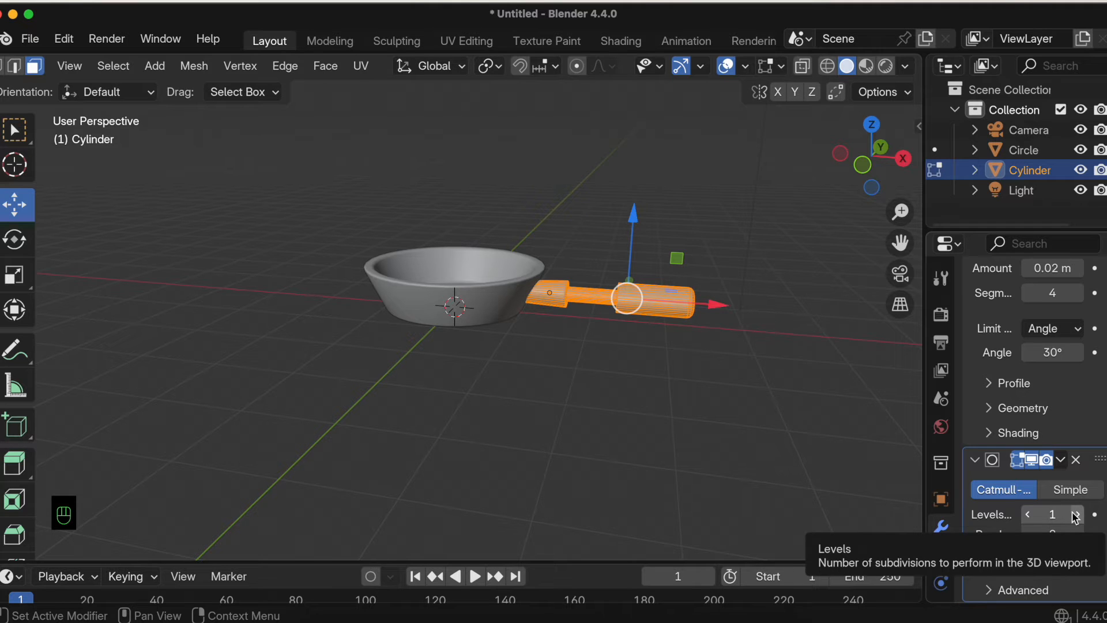
scroll(74, 69, "up", 5)
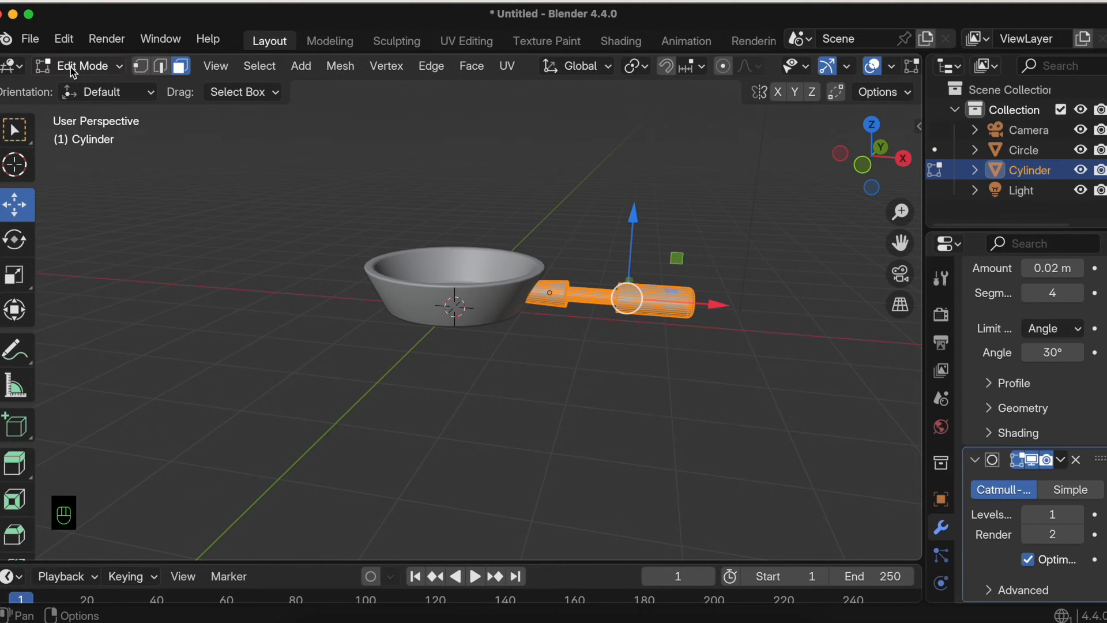
Step: Return to Object Mode and apply Shade Smooth to the handle
left_click(74, 70)
left_click(95, 89)
right_click(654, 291)
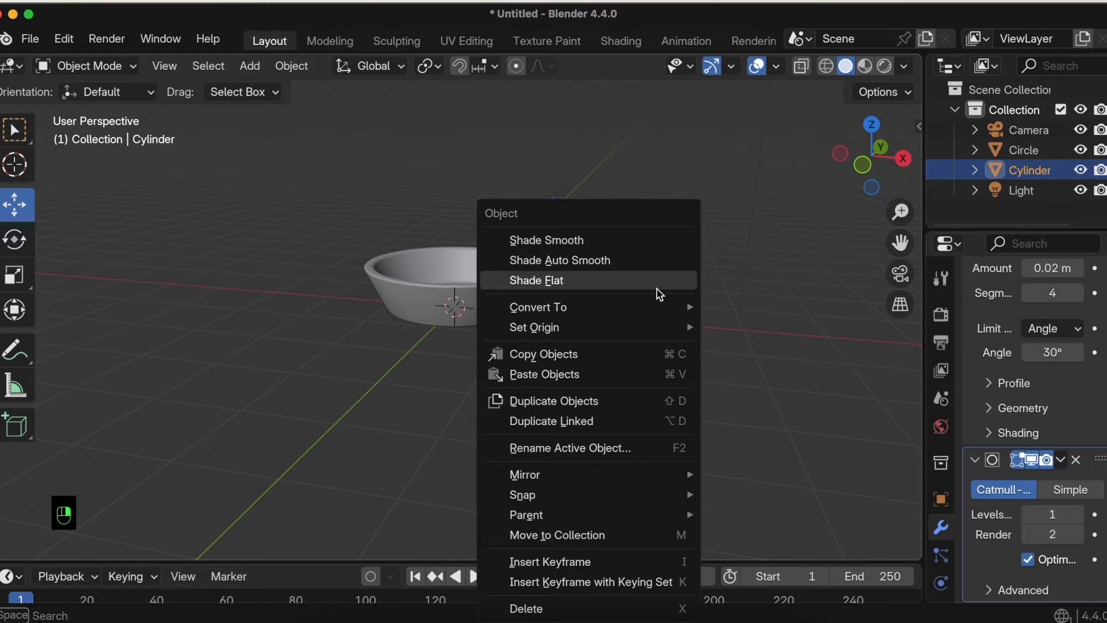
left_click(570, 240)
scroll(565, 259, "left", 5)
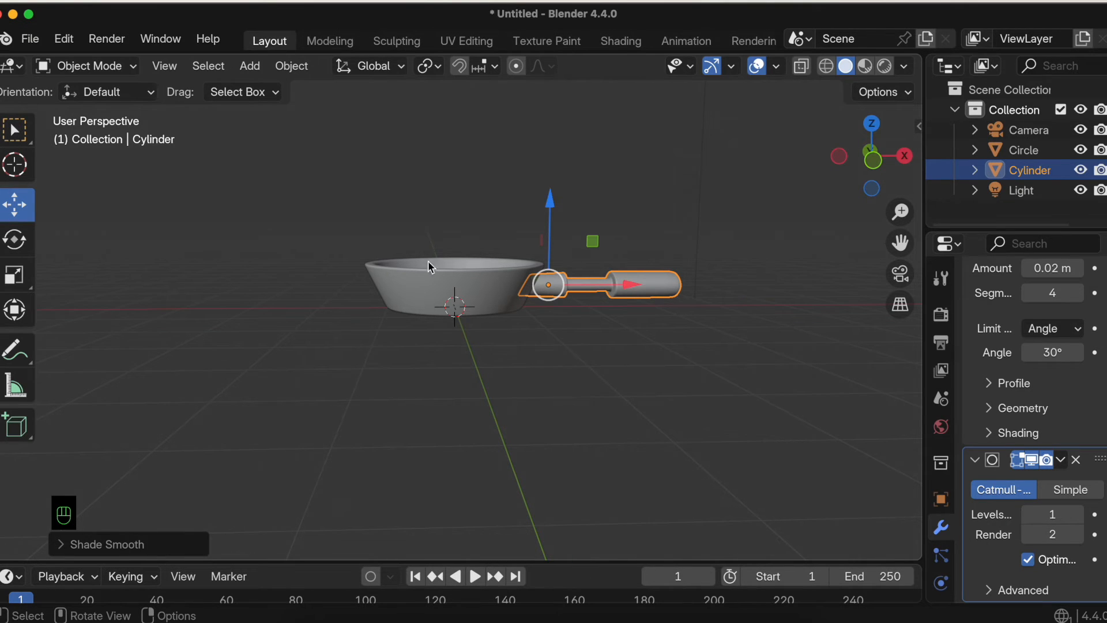
Step: Select the pan's inner bottom face in Edit Mode and snap the 3D cursor to it
left_click(430, 279)
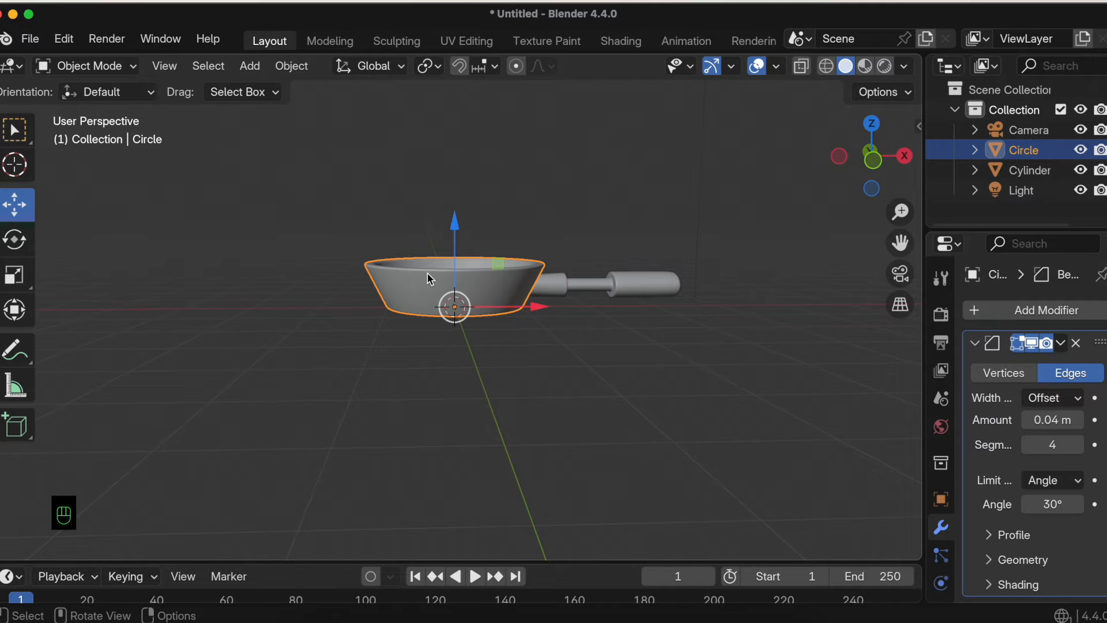
left_click(96, 72)
left_click(91, 110)
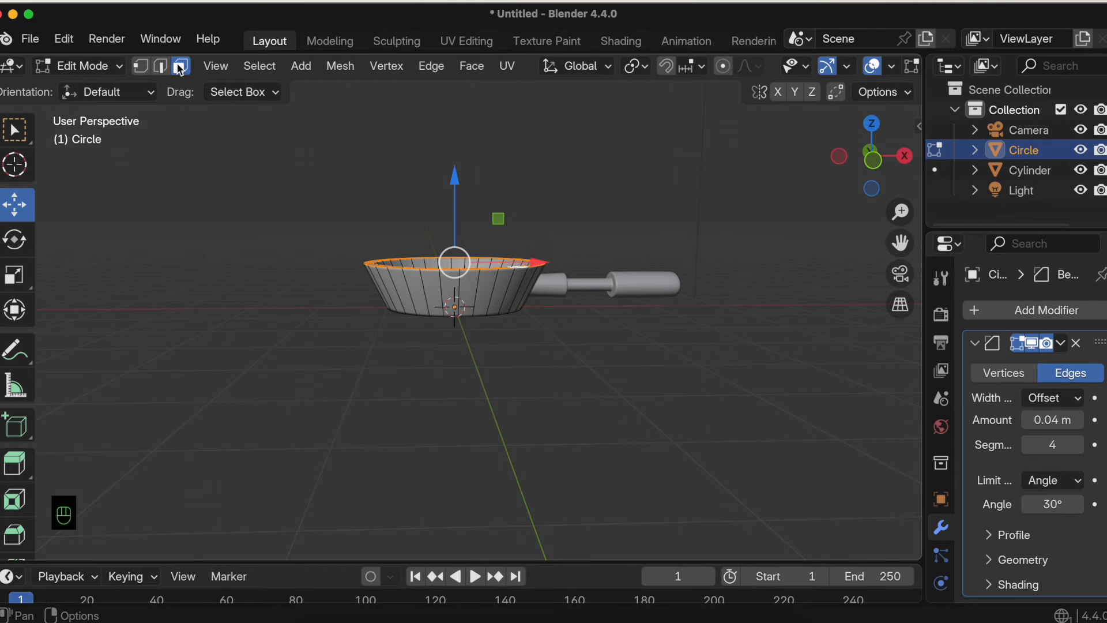
middle_click_drag(430, 144, 432, 169)
left_click(436, 293)
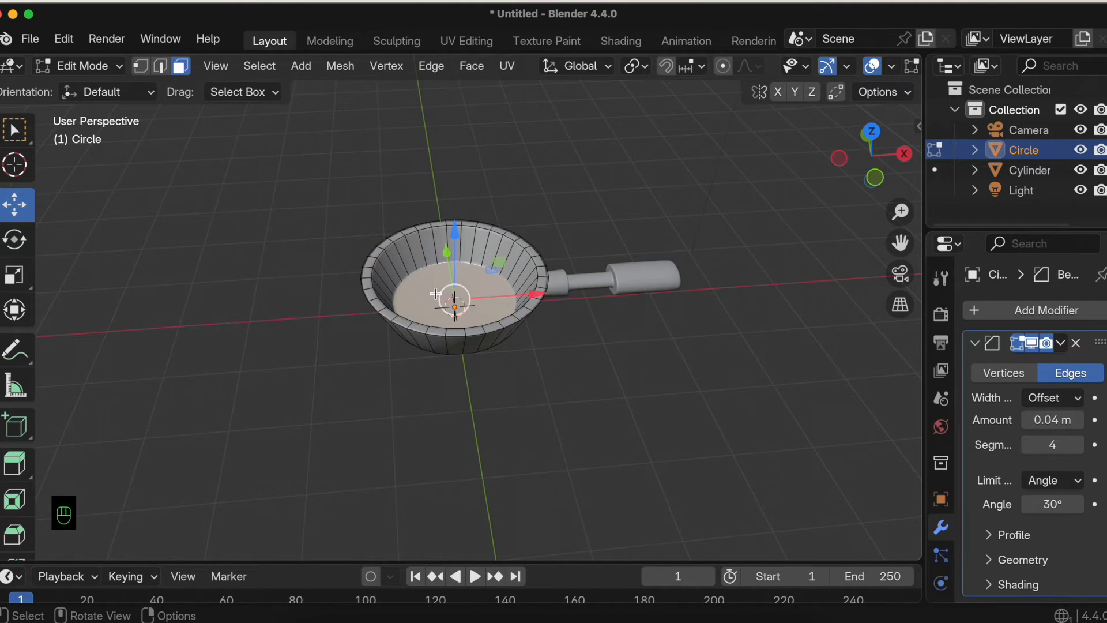
key("shift+s")
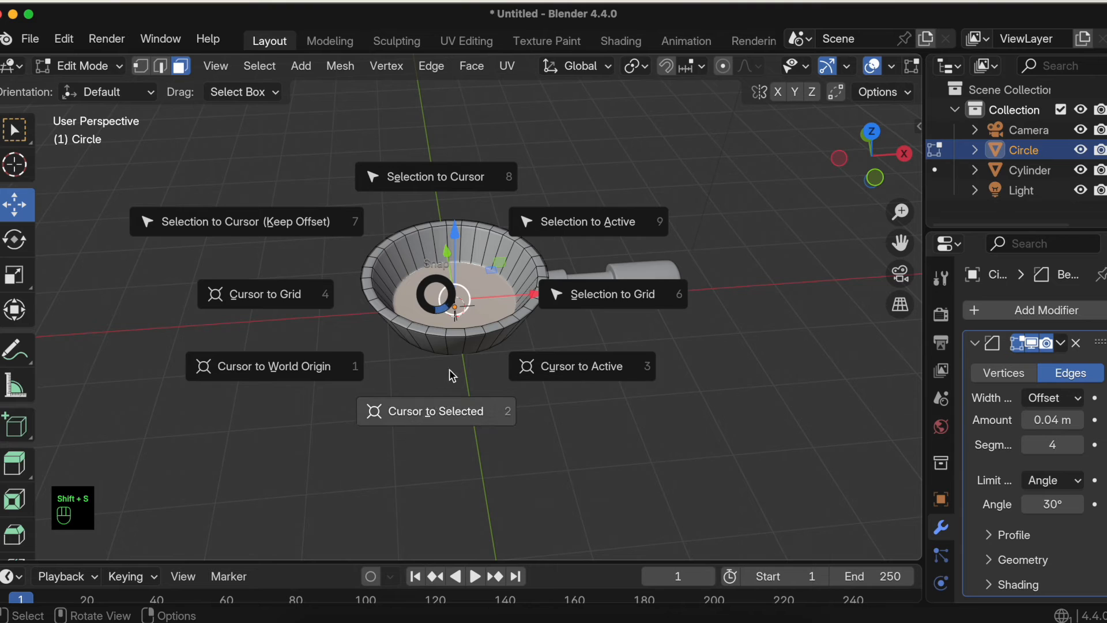
left_click(433, 413)
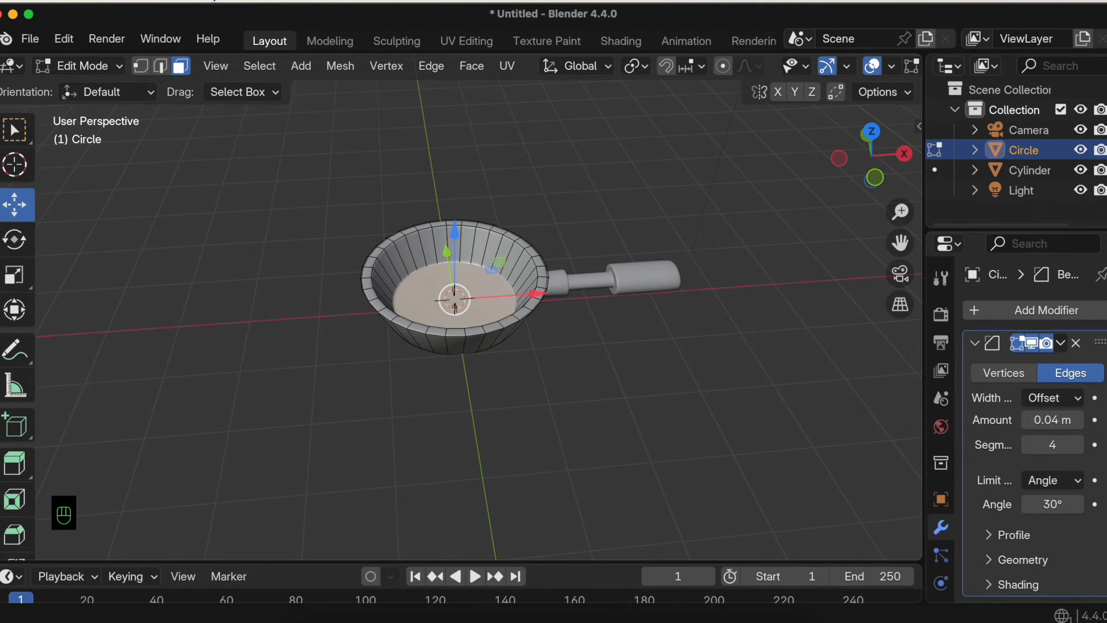
Step: In Object Mode, add a plane mesh at the 3D cursor and raise it along Z above the pan's rim
left_click(90, 66)
left_click(98, 90)
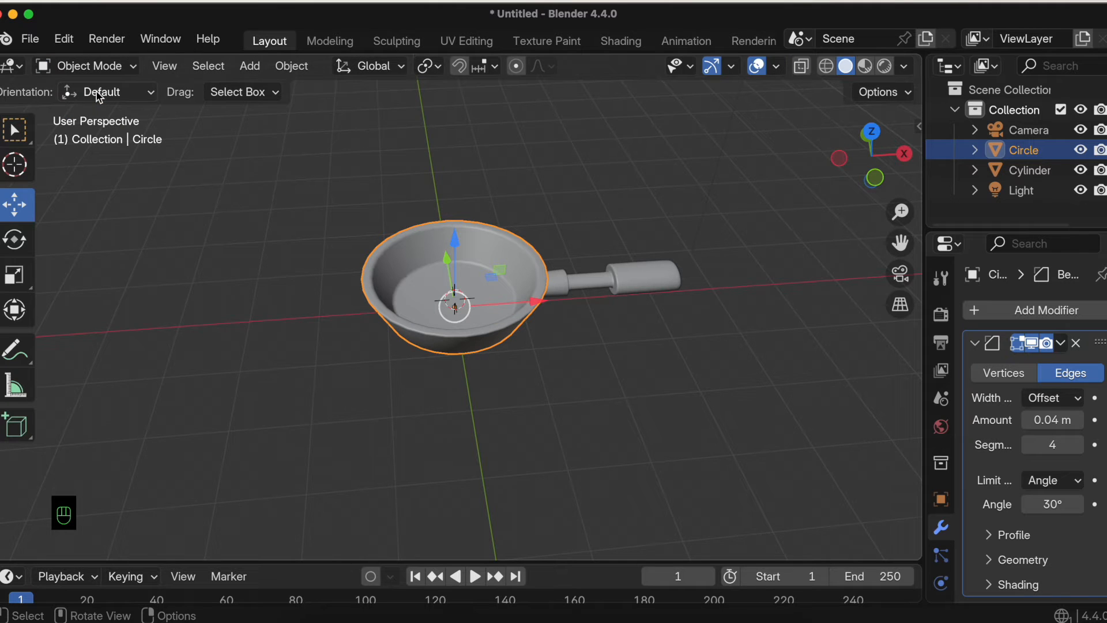
left_click(247, 66)
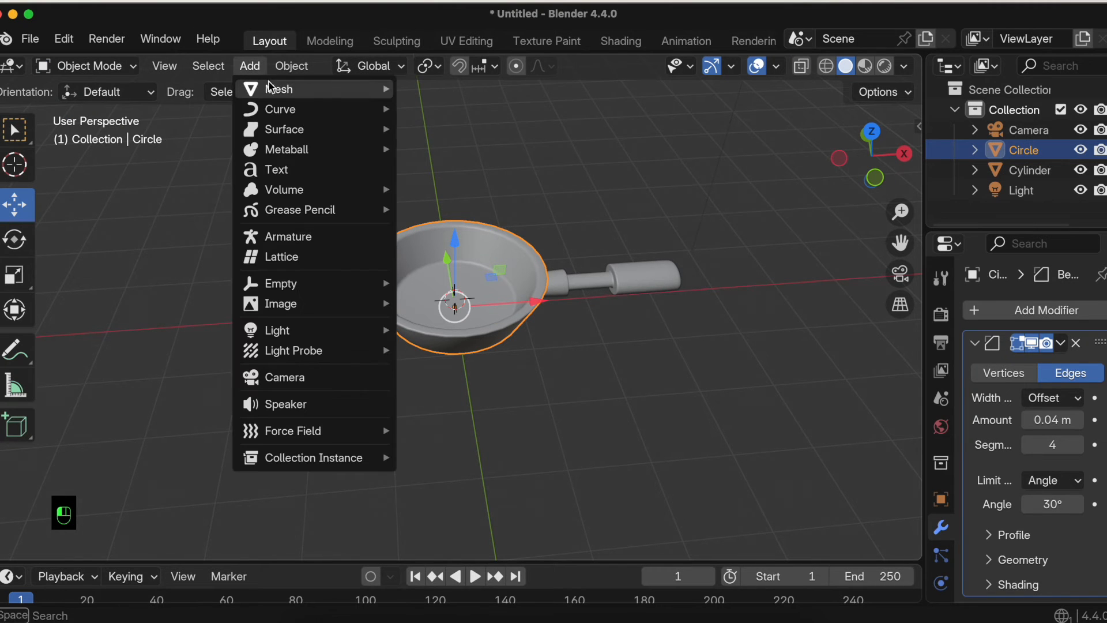
mouse_move(278, 89)
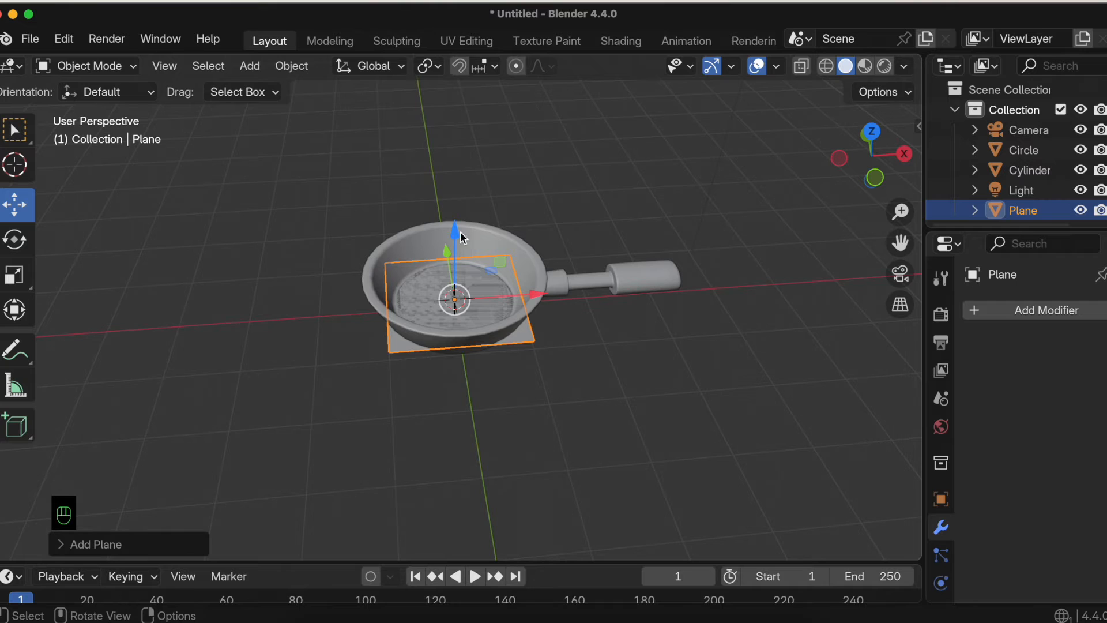
left_click_drag(465, 234, 464, 143)
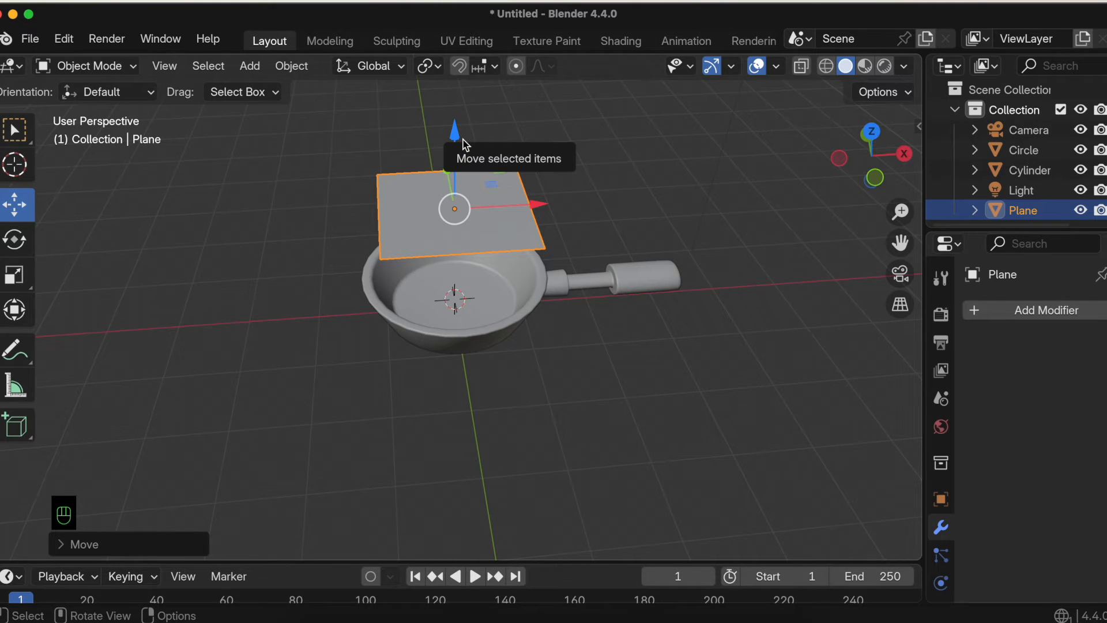
Step: In Edit Mode, loop cut the plane once through the middle in each direction to divide it into four faces
left_click(93, 67)
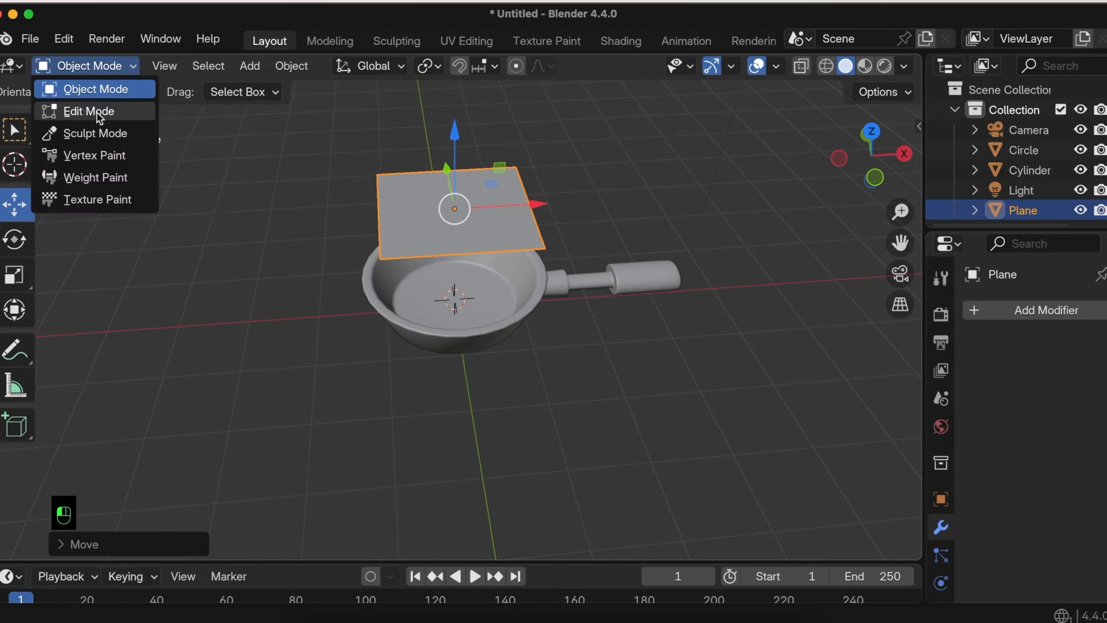
left_click(96, 110)
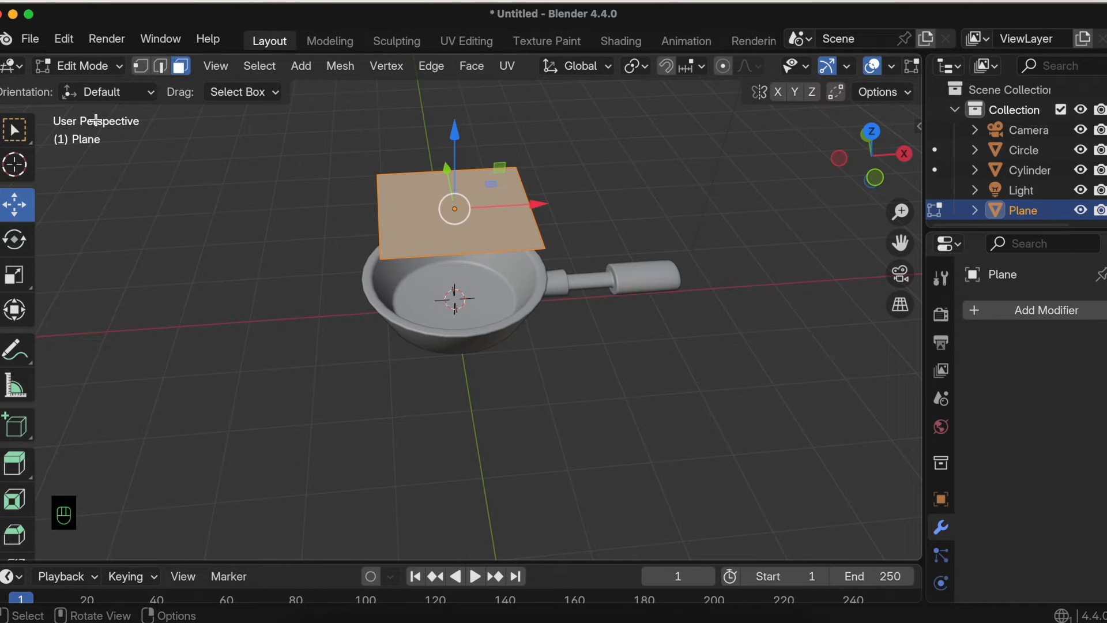
scroll(15, 456, "down", 5)
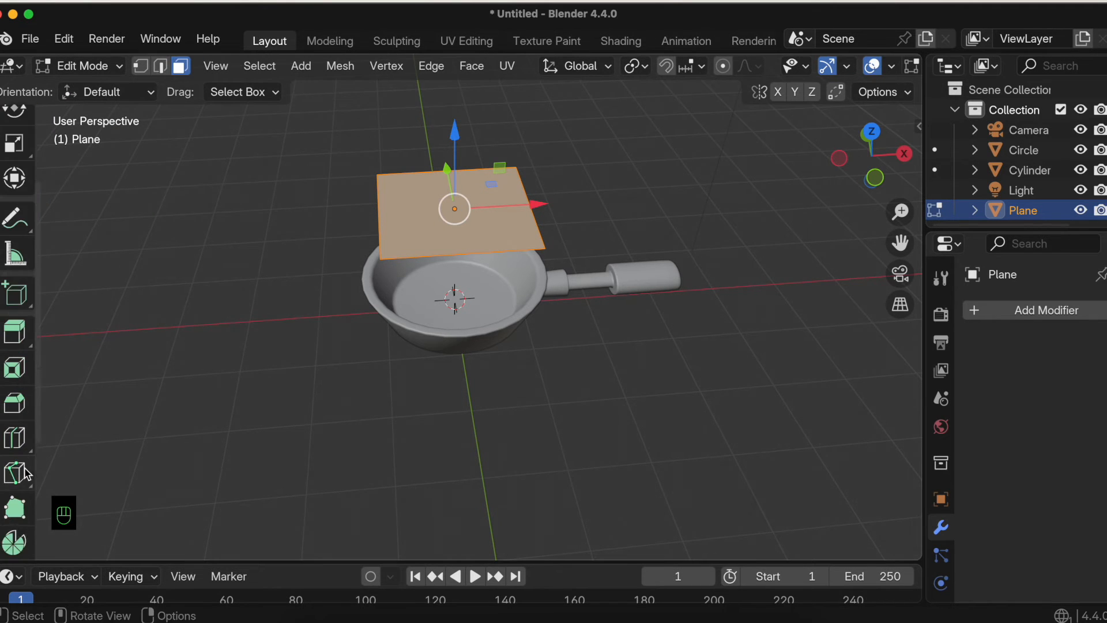
left_click(9, 444)
left_click(455, 224)
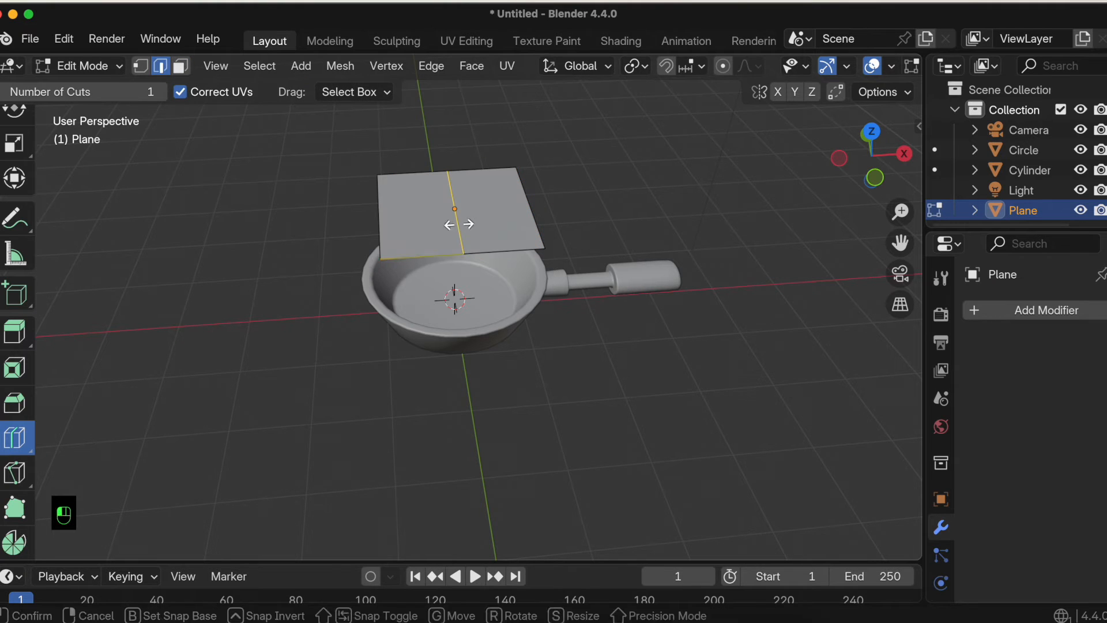
left_click(439, 214)
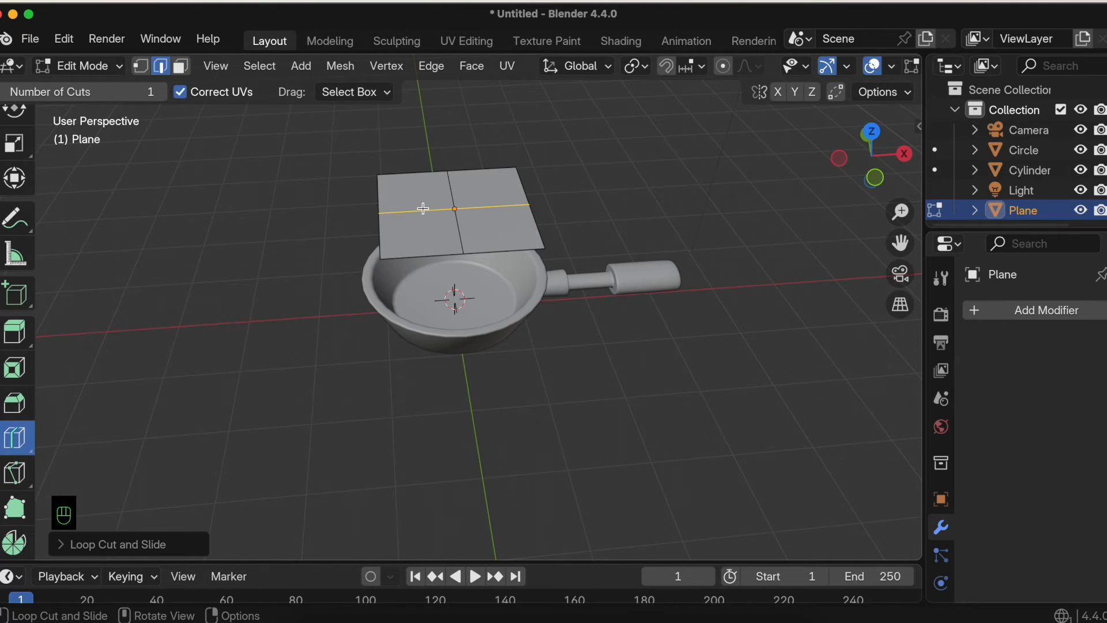
Step: From the top view in vertex select mode, move the plane's corner vertex at negative X, positive Y diagonally inward
left_click(876, 134)
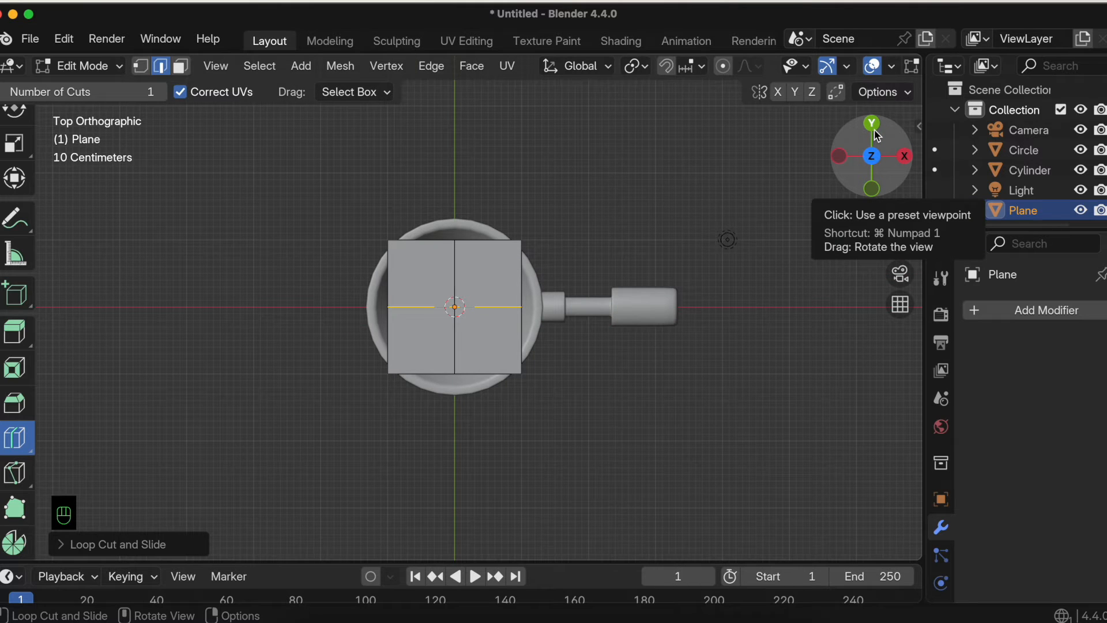
left_click(144, 67)
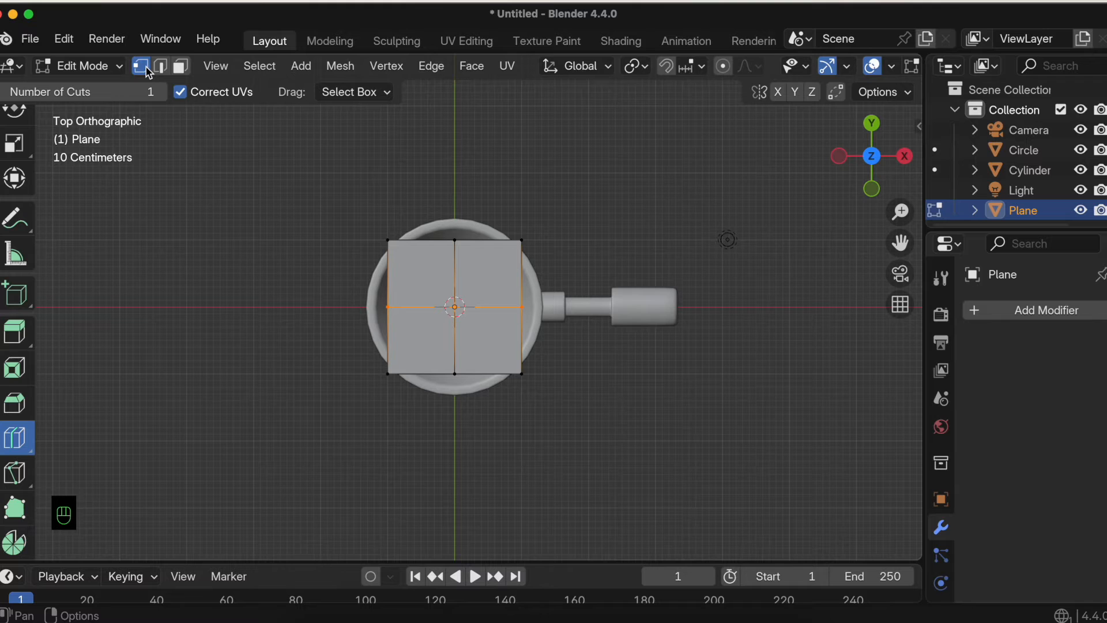
scroll(16, 173, "up", 3)
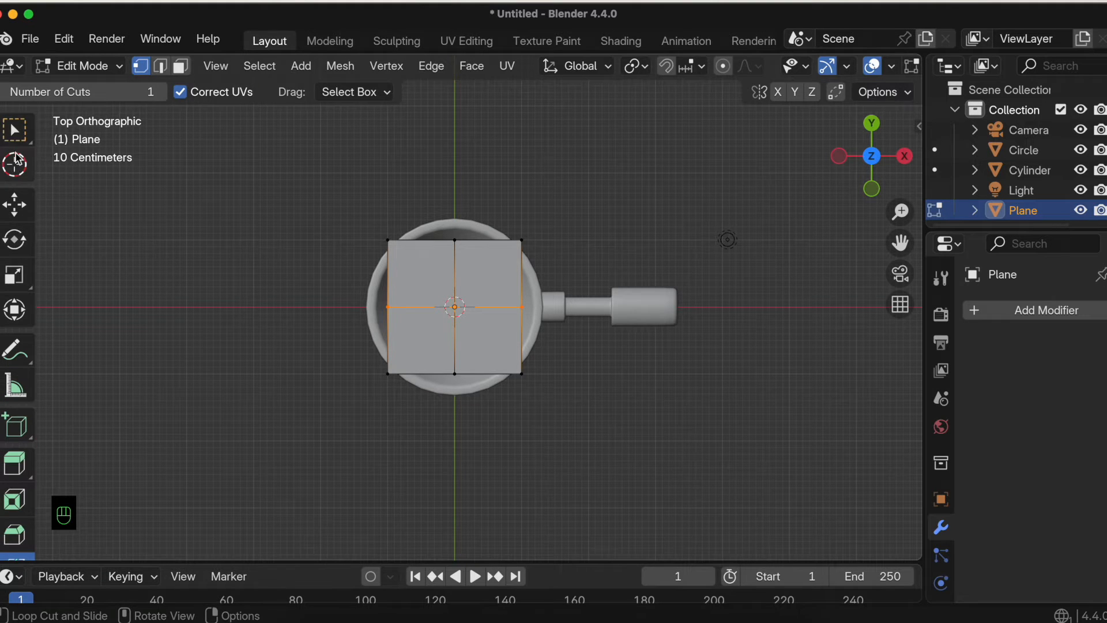
left_click(17, 130)
left_click(388, 240)
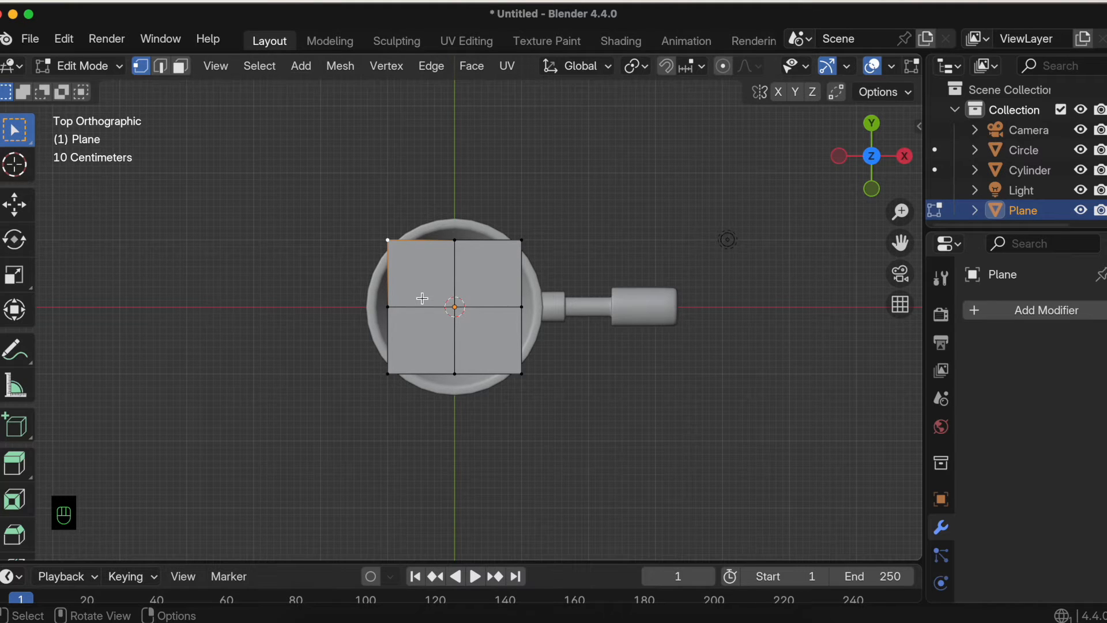
key("g")
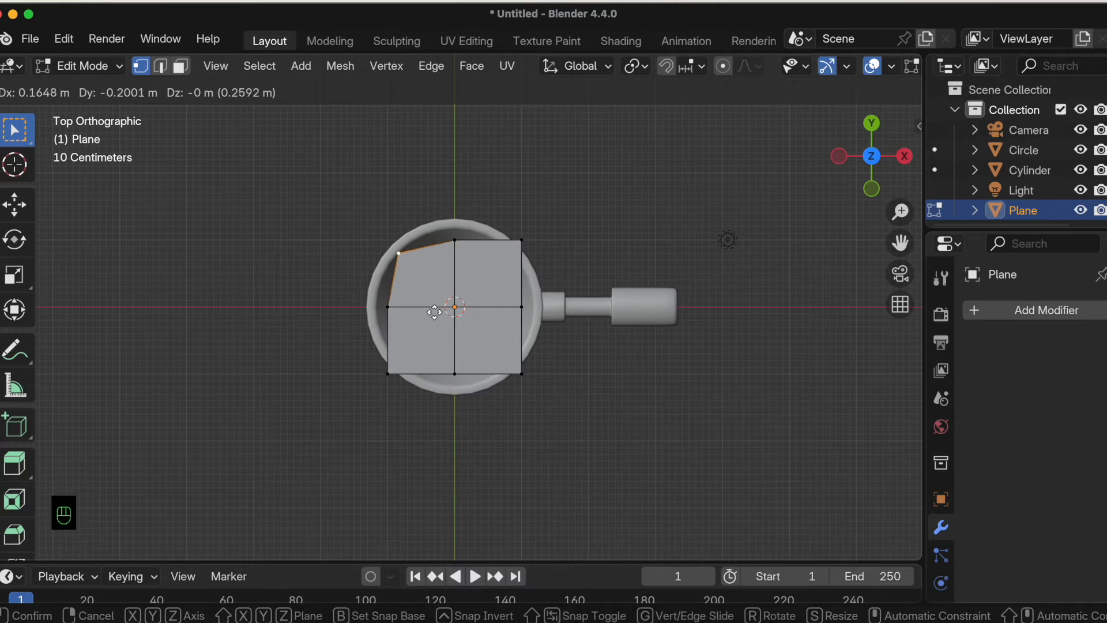
left_click(435, 311)
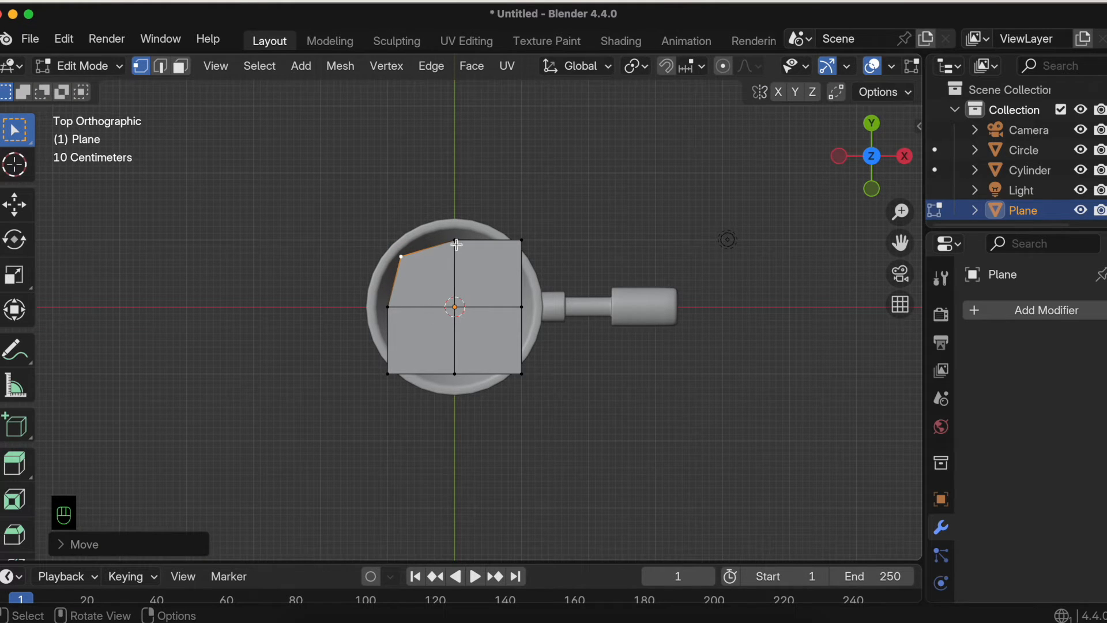
Step: Move the middle vertex of the plane's positive-Y edge slightly outward toward the pan's rim
left_click(456, 244)
key("g")
left_click(454, 221)
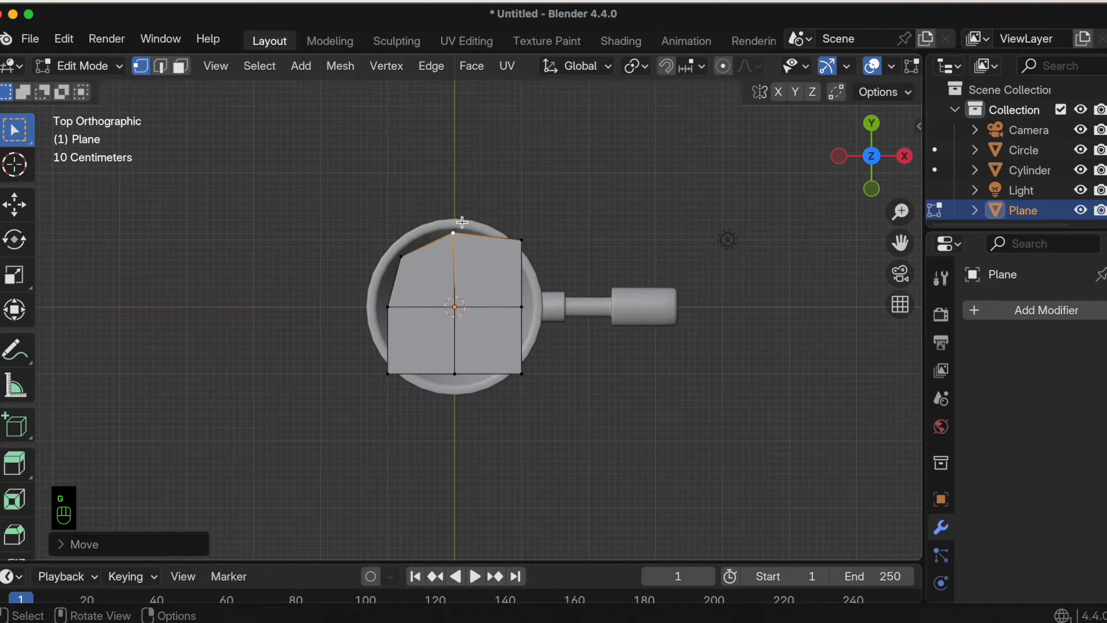
Step: Move the plane's corner vertex at positive X, positive Y inward and the middle vertex of its positive-X edge outward along X toward the pan's rim
left_click(521, 239)
key("g")
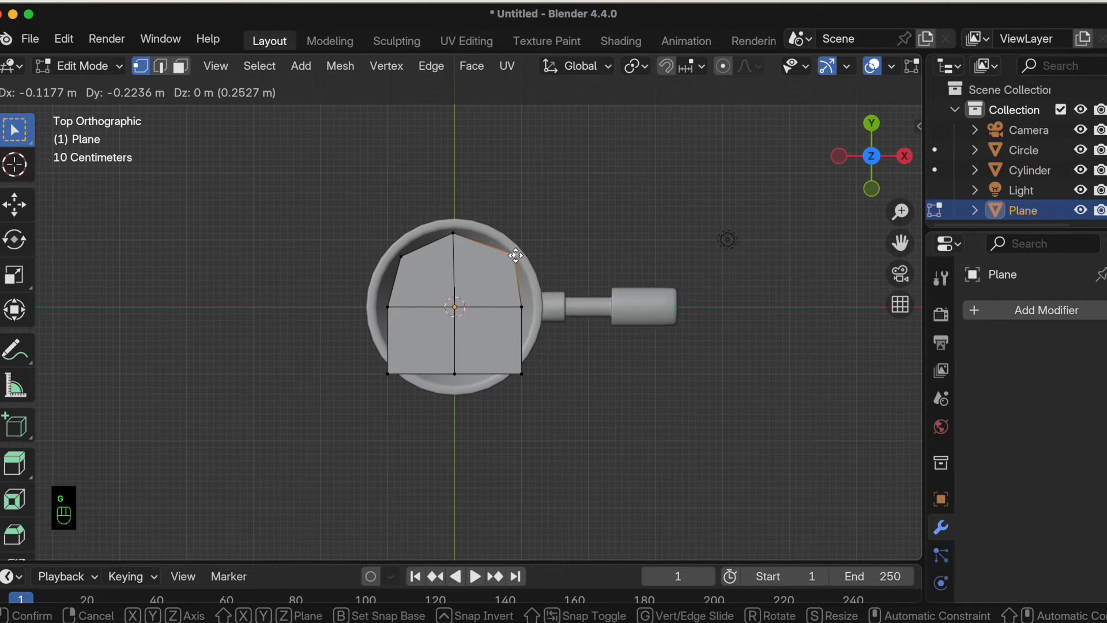
left_click(515, 254)
left_click(520, 306)
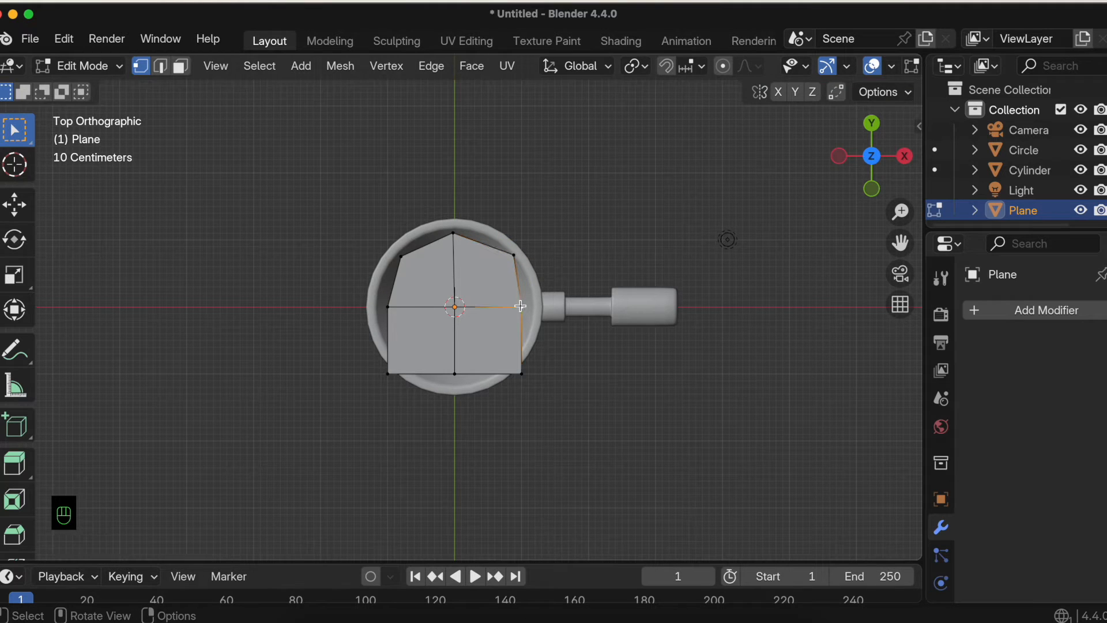
key("g")
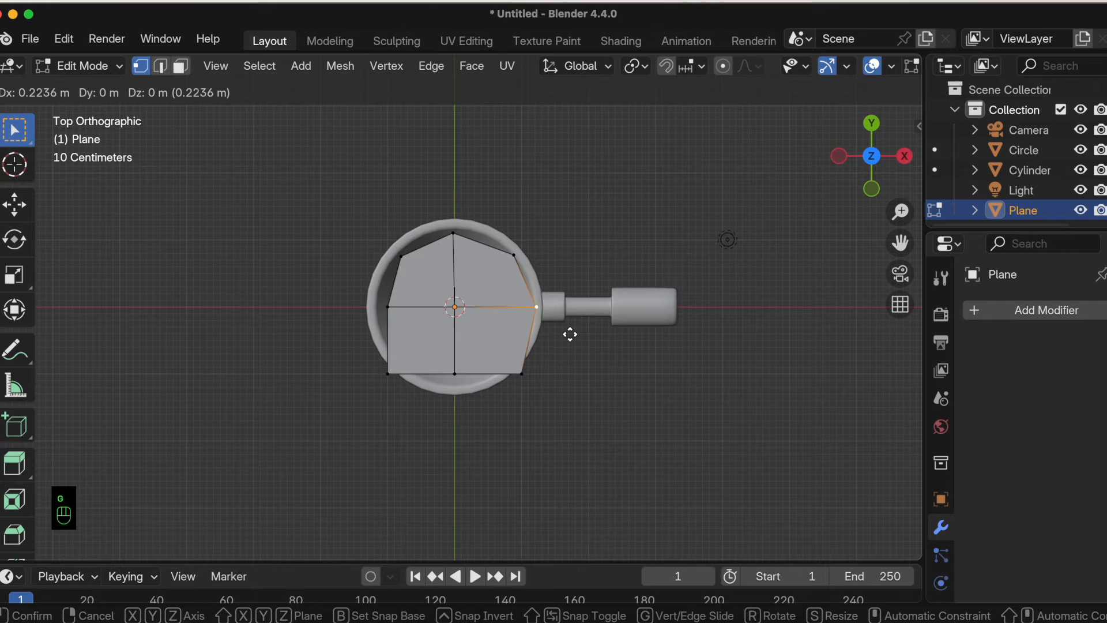
left_click(569, 335)
Step: Move the middle vertex of the plane's negative-Y edge slightly outward and the corner vertex at negative X, negative Y inward
left_click(521, 374)
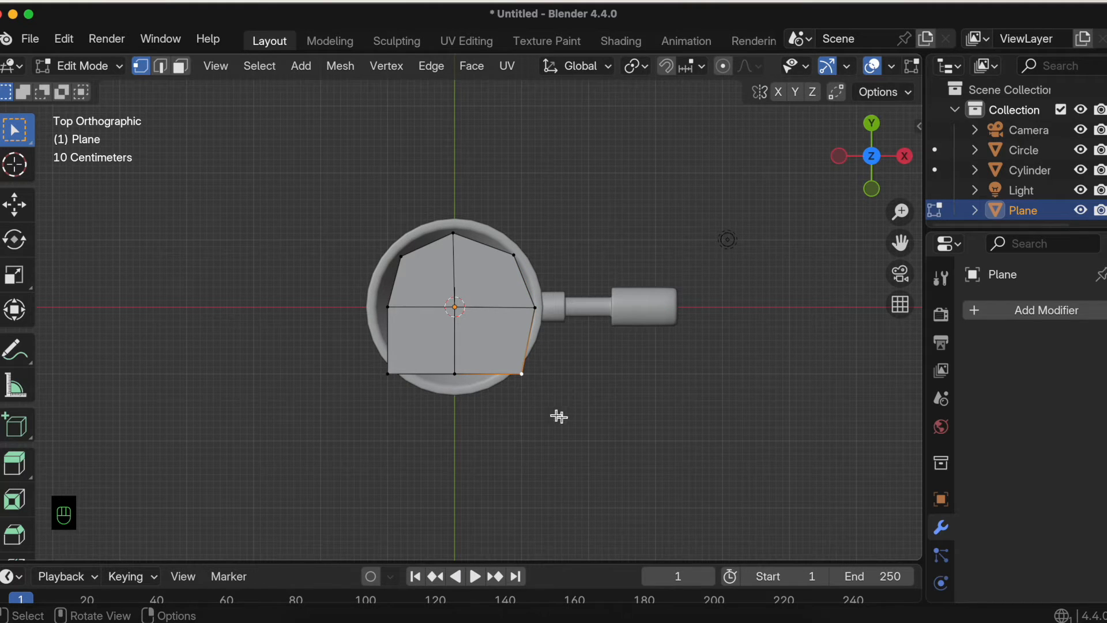
left_click(456, 373)
key("g")
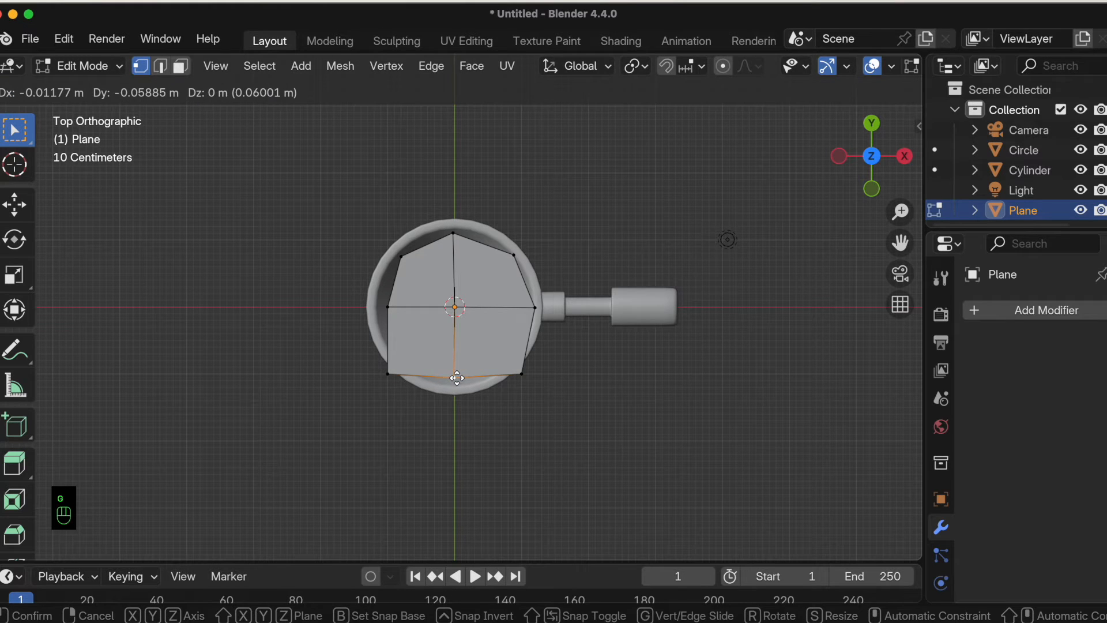
left_click(454, 381)
left_click(389, 374)
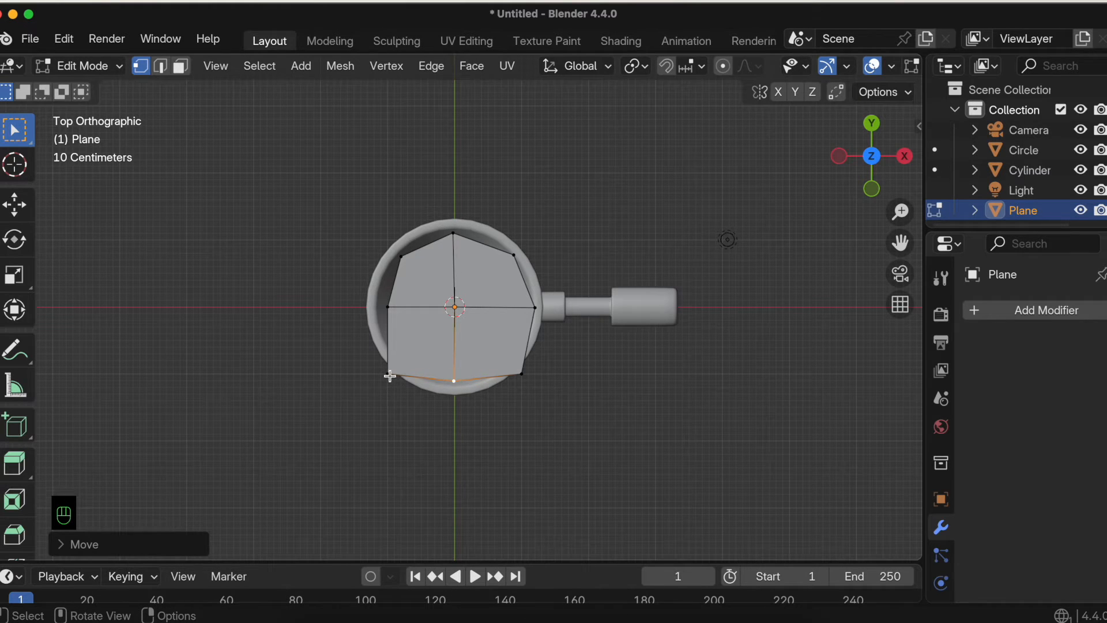
key("g")
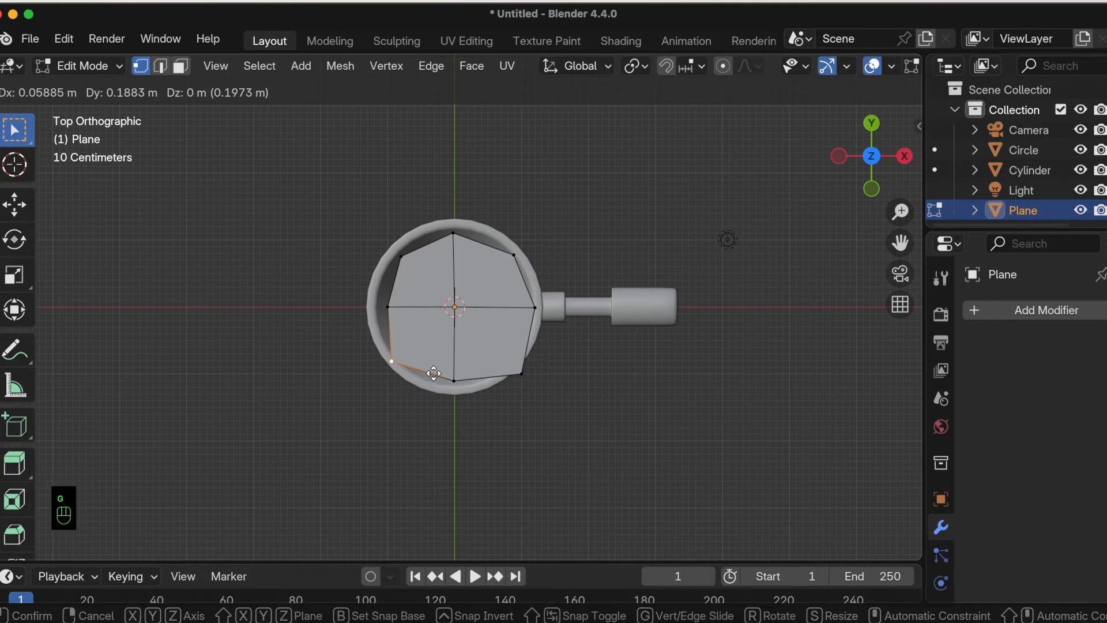
left_click(433, 373)
Step: Add a Subdivision Surface modifier to the plane with both viewport and render levels set to 3
middle_click_drag(433, 373, 432, 373)
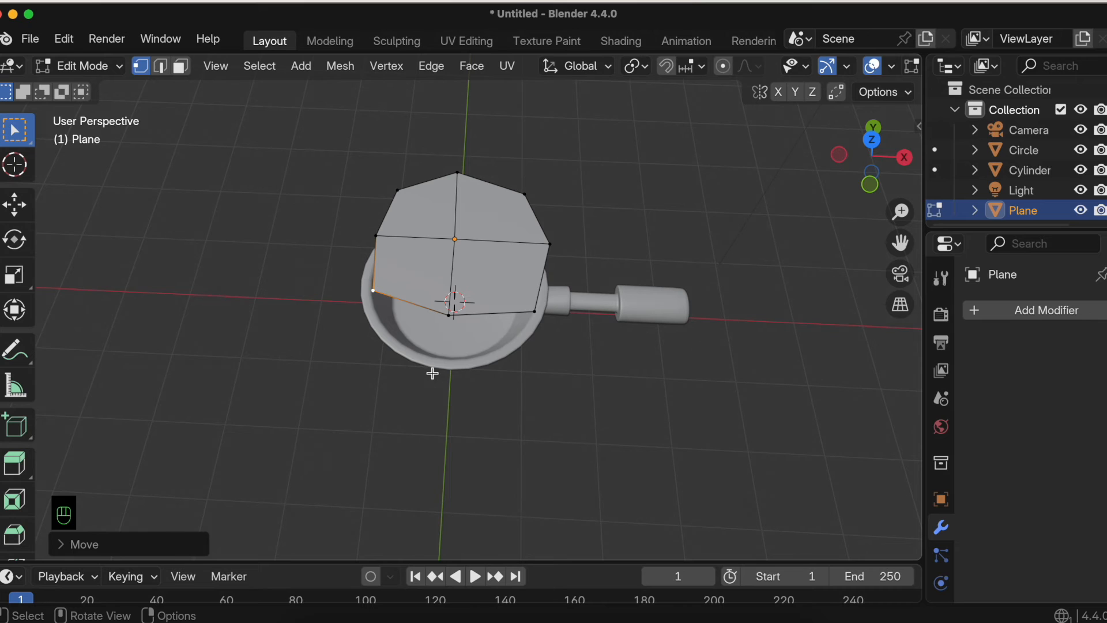
left_click(1011, 311)
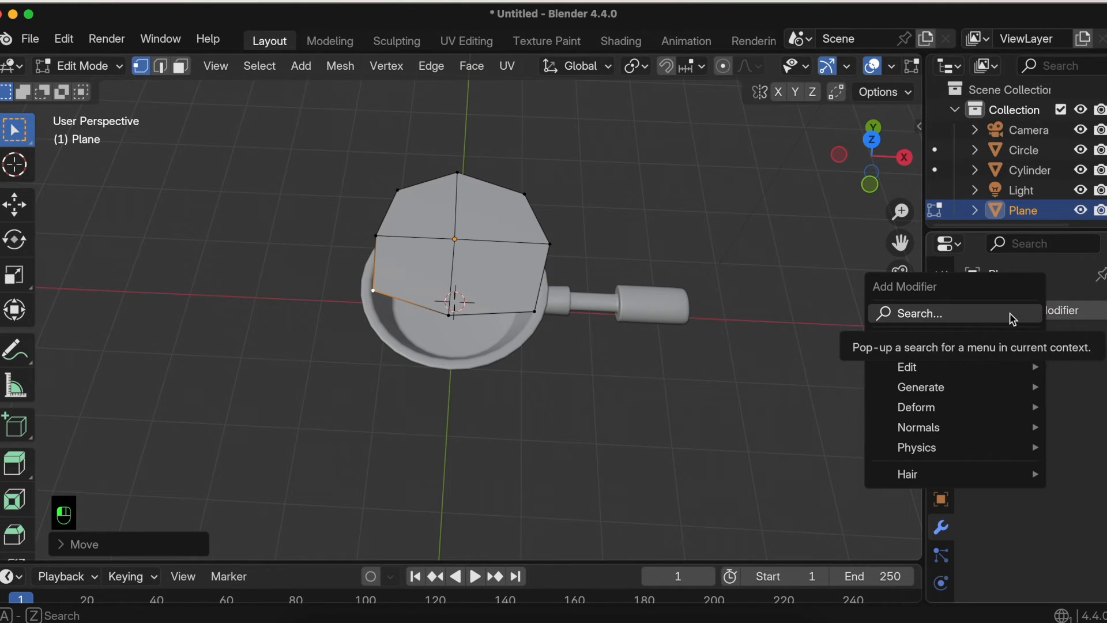
type("sub")
key("Return")
left_click(1074, 397)
left_click(1073, 397)
left_click(1073, 418)
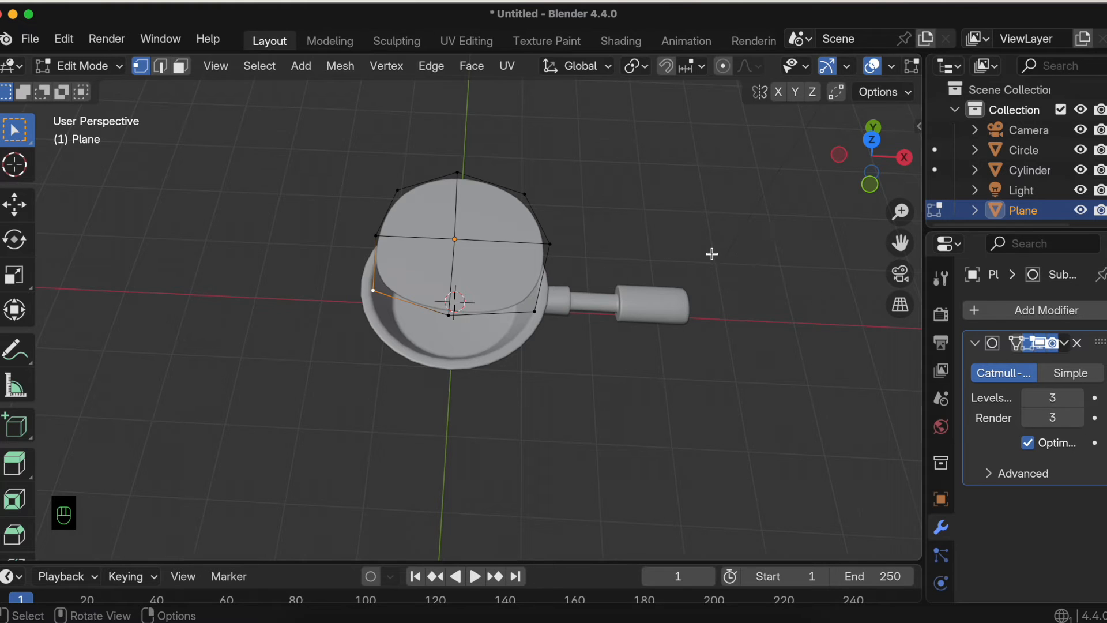
Step: Select the plane's whole mesh and extrude it downward by about 0.09 m for thickness
scroll(711, 252, "down", 10)
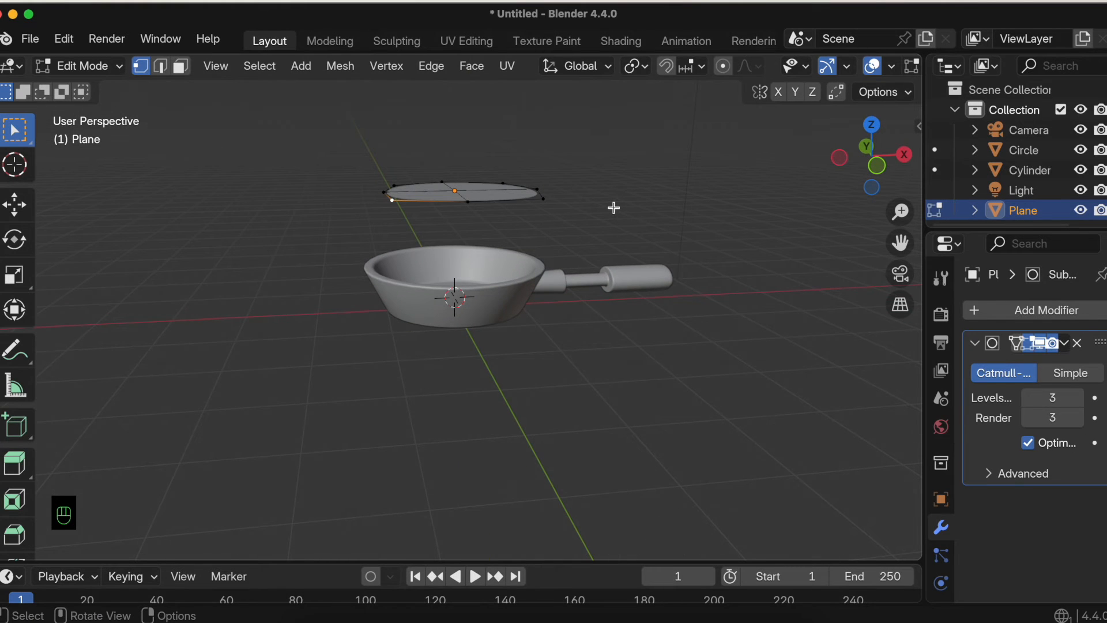
key("a")
key("e")
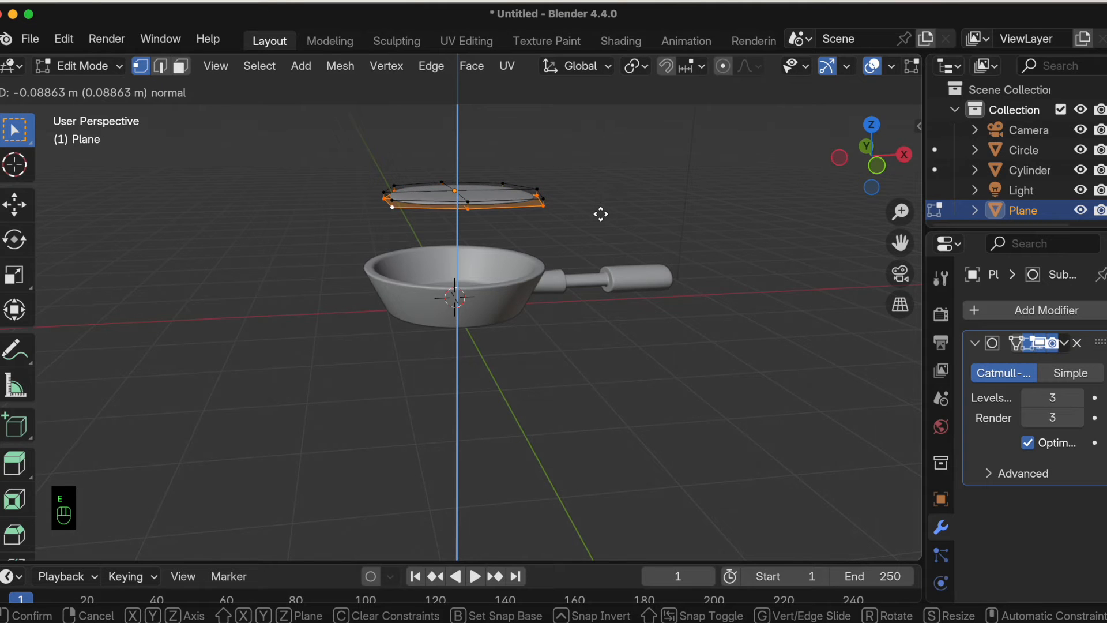
left_click(601, 213)
Step: Add a horizontal loop cut around the extruded plane's side faces and slide it fully down to the lower edge
scroll(495, 158, "up", 1)
scroll(495, 158, "up", 2)
scroll(16, 501, "down", 1)
scroll(17, 499, "down", 1)
left_click(16, 498)
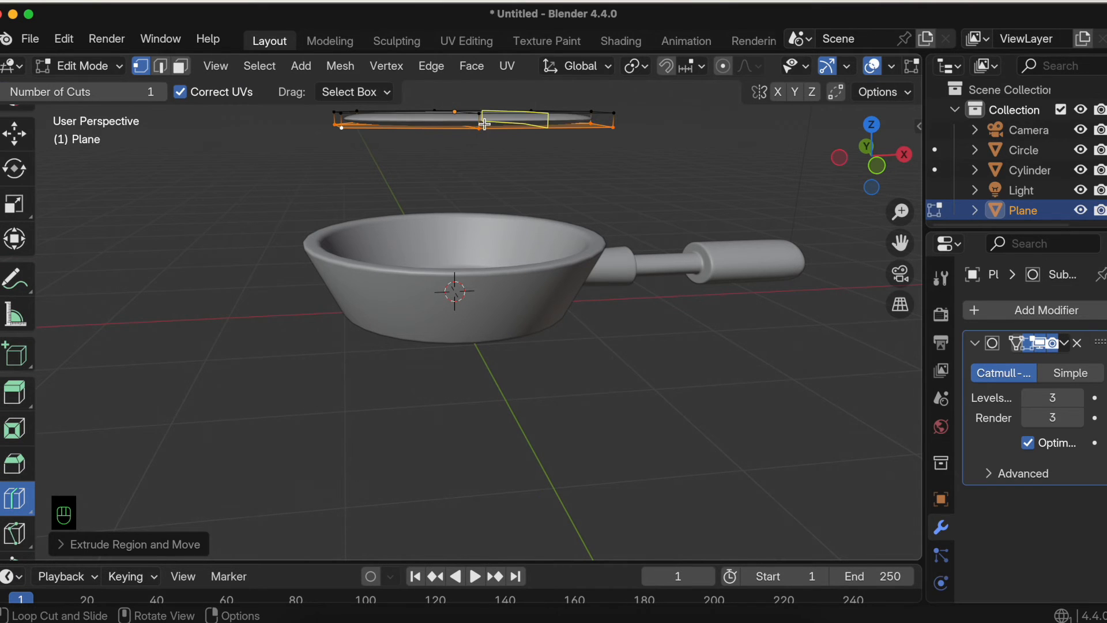
left_click(465, 117)
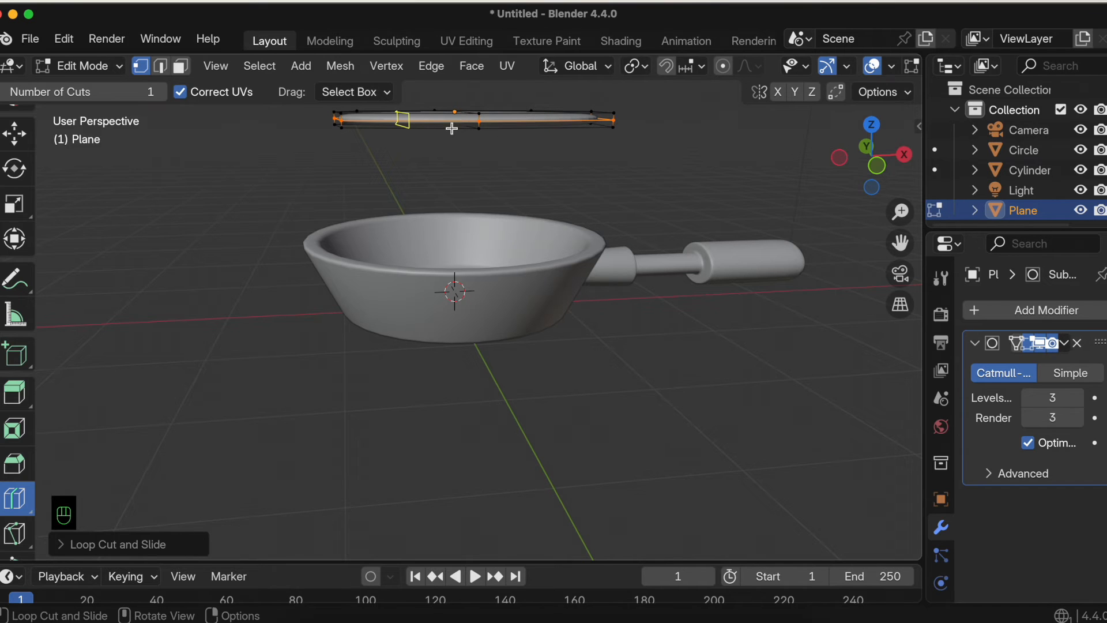
key("super+z")
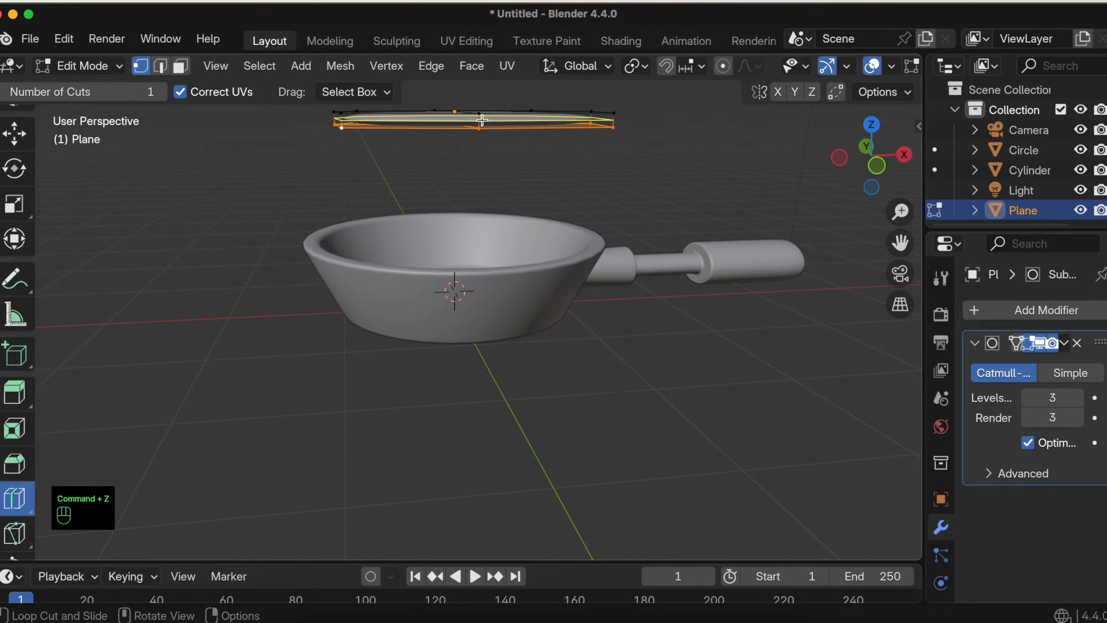
left_click(482, 118)
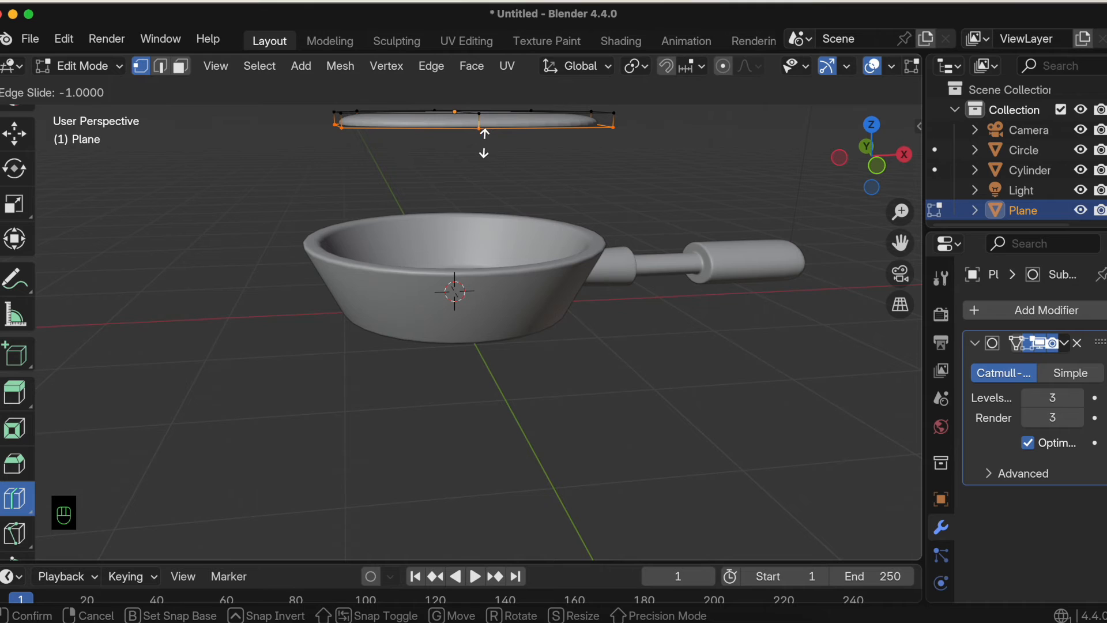
left_click(484, 146)
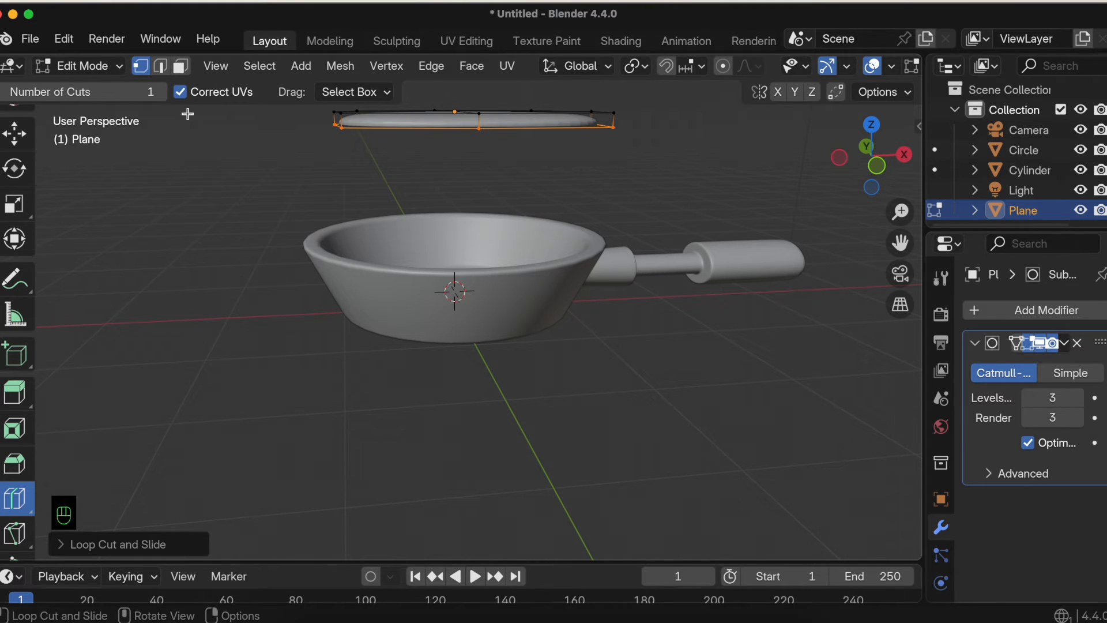
Step: Return to Object Mode and shade the flat form smooth
left_click(82, 66)
left_click(95, 89)
middle_click_drag(369, 167, 407, 178)
right_click(360, 182)
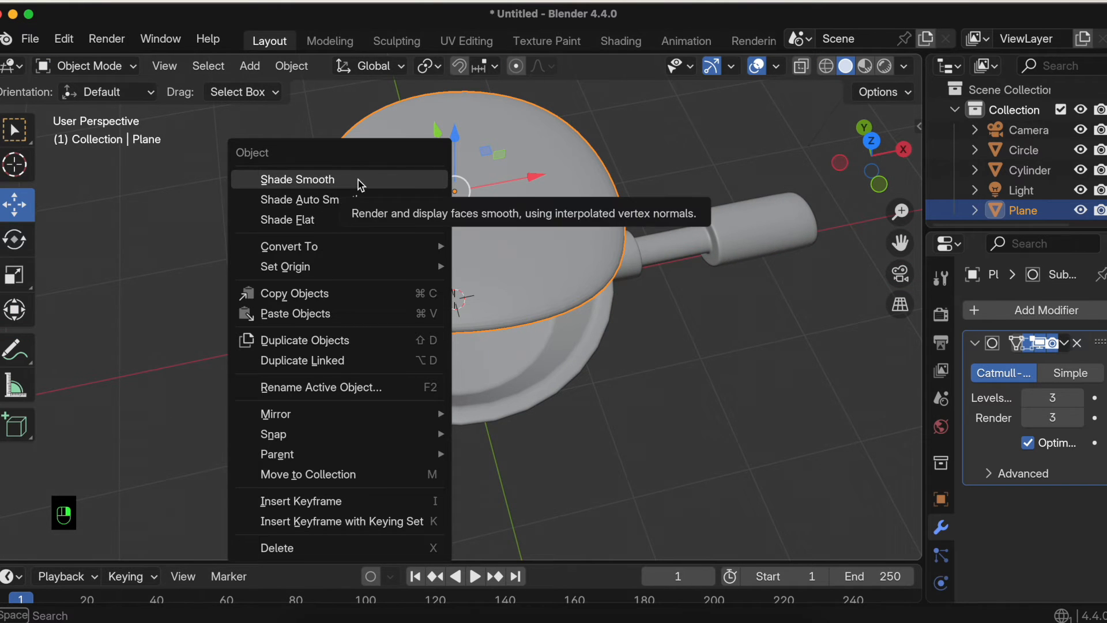
left_click(359, 181)
Step: Add a UV sphere mesh at the 3D cursor
scroll(445, 284, "down", 3)
middle_click_drag(445, 284, 378, 218)
left_click(249, 67)
mouse_move(274, 91)
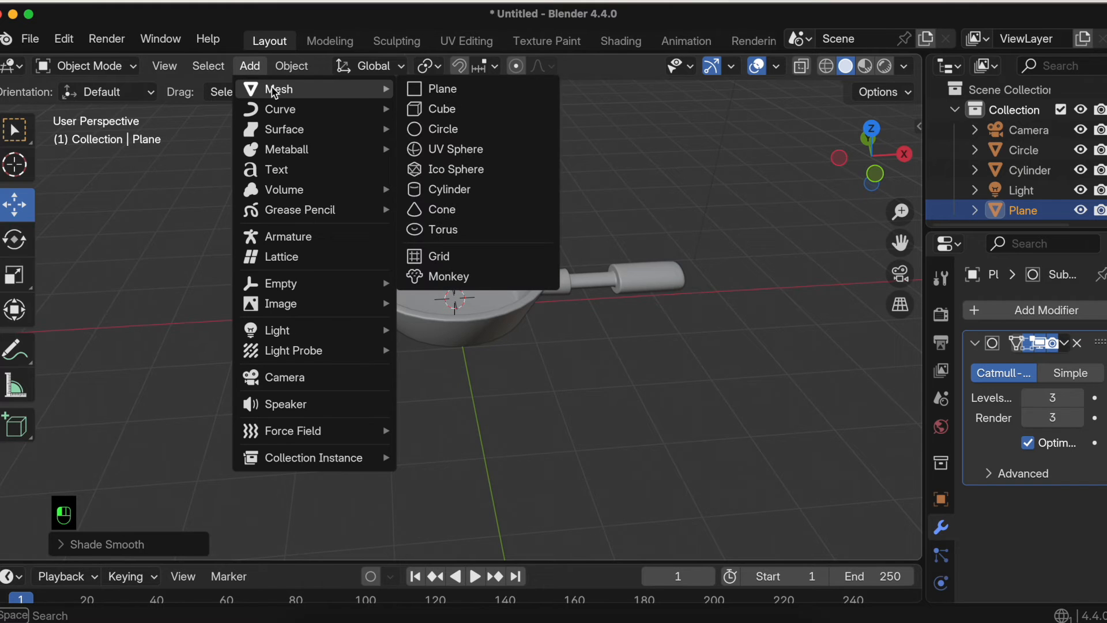
left_click(459, 149)
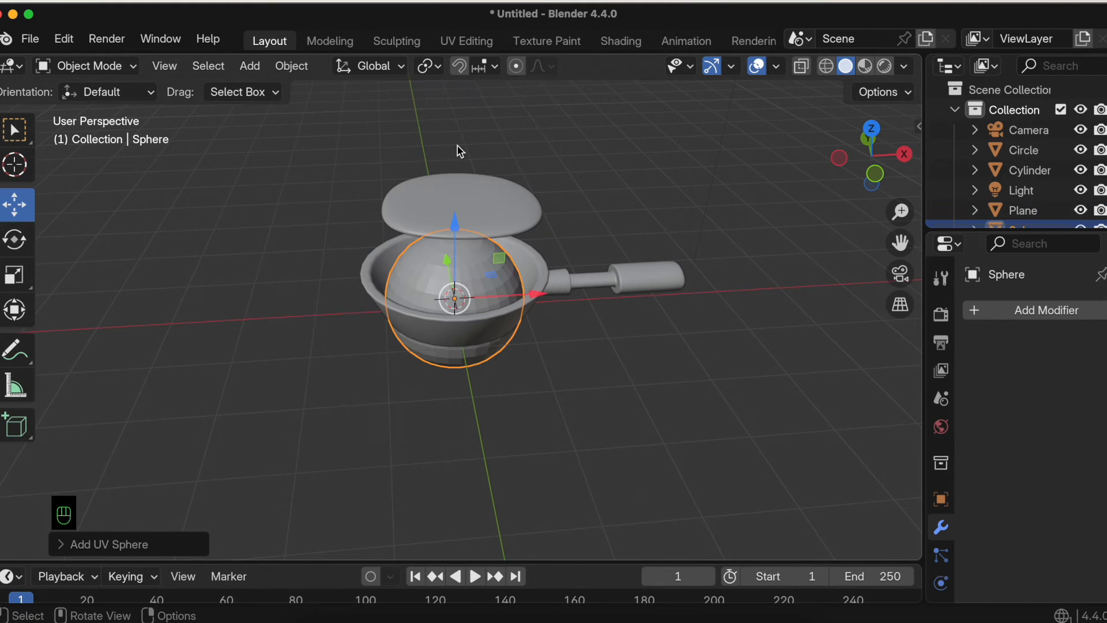
Step: Scale the sphere down uniformly to about half its size and raise it along Z above the flat form
scroll(459, 151, "down", 2)
middle_click_drag(460, 151, 512, 179)
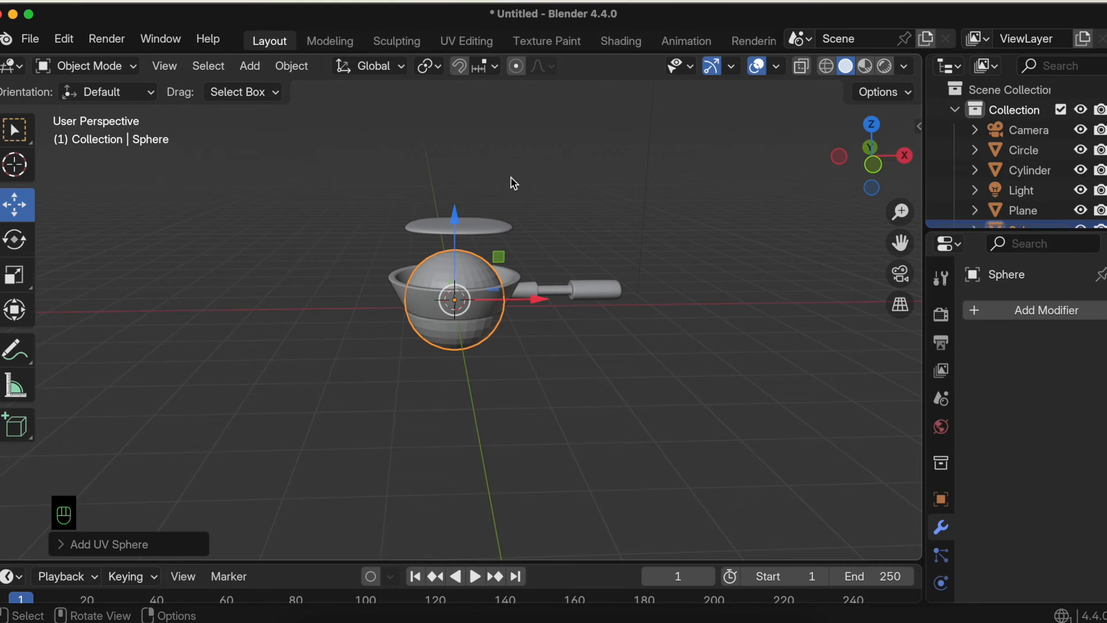
key("s")
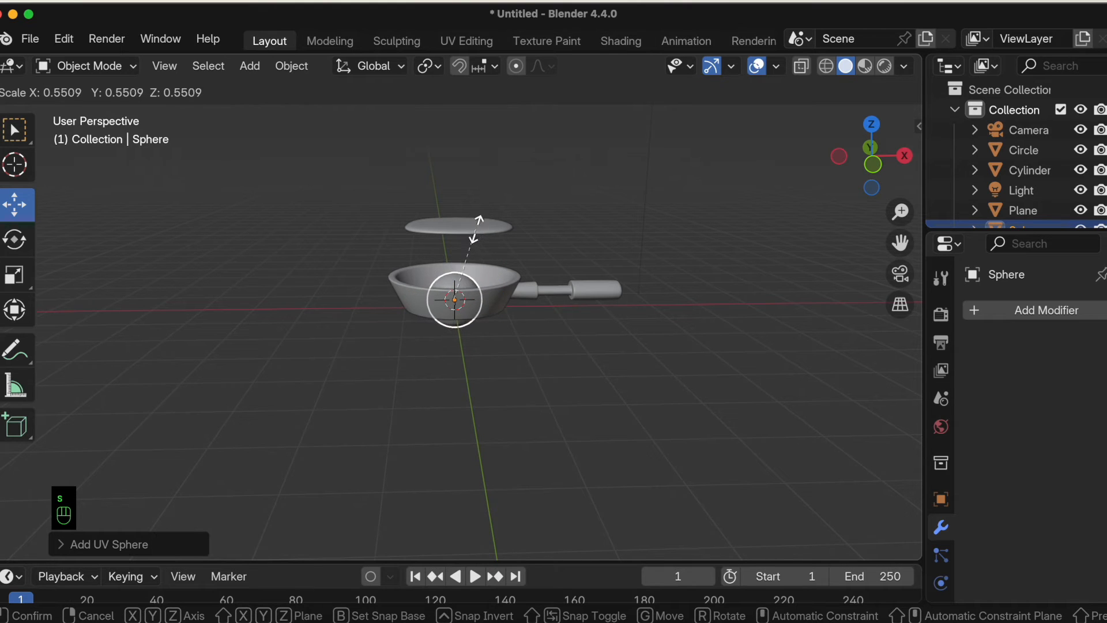
left_click(473, 239)
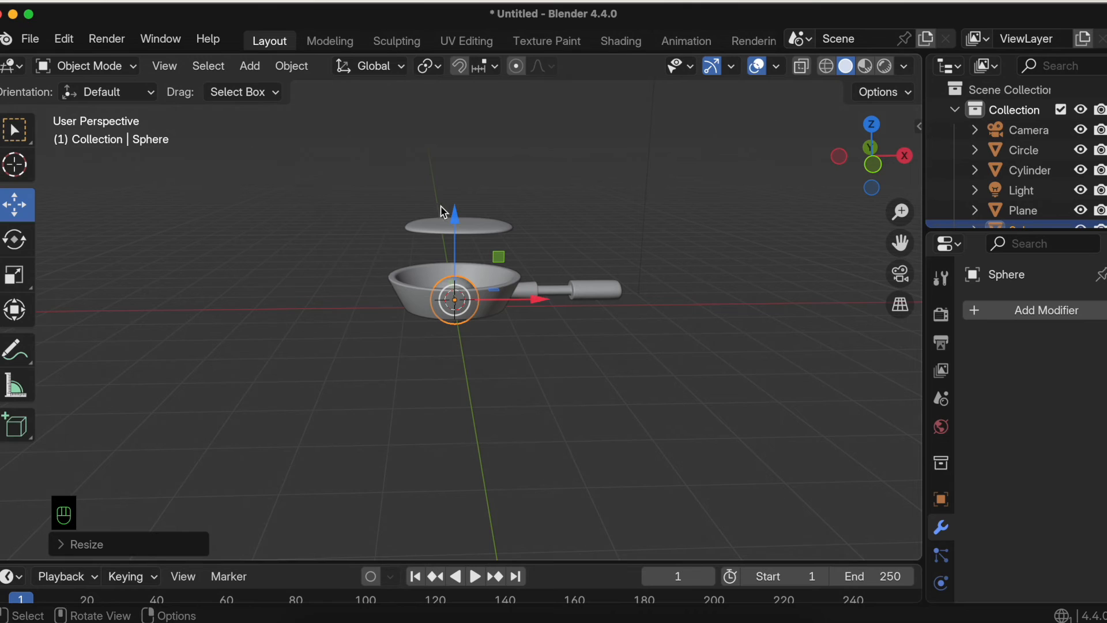
left_click_drag(452, 219, 453, 99)
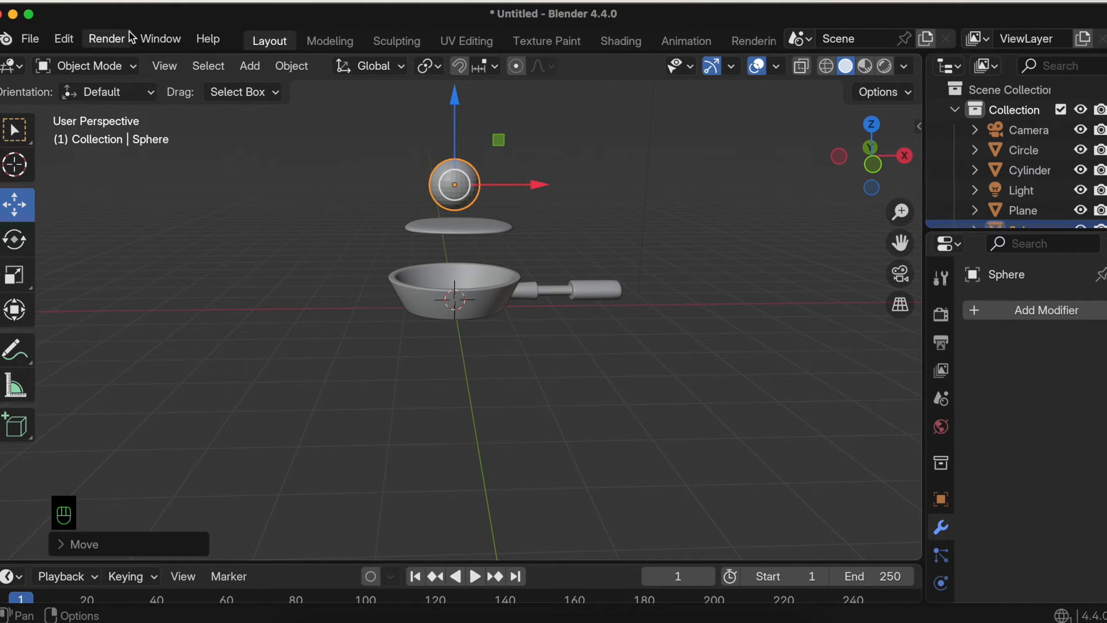
Step: In Edit Mode, flatten the whole sphere mesh to about 0.7 along Z and adjust its scale along Y
left_click(98, 65)
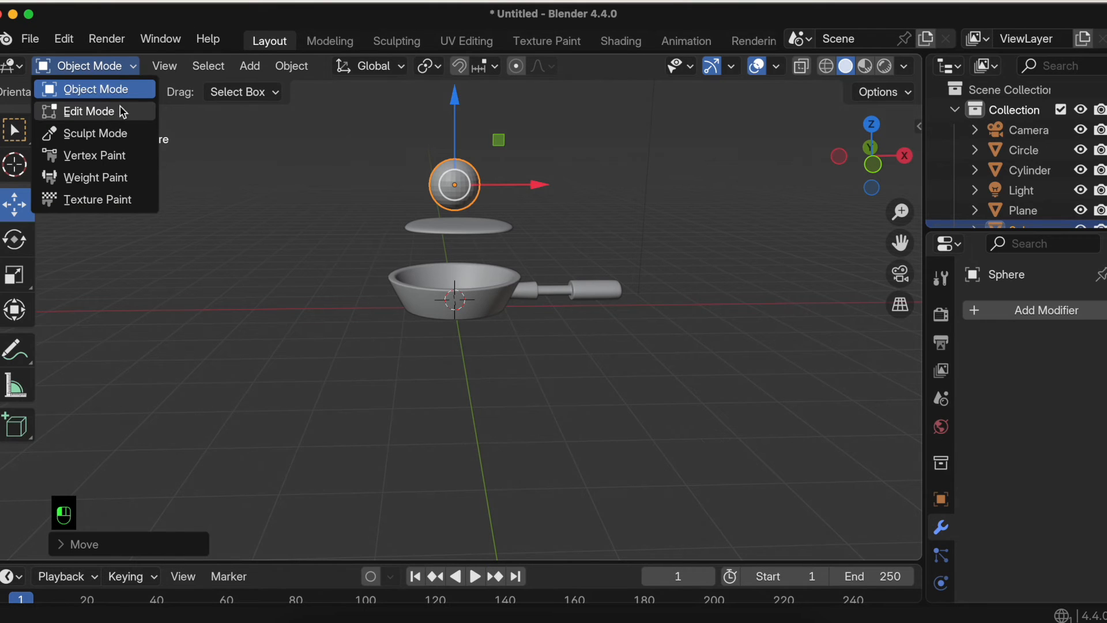
left_click(122, 111)
key("s")
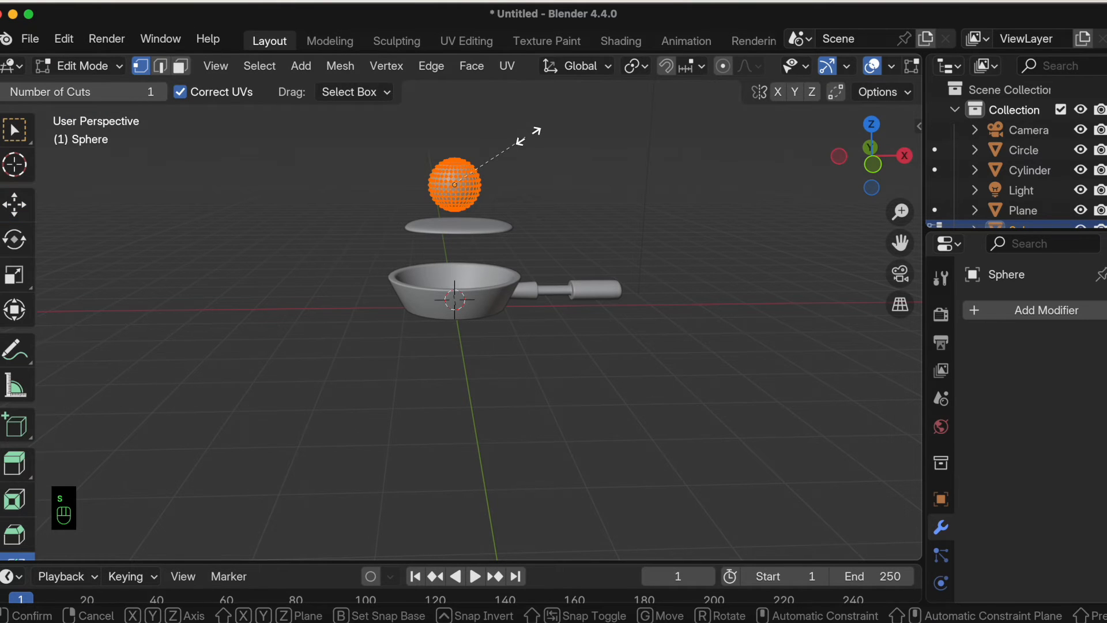
key("z")
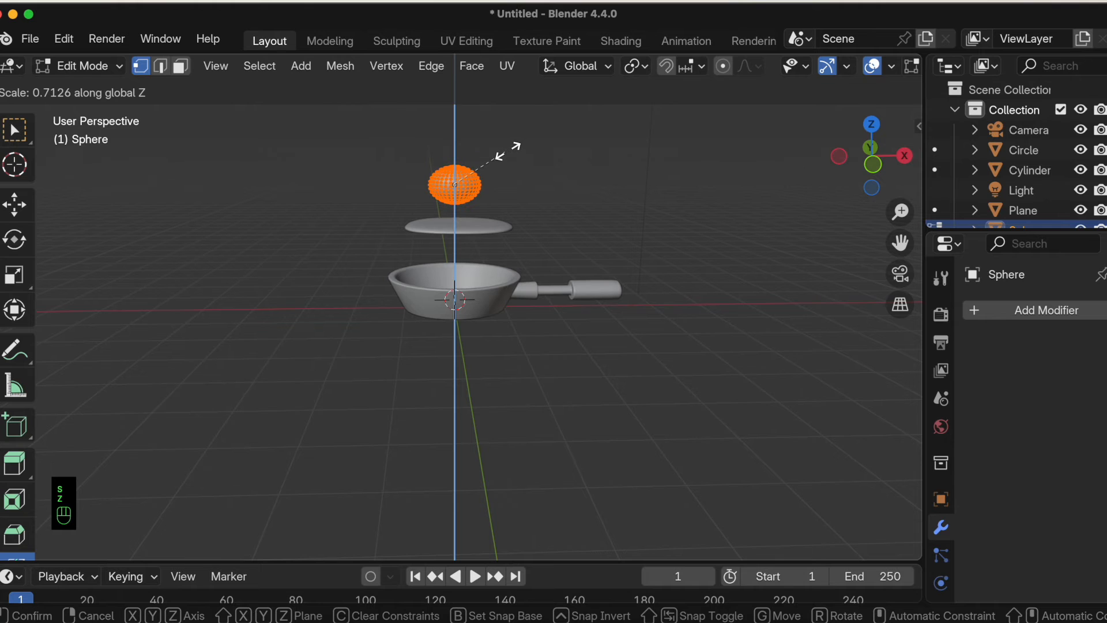
left_click(510, 151)
key("ctrl+r")
middle_click_drag(507, 154, 504, 154)
key("s")
key("y")
left_click(642, 174)
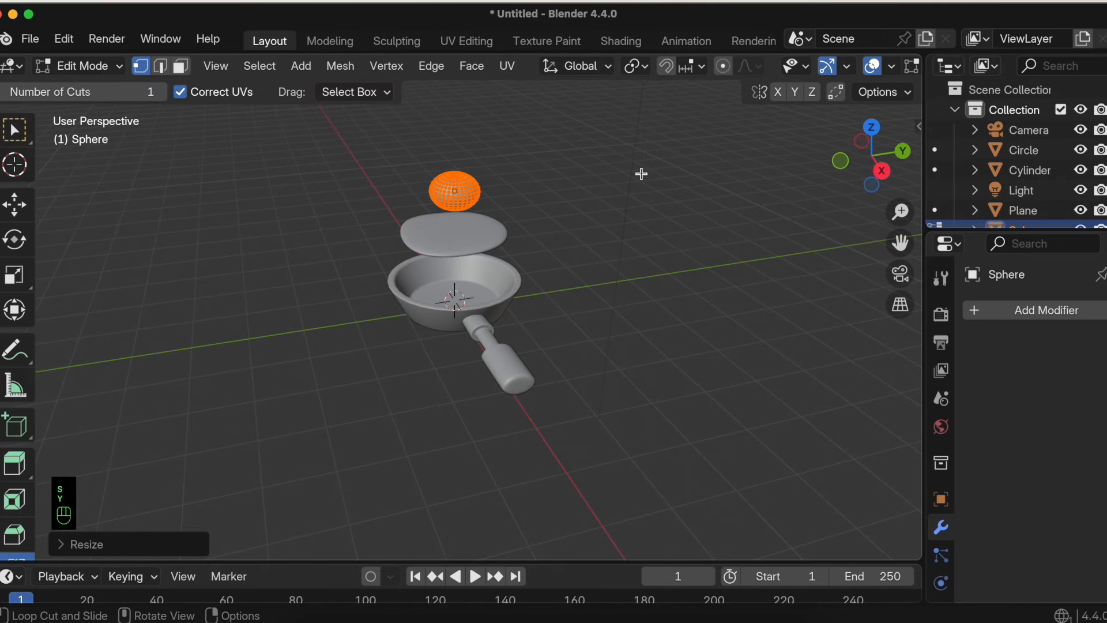
Step: Deselect the sphere's mesh with the Select Box tool active and switch the viewport to wireframe shading
middle_click_drag(641, 174, 596, 139)
scroll(500, 135, "up", 7)
scroll(500, 135, "down", 2)
middle_click_drag(500, 135, 500, 135)
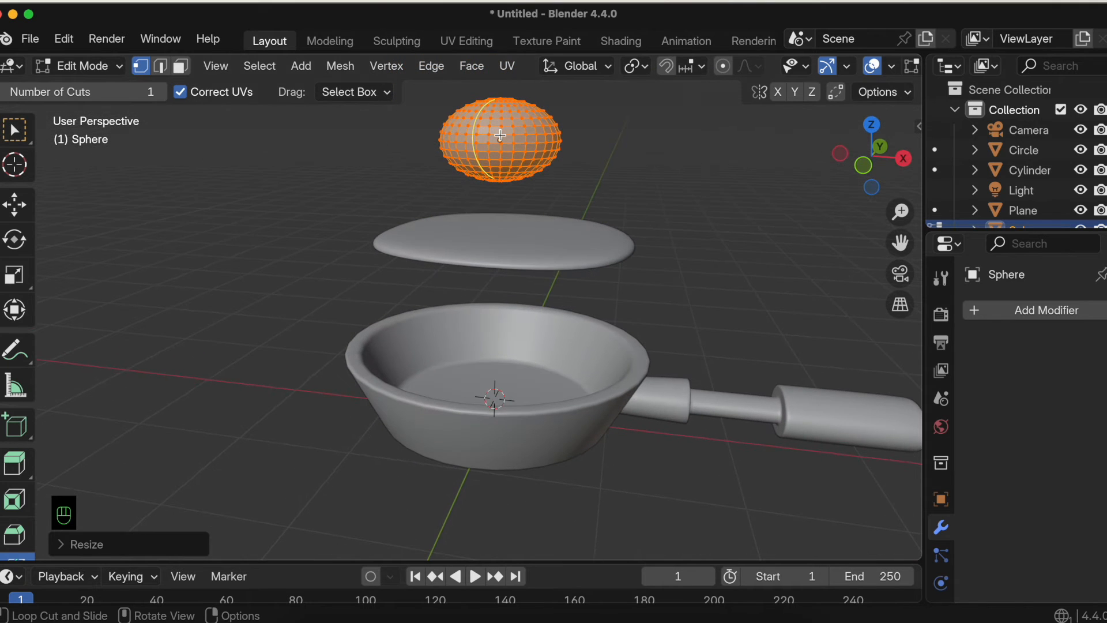
left_click(14, 130)
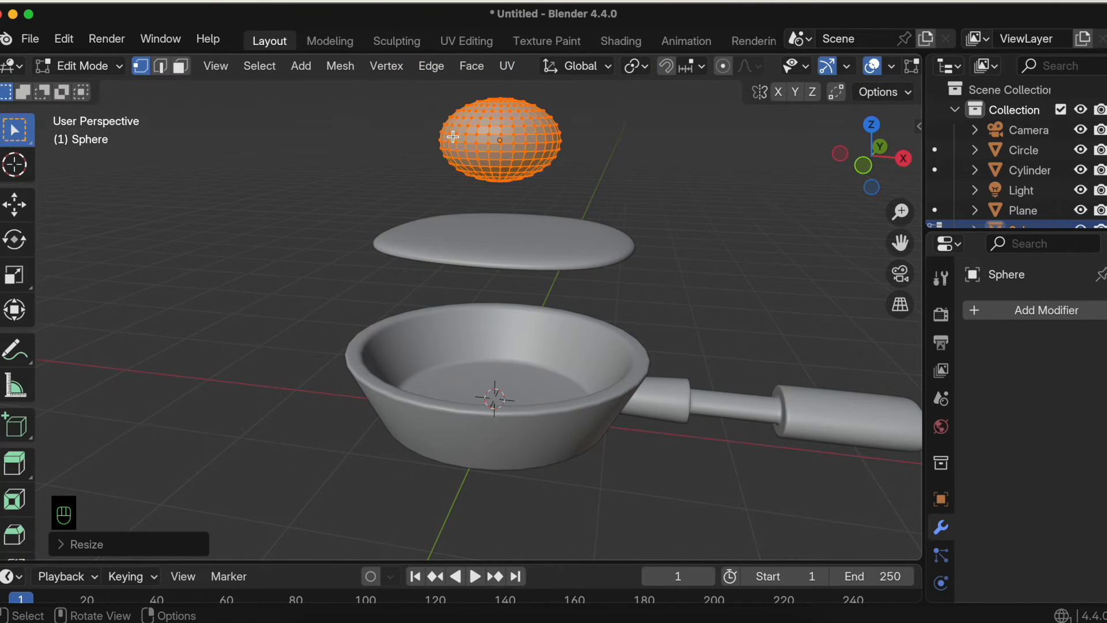
left_click(428, 137)
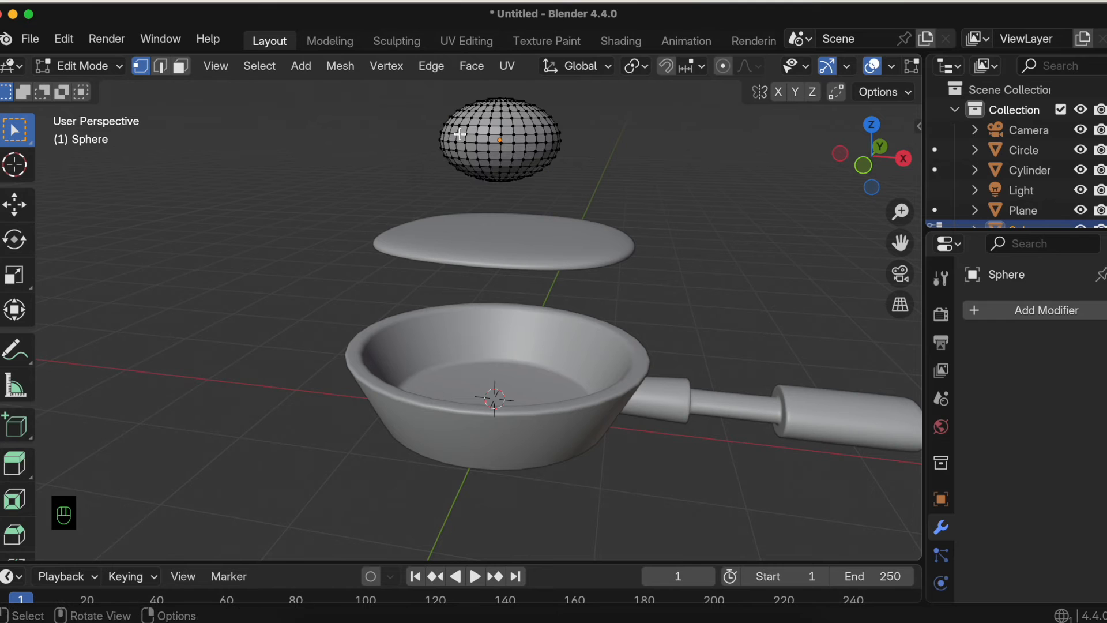
scroll(852, 68, "down", 5)
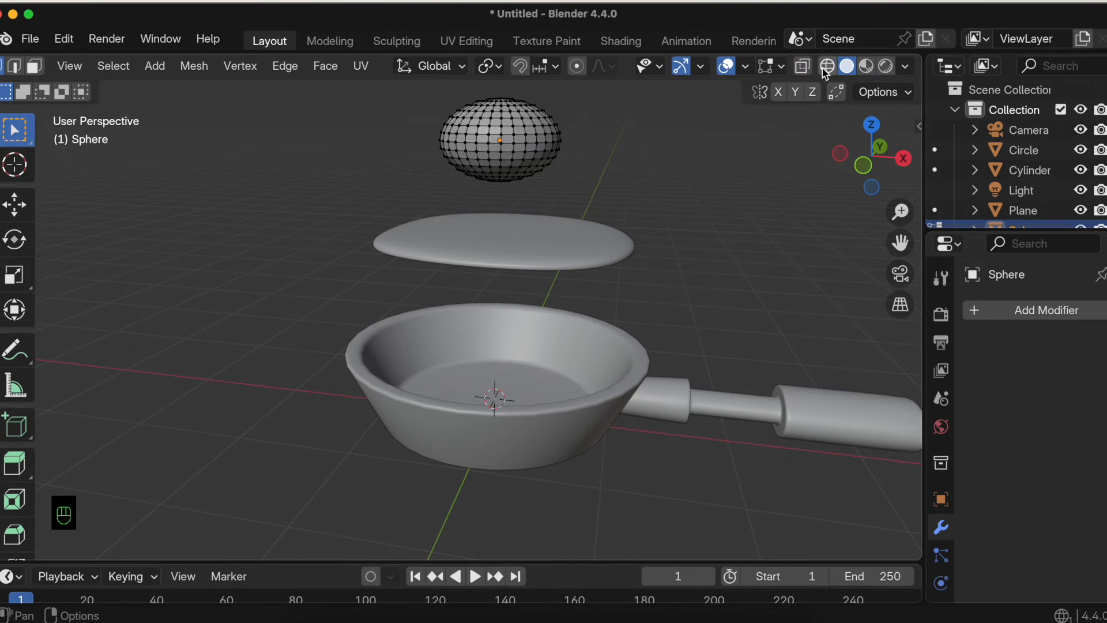
left_click(827, 66)
Step: Box-select the lower half of the flattened sphere through the mesh and delete it, keeping the upper dome
middle_click_drag(582, 100, 449, 135)
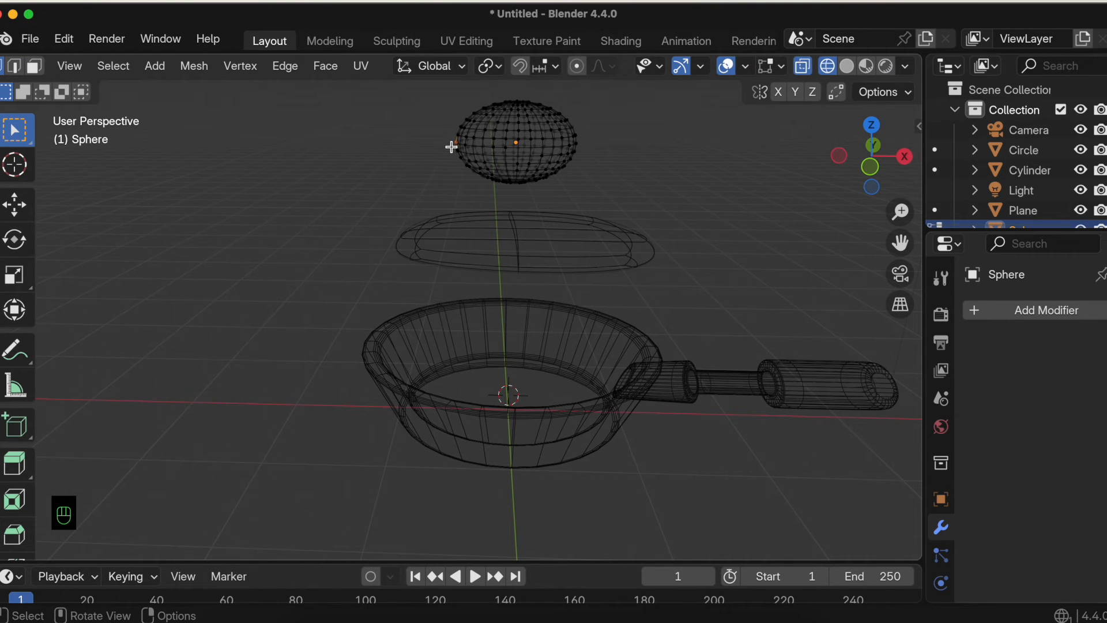
left_click_drag(451, 147, 601, 190)
scroll(601, 190, "right", 5)
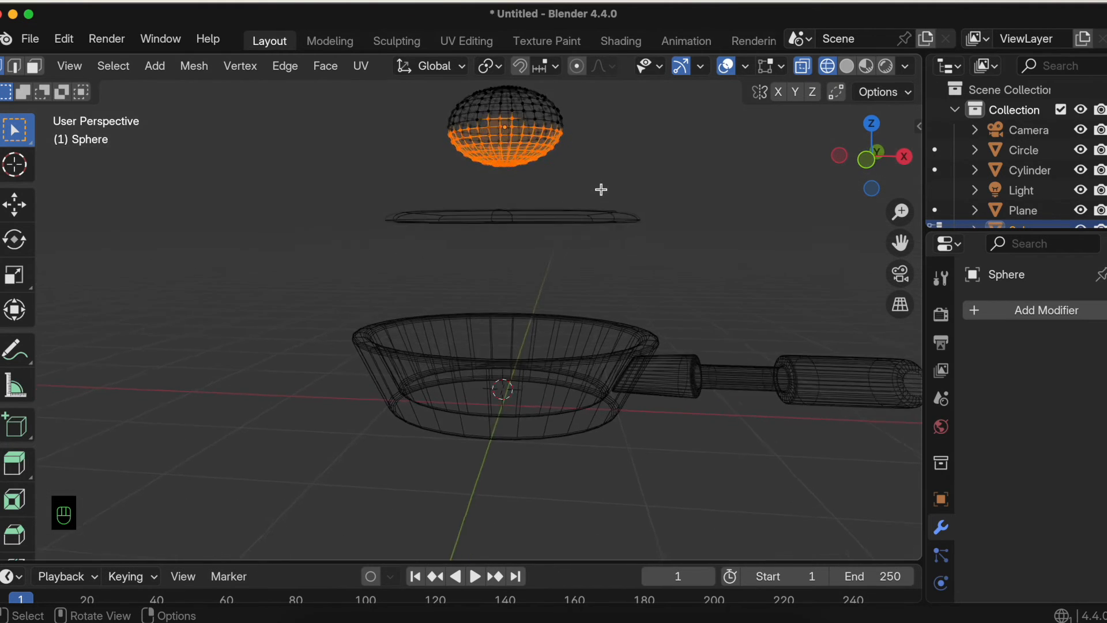
key("x")
left_click(512, 131)
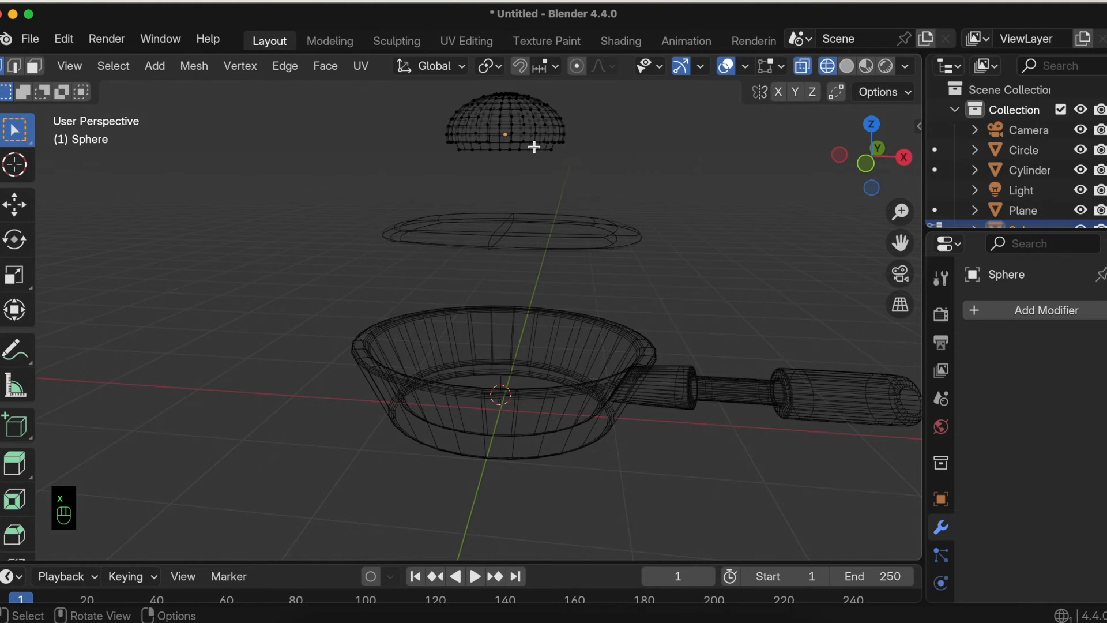
Step: Check the cut dome from several sides and return the viewport to solid shading
scroll(483, 149, "left", 5)
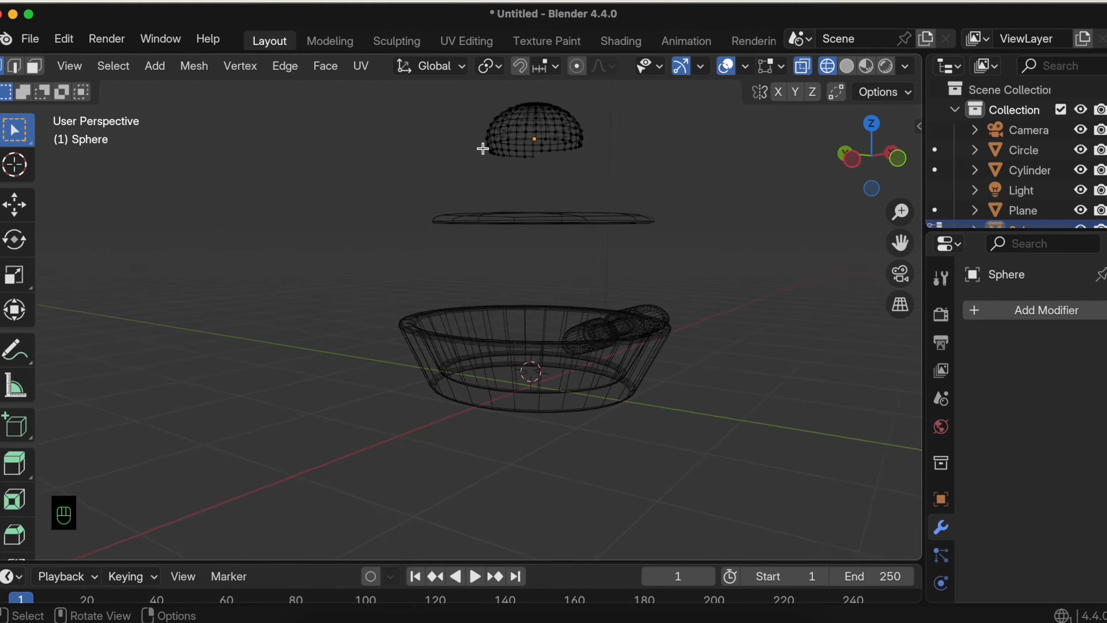
scroll(527, 134, "up", 3)
scroll(525, 142, "down", 3)
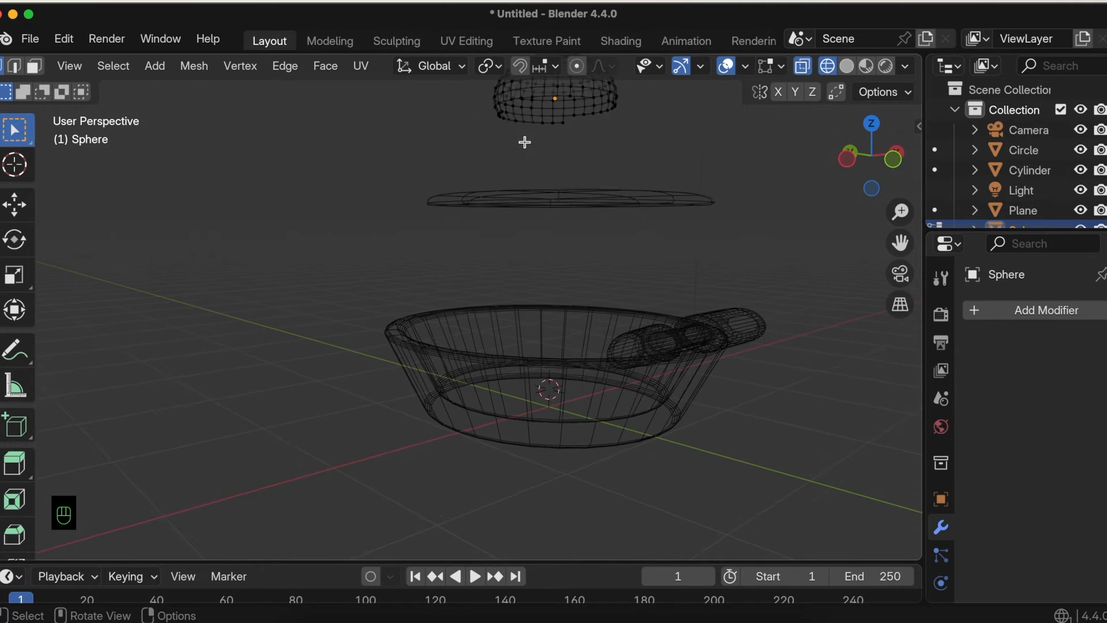
scroll(525, 142, "left", 3)
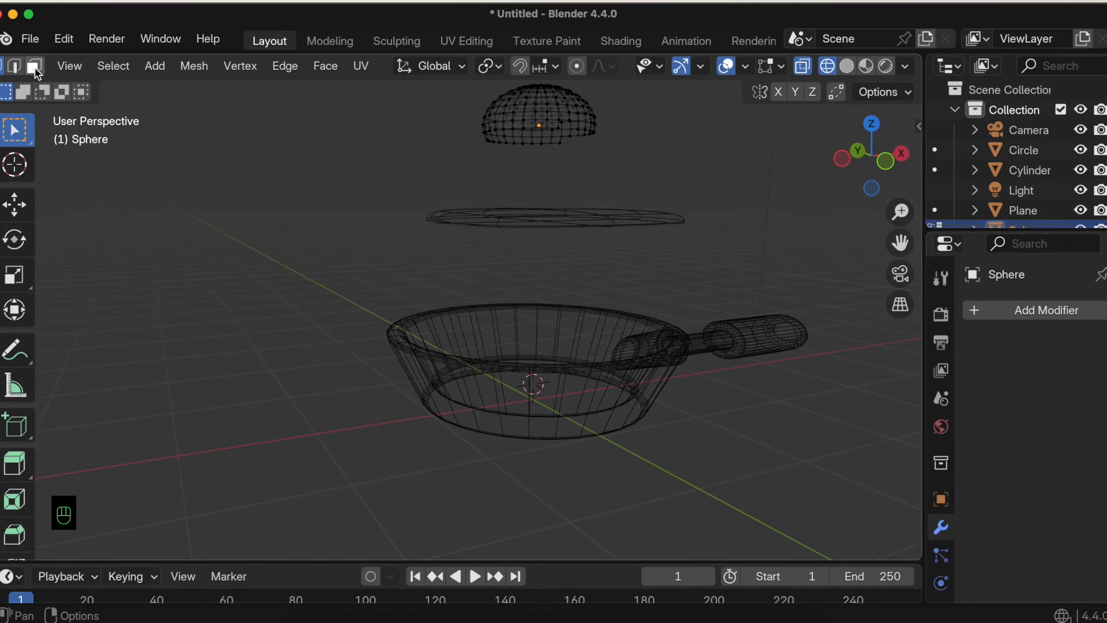
left_click(848, 65)
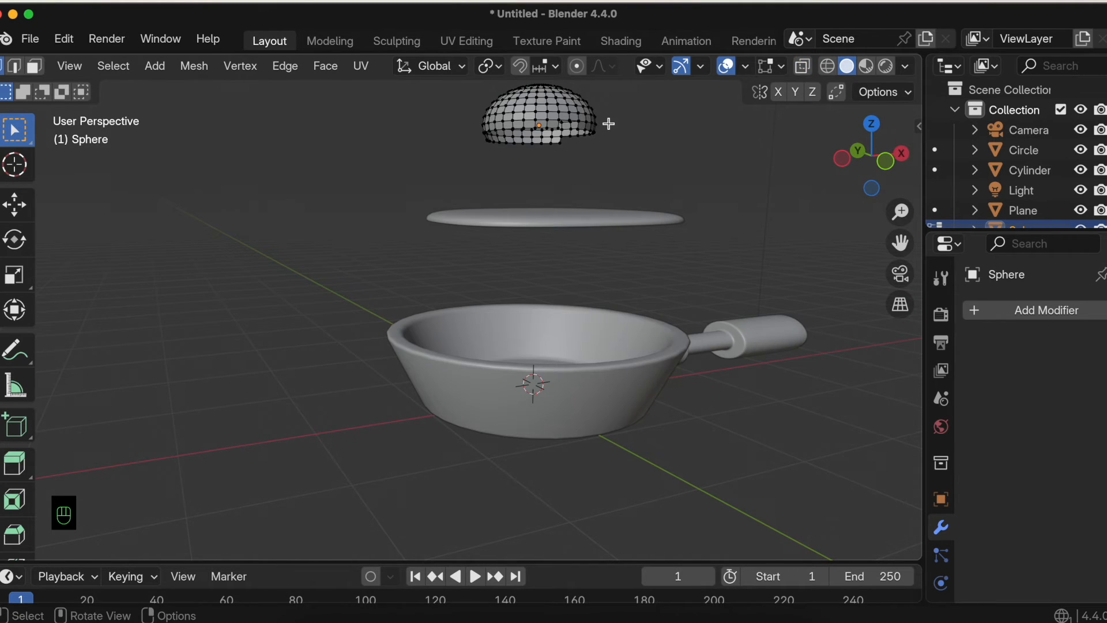
Step: Try to select the dome's open lower edge loop in edge select mode and fill it with a face
scroll(608, 121, "up", 3)
scroll(607, 123, "right", 3)
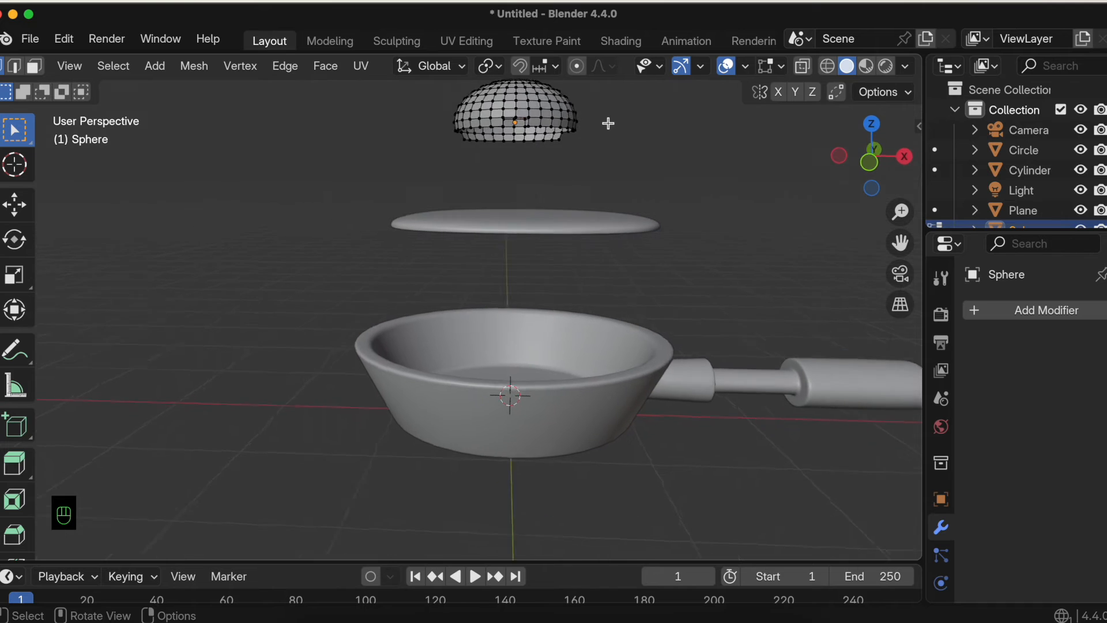
left_click(491, 139, "alt")
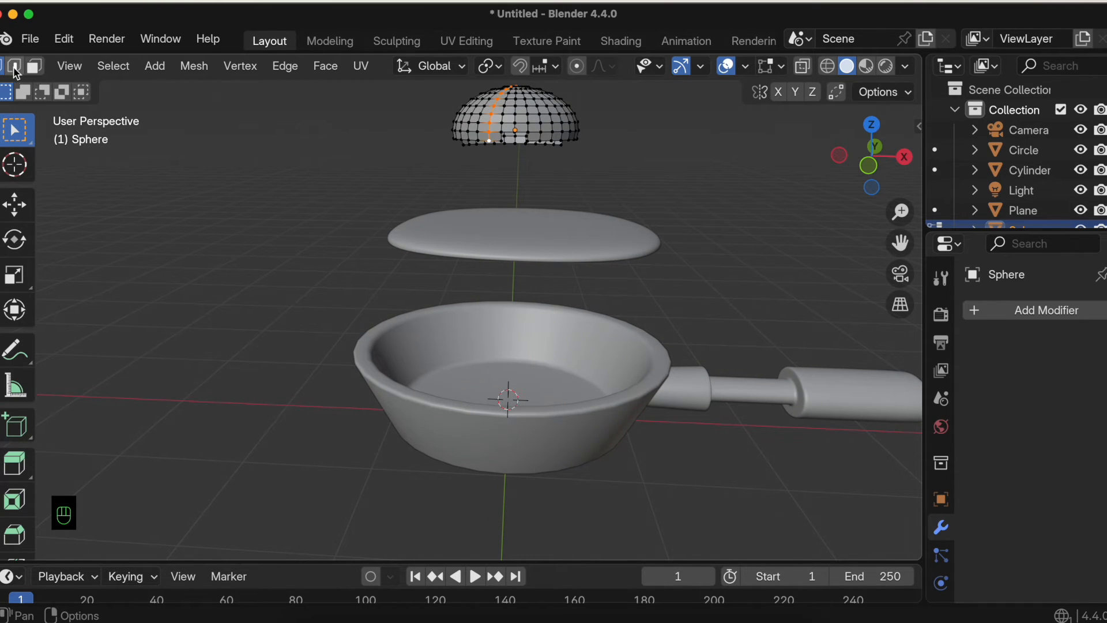
left_click(15, 66)
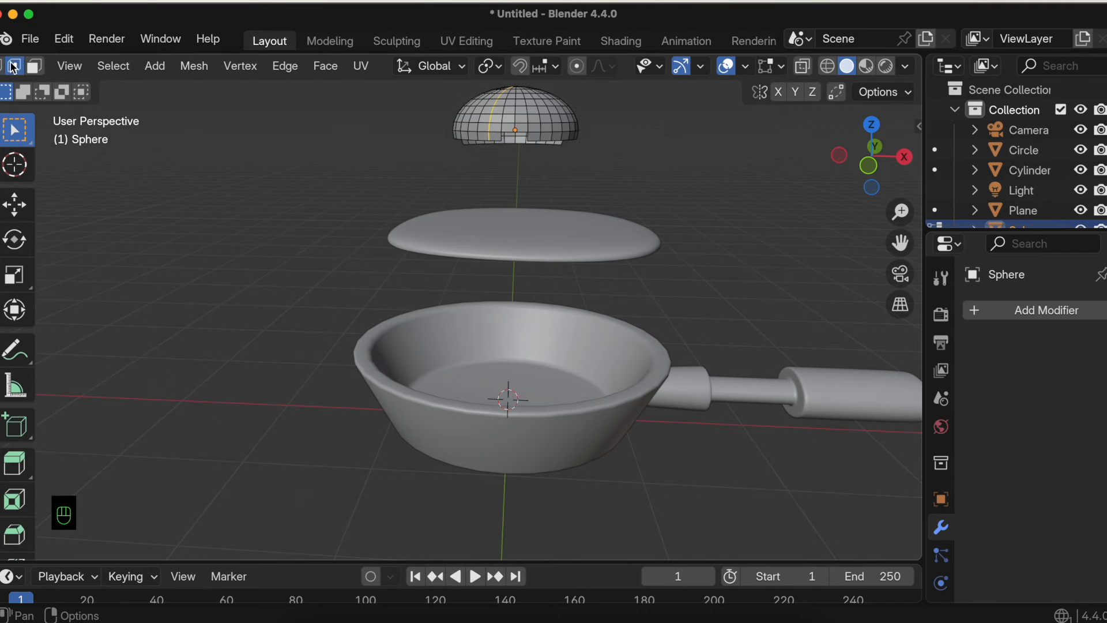
left_click(493, 139, "alt")
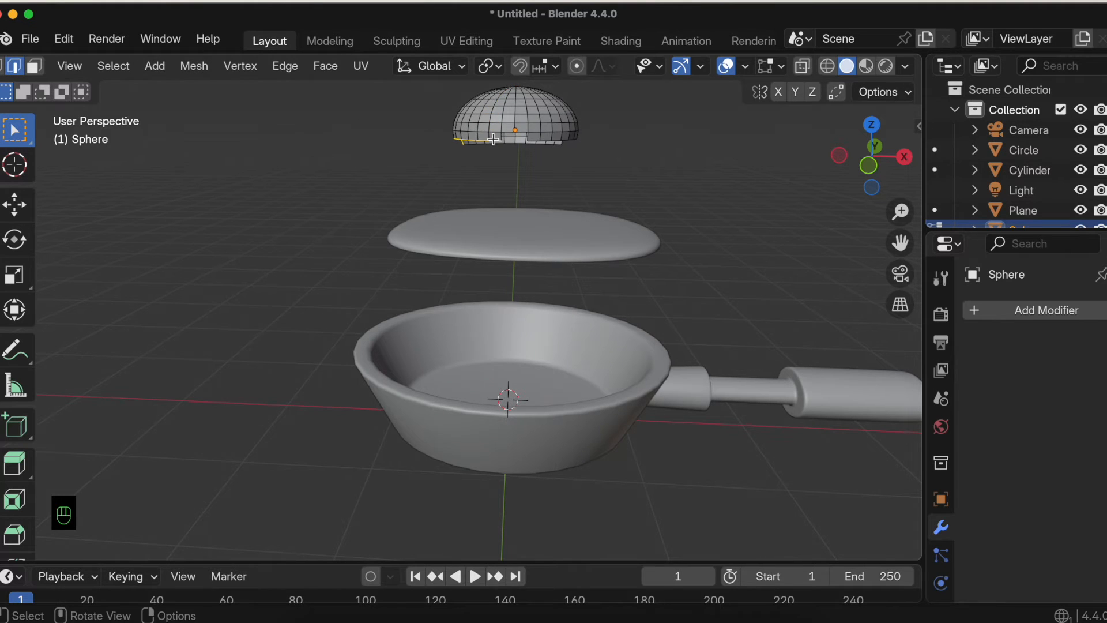
scroll(493, 139, "left", 3)
key("f")
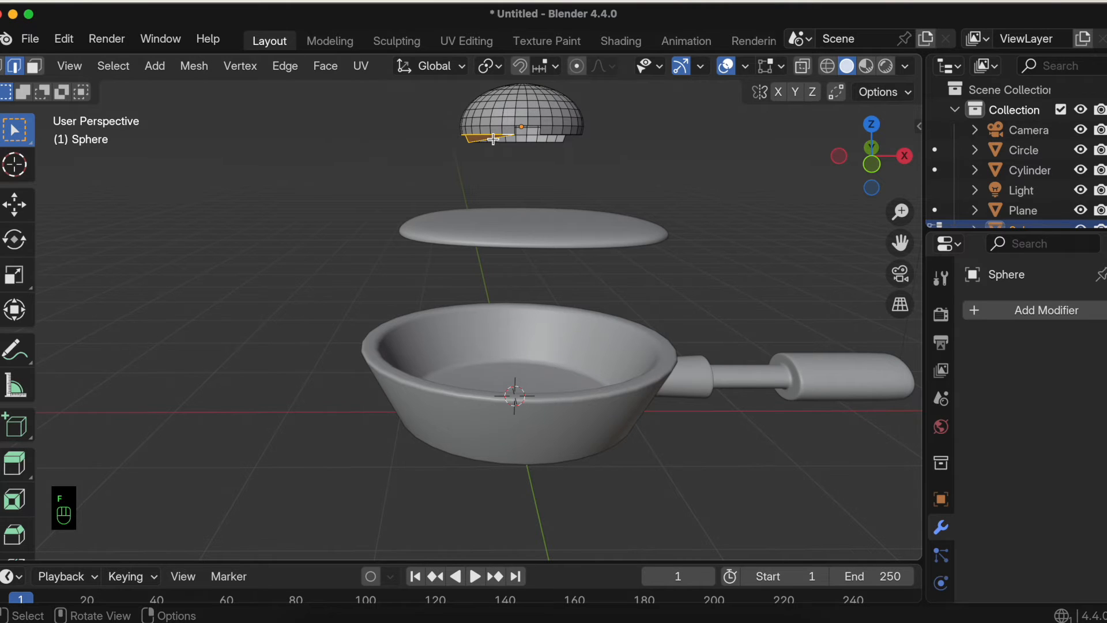
Step: Undo the fill, the edge selections and the deletion of the sphere's lower half
key("super+z")
key("super+z")
key("super+z")
key("super+z")
key("super+z")
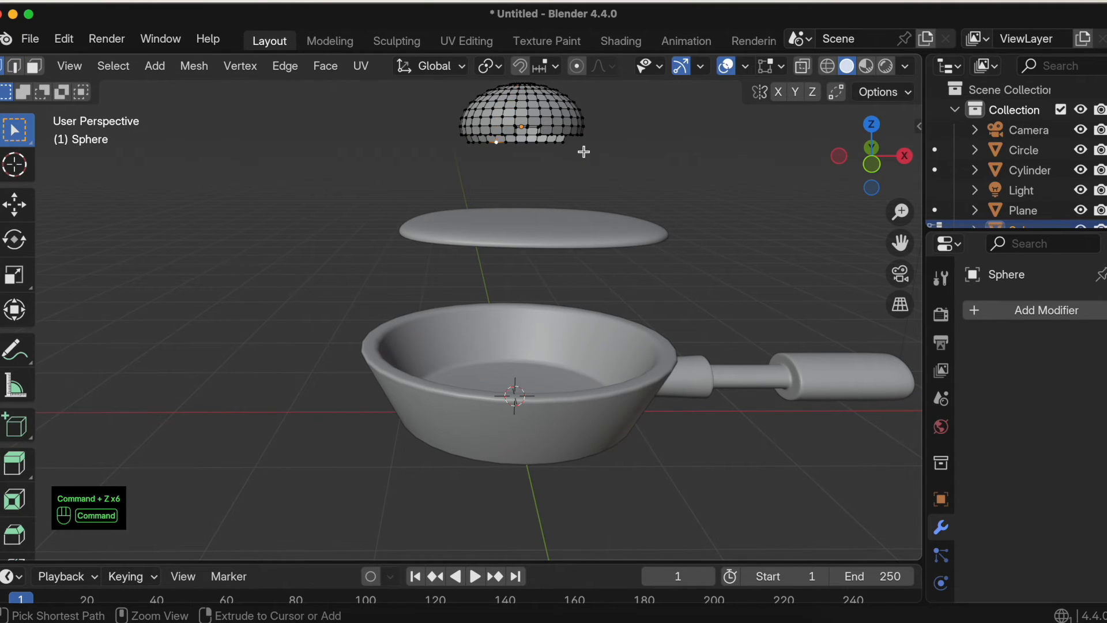
key("super+z")
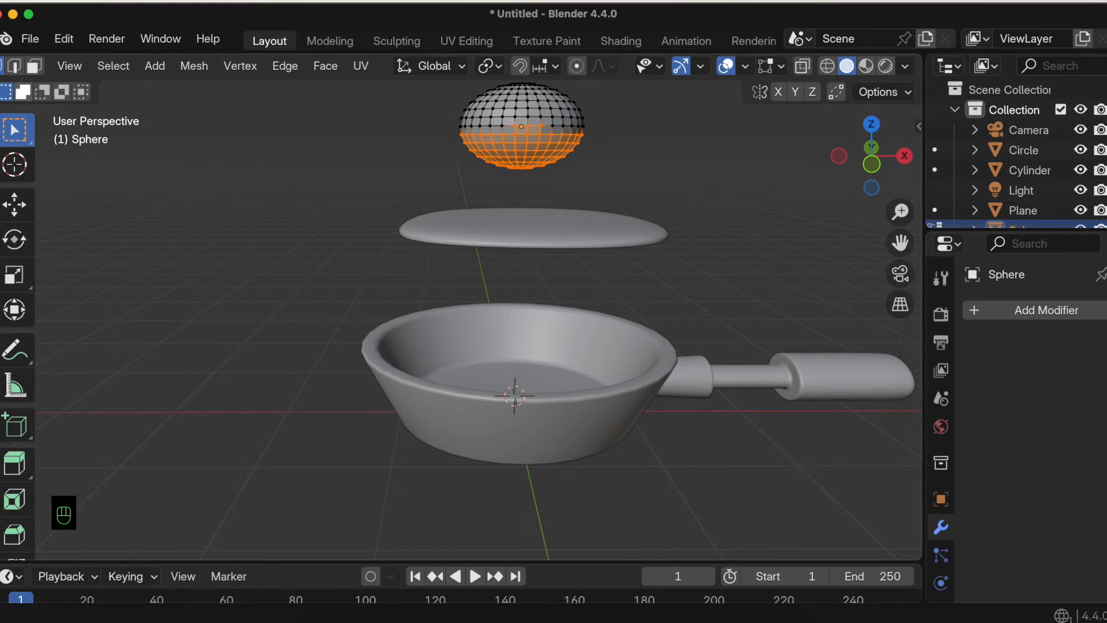
Step: In face select mode, even out the upper border of the sphere's selected lower half and delete those faces
left_click(37, 67)
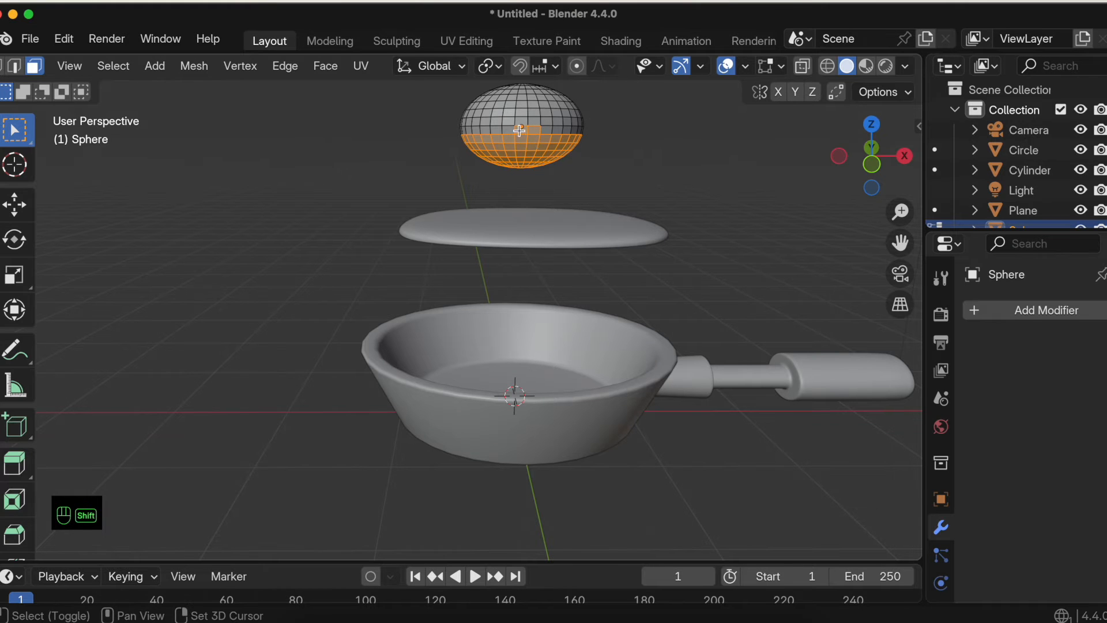
middle_click_drag(524, 130, 534, 130)
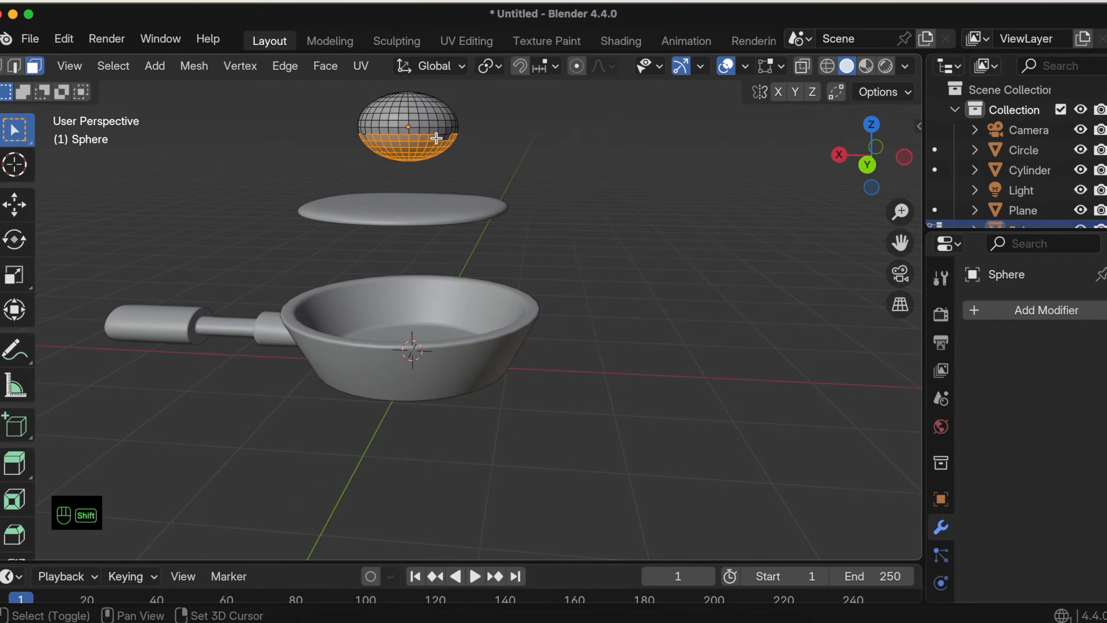
scroll(412, 131, "up", 3)
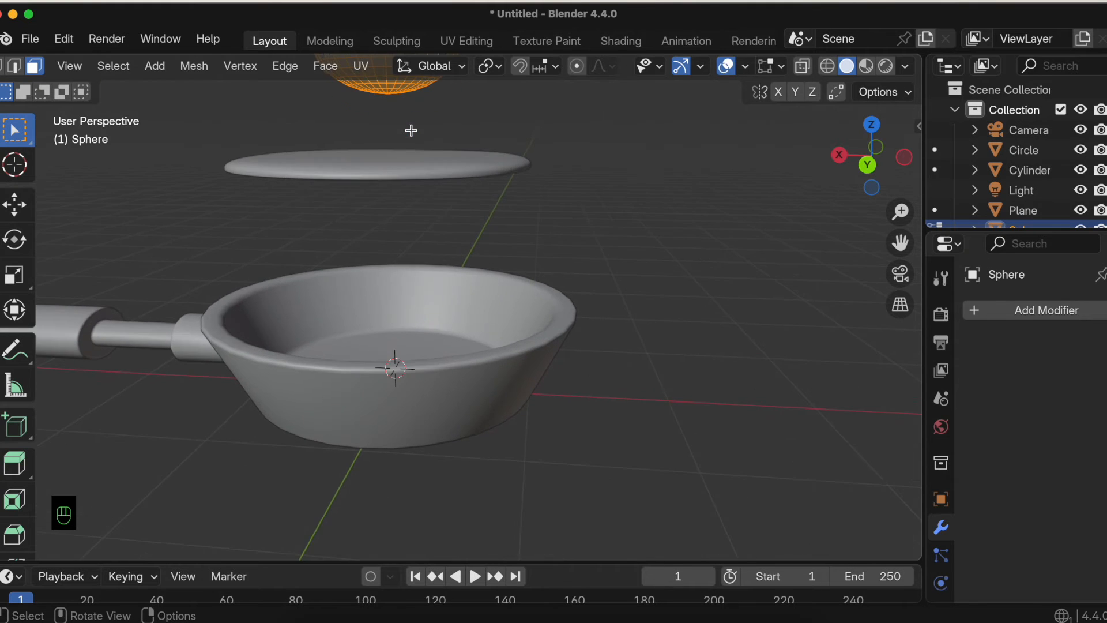
scroll(412, 132, "up", 5, "shift")
left_click(430, 155, "shift")
scroll(429, 155, "left", 5)
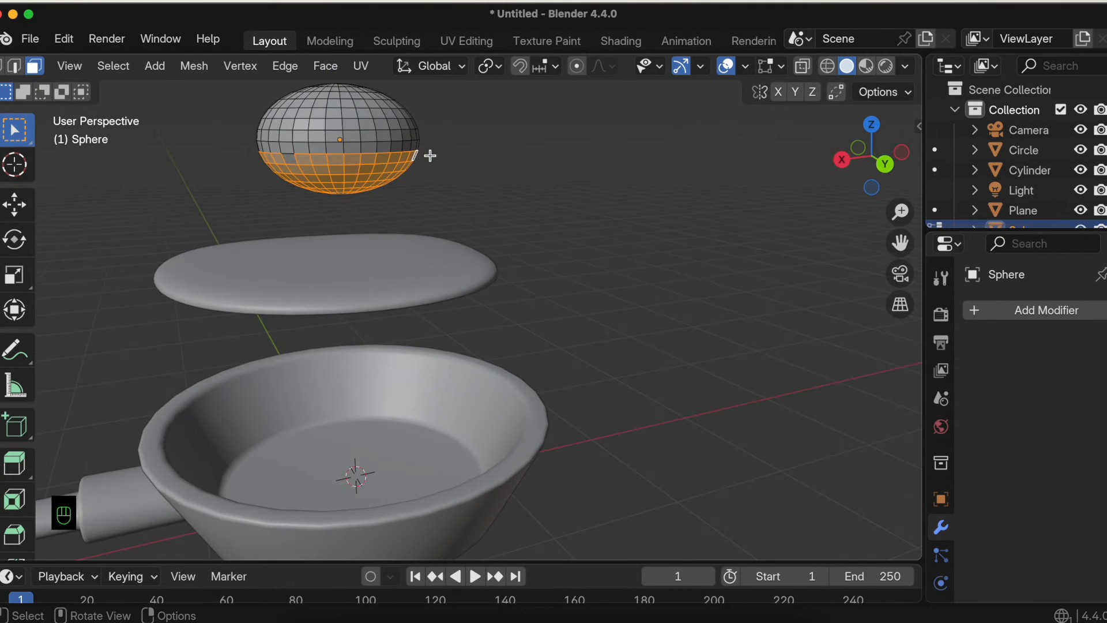
left_click(292, 156, "shift")
key("x")
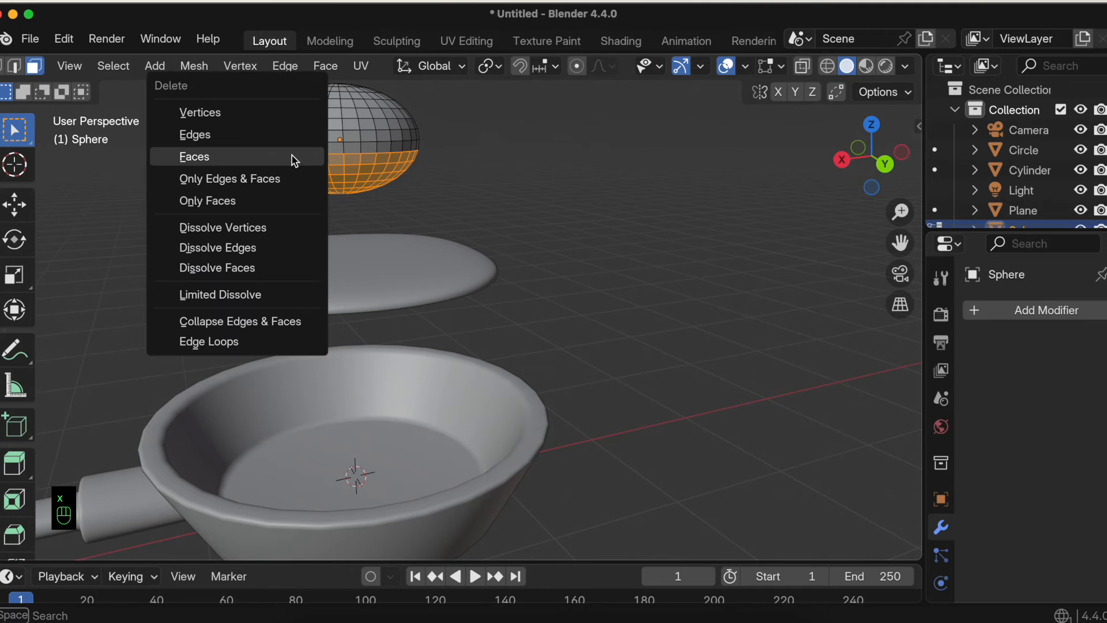
left_click(294, 161)
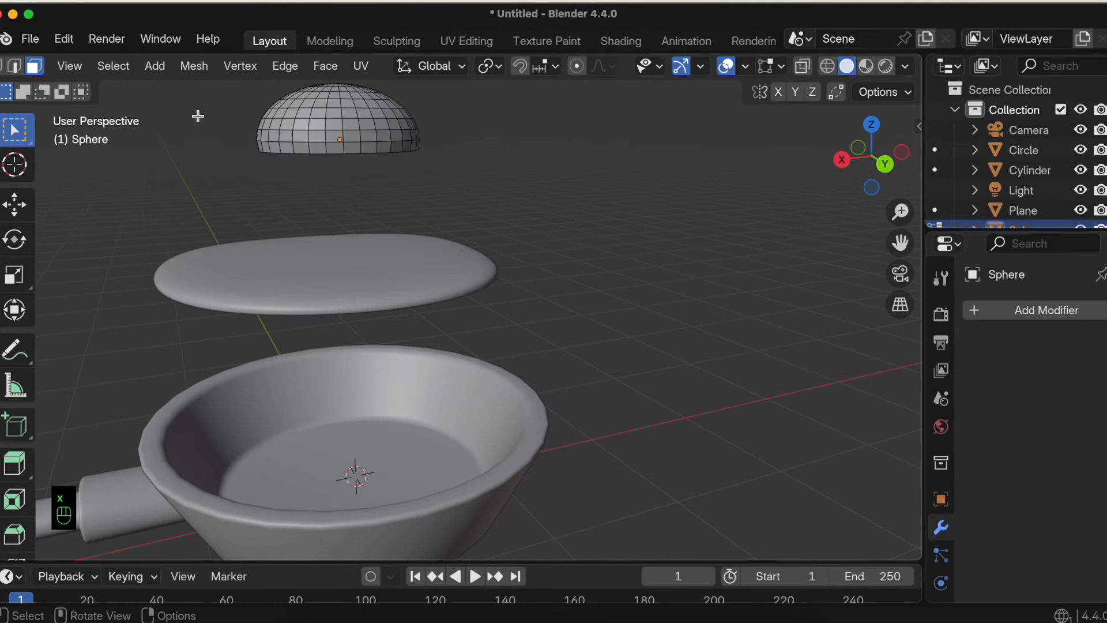
Step: Select the dome's open lower edge loop in vertex select mode and fill it with a face
key("1")
left_click(320, 153, "alt")
key("f")
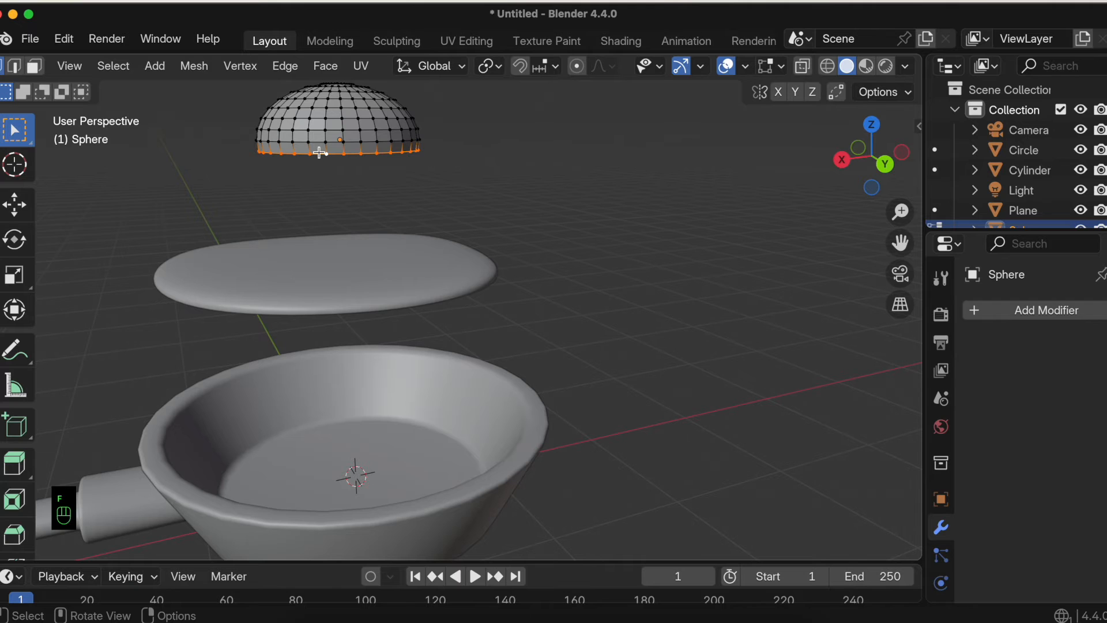
scroll(356, 207, "down", 2)
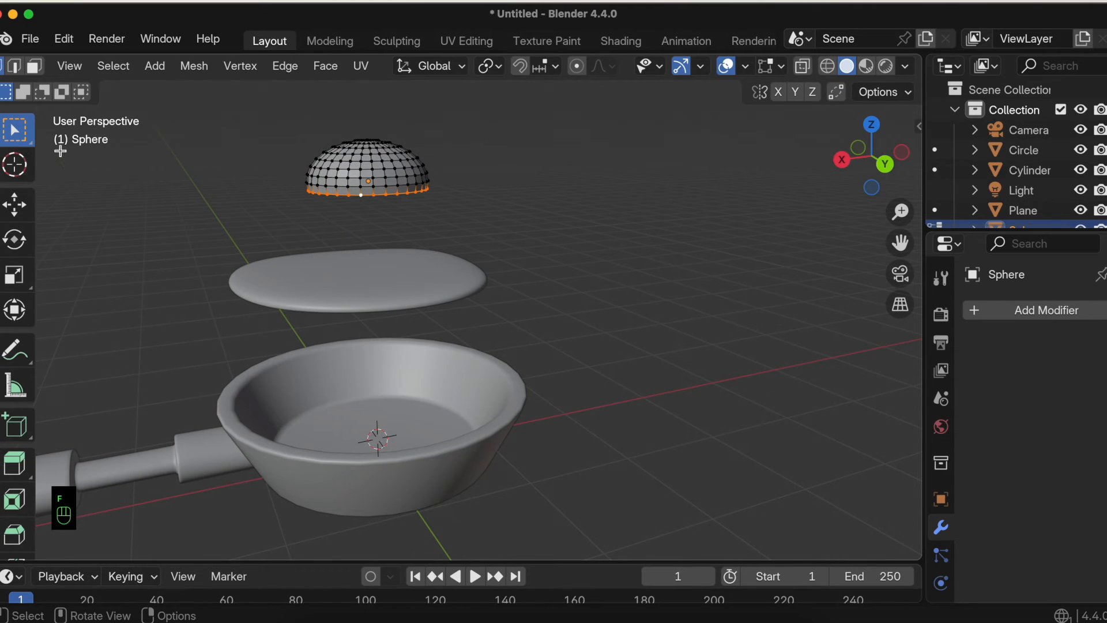
Step: Select the whole dome mesh and lower it along Z onto the flat form with the Move tool
left_click(14, 205)
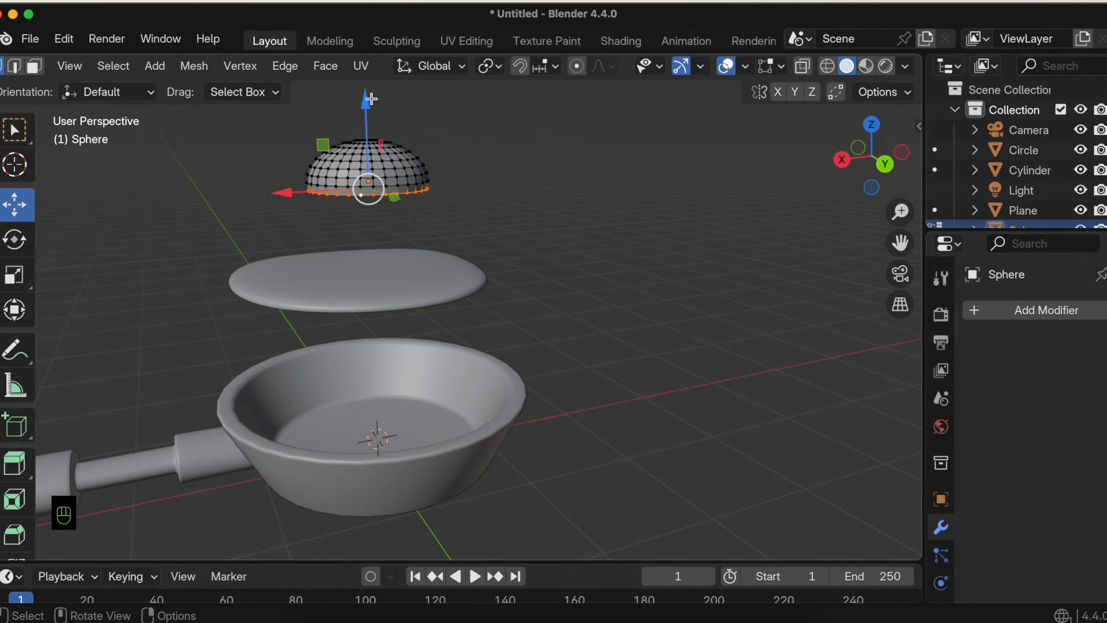
left_click_drag(362, 101, 369, 133)
key("super+z")
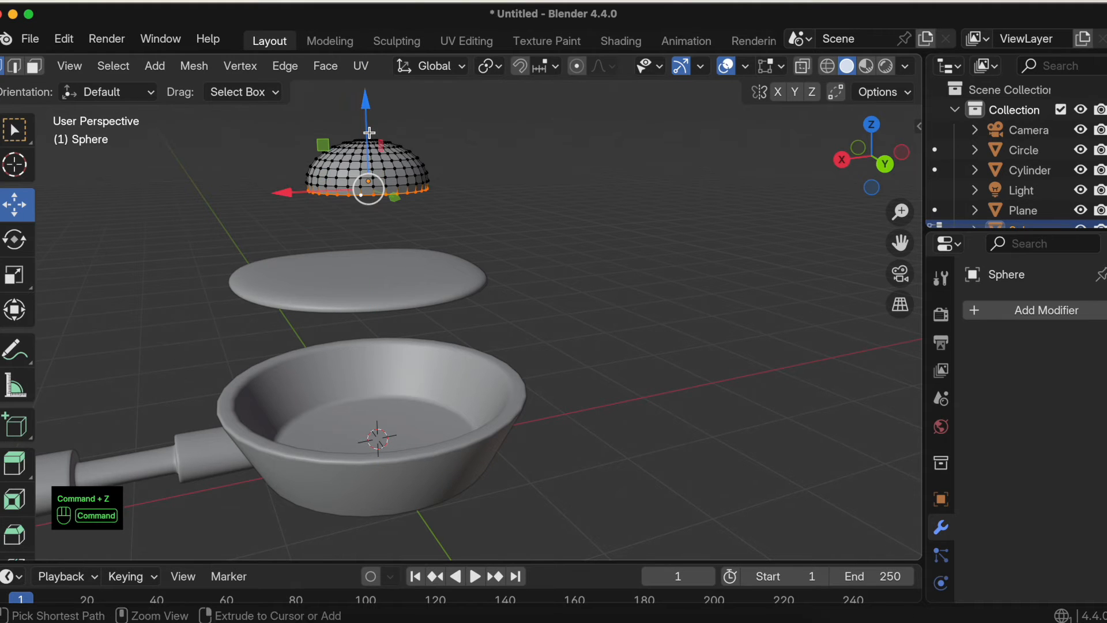
key("a")
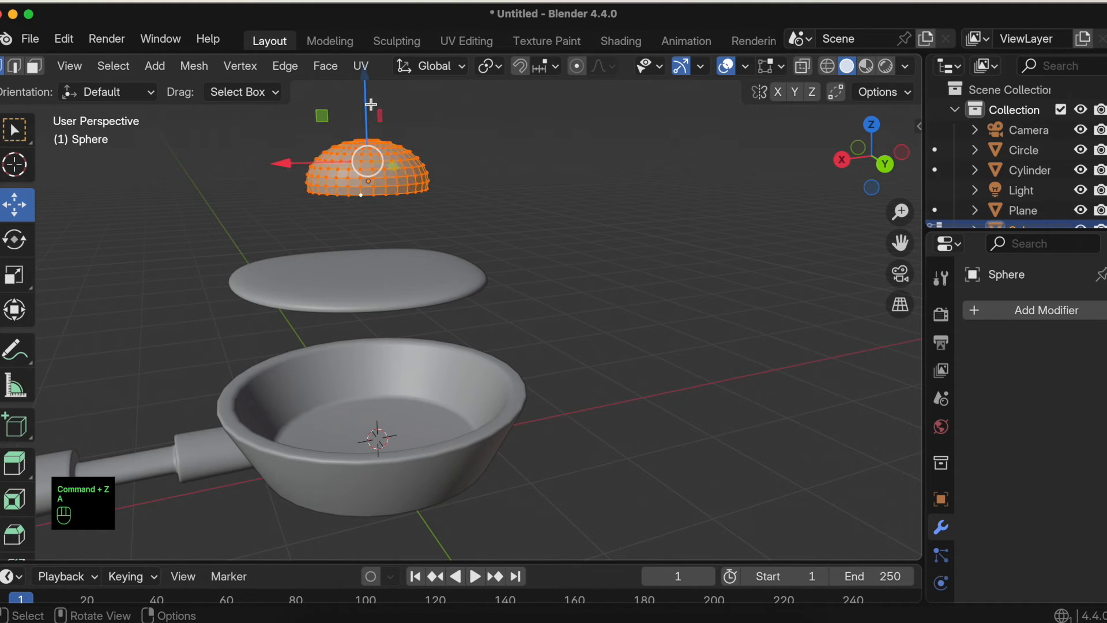
middle_click_drag(371, 105, 376, 125, "shift")
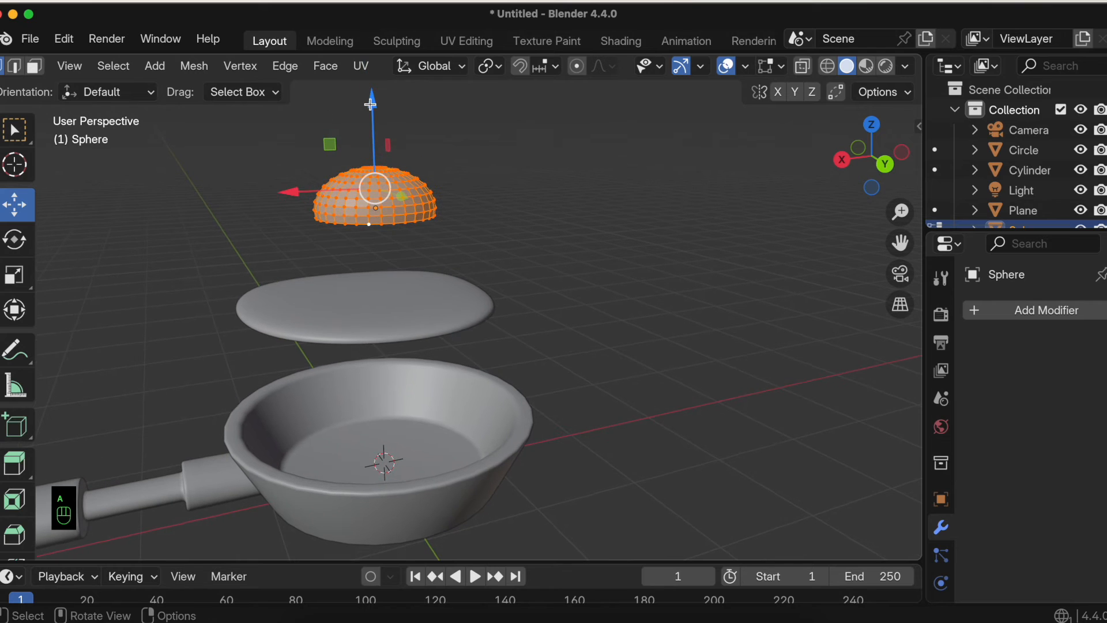
left_click_drag(372, 97, 373, 191)
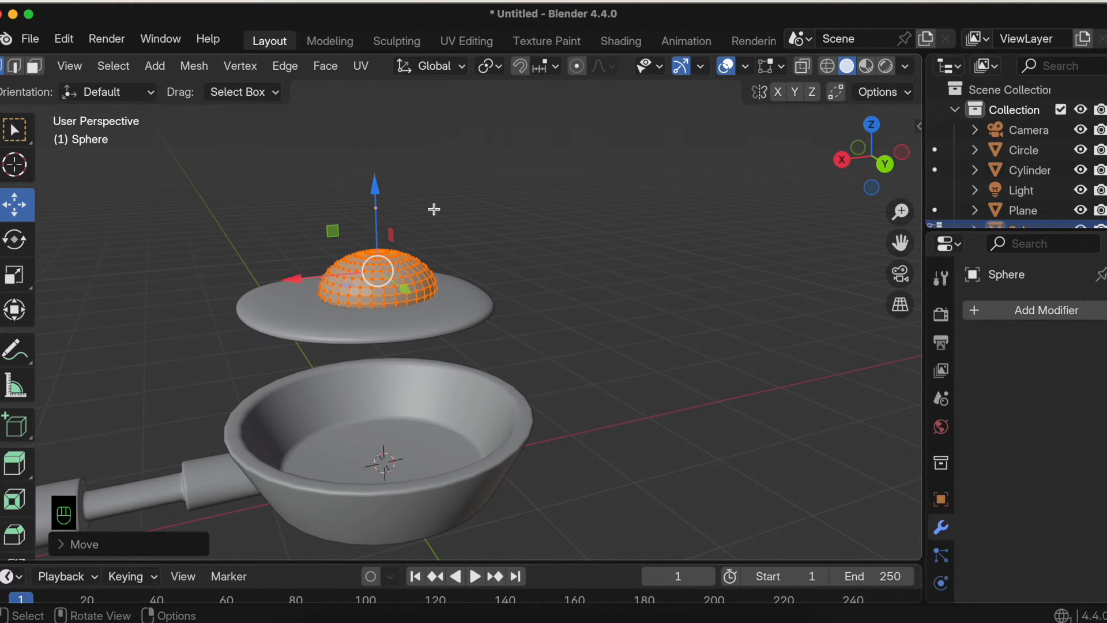
Step: Flatten the dome to about 0.5 along Z and lower it slightly onto the flat form's surface
key("s")
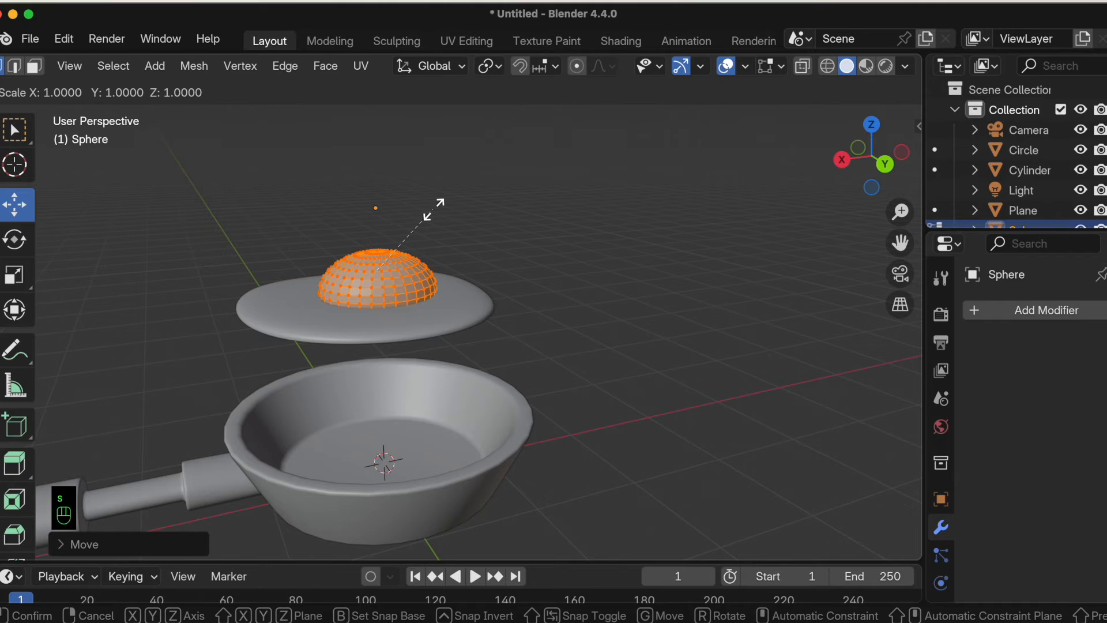
key("z")
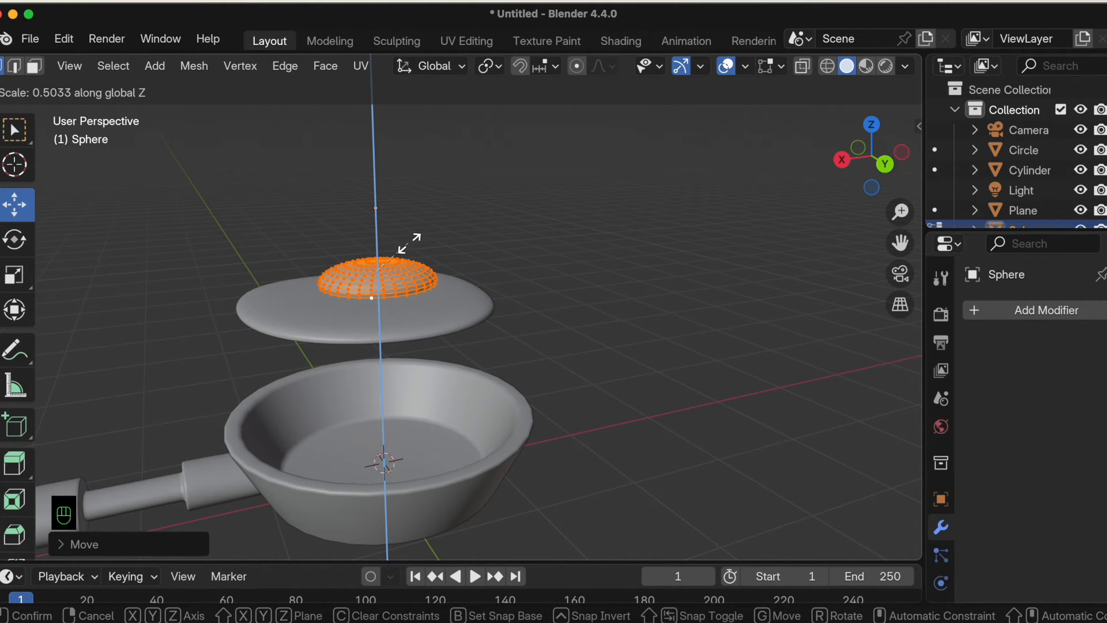
left_click(410, 240)
left_click_drag(376, 189, 375, 207)
scroll(375, 207, "right", 10)
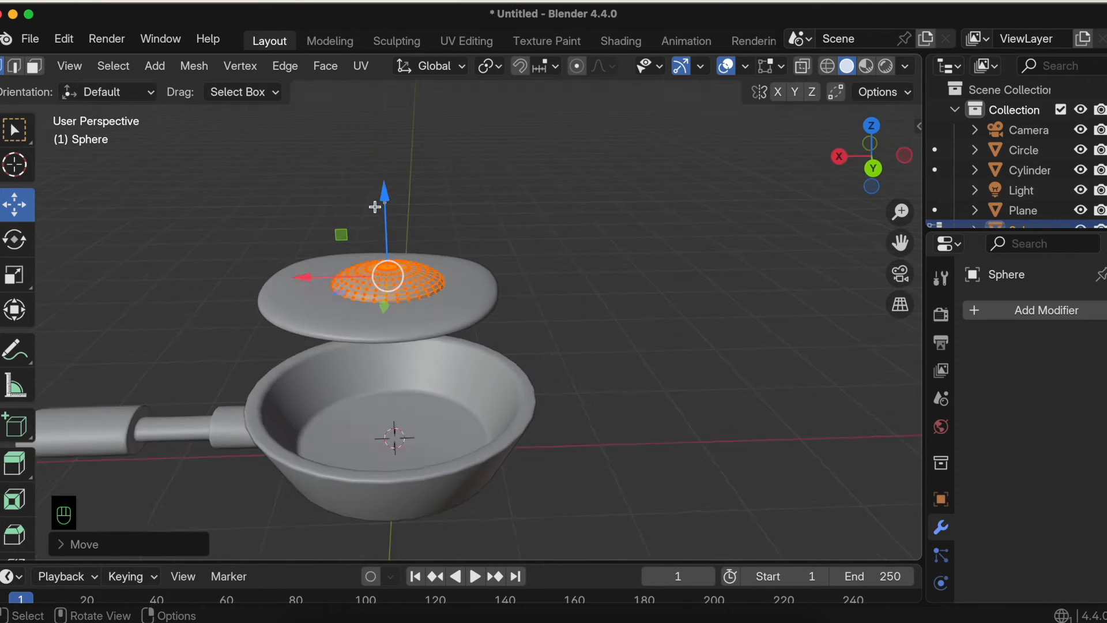
Step: Narrow the dome along X and scale it to about 0.79 along Y
scroll(578, 253, "right", 3)
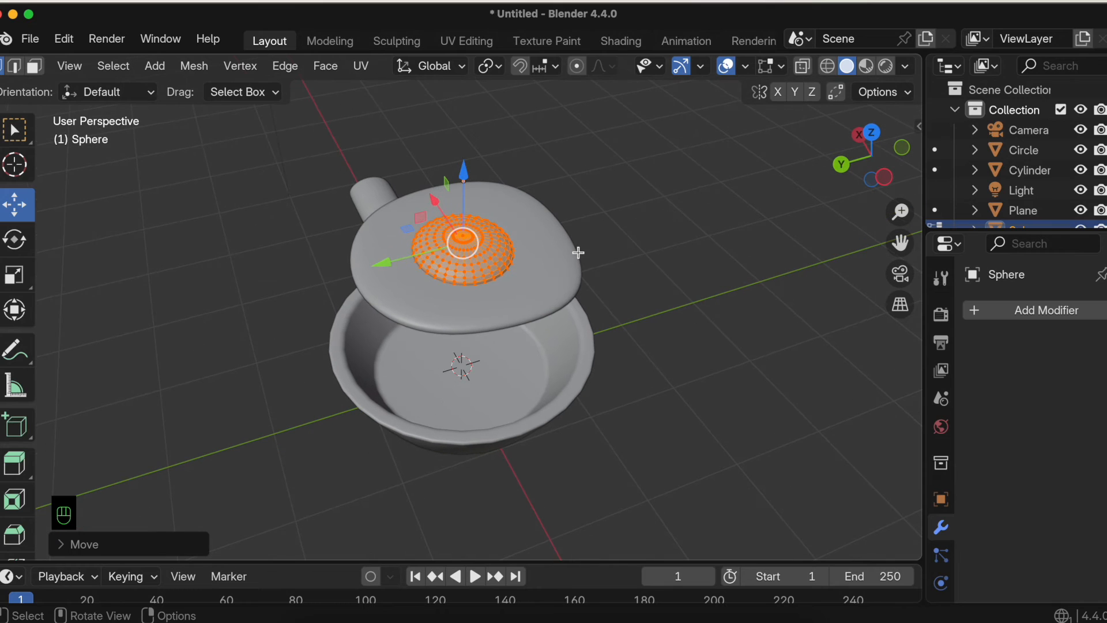
key("s")
key("x")
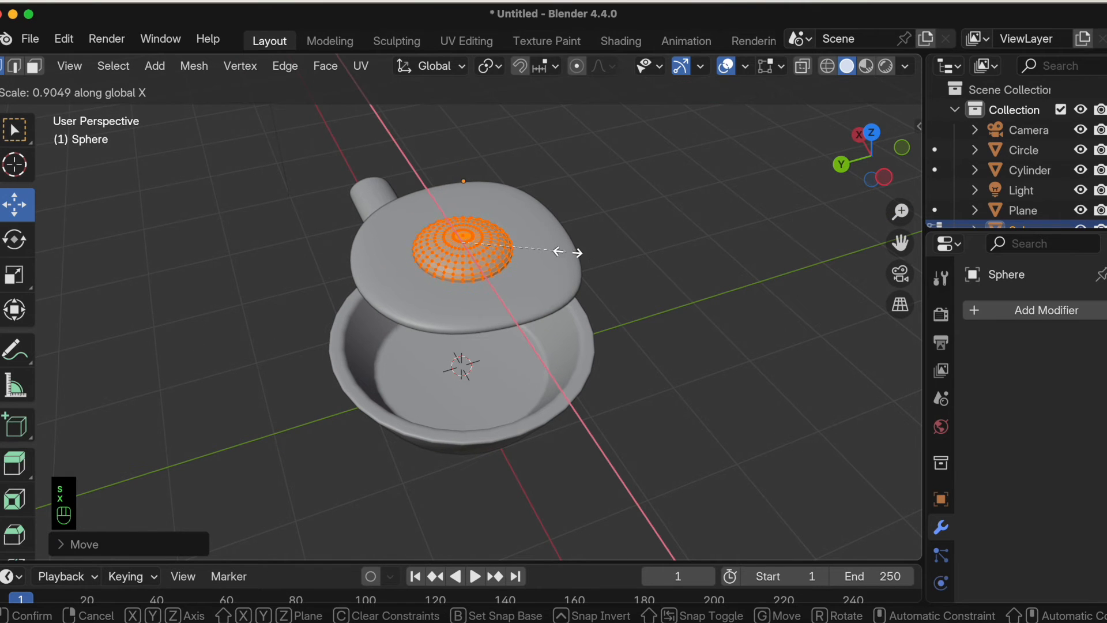
left_click(541, 247)
key("s")
key("y")
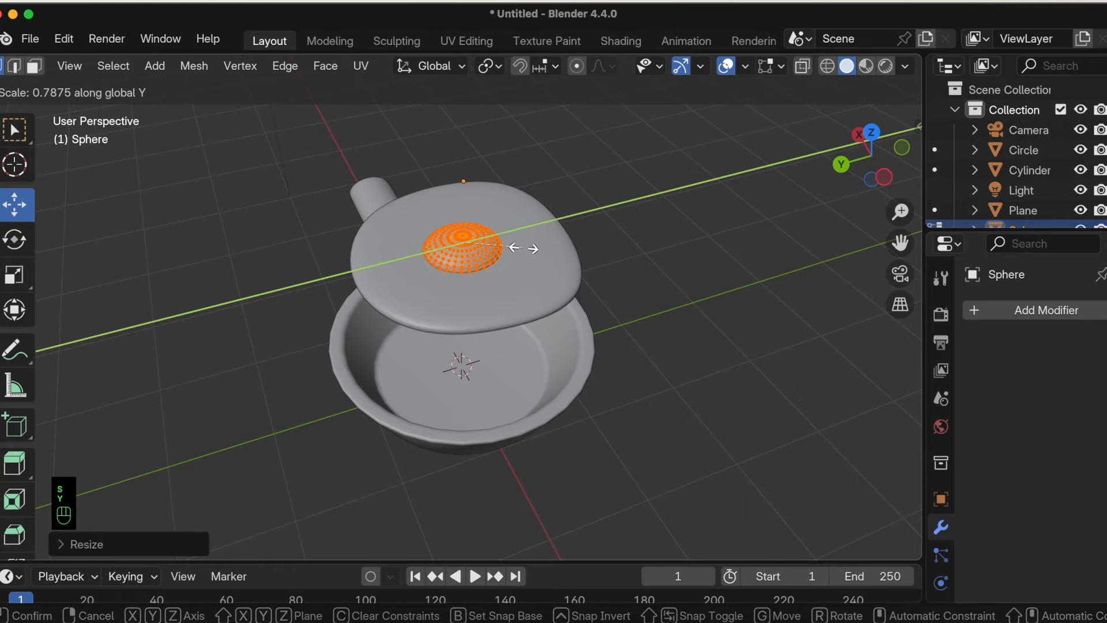
left_click(519, 248)
Step: Add a Subdivision Surface modifier to the dome
middle_click_drag(476, 300, 476, 300)
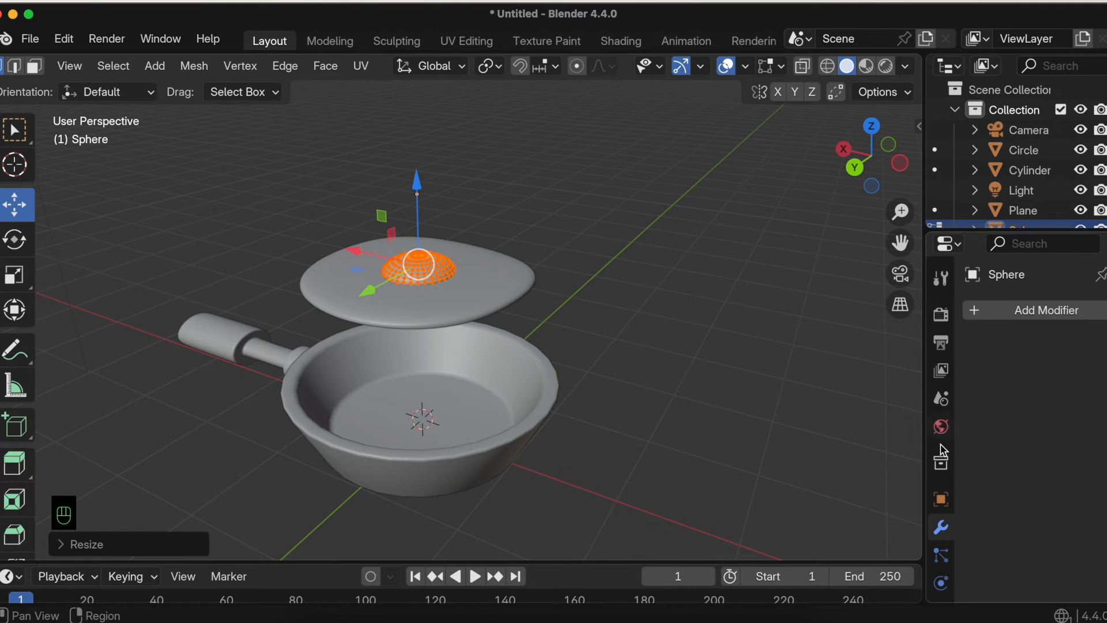
left_click(1004, 316)
type("sub")
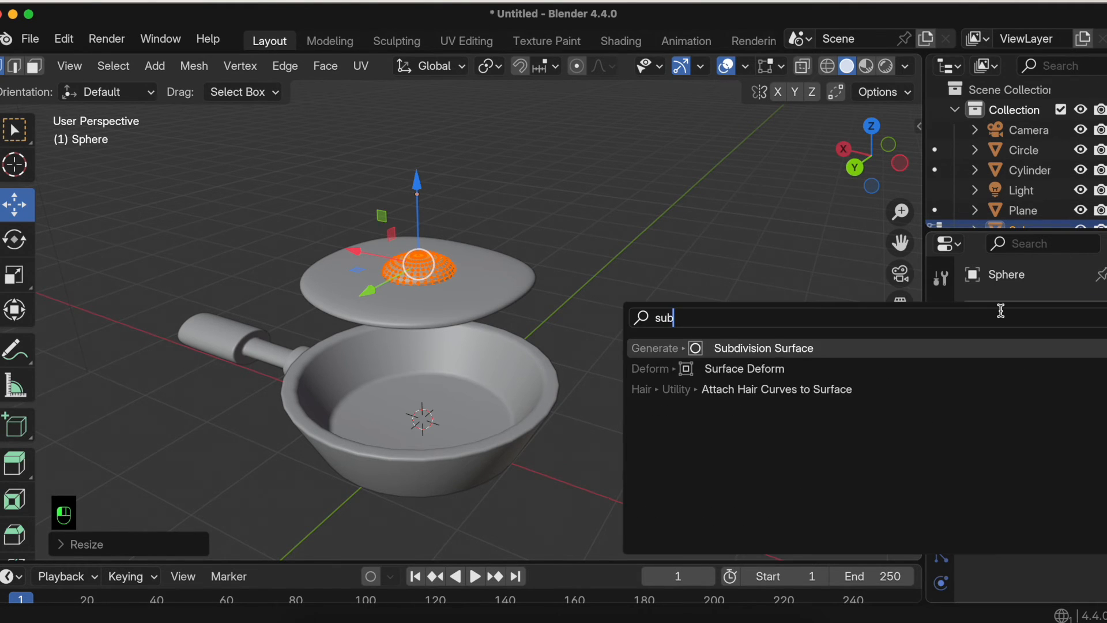
key("Return")
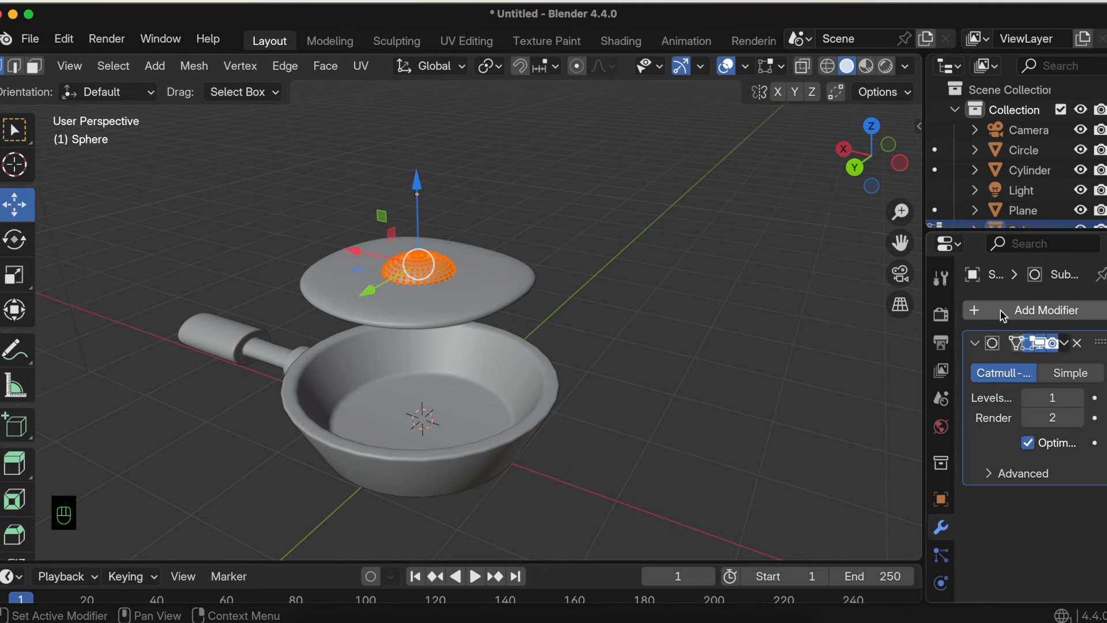
Step: Return to Object Mode and select the dome together with the flat form beneath it
middle_click_drag(536, 438, 535, 437)
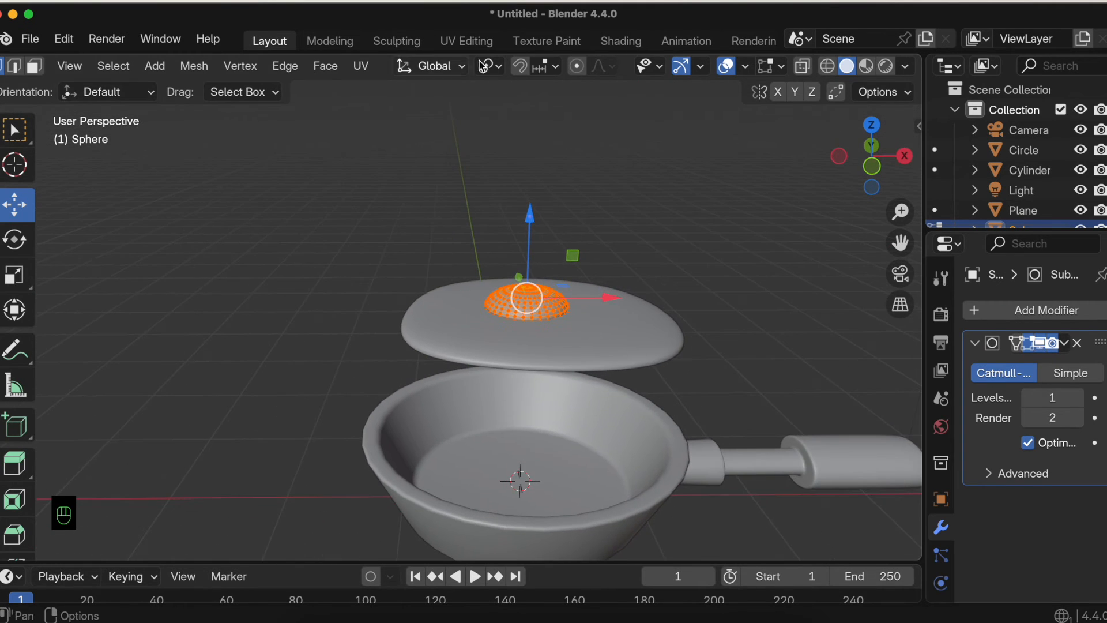
scroll(253, 77, "up", 3)
left_click(89, 68)
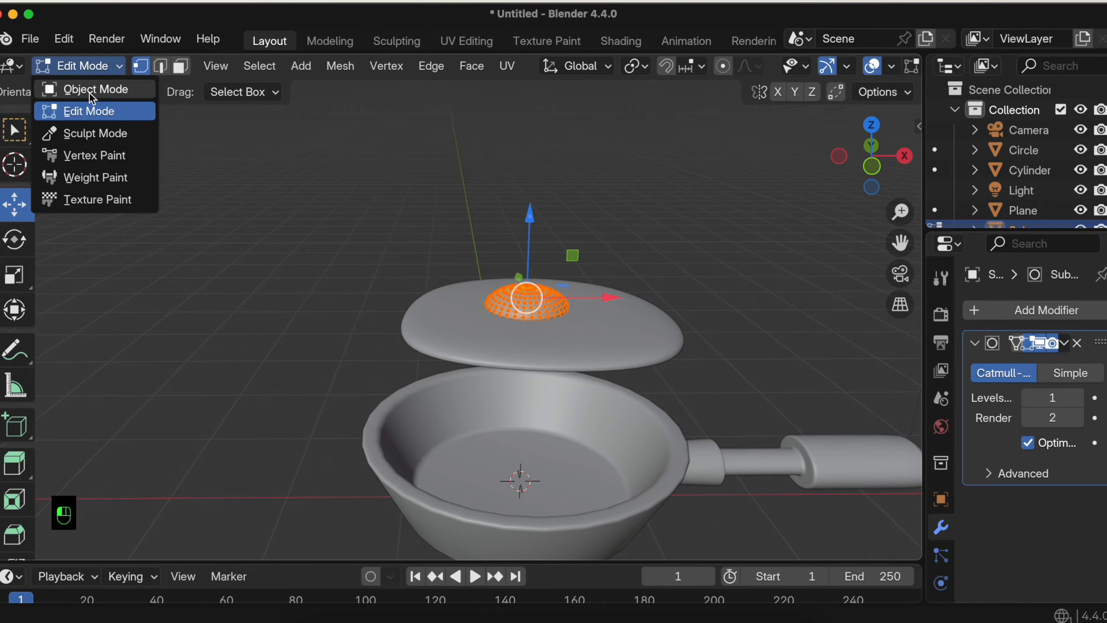
left_click(95, 88)
scroll(454, 238, "down", 2)
mouse_move(455, 237)
middle_mouse_down()
mouse_move(455, 250)
mouse_move(455, 238)
middle_mouse_up()
left_click(557, 326)
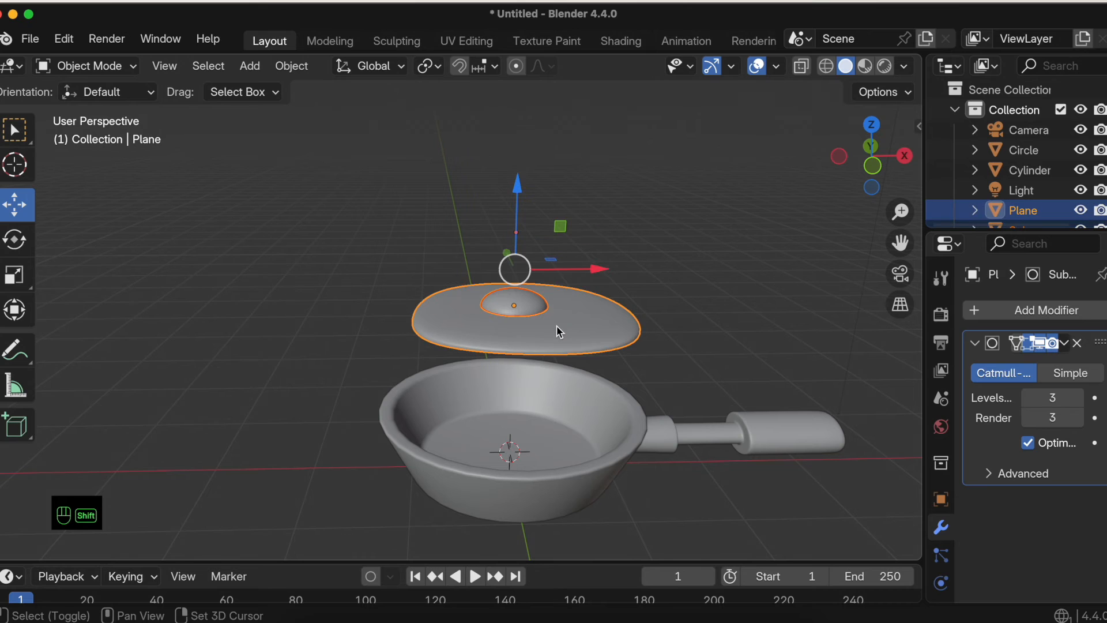
Step: Tilt the dome and flat form slightly together, and rotate both around the Z axis
key("r")
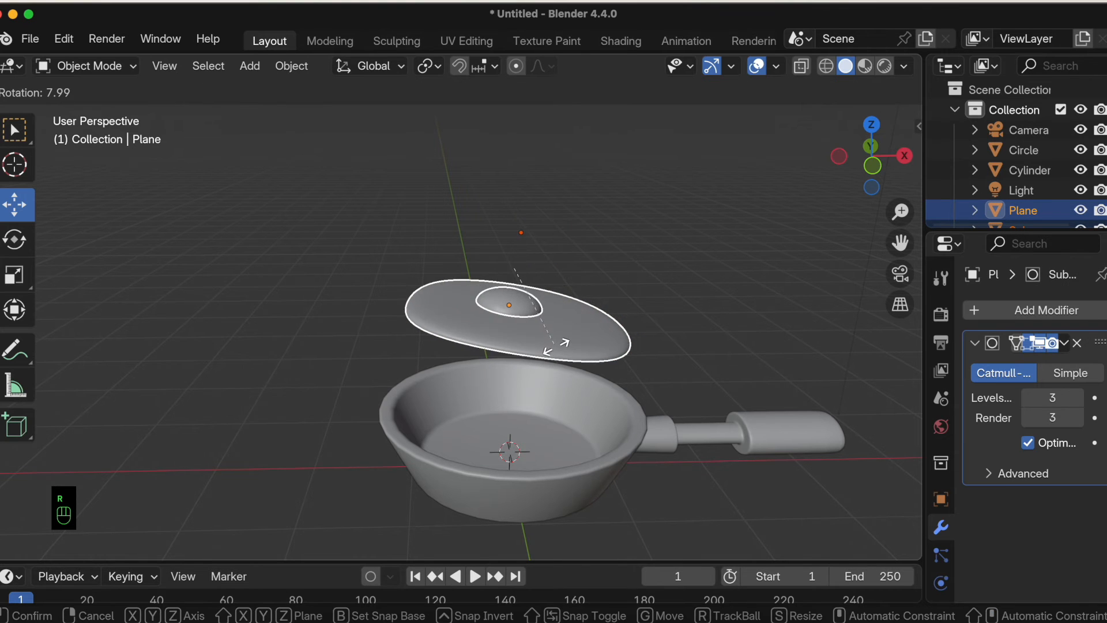
left_click(576, 333)
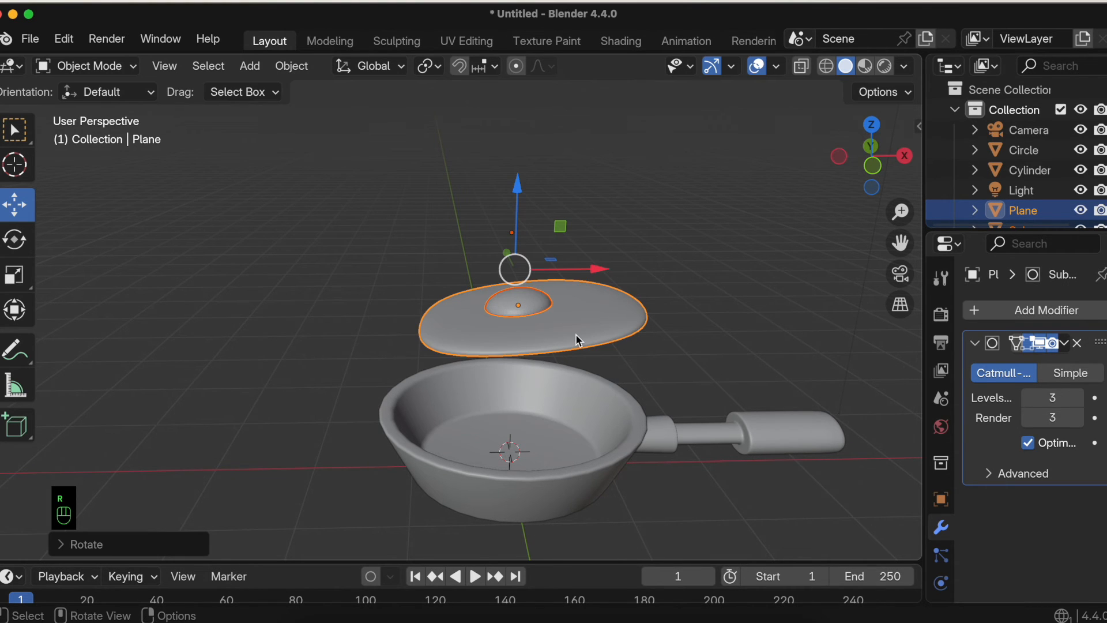
key("r")
key("z")
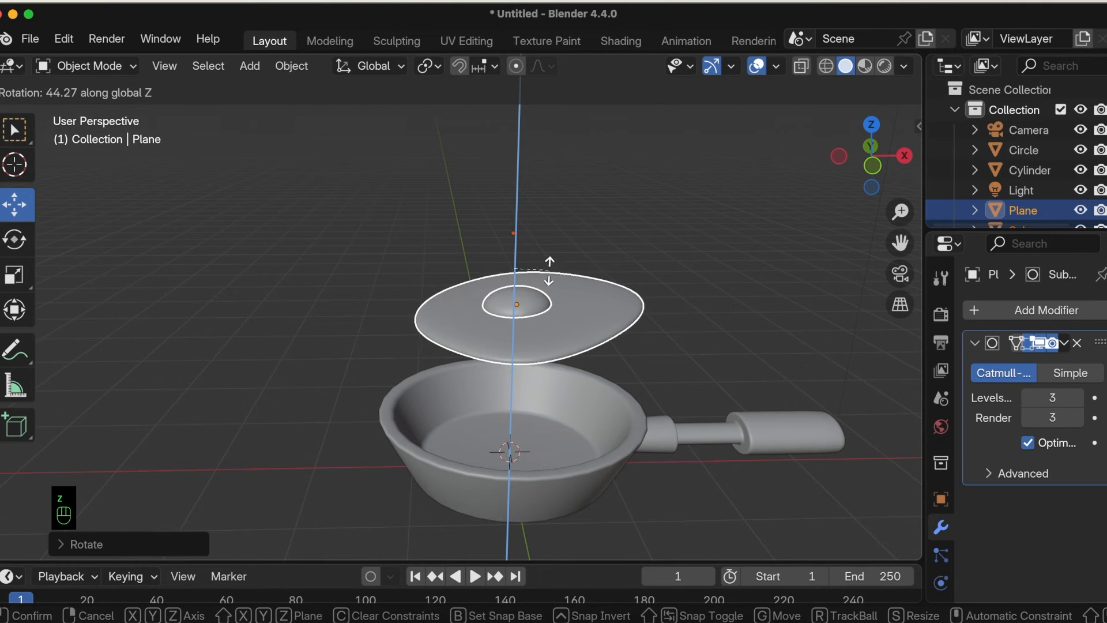
left_click(542, 247)
middle_click_drag(542, 247, 547, 254)
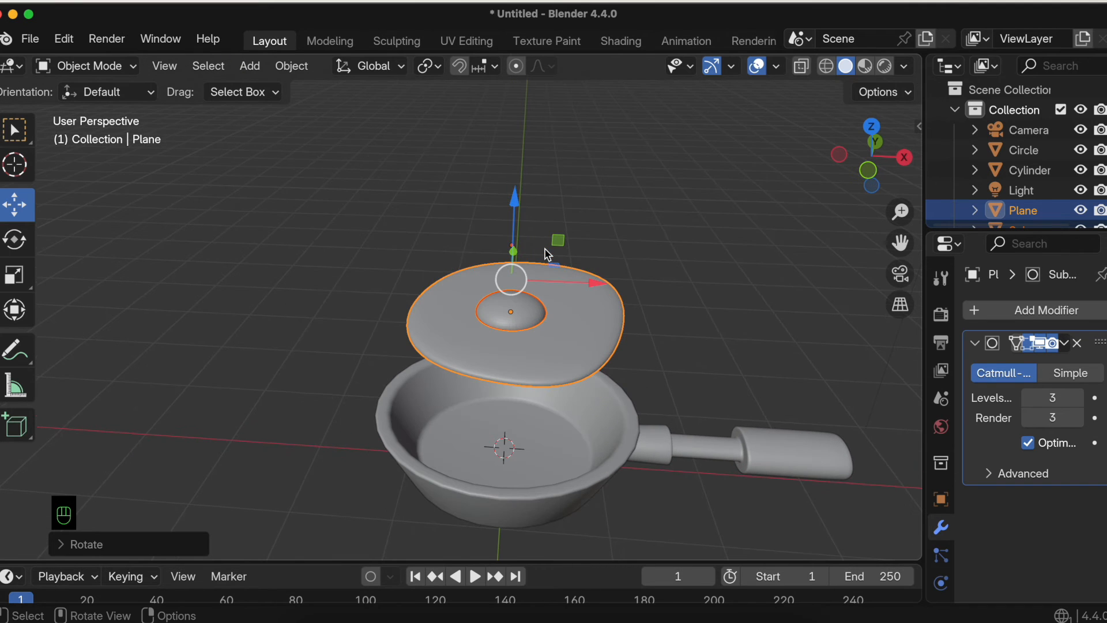
Step: Create a new material on the pan body with base color #646464
left_click(481, 494)
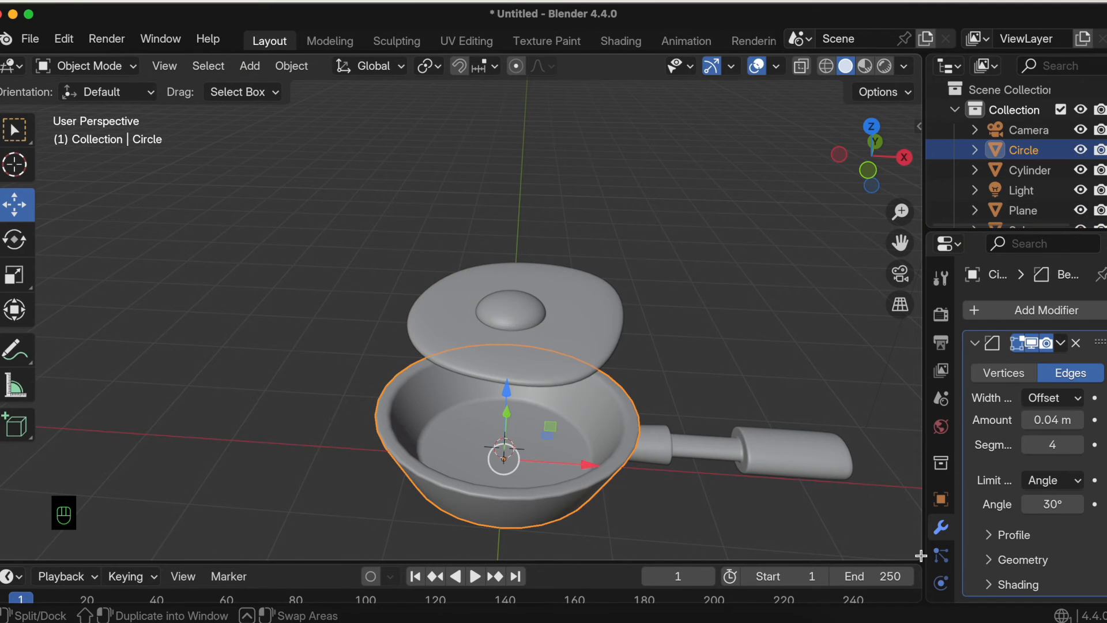
scroll(941, 562, "down", 3)
left_click(941, 580)
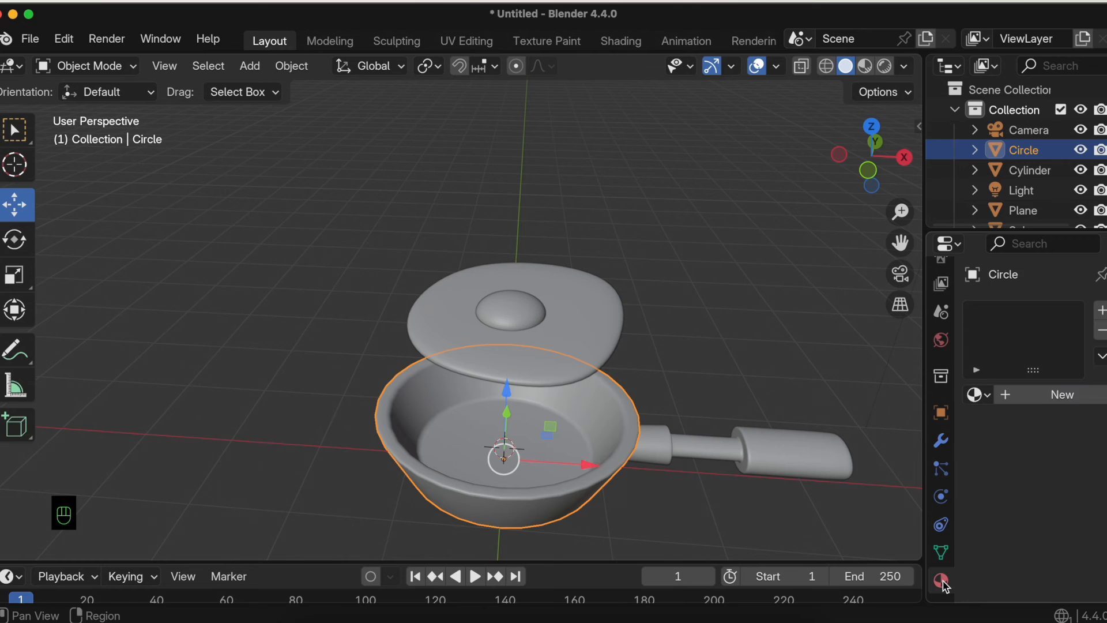
left_click(1046, 393)
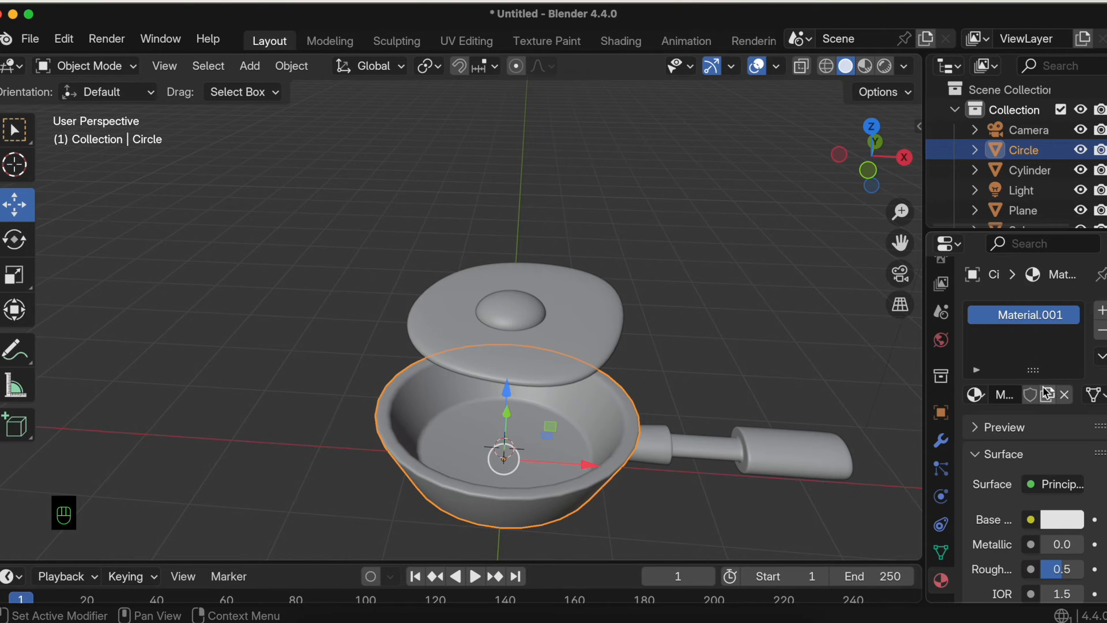
left_click(1055, 520)
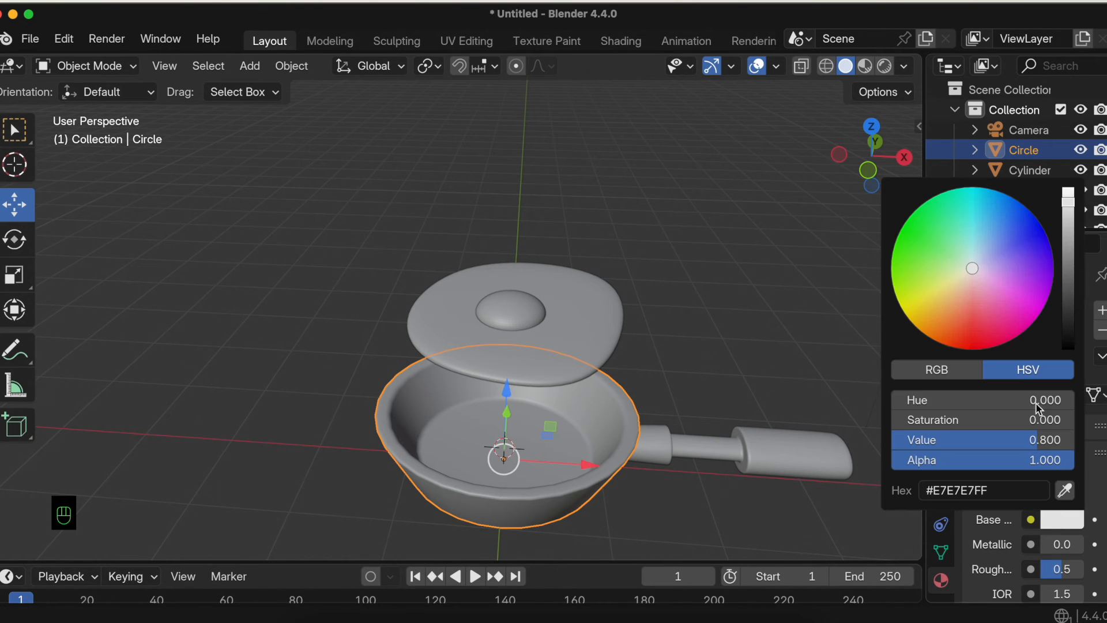
double_click(957, 489)
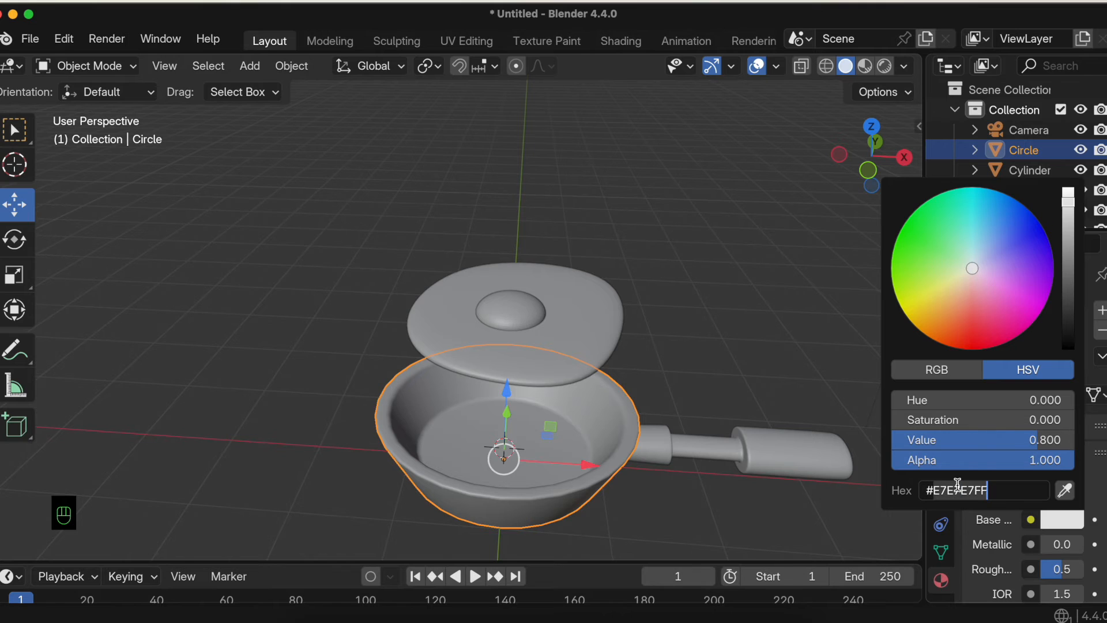
type("646464")
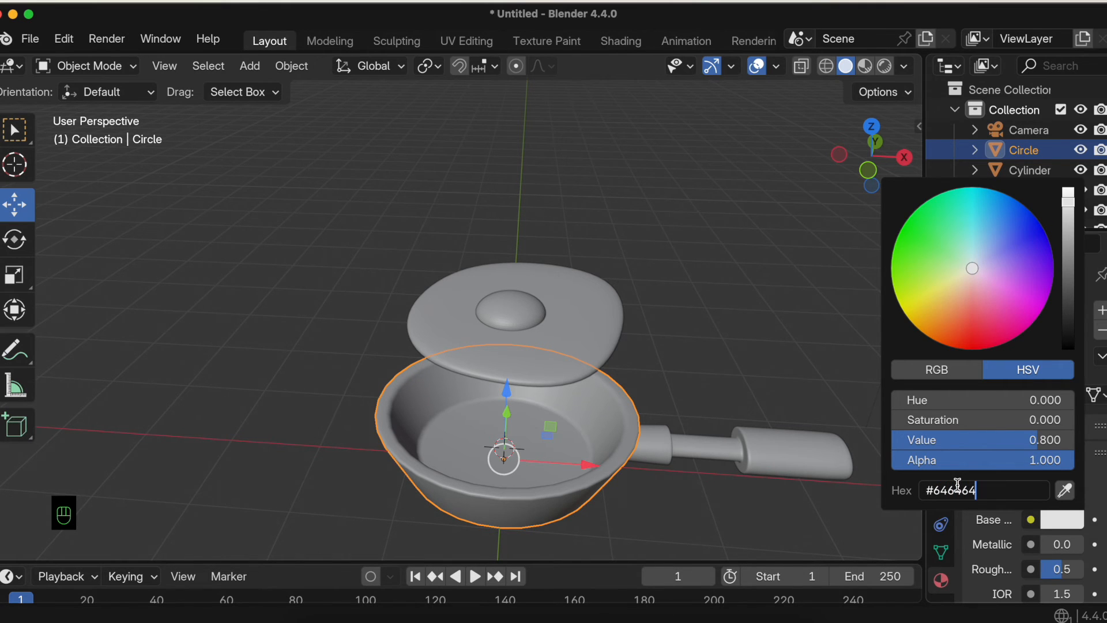
key("Return")
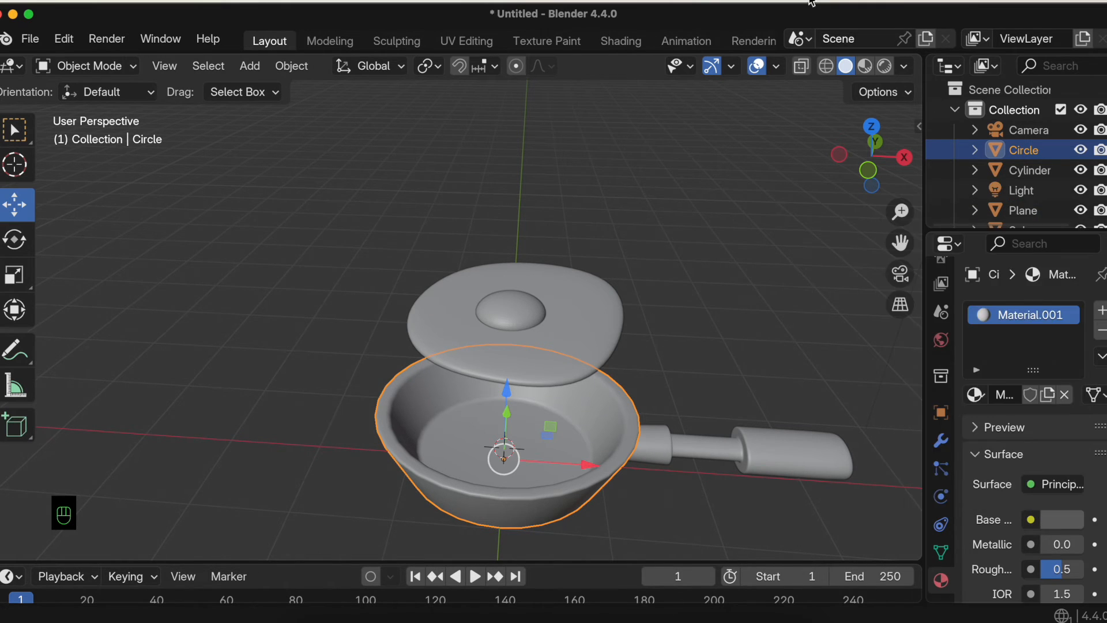
Step: Show the scene in Material Preview shading and set the pan material's Metallic to 0.5
left_click(864, 67)
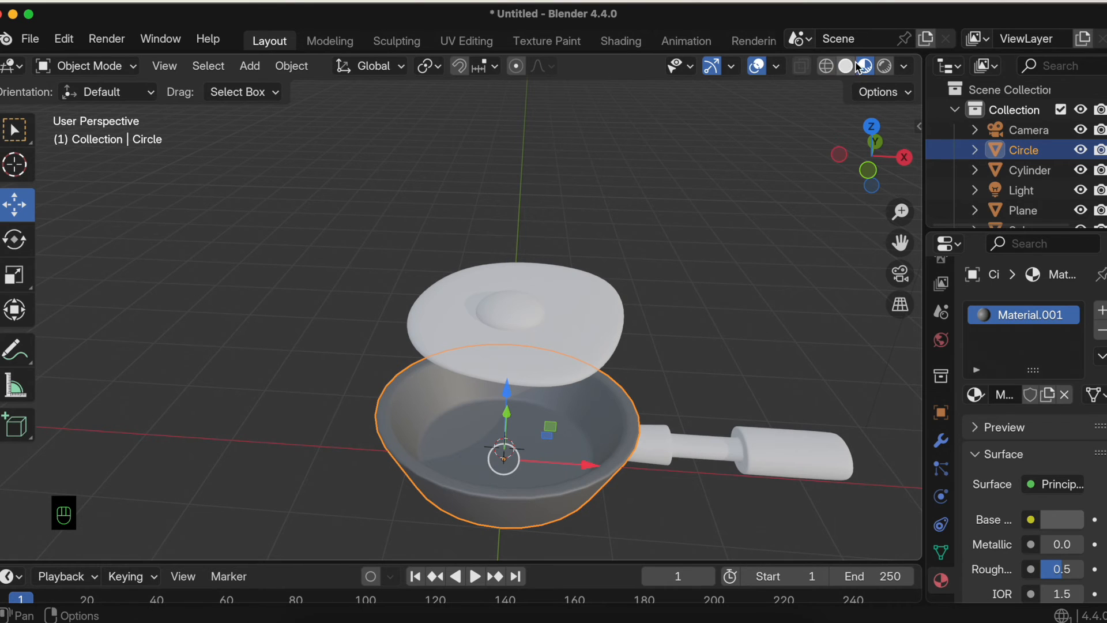
scroll(1023, 450, "down", 5)
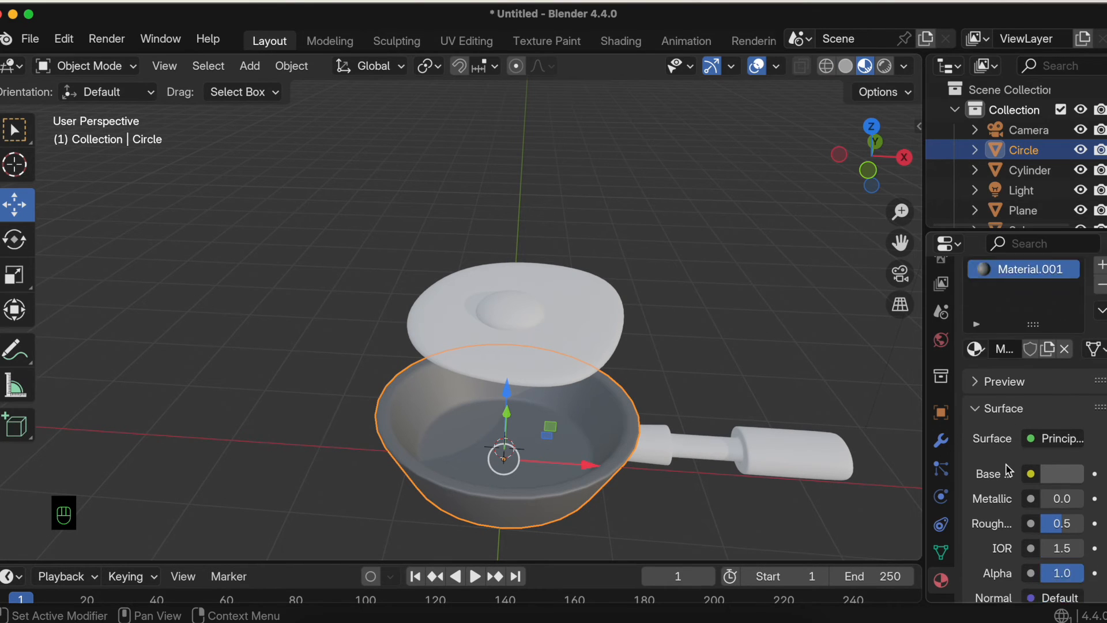
left_click_drag(1061, 399, 1084, 399)
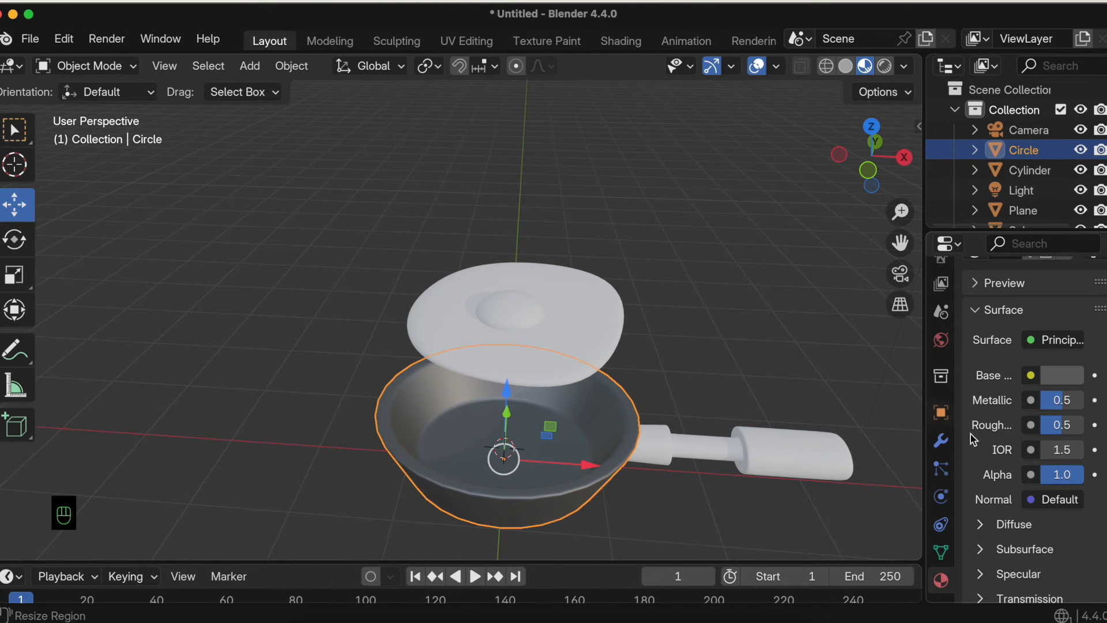
scroll(749, 382, "down", 5)
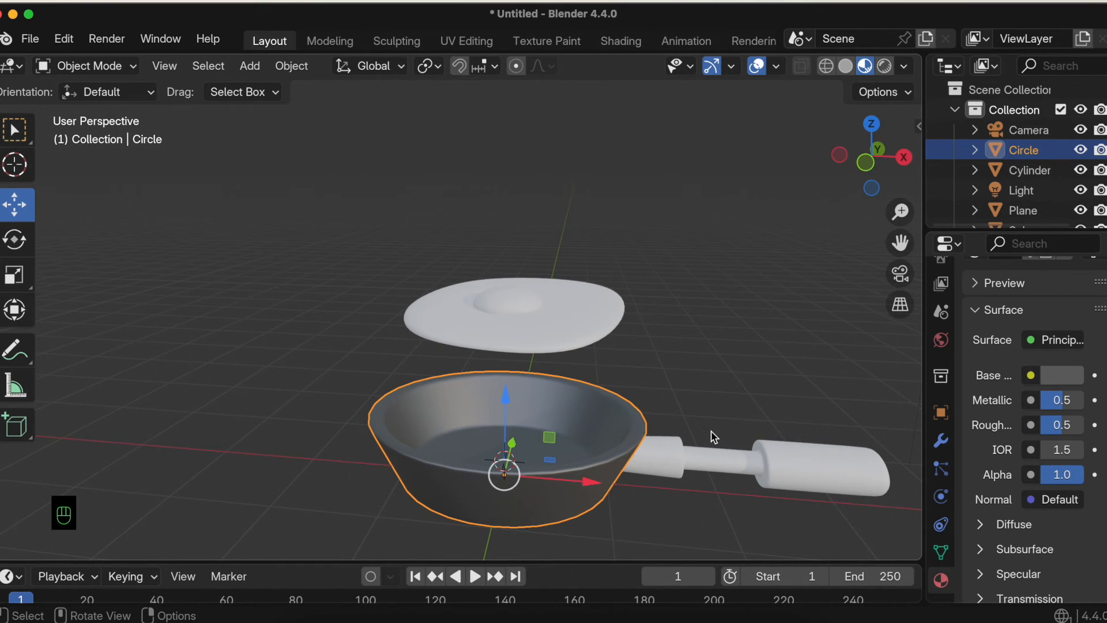
Step: Assign the pan's existing Material.001 to the handle
left_click(662, 456)
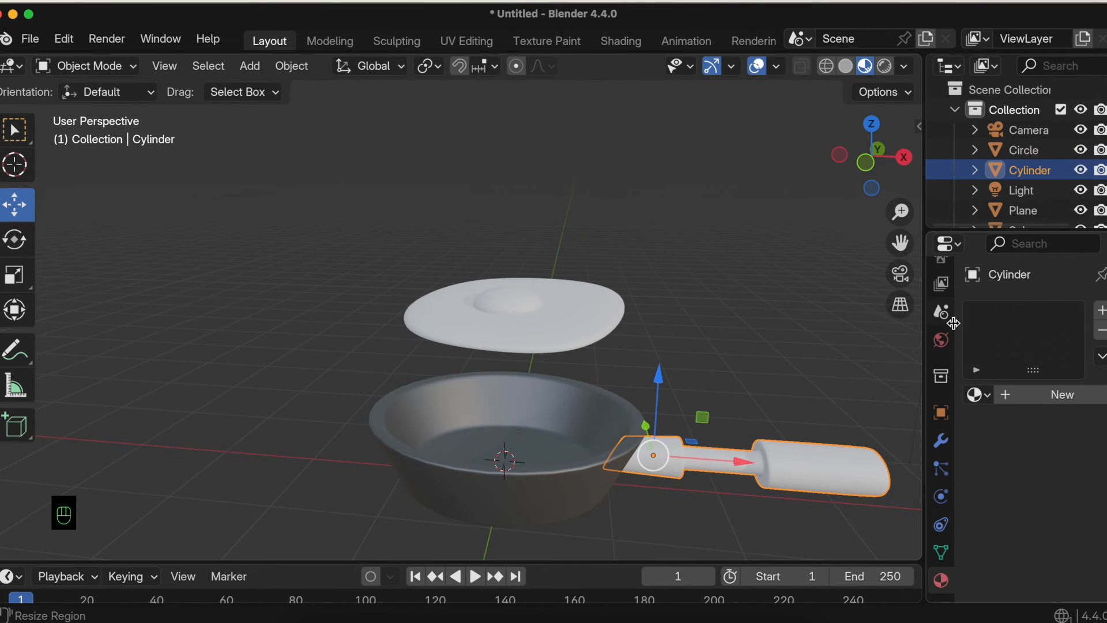
left_click(978, 394)
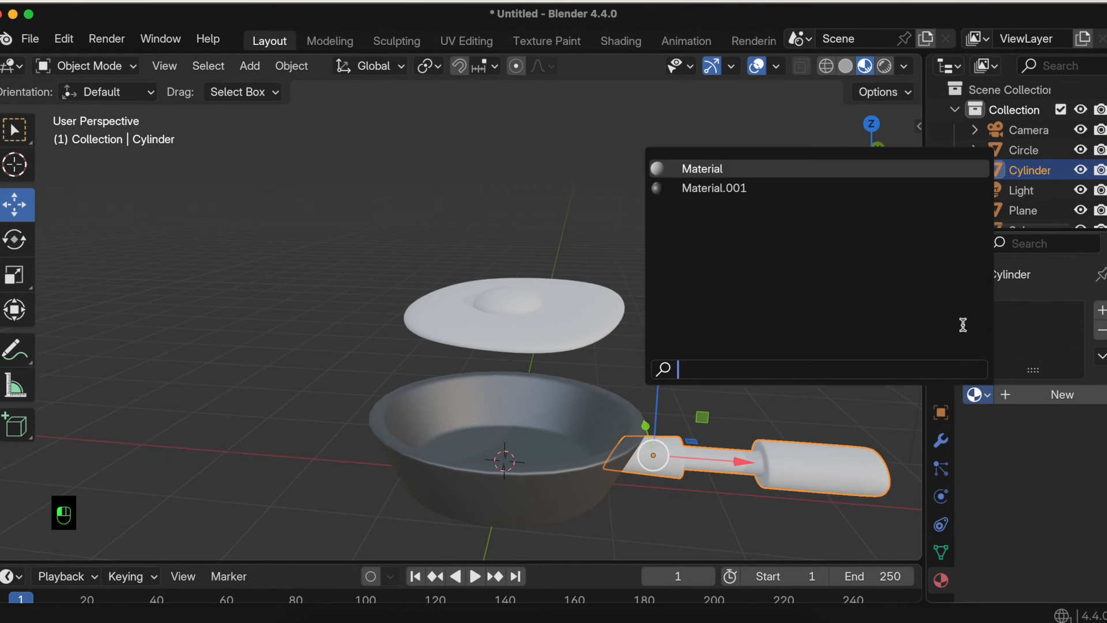
left_click(723, 189)
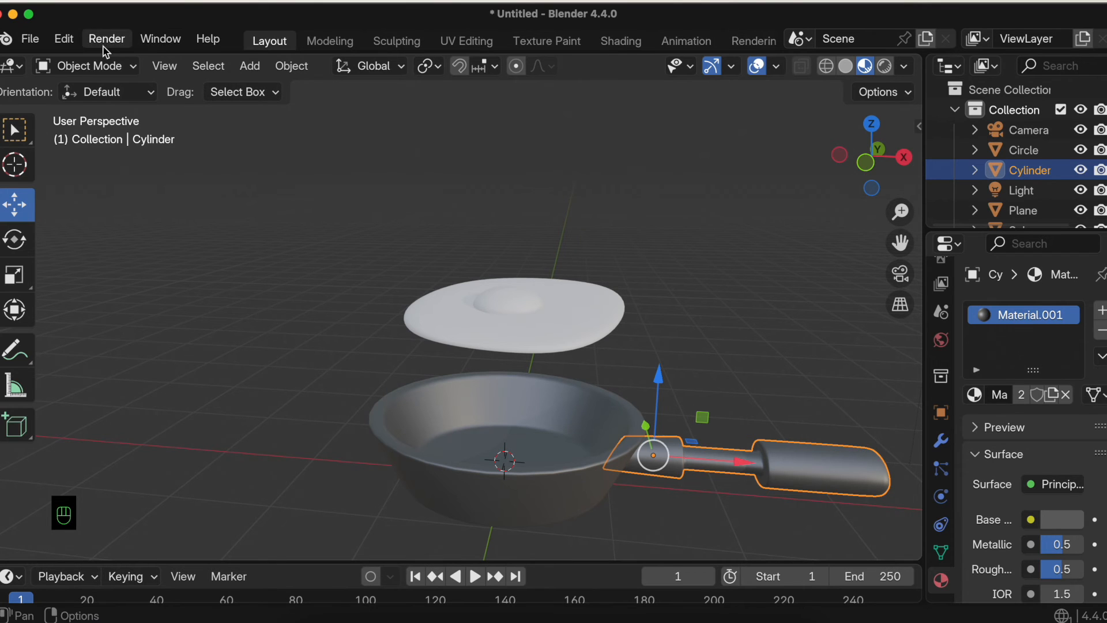
Step: Enter Edit Mode on the handle and select only the vertices of its thick outer grip in wireframe shading
left_click(87, 66)
left_click(75, 112)
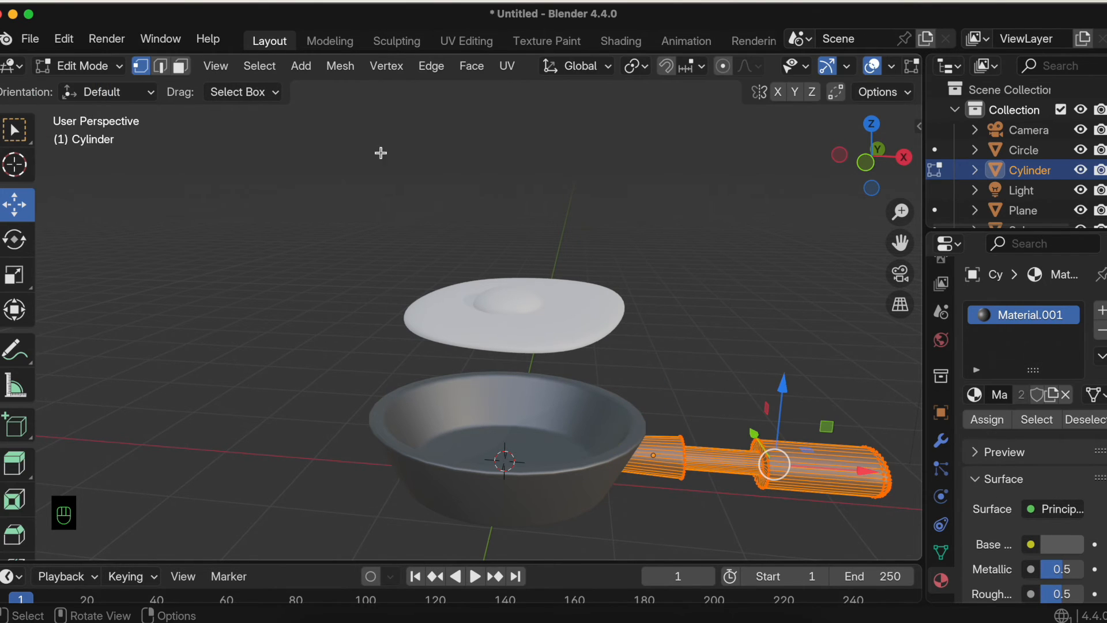
middle_click_drag(802, 365, 618, 319, "shift")
scroll(862, 73, "down", 5)
left_click(828, 66)
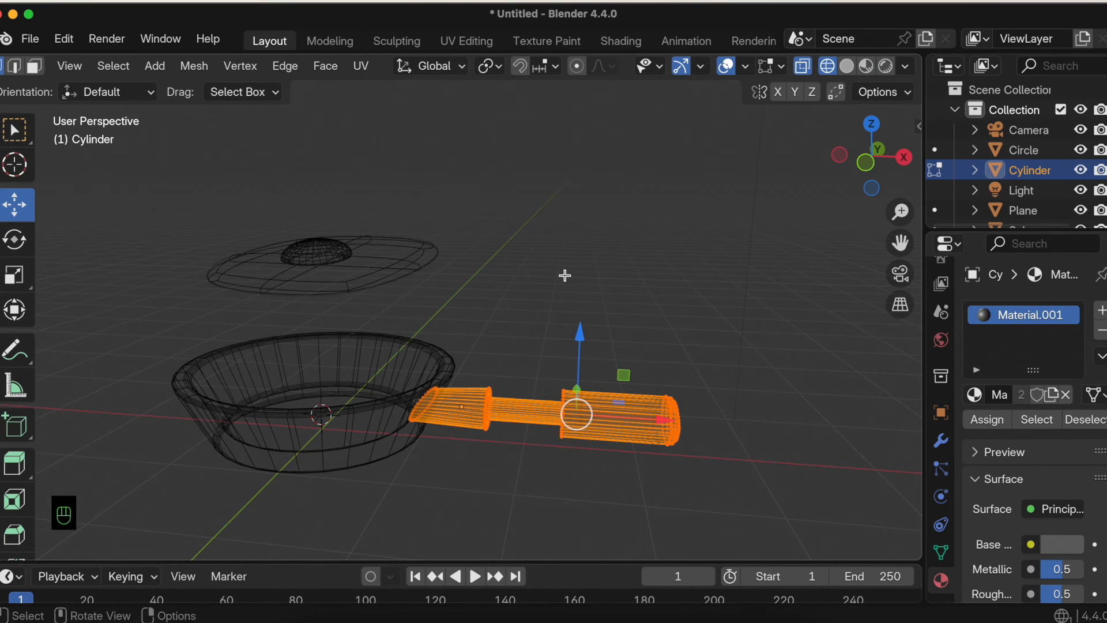
left_click_drag(557, 363, 700, 448)
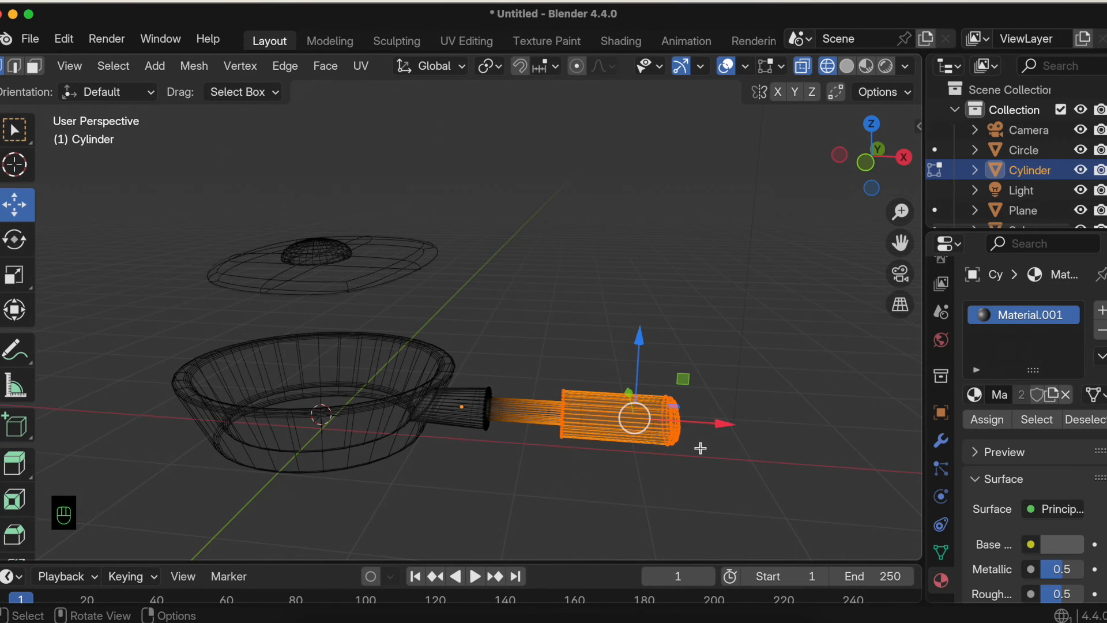
Step: Add a second material slot to the handle and create a new material in it for the selected grip
scroll(701, 448, "left", 5)
scroll(701, 448, "right", 6)
scroll(700, 448, "left", 2)
scroll(701, 448, "left", 3)
scroll(700, 448, "up", 2)
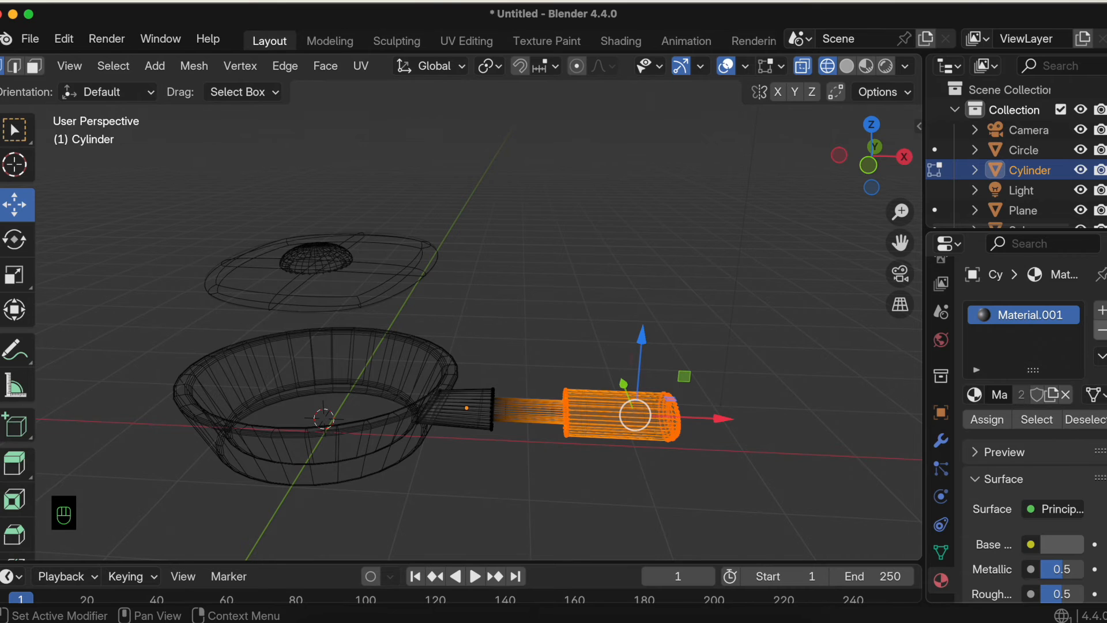
left_click(1101, 310)
left_click(1035, 435)
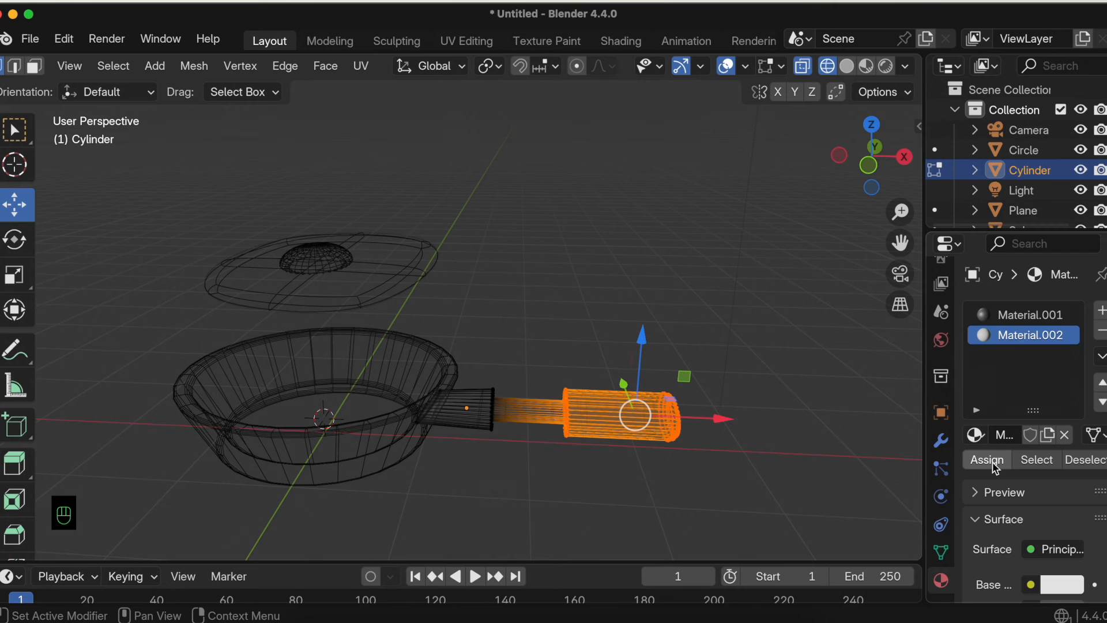
Step: Switch to the Shading workspace and add a Texture Coordinate node well before the grip material's Principled BSDF
left_click(621, 40)
left_click_drag(528, 370, 548, 271)
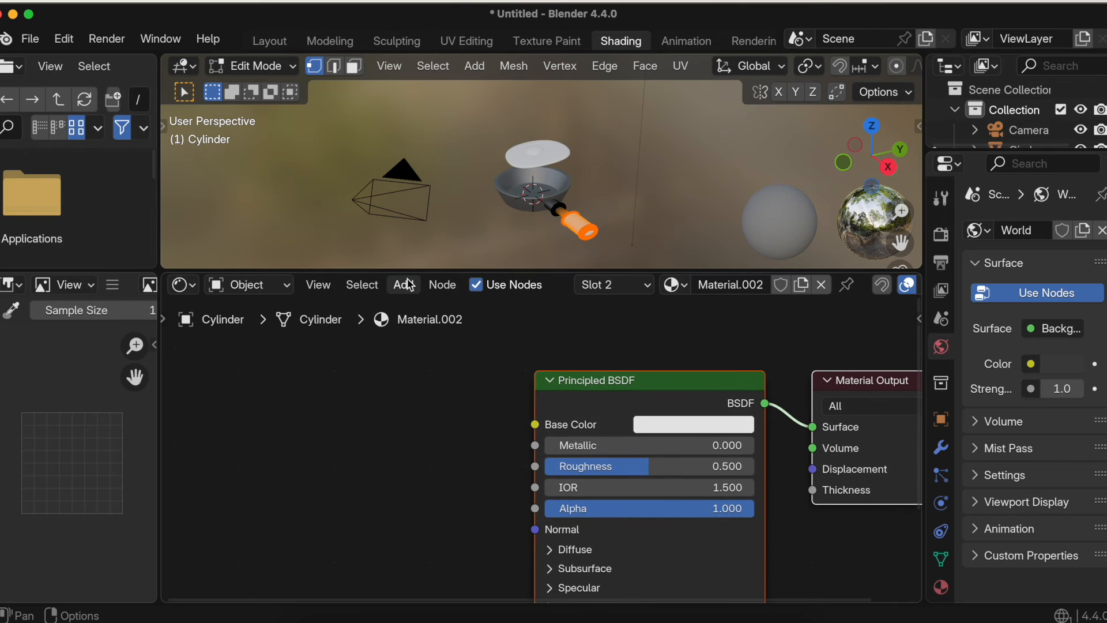
left_click(407, 285)
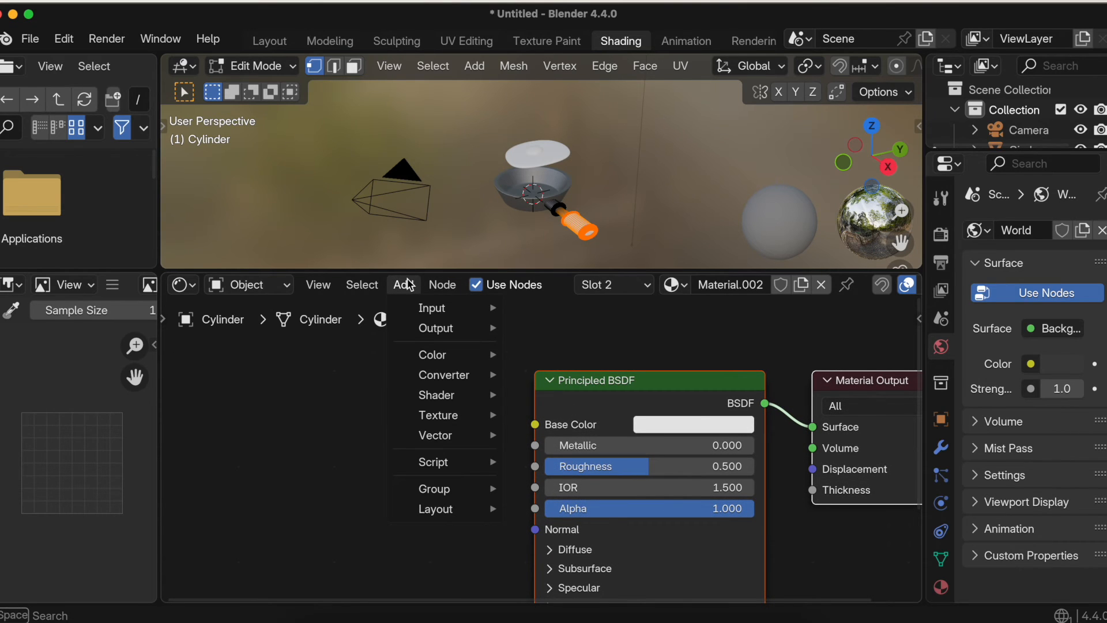
type("text")
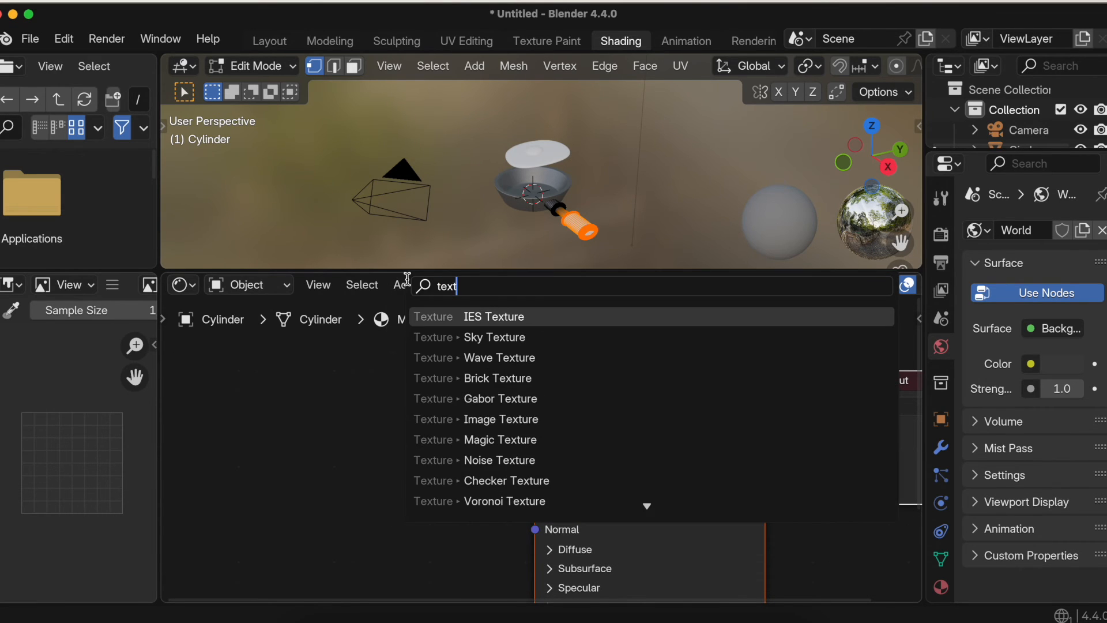
type("ure c")
key("Return")
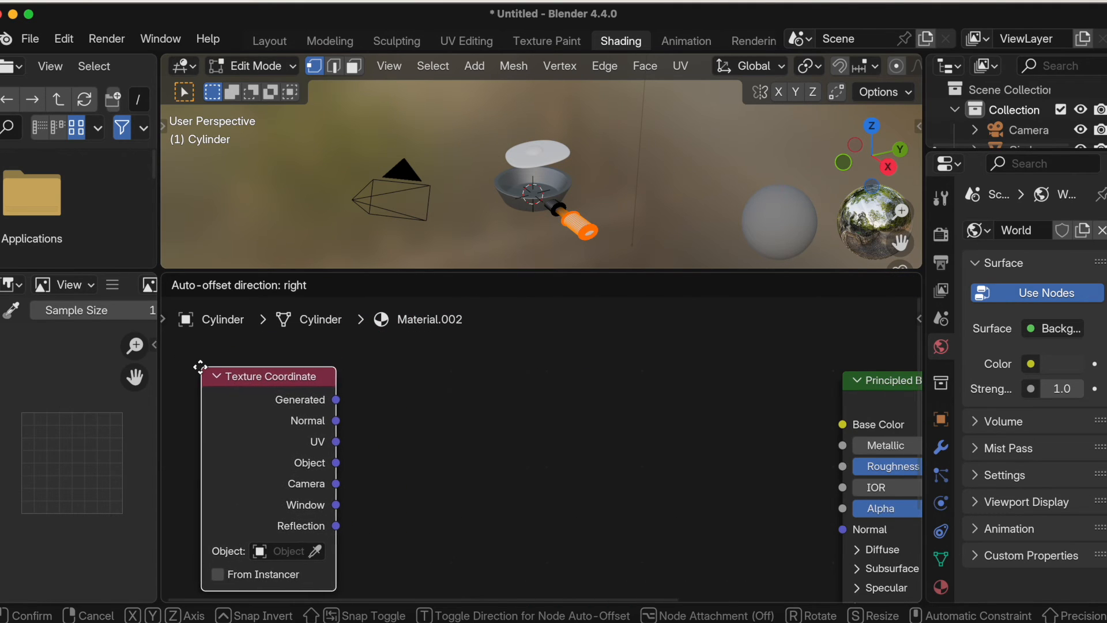
left_click(197, 368)
Step: Add a Mapping node beside the Texture Coordinate node
left_click(402, 284)
type("mapping")
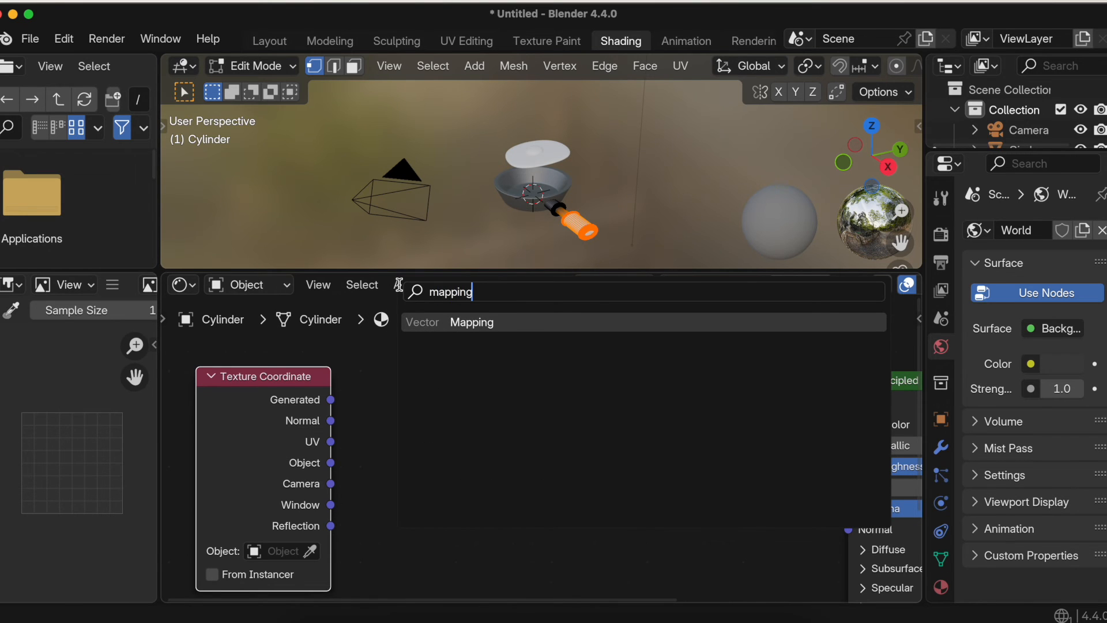
key("Return")
left_click(372, 369)
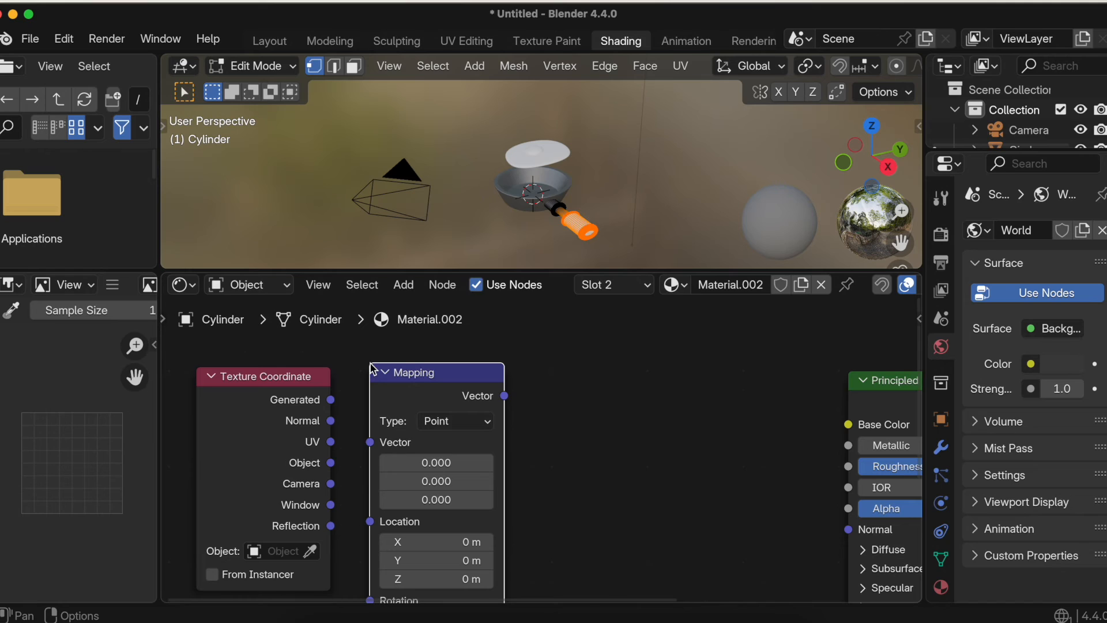
Step: Add a Noise Texture node between the Mapping node and the Principled BSDF
left_click(408, 287)
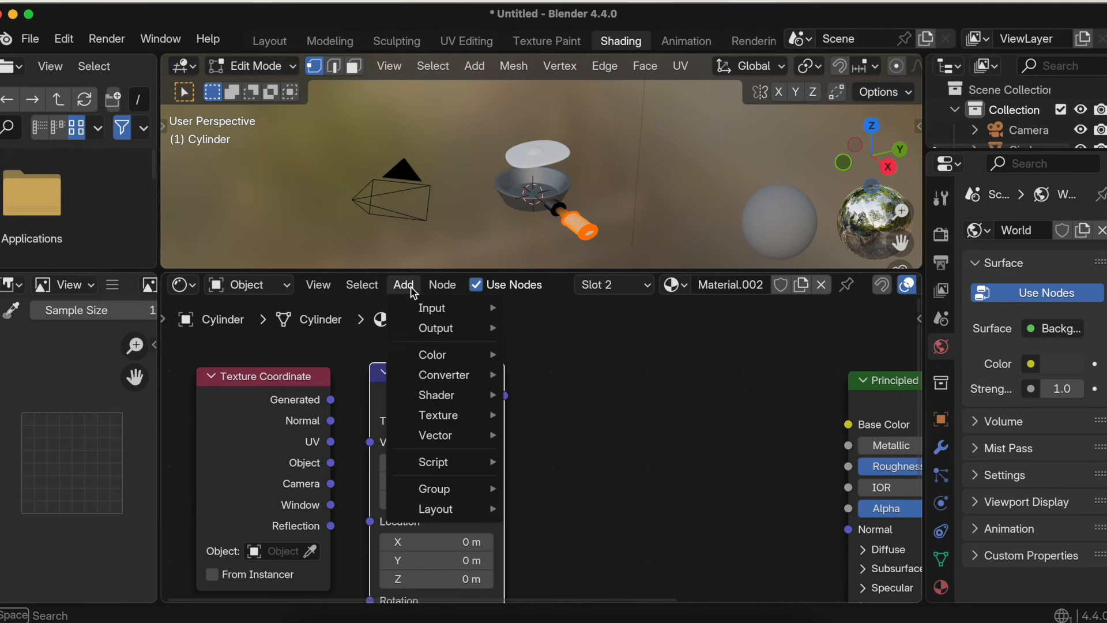
type("nois")
type("tex")
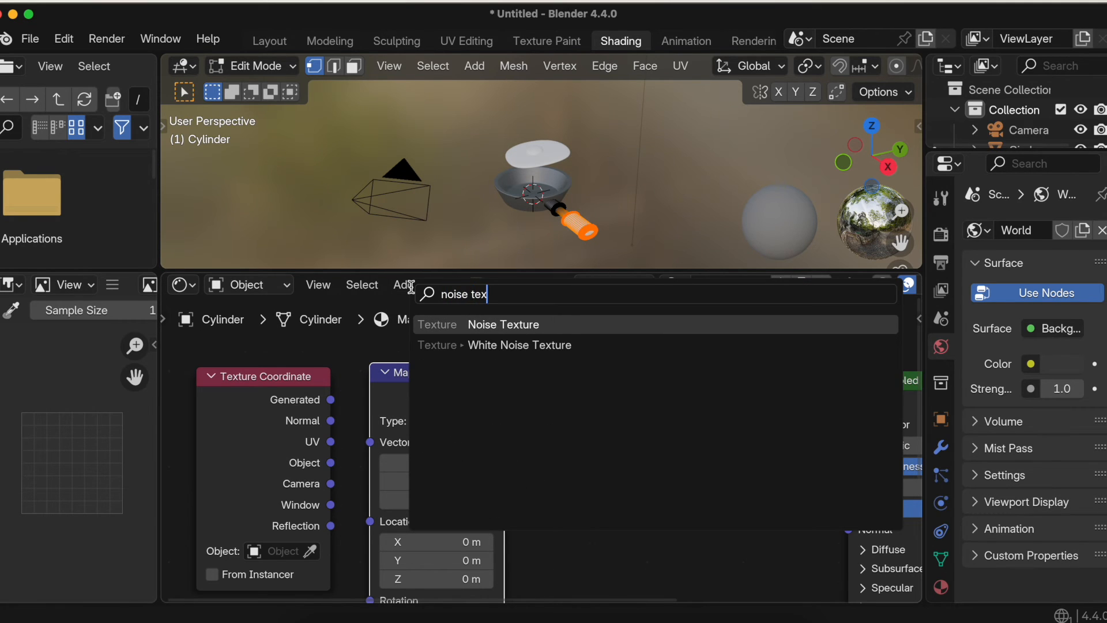
key("Return")
left_click(530, 358)
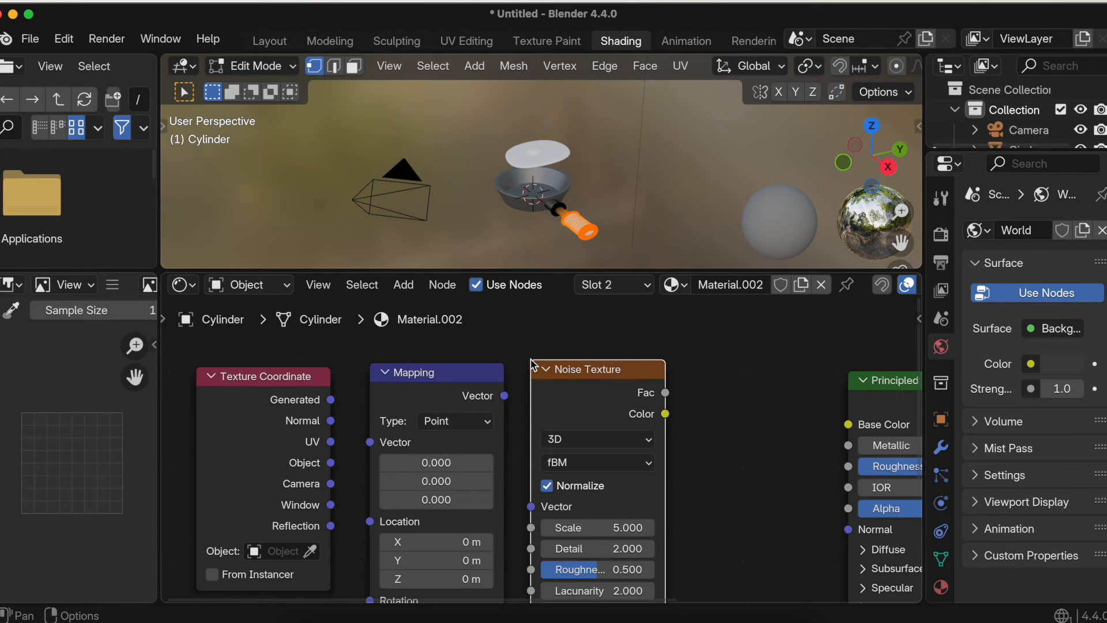
Step: Move the Principled BSDF and Material Output nodes farther from the Noise Texture node to free space between them
scroll(531, 364, "right", 10)
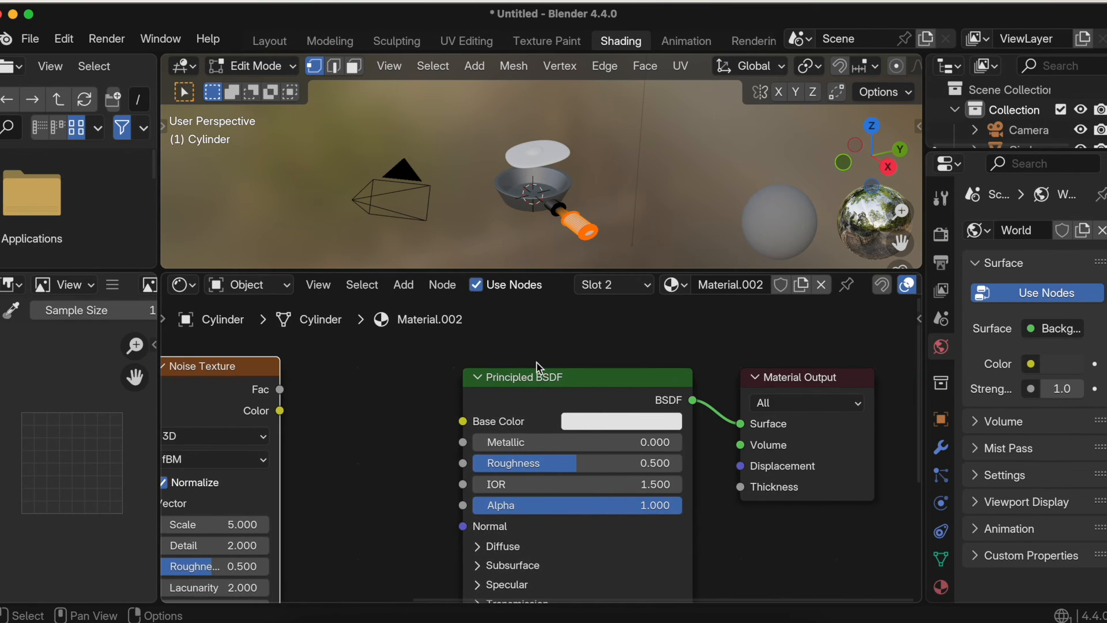
left_click_drag(551, 376, 598, 373)
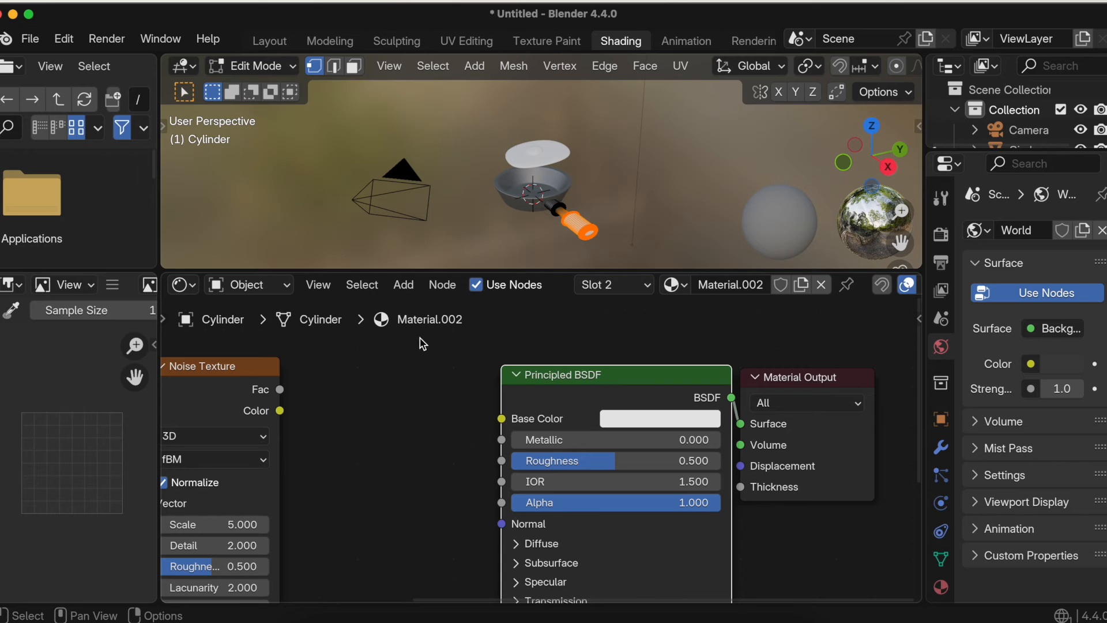
left_click_drag(764, 379, 835, 373)
left_click_drag(694, 379, 748, 369)
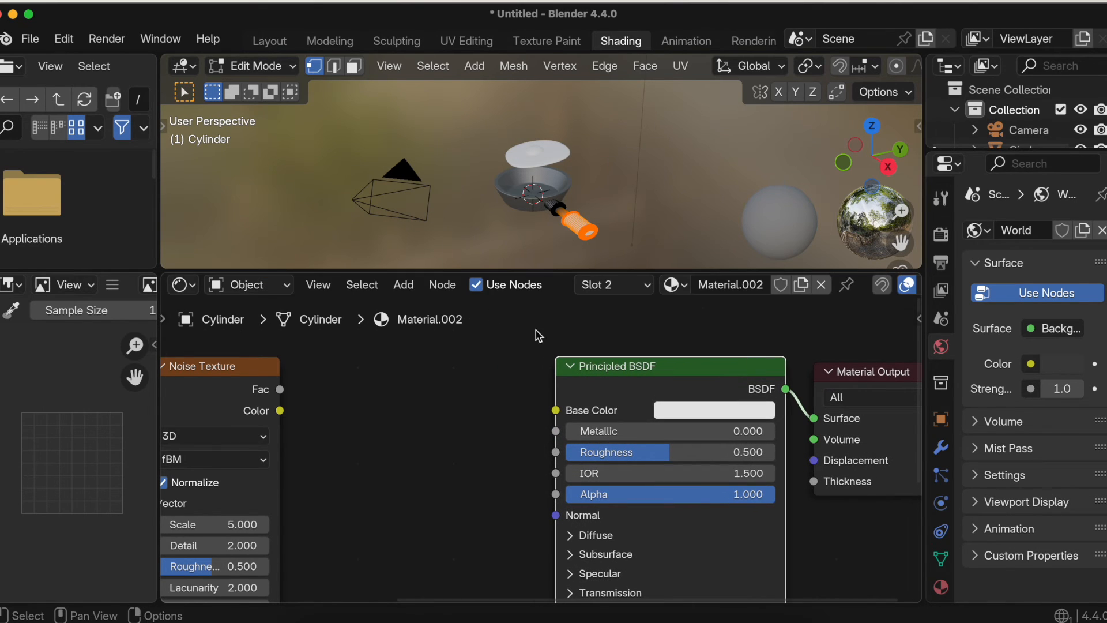
Step: Add a Color Ramp node between the Noise Texture and the Principled BSDF
left_click(403, 284)
type("col")
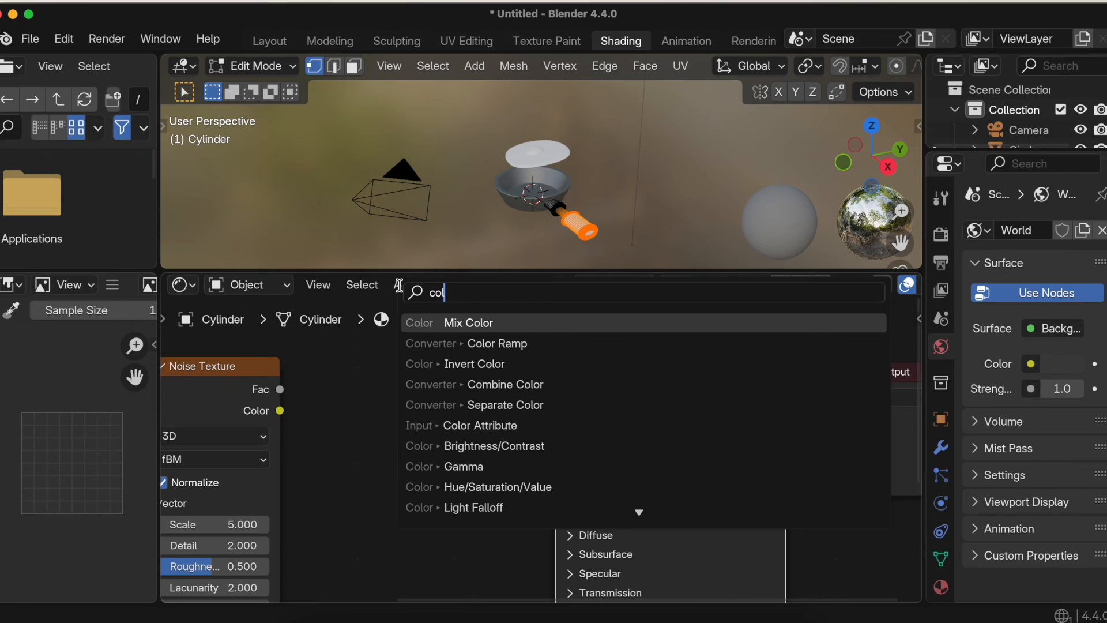
type("or ra")
key("Return")
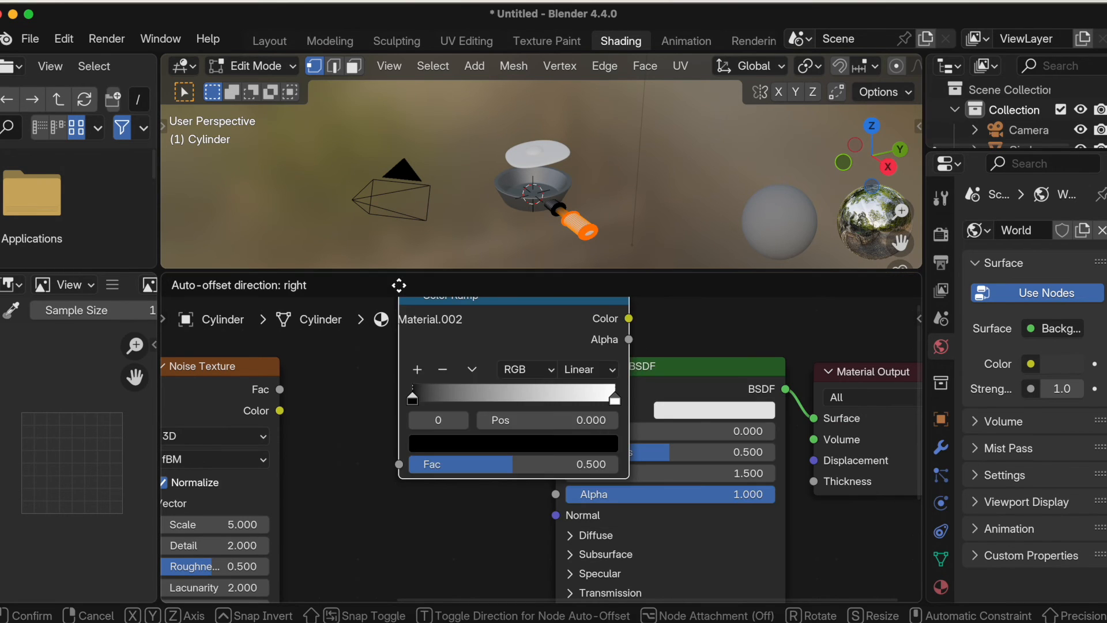
left_click(328, 372)
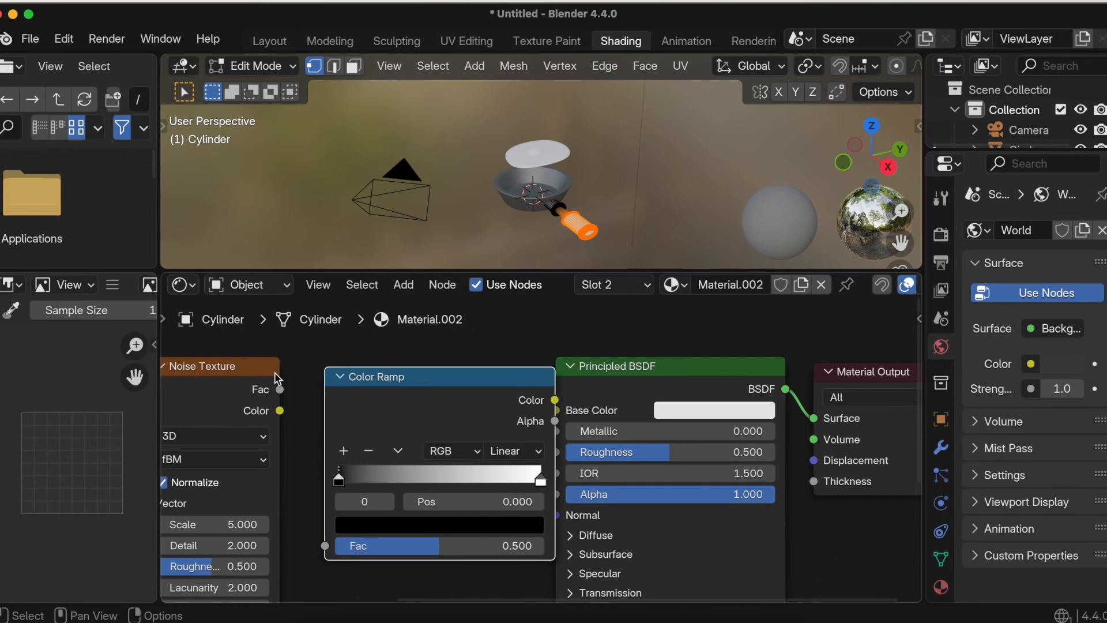
Step: Link Texture Coordinate's Generated output to Mapping's Vector, Mapping to the Noise Texture's Vector, and the noise Fac to the Color Ramp's Fac
scroll(227, 431, "left", 10)
left_click_drag(310, 395, 346, 434)
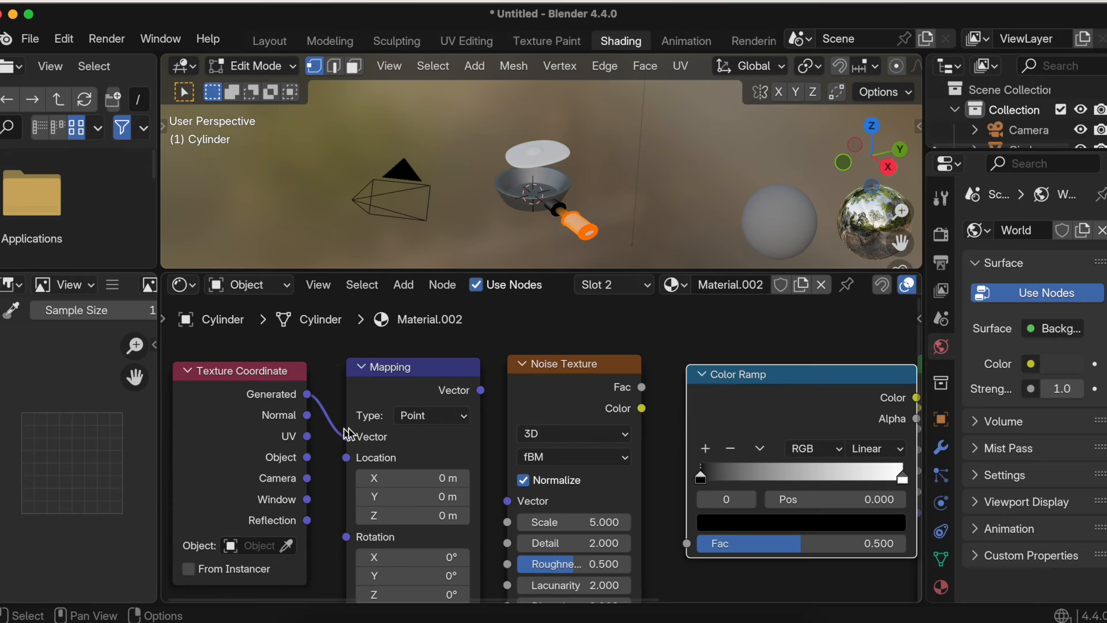
left_click_drag(480, 390, 512, 504)
left_click_drag(641, 387, 686, 543)
Step: Move the Color Ramp away from the Principled BSDF and link its Color output to Base Color
scroll(698, 478, "right", 10)
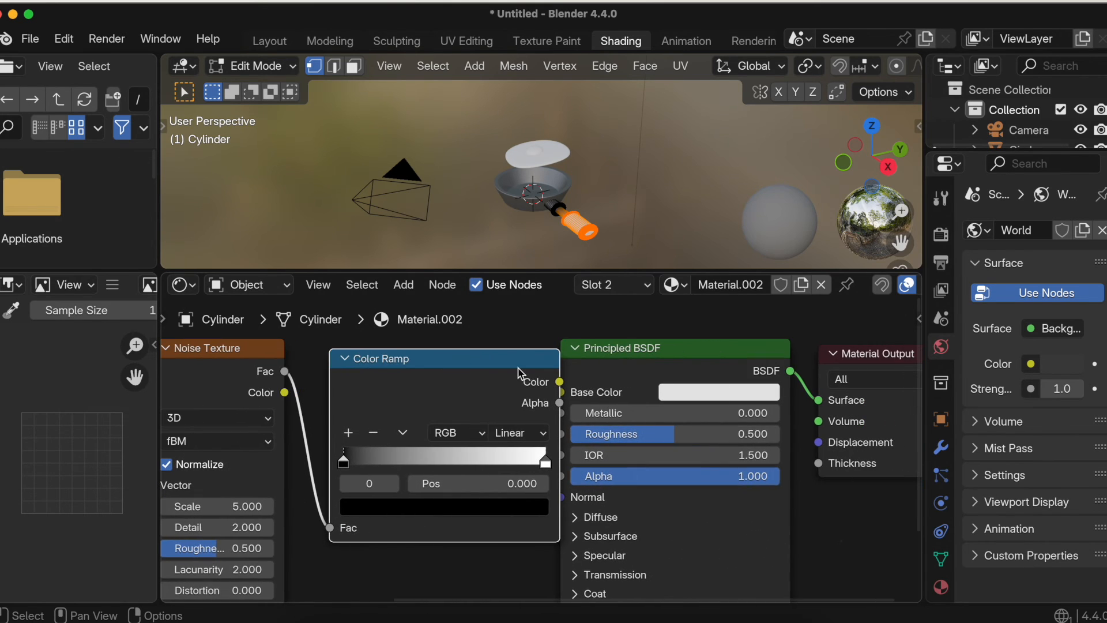
right_click(500, 373)
left_click_drag(369, 361, 336, 355)
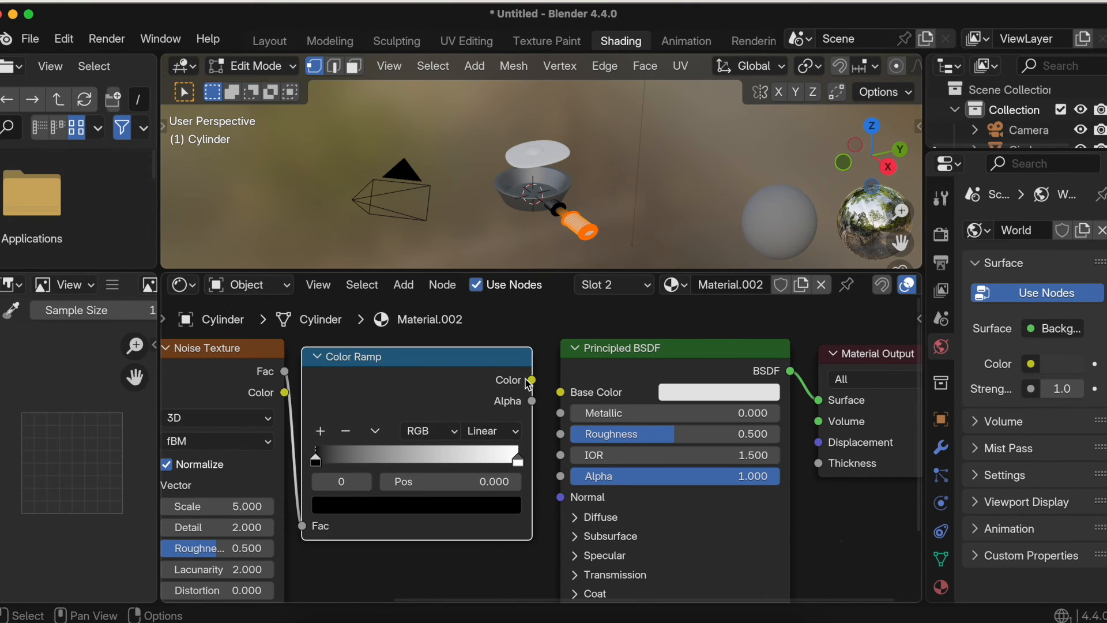
left_click_drag(531, 380, 554, 395)
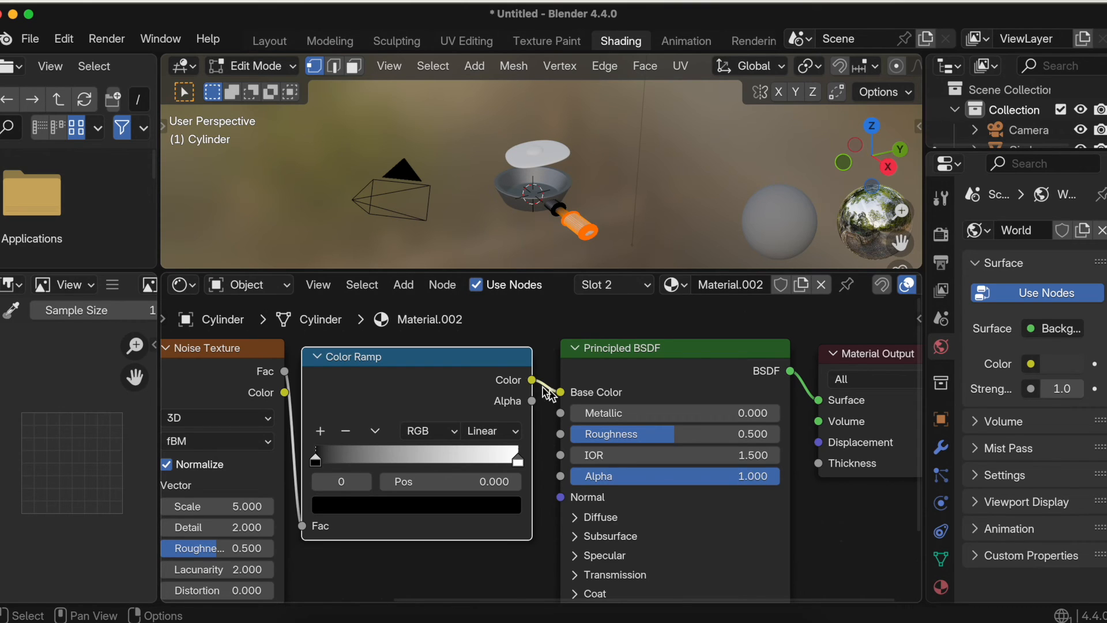
Step: Set the Color Ramp's first stop to the tan color with hex C5A787
left_click(326, 506)
left_click(374, 476)
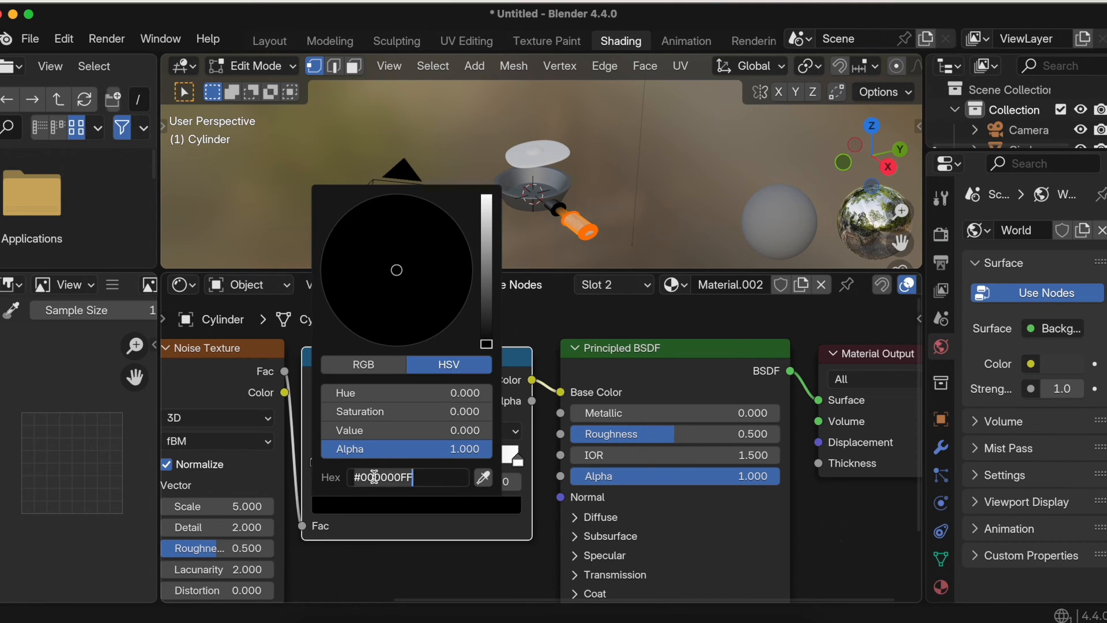
double_click(374, 477)
type("c5")
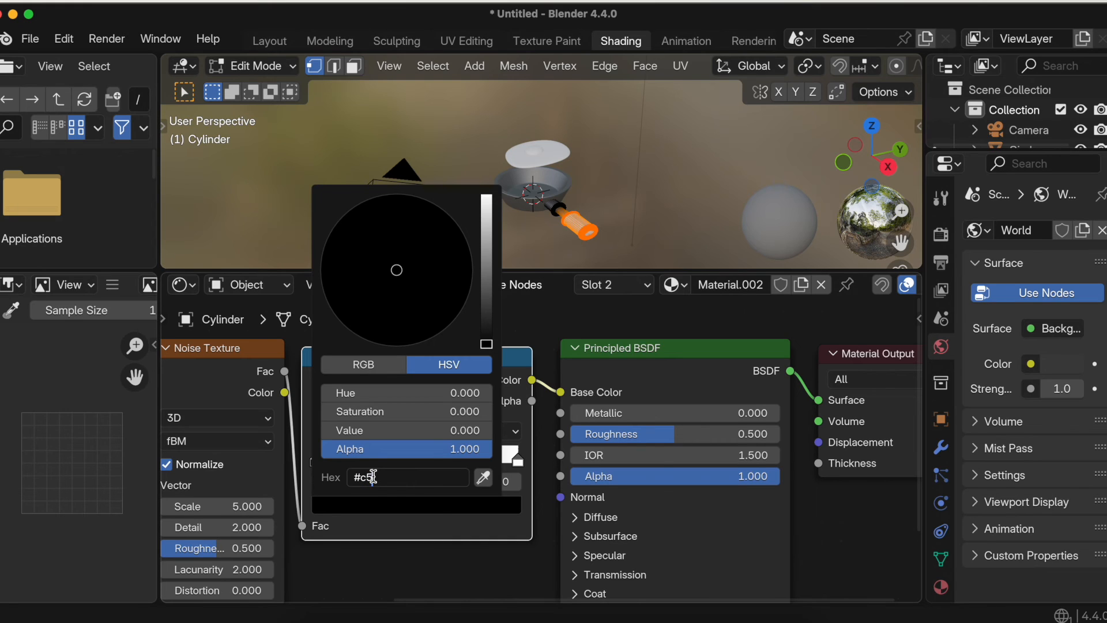
type("a787")
key("Return")
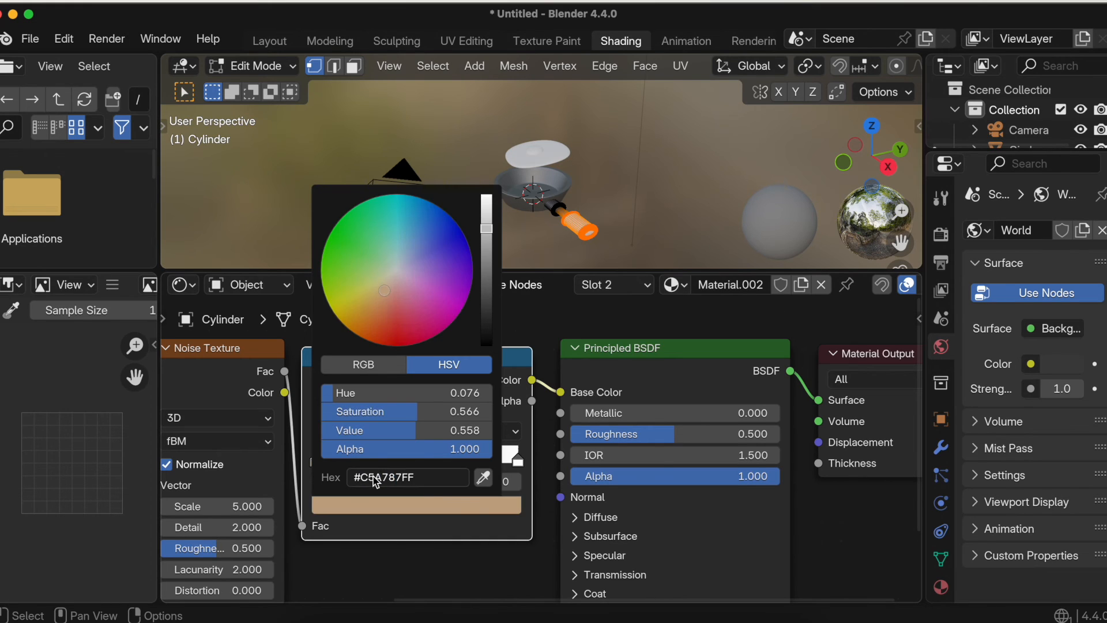
Step: Set the Color Ramp's end stop to the dark brown color with hex 532B28
left_click(518, 460)
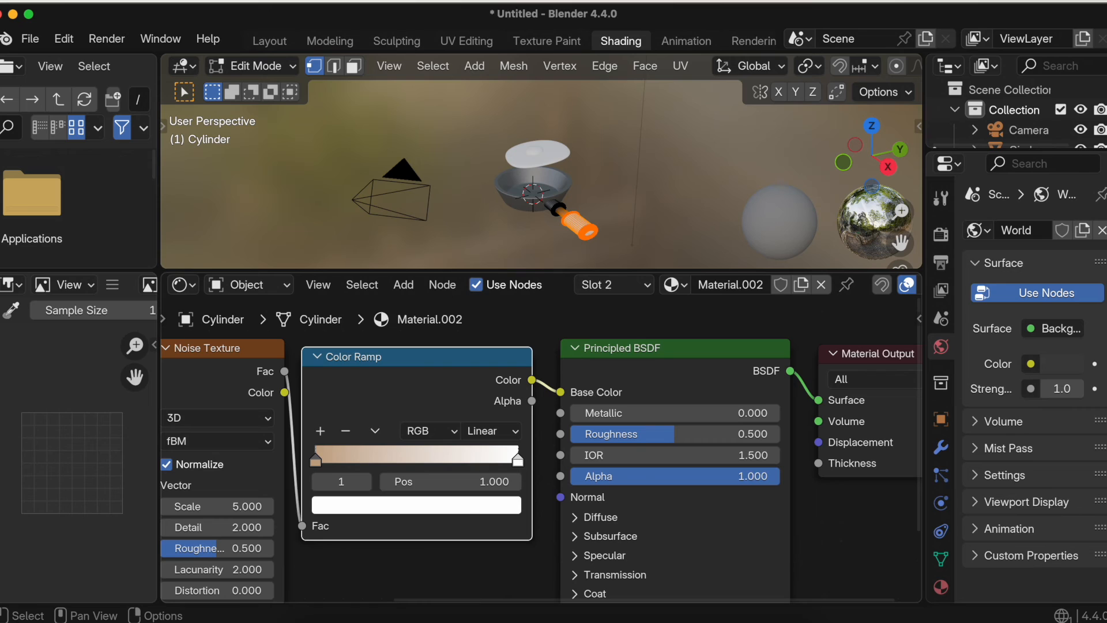
left_click(464, 507)
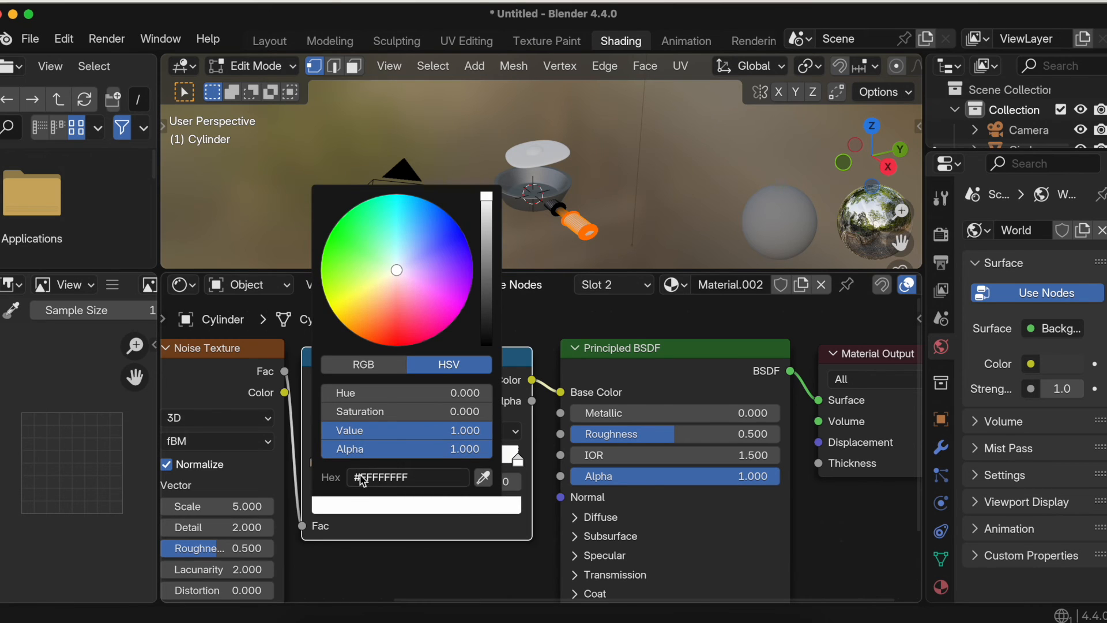
double_click(388, 477)
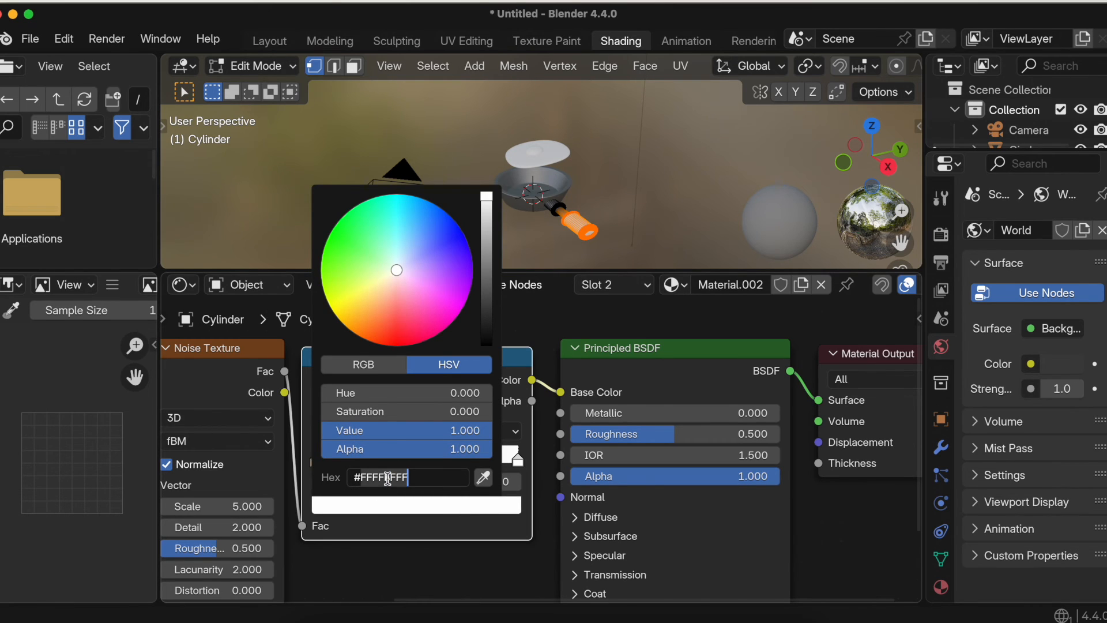
type("53")
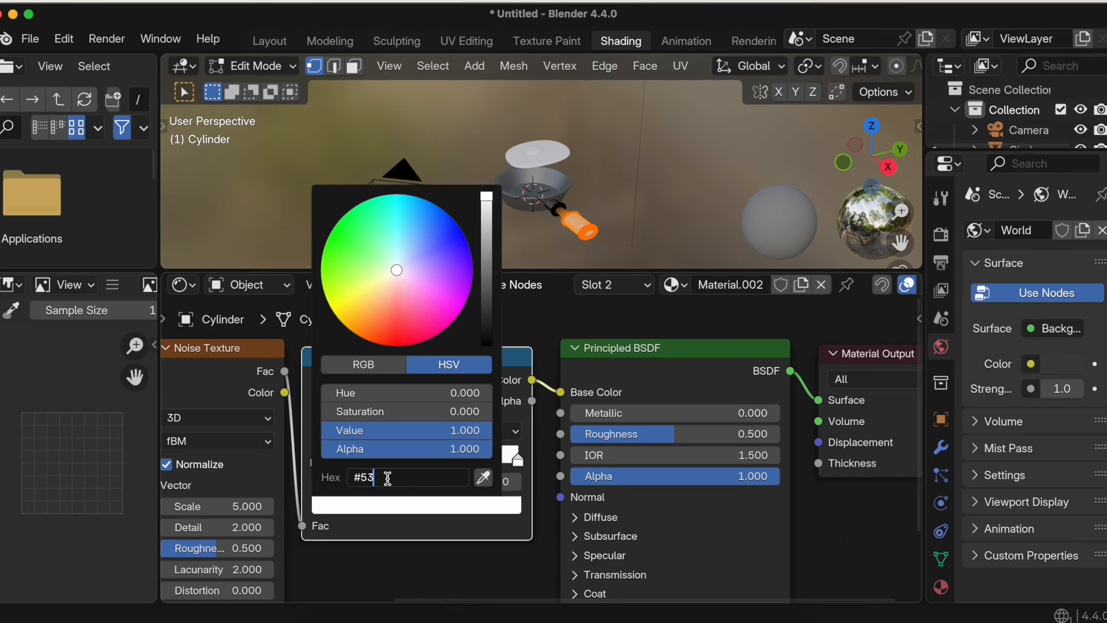
type("2b28")
key("Return")
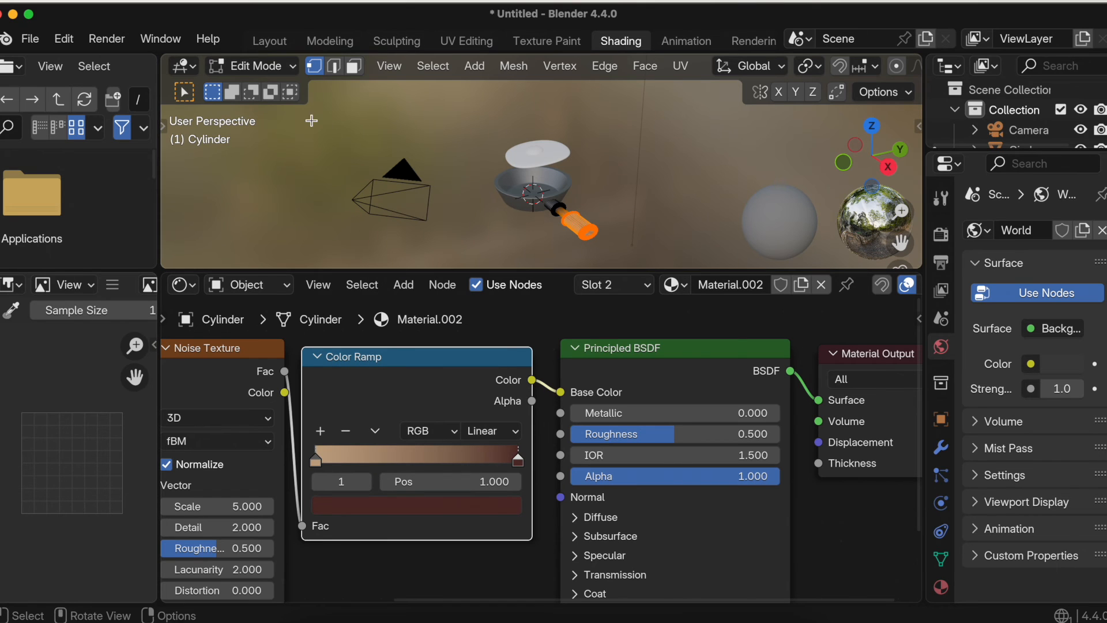
Step: Return the handle to Object Mode and inspect the grip's noise texture from the side
left_click(256, 66)
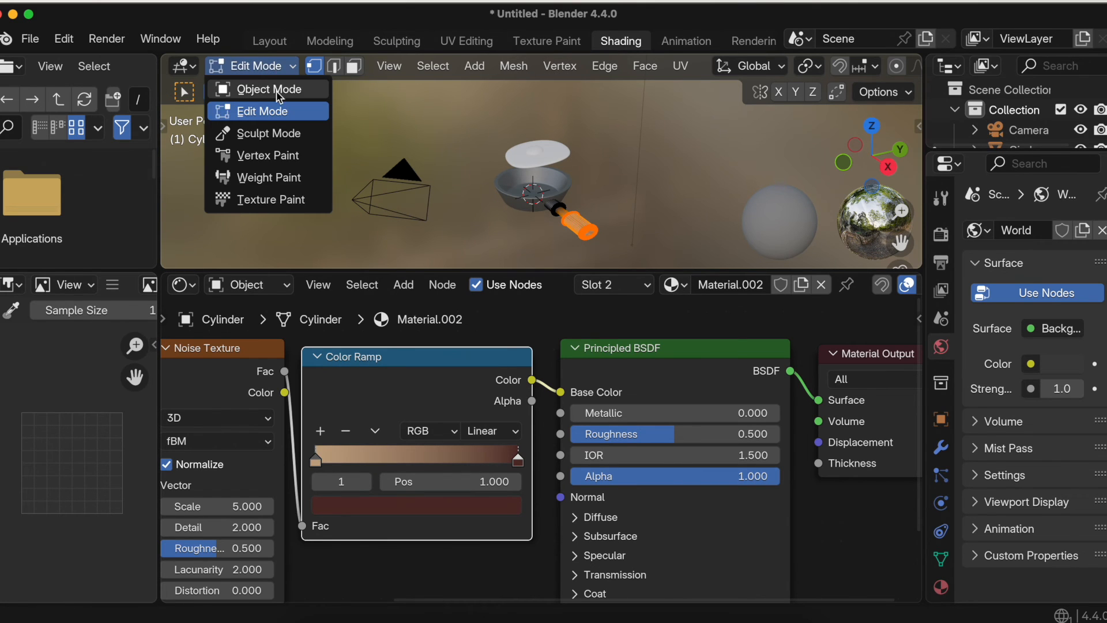
left_click(260, 89)
scroll(500, 156, "left", 5)
scroll(693, 194, "up", 4)
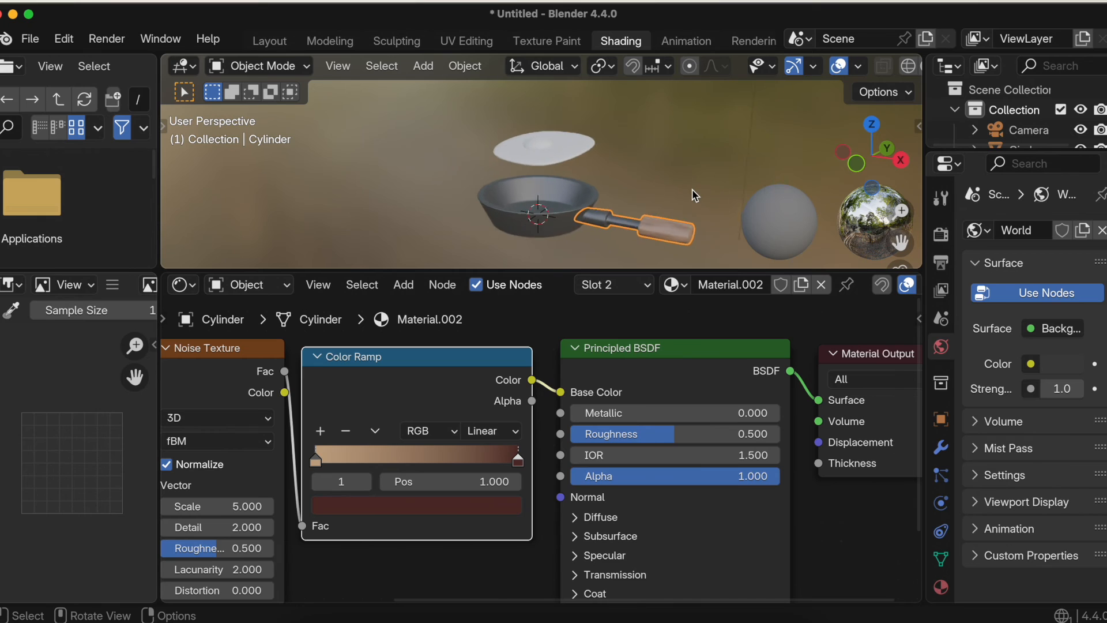
scroll(692, 190, "down", 5)
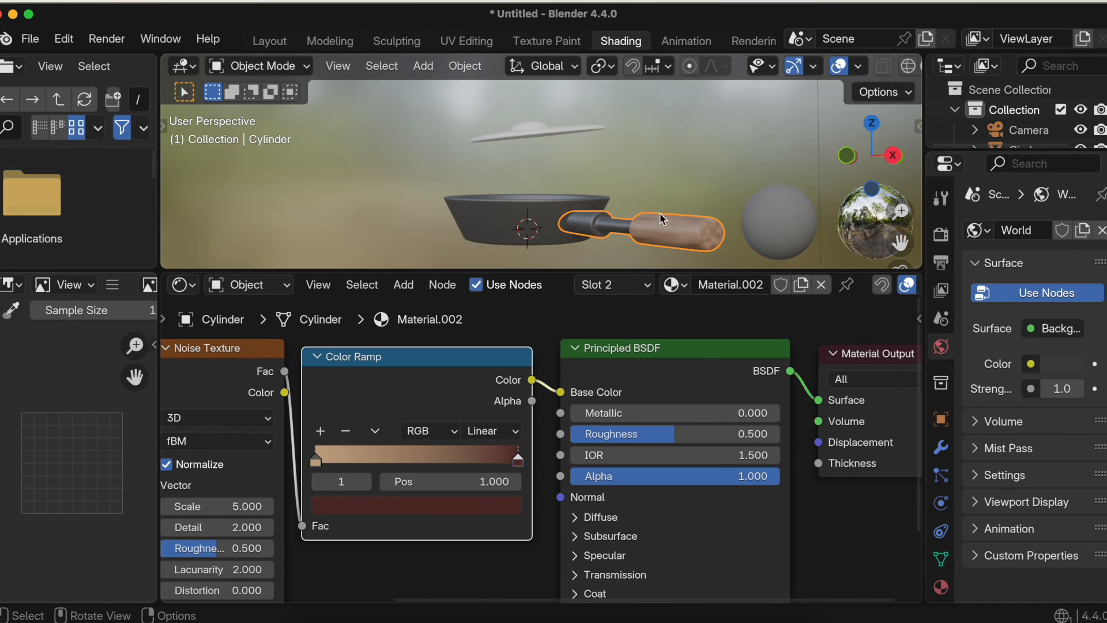
left_click(253, 66)
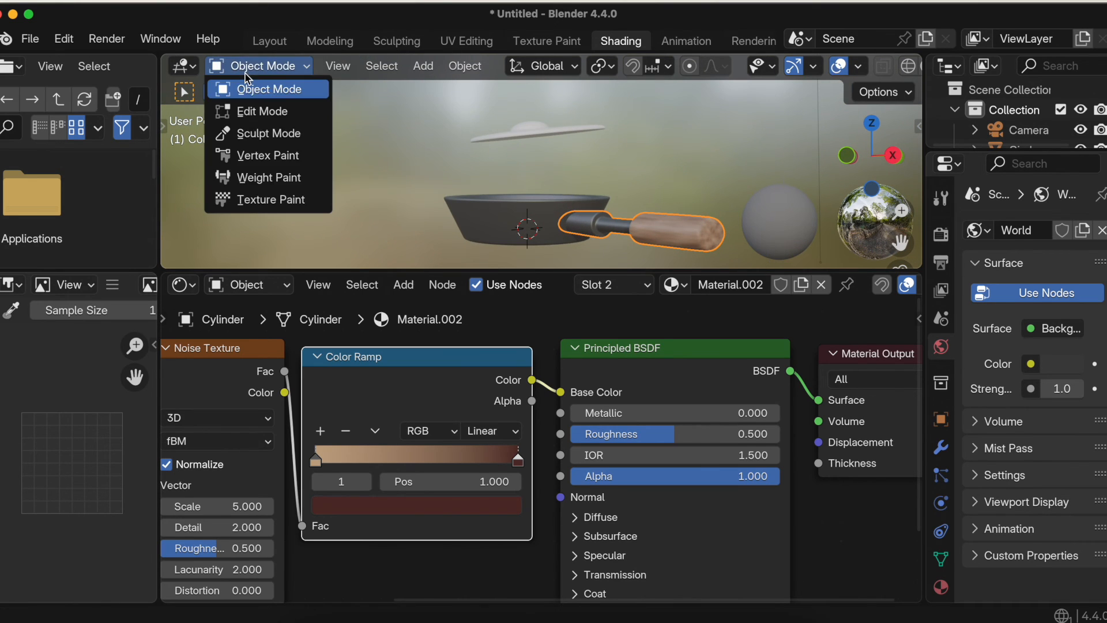
left_click(251, 107)
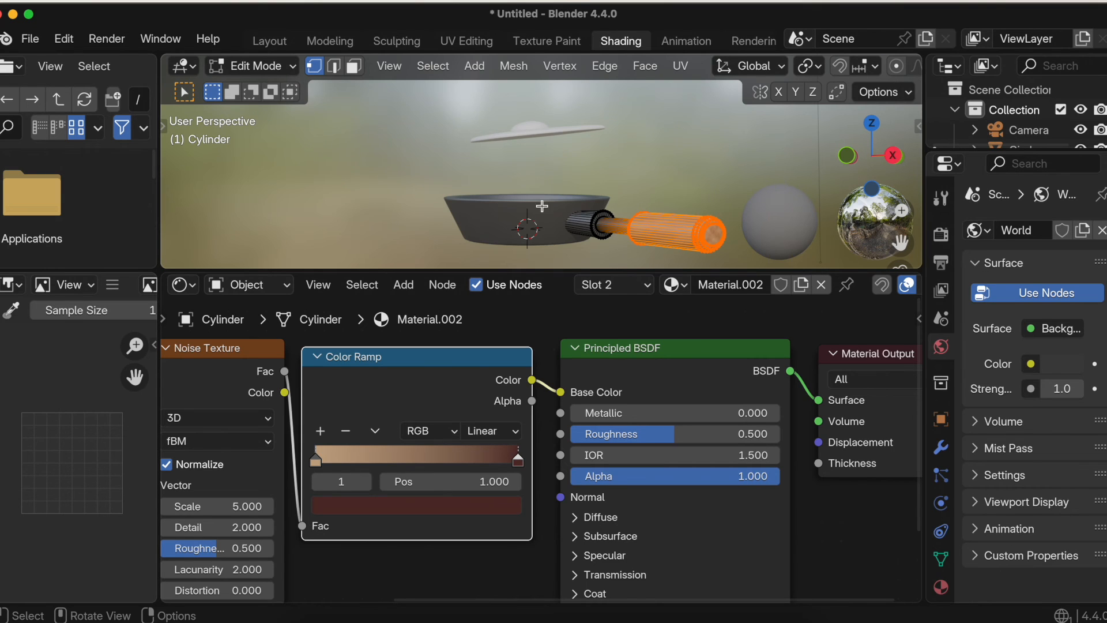
scroll(541, 206, "up", 5)
left_click(255, 66)
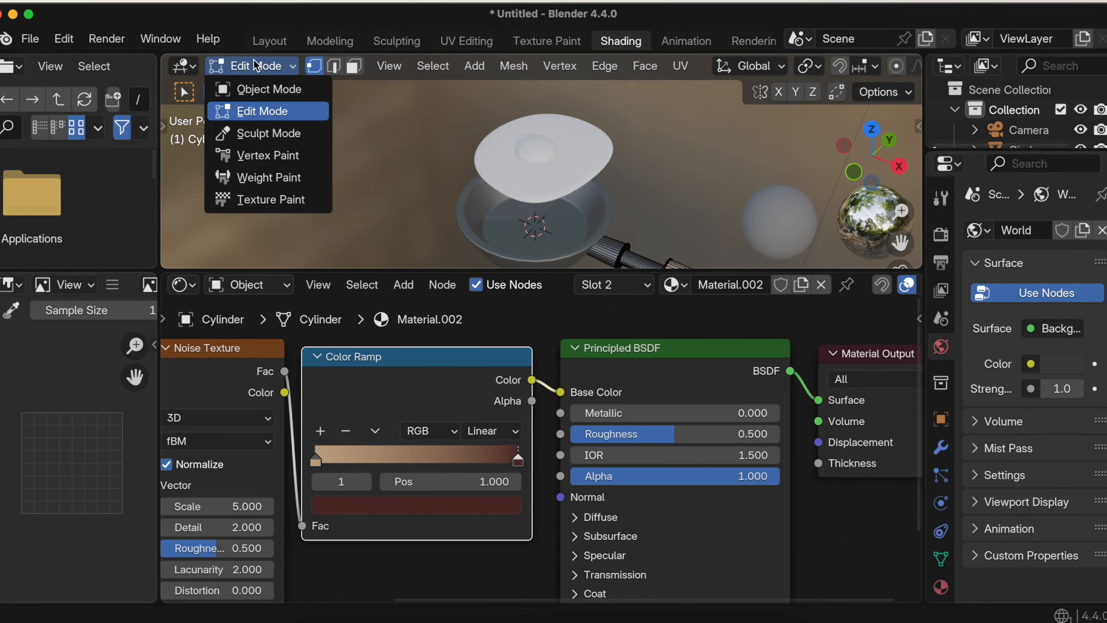
left_click(261, 91)
Step: Create a new material for the egg white and lower its roughness to 0.018
left_click(545, 178)
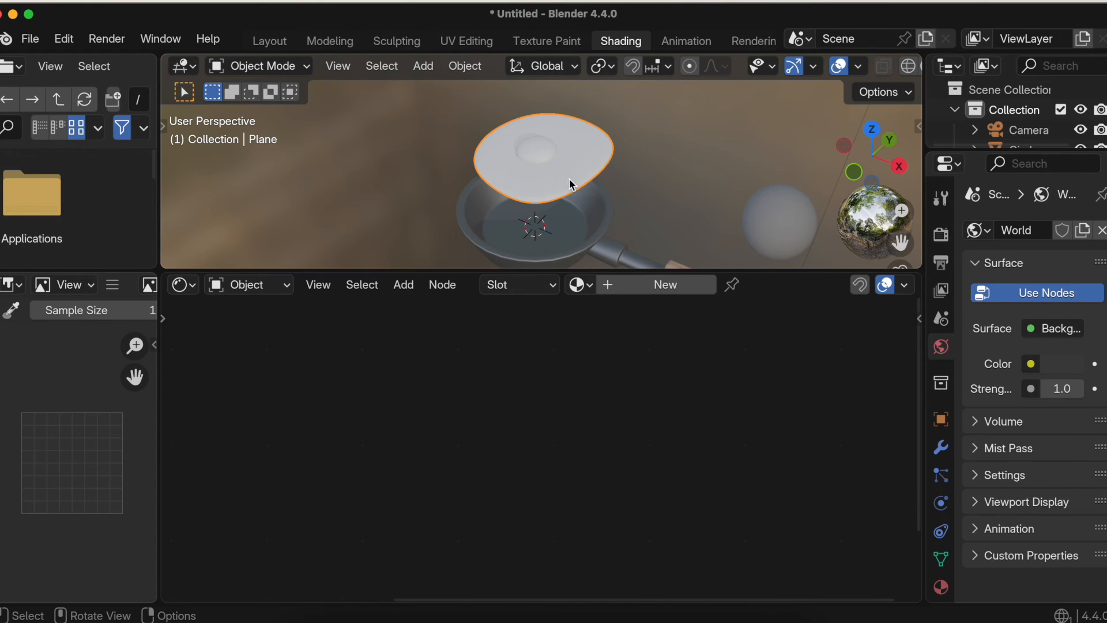
scroll(677, 181, "down", 5)
scroll(677, 181, "down", 3)
scroll(677, 181, "up", 3)
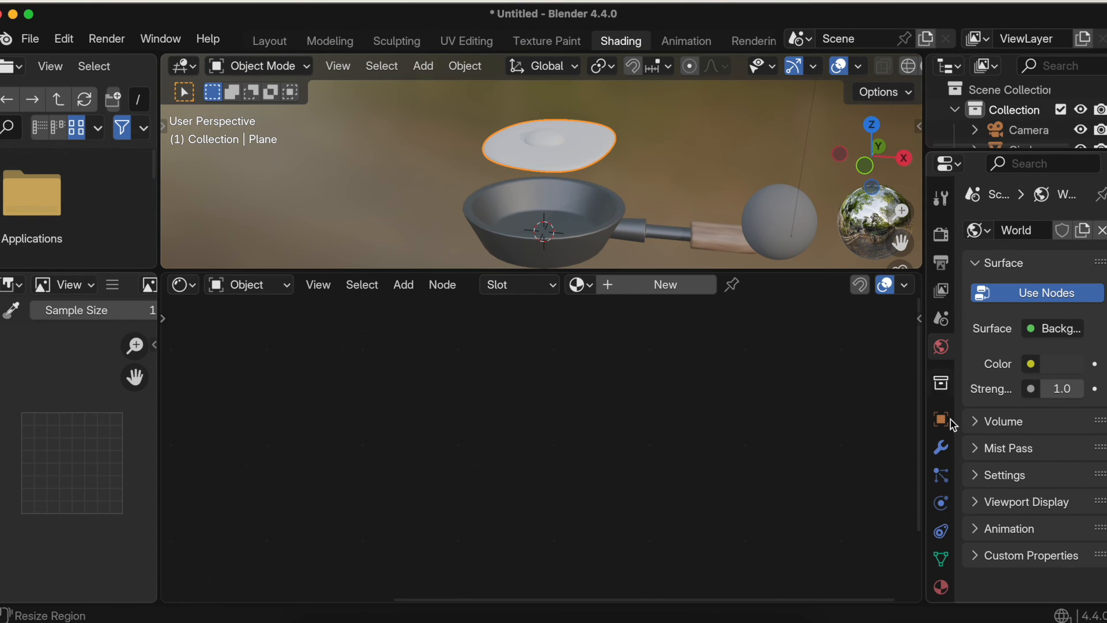
left_click(940, 585)
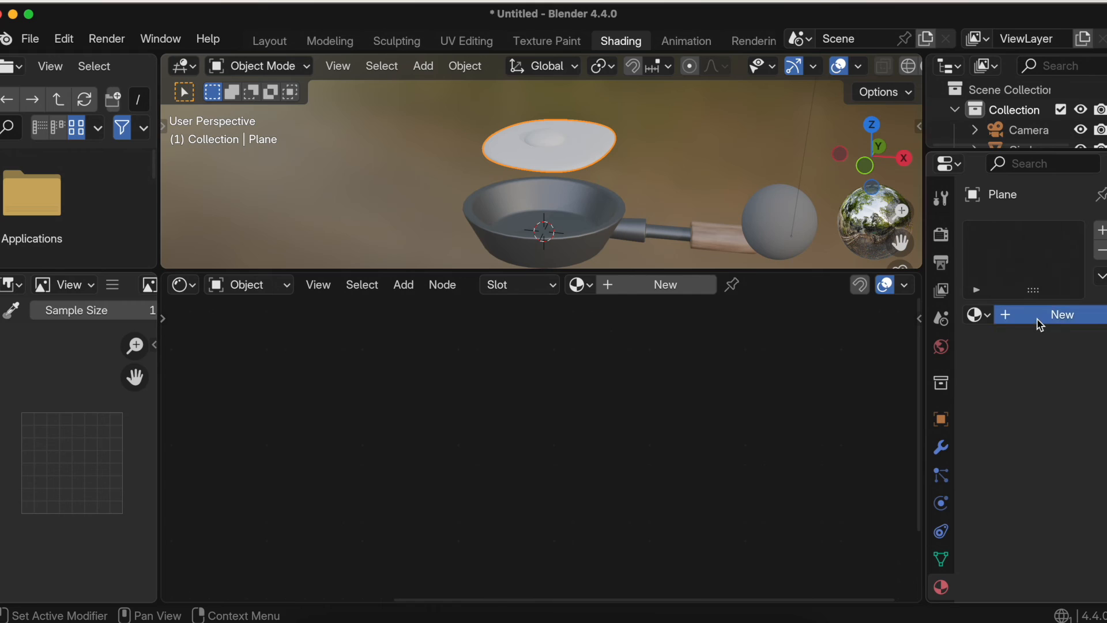
left_click(1036, 320)
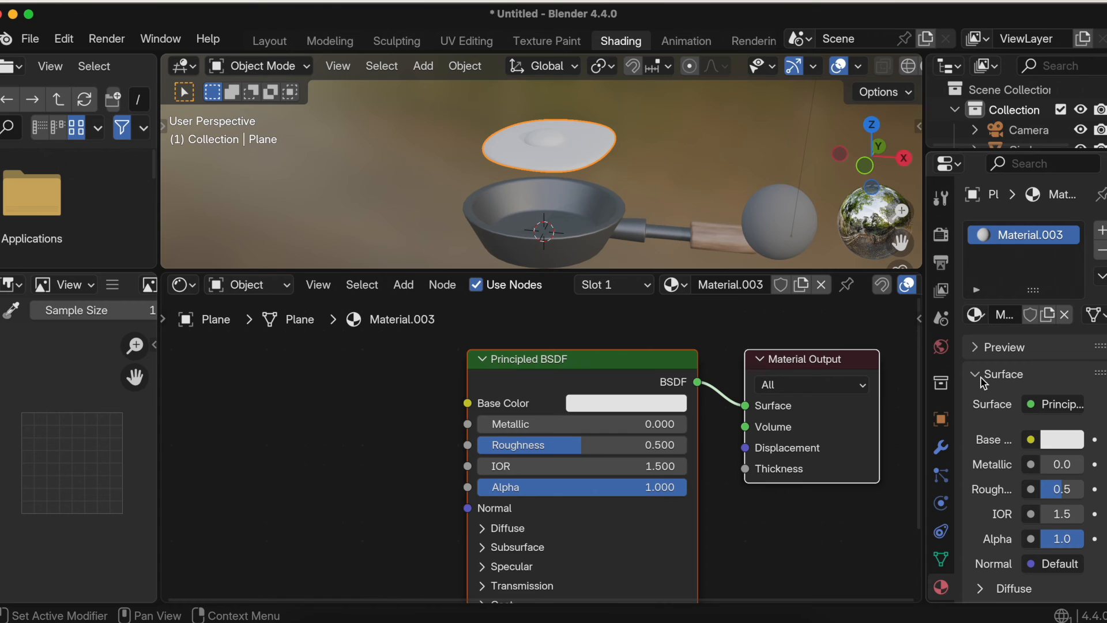
left_click_drag(1061, 489, 1014, 489)
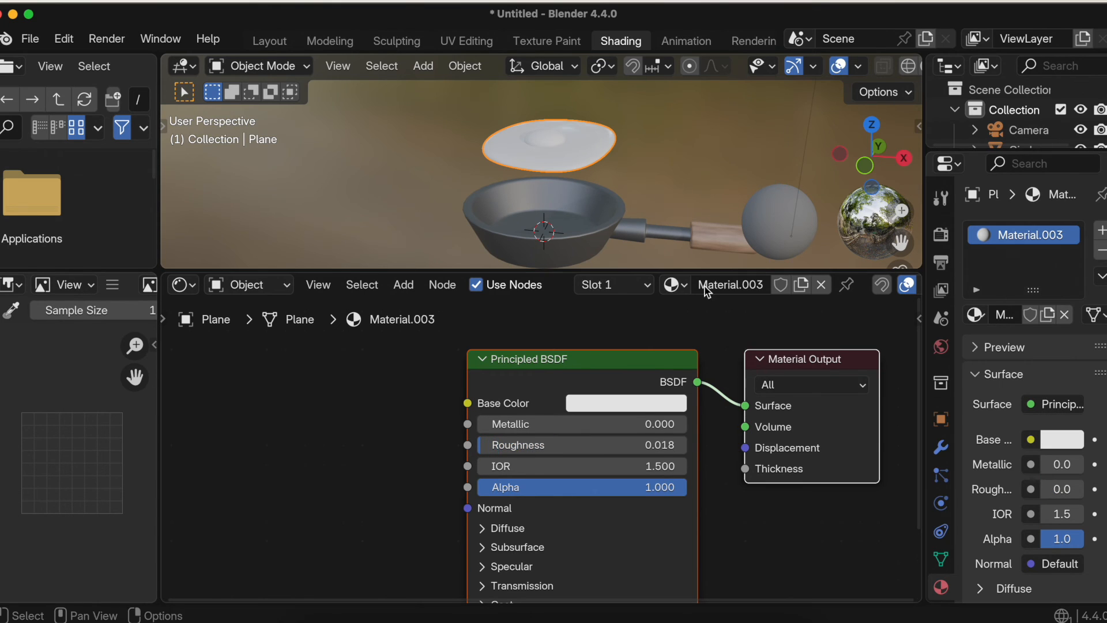
Step: Create a new material for the yolk with a yellow base color, hex E7D329, and roughness 0.143
left_click(539, 138)
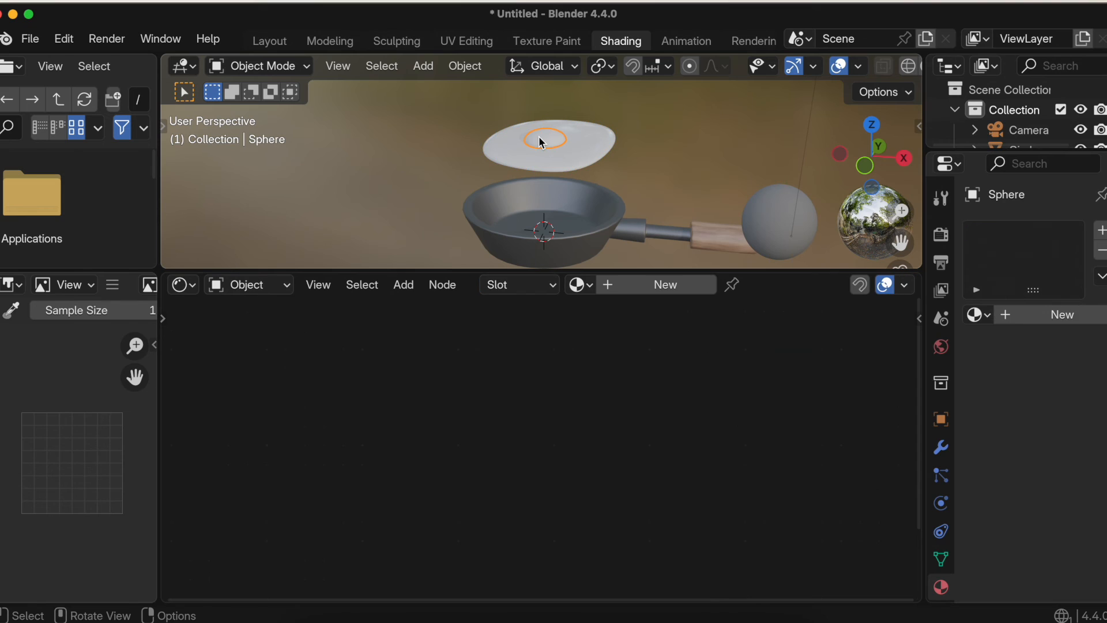
left_click(1016, 315)
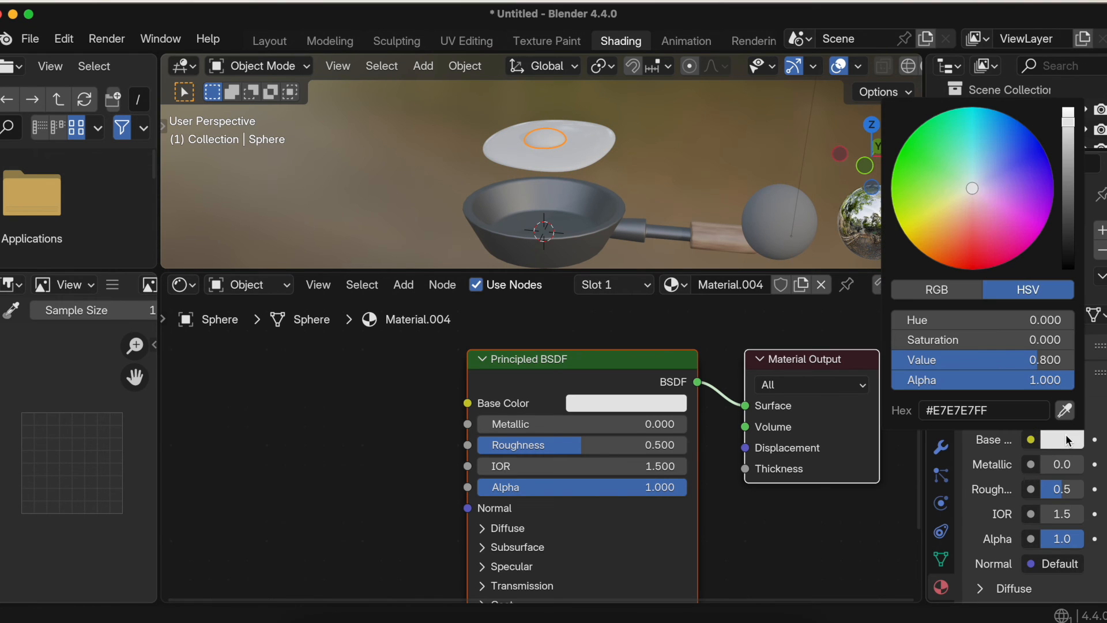
left_click(1068, 440)
left_click(918, 227)
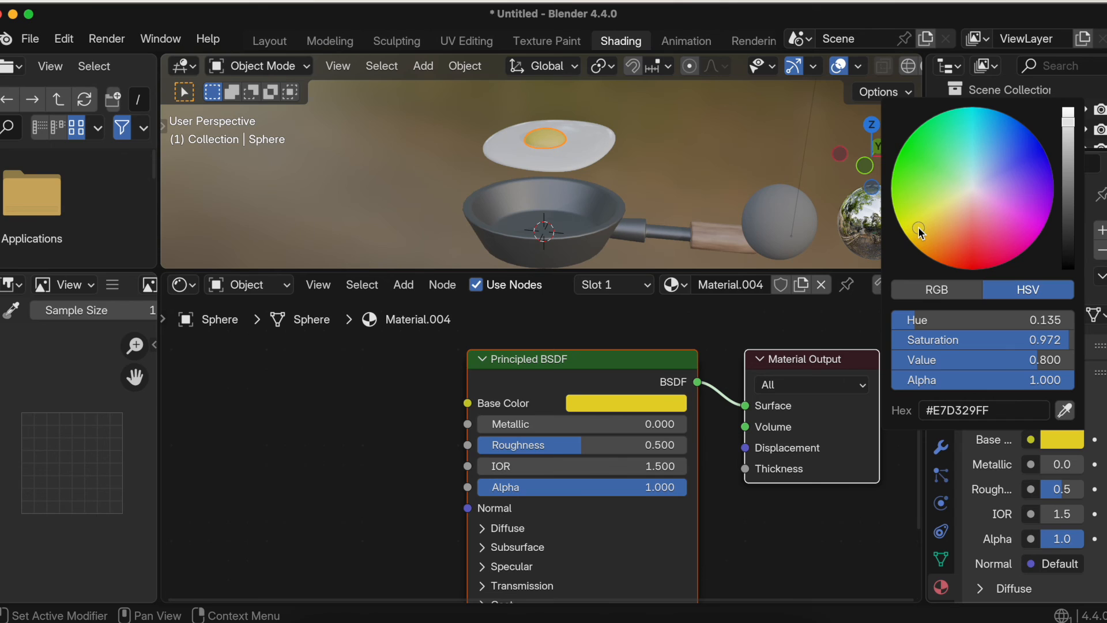
left_click_drag(1062, 489, 1032, 489)
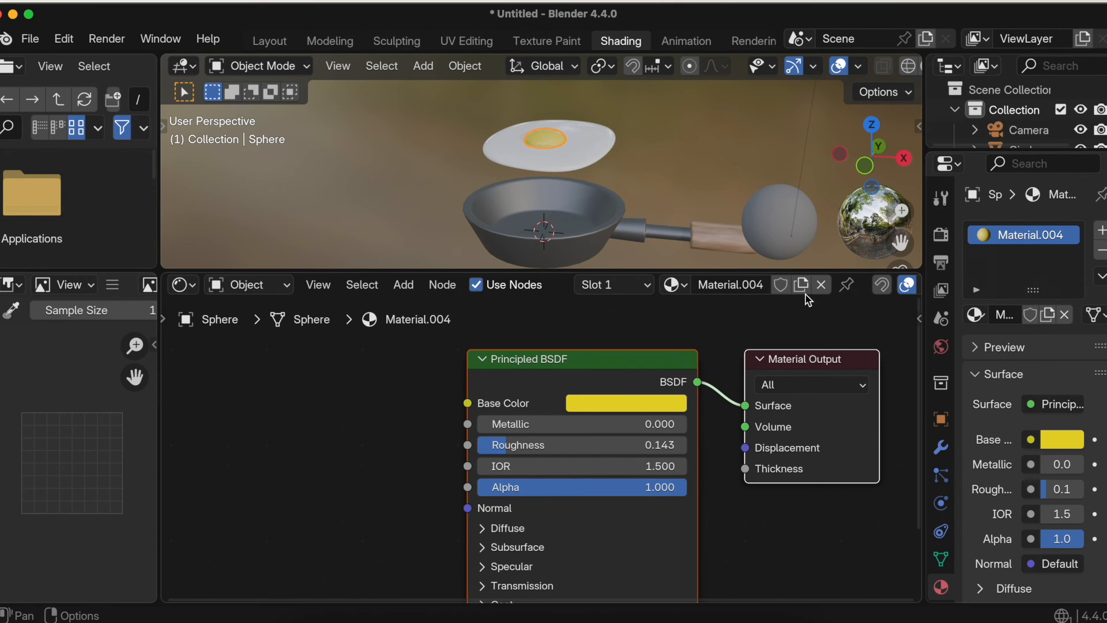
Step: Unwrap the handle's grip section in Edit Mode with Smart UV Project, using a 66° angle limit
scroll(691, 210, "down", 2)
scroll(690, 210, "left", 2)
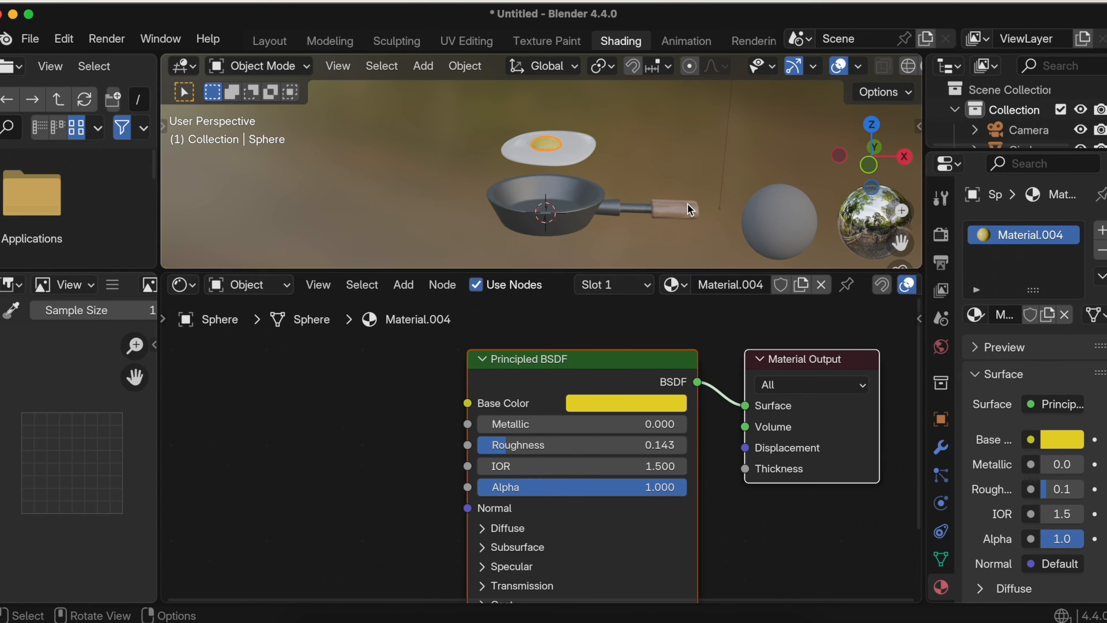
left_click(687, 203)
left_click(269, 69)
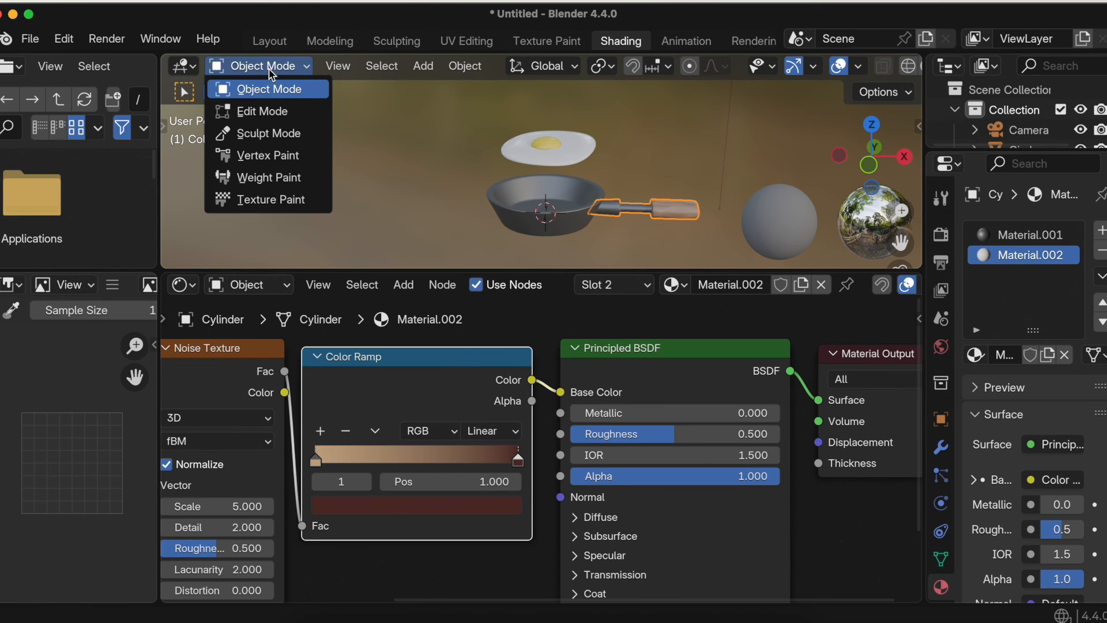
left_click(268, 111)
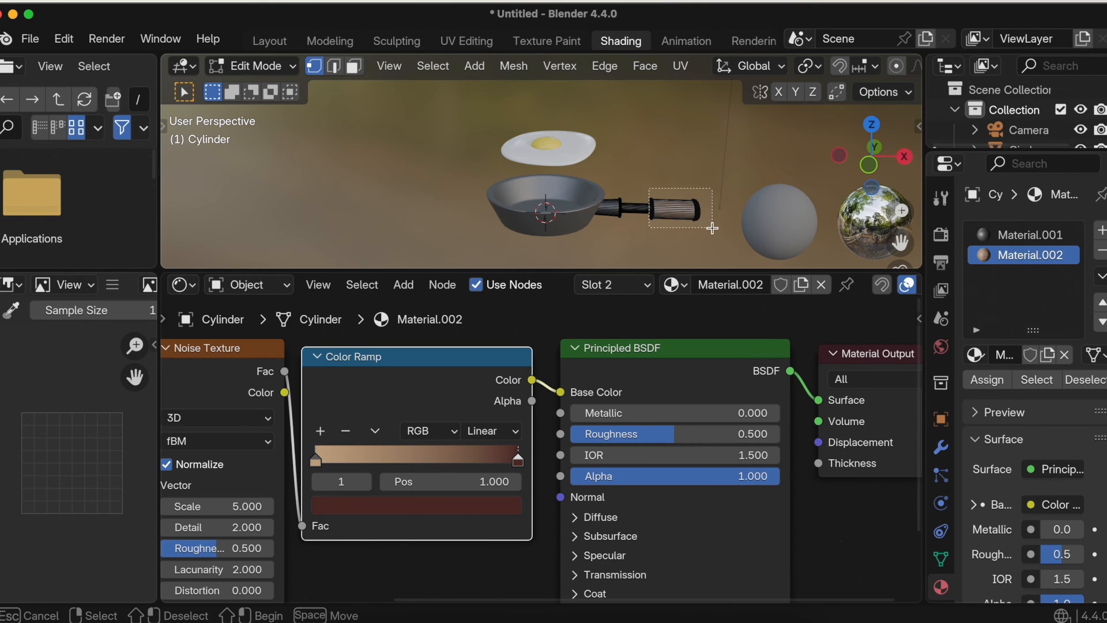
key("a")
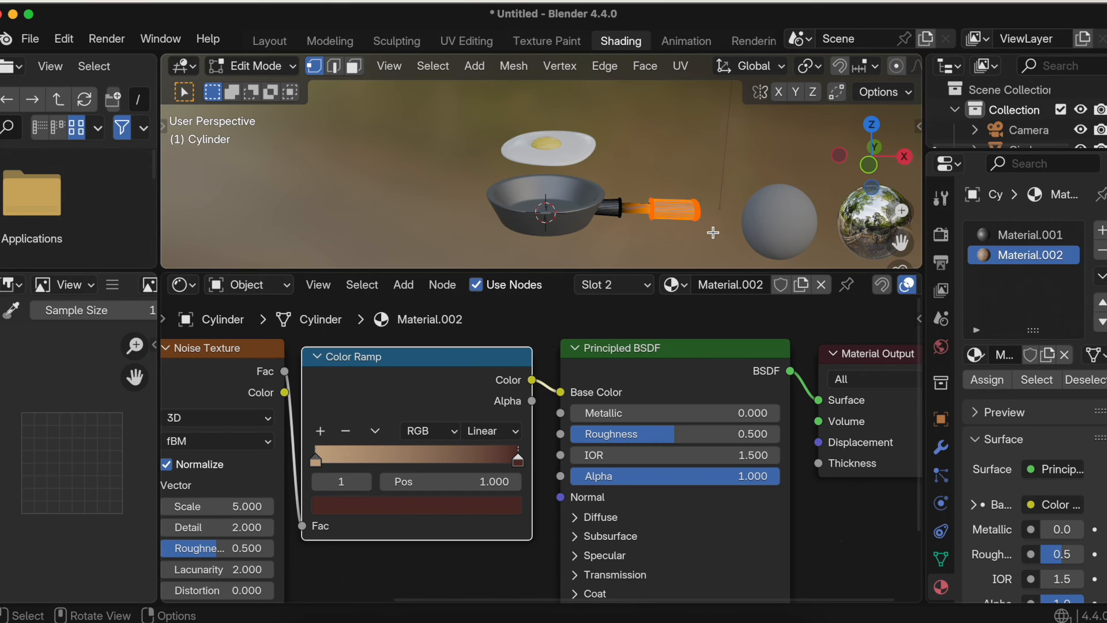
key("u")
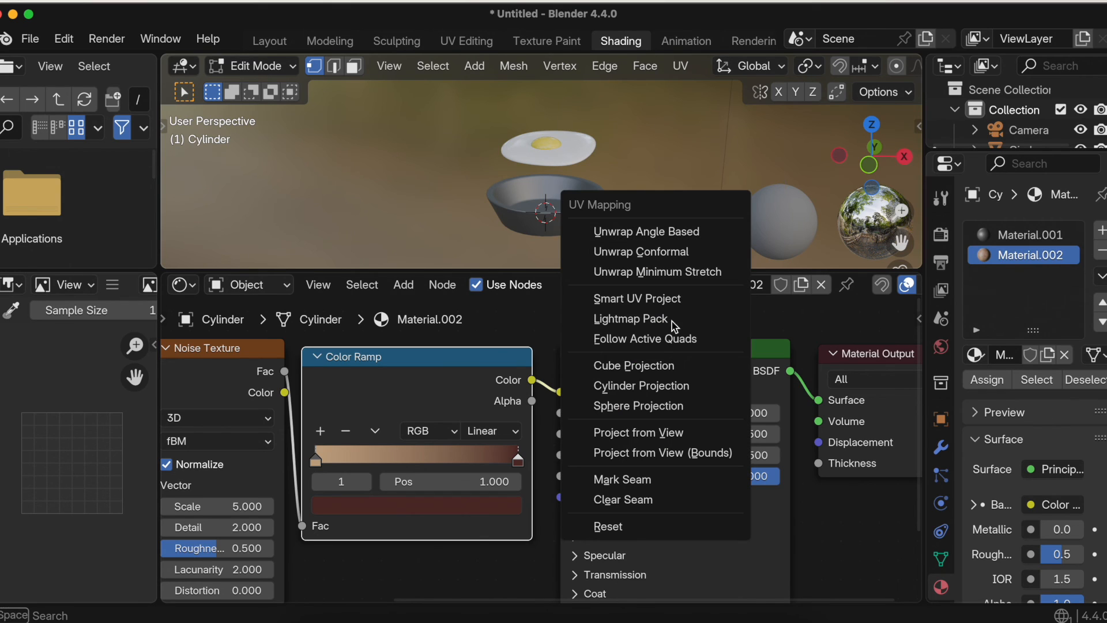
left_click(647, 306)
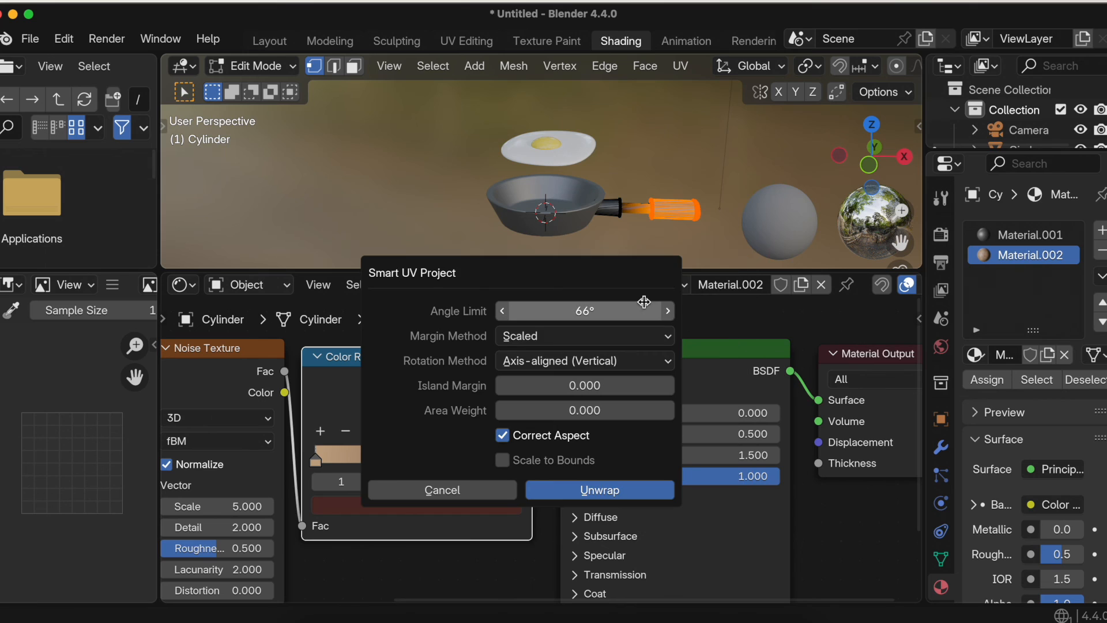
left_click(590, 492)
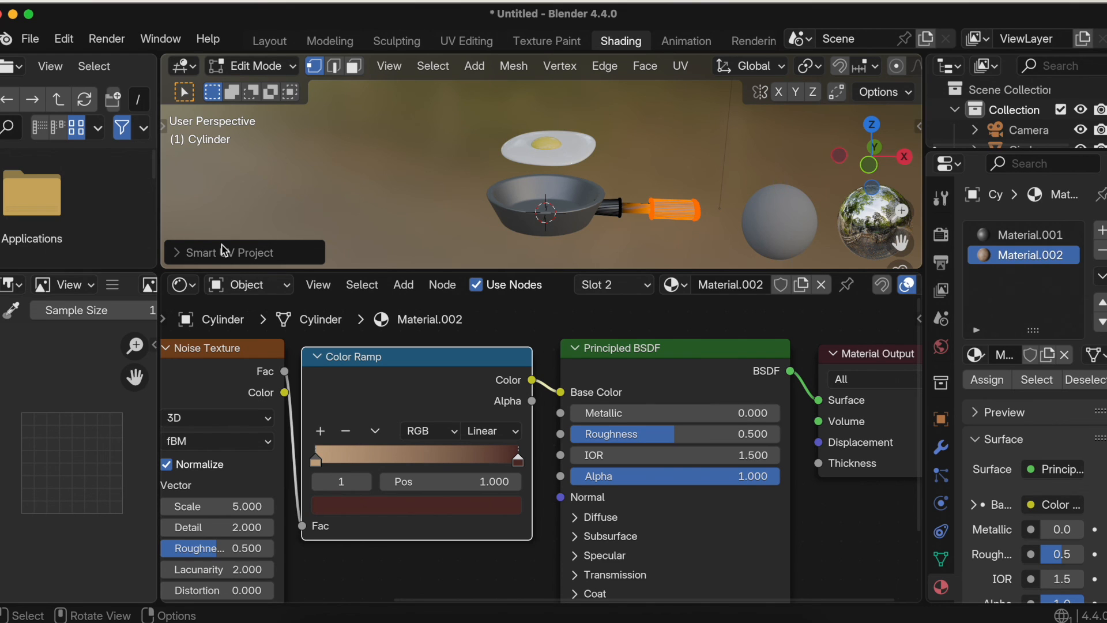
Step: Widen the Image Editor and create a new blank image named Untitled in it
left_click(11, 284)
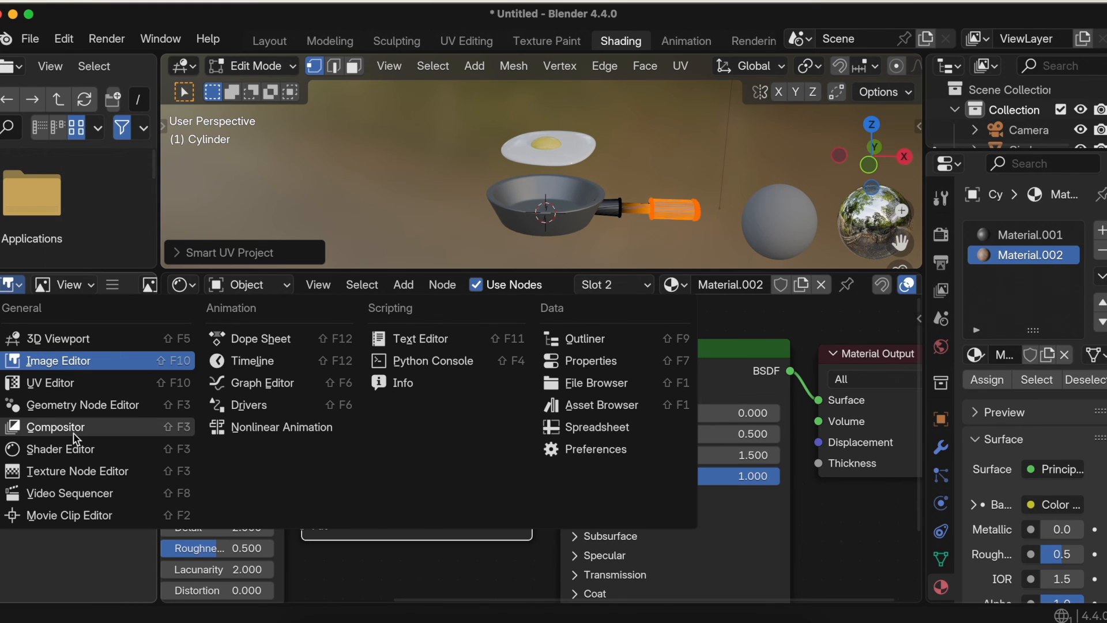
left_click(75, 364)
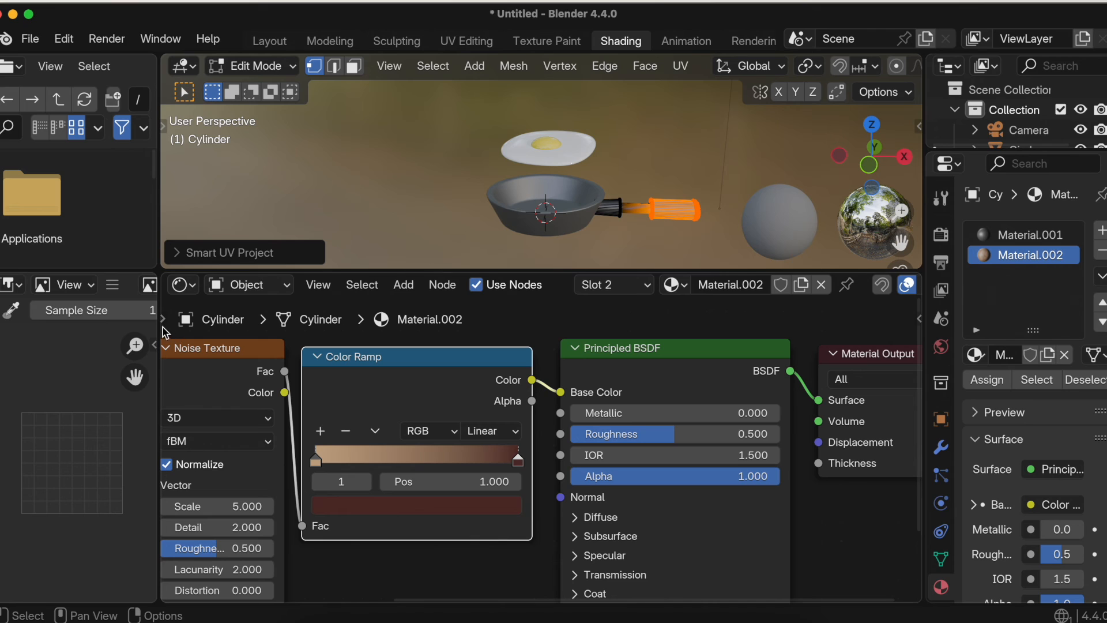
left_click_drag(167, 327, 350, 333)
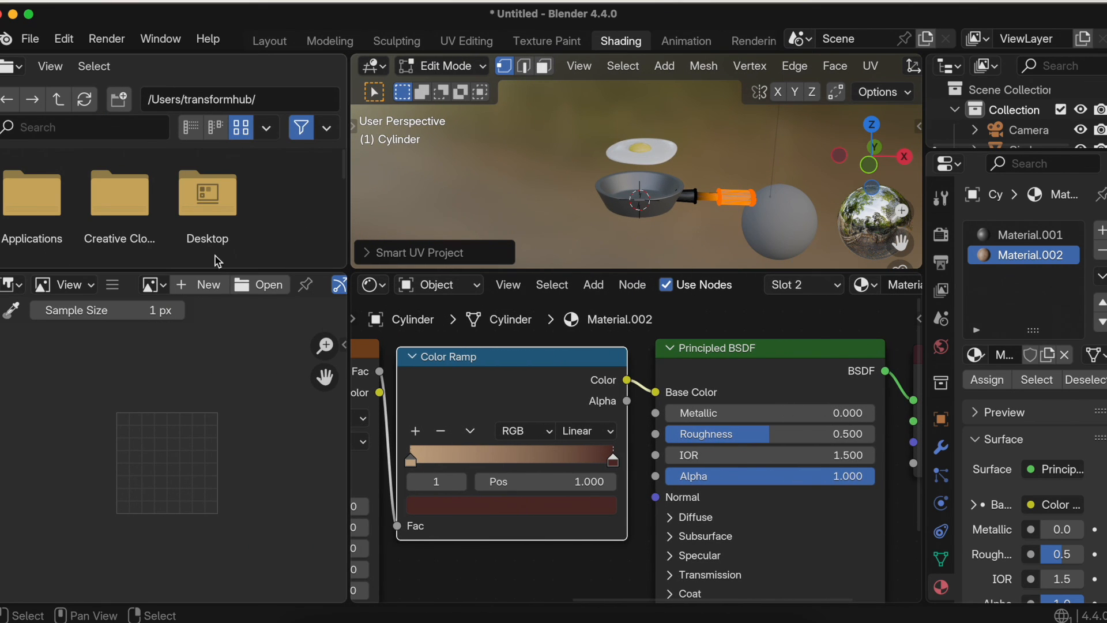
left_click(198, 286)
left_click(233, 489)
scroll(165, 376, "down", 4)
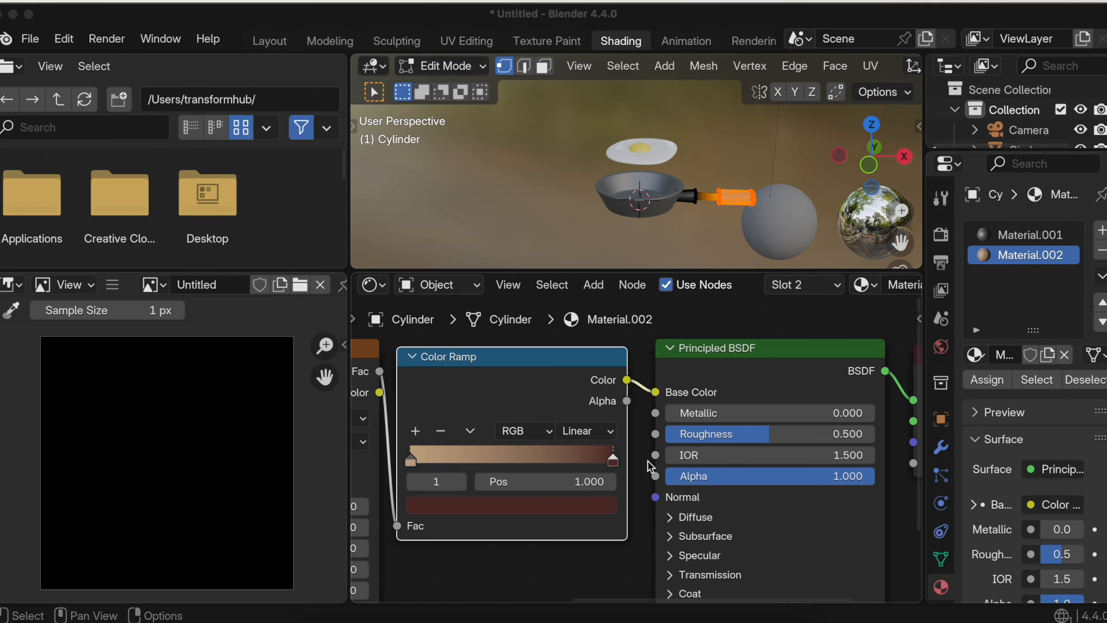
Step: Add an Image Texture node below the Color Ramp in the grip's material and assign the Untitled image to it
left_click(630, 506)
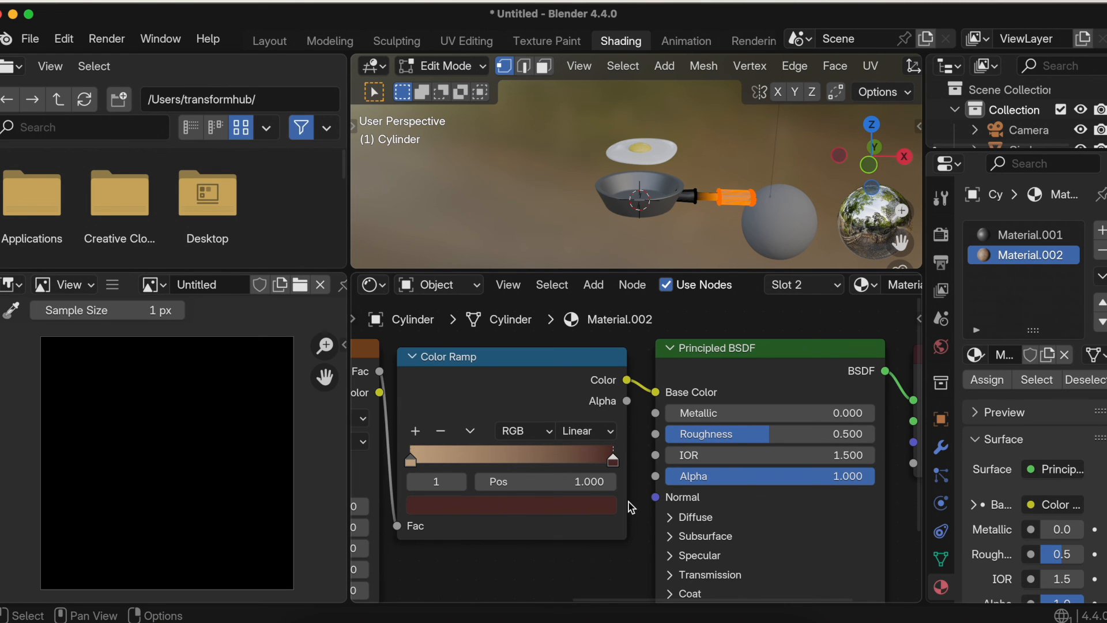
scroll(630, 505, "down", 2)
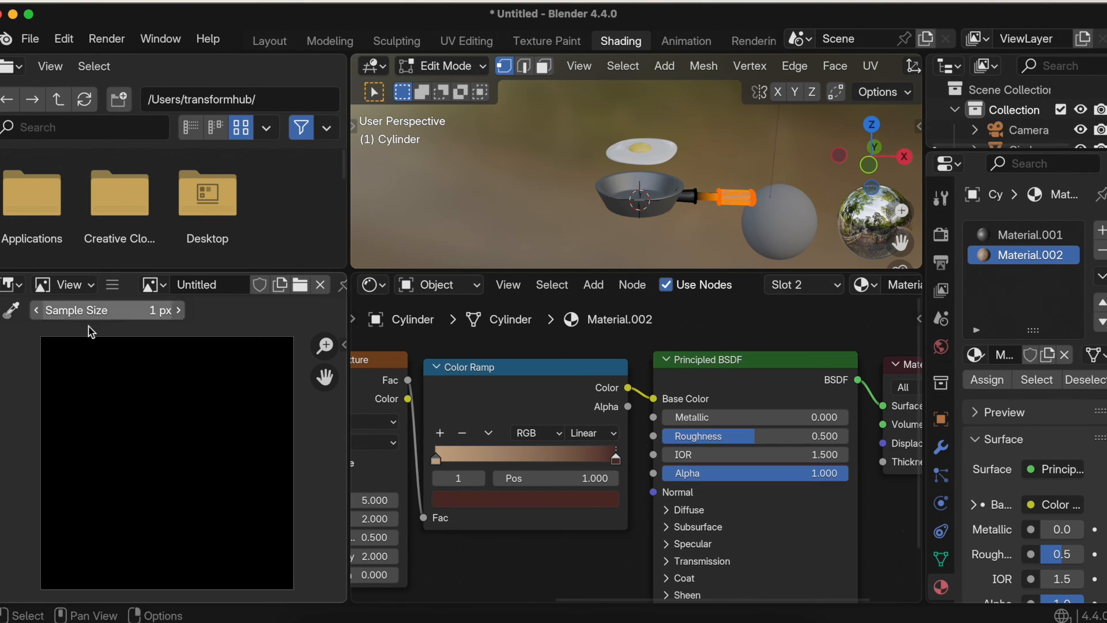
scroll(499, 494, "down", 5)
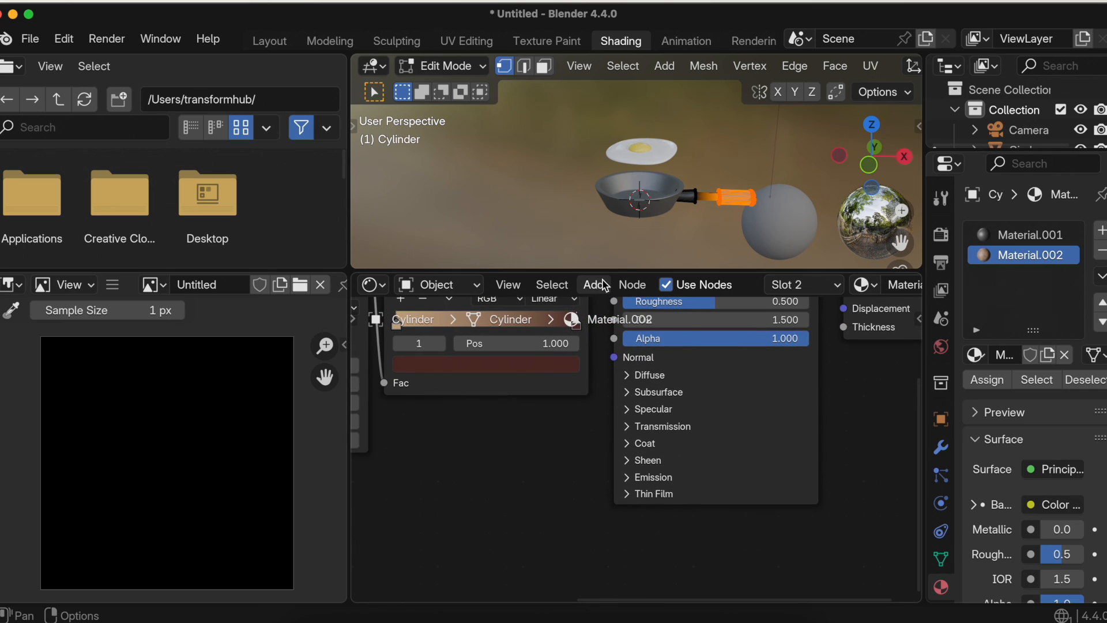
left_click(594, 284)
type("image")
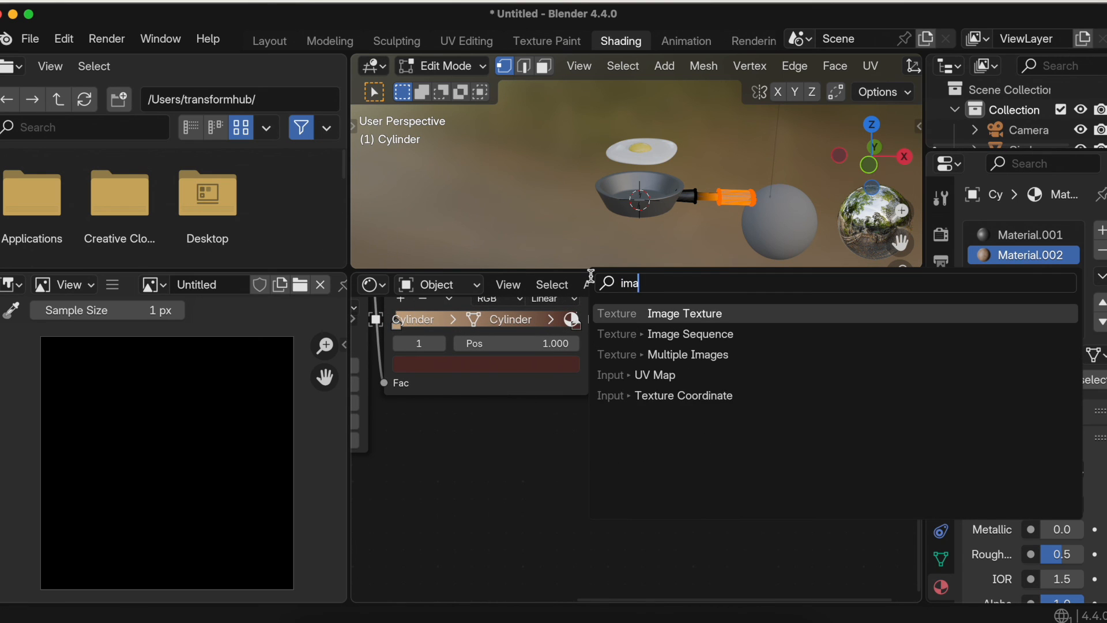
key("Return")
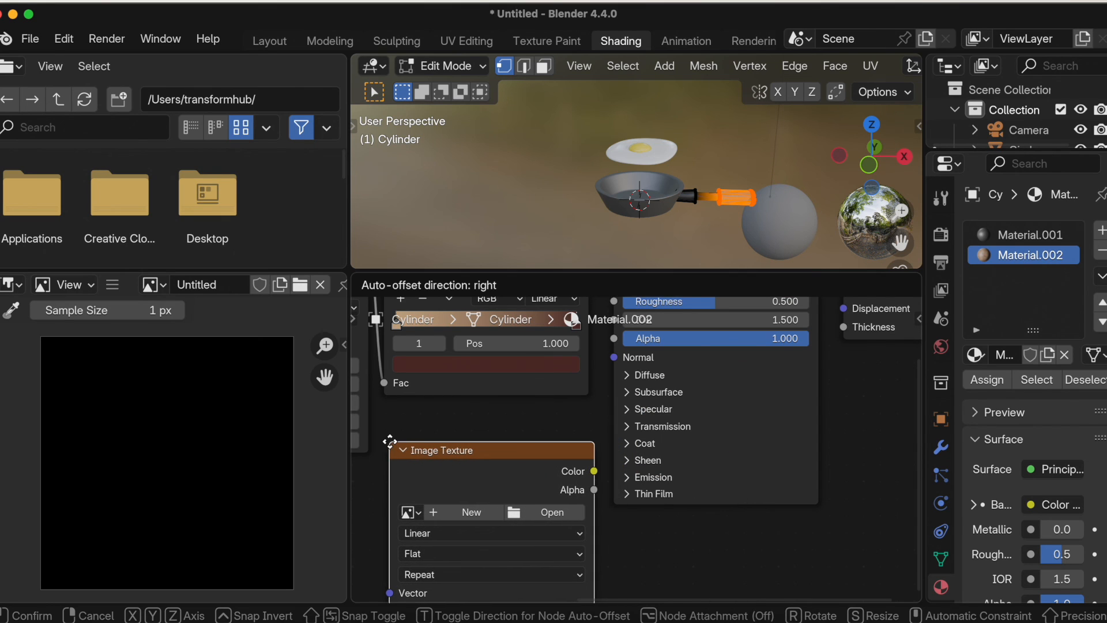
left_click(390, 441)
left_click(412, 511)
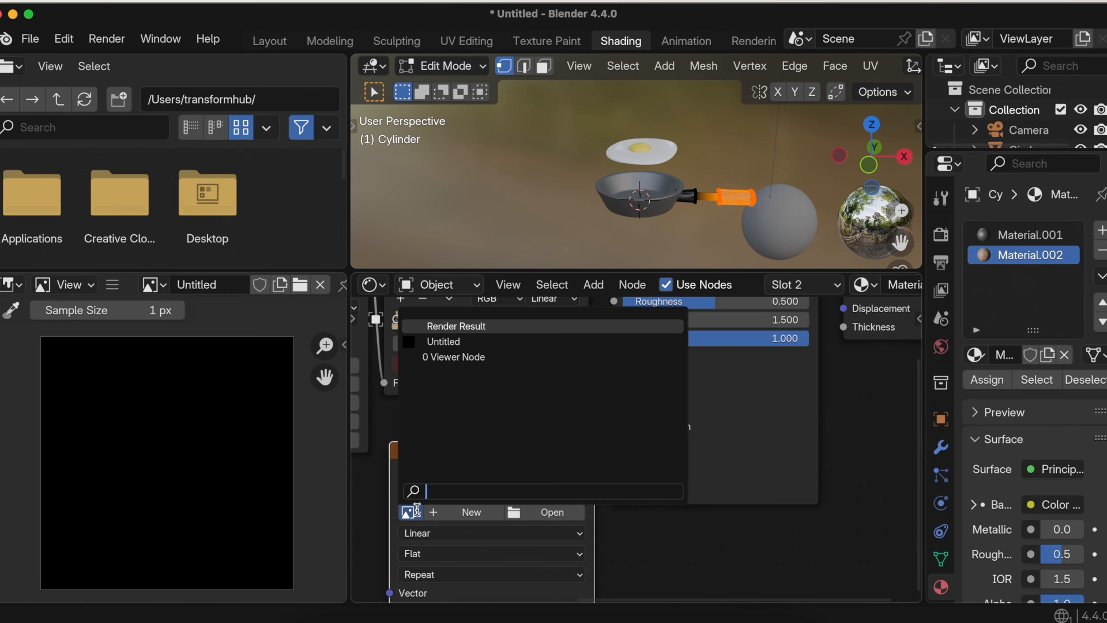
left_click(436, 342)
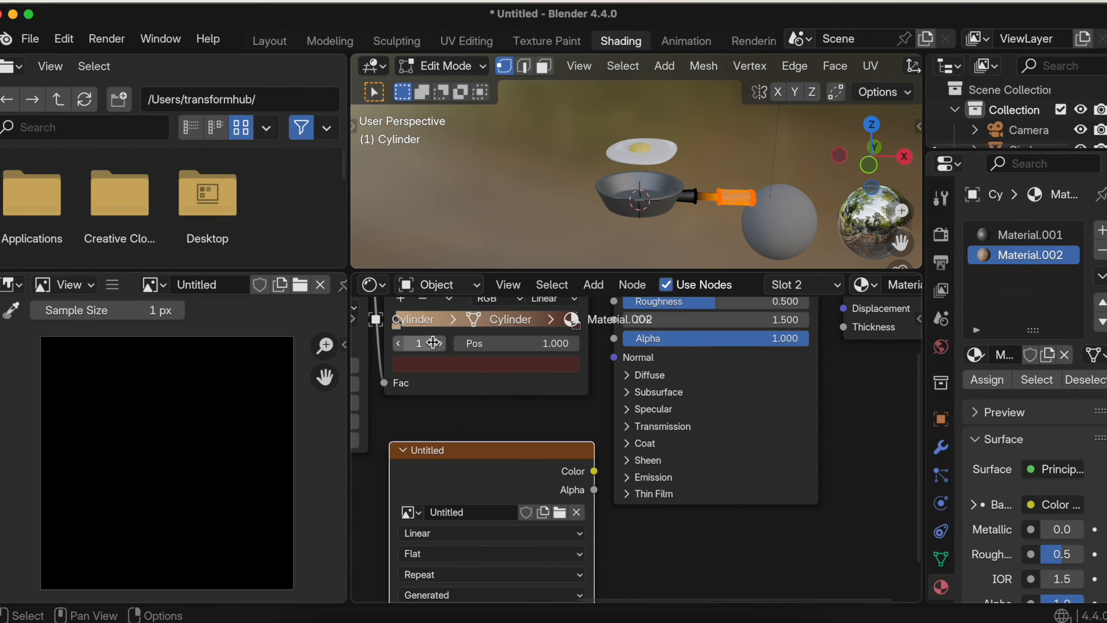
Step: Switch the scene's render engine to Cycles
left_click(944, 239)
left_click(1057, 236)
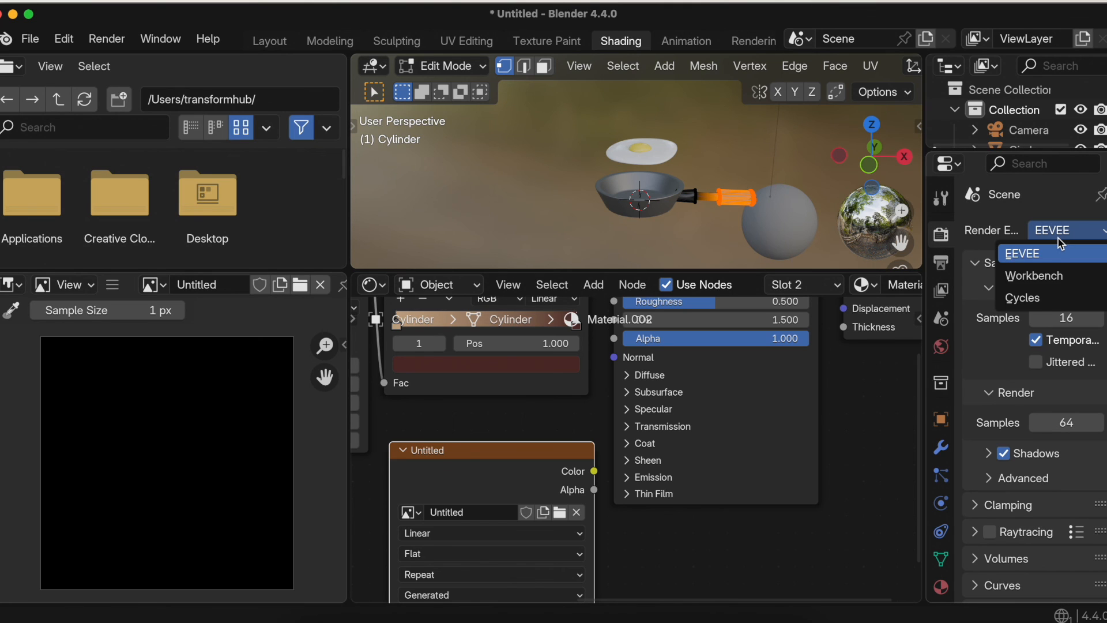
left_click(1036, 299)
Step: Bake the grip's material with bake type Diffuse and only the Color contribution, disabling Direct and Indirect
scroll(1033, 467, "down", 15)
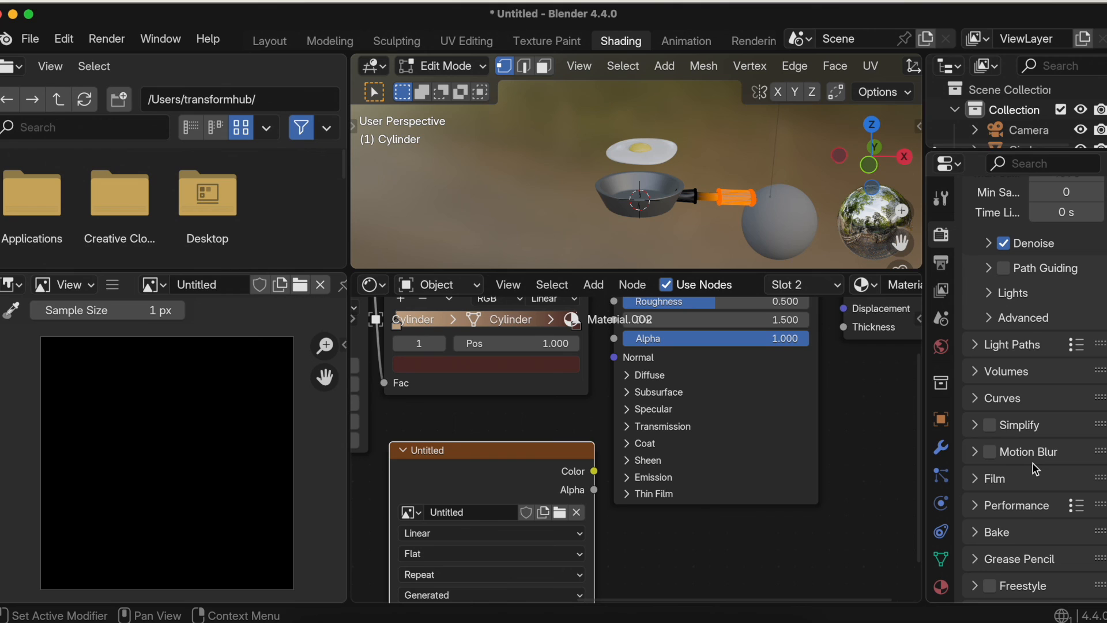
scroll(1033, 463, "down", 1)
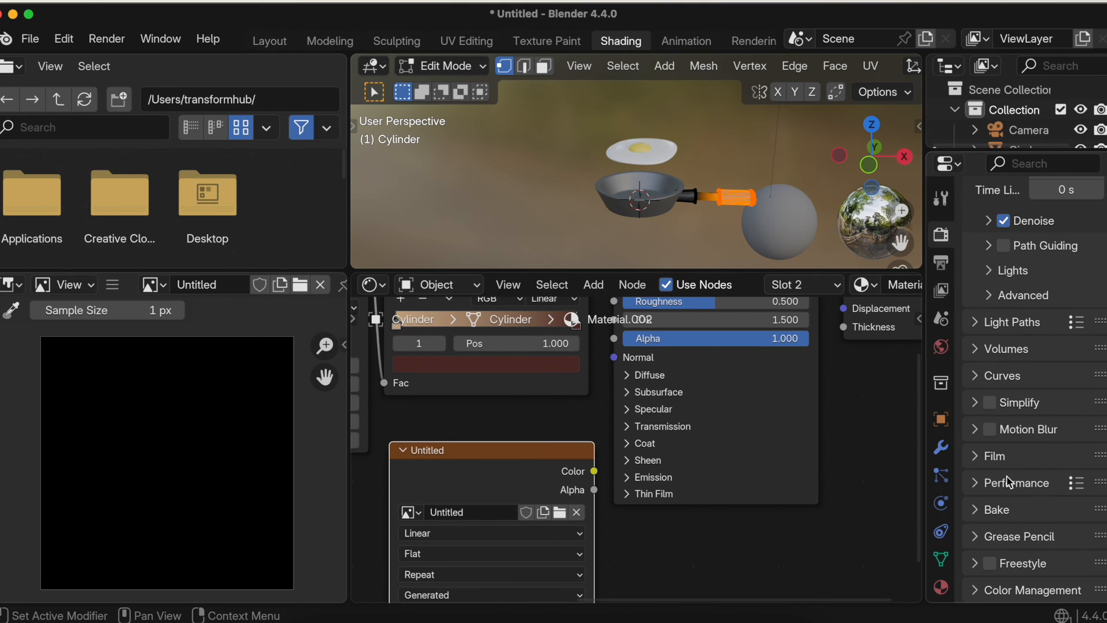
left_click(997, 509)
scroll(1038, 462, "down", 7)
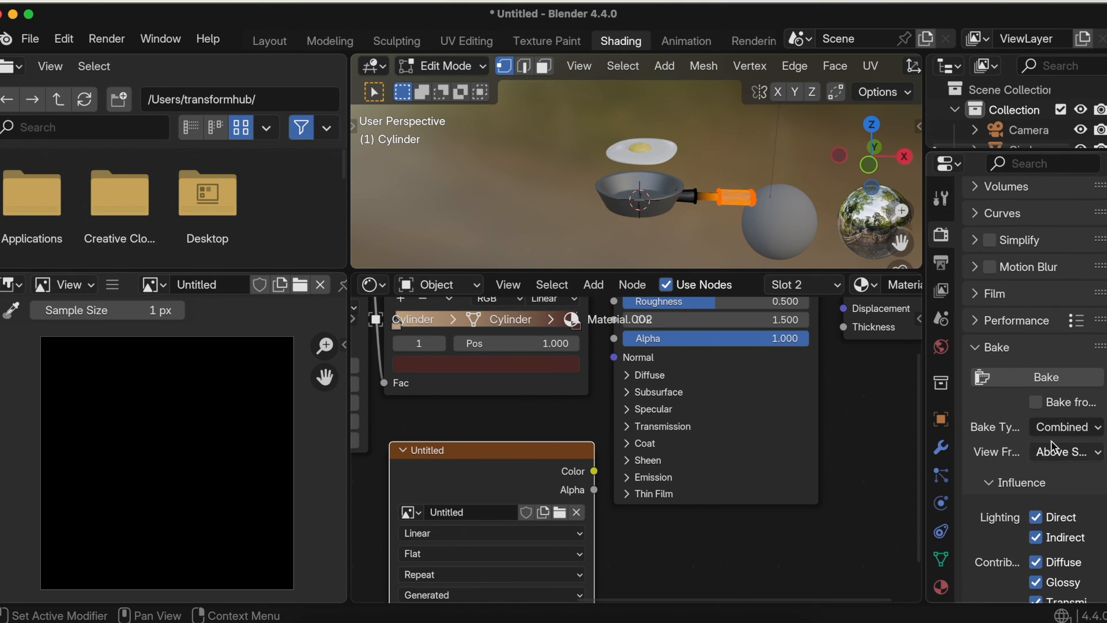
left_click(1061, 427)
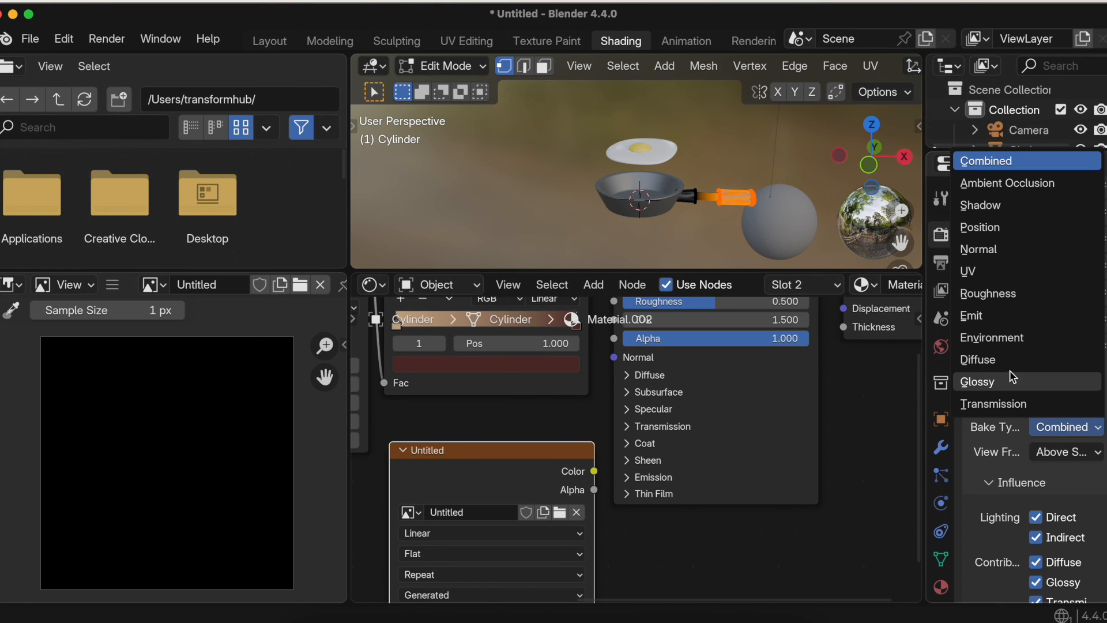
left_click(990, 360)
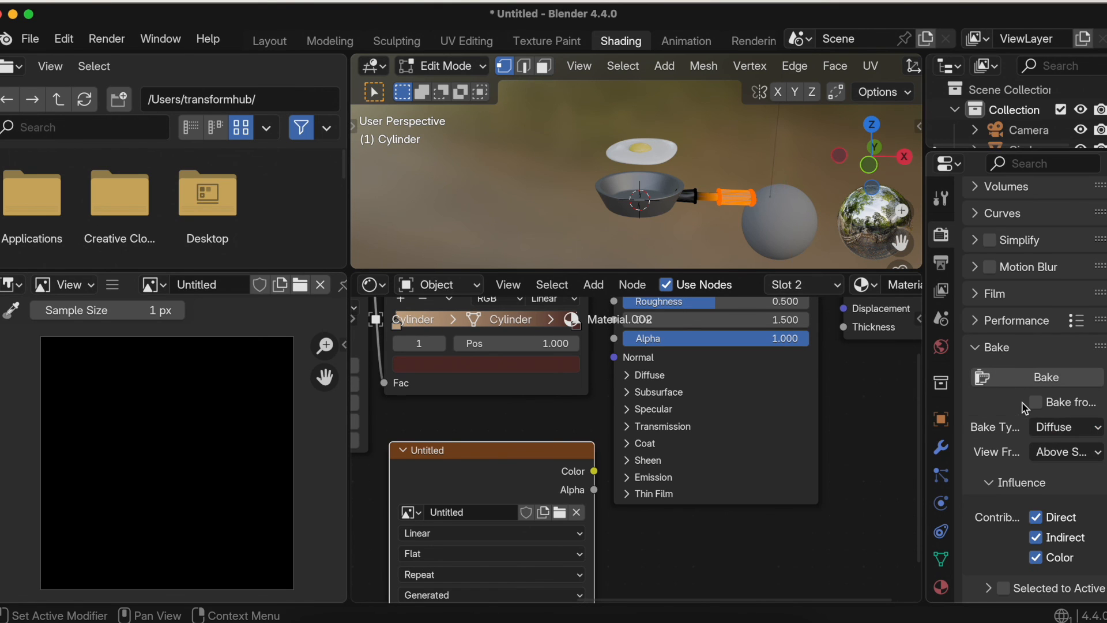
scroll(1024, 404, "down", 2)
left_click(1035, 464)
left_click(1036, 484)
left_click(1014, 324)
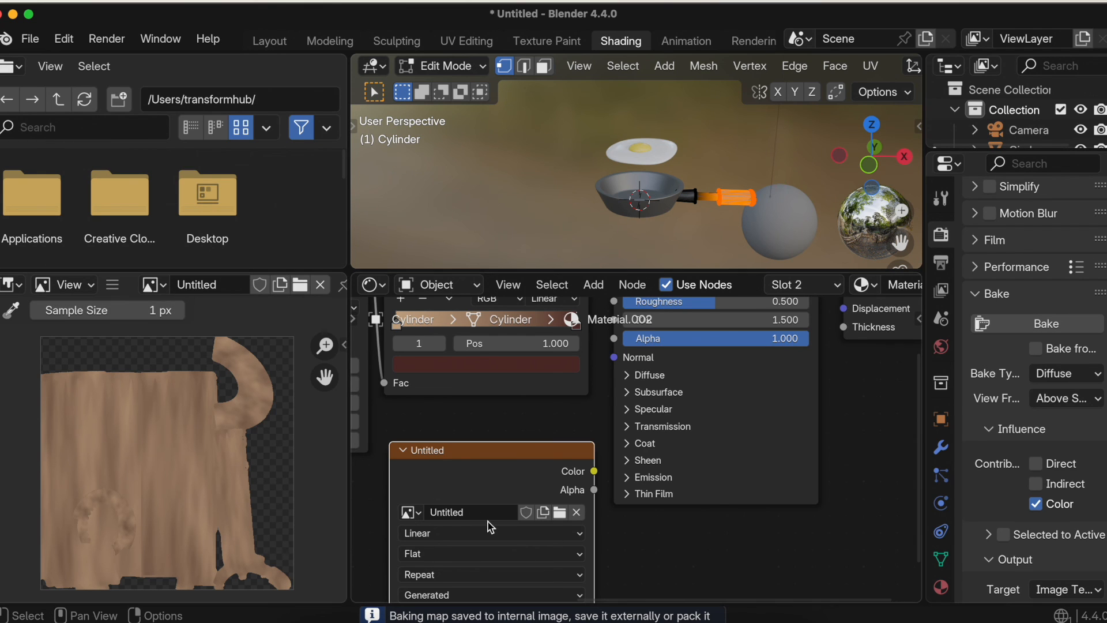
Step: Connect the baked Untitled image node's Color output to the Principled BSDF's Base Color in place of the Color Ramp
scroll(560, 497, "up", 4)
scroll(561, 497, "right", 2)
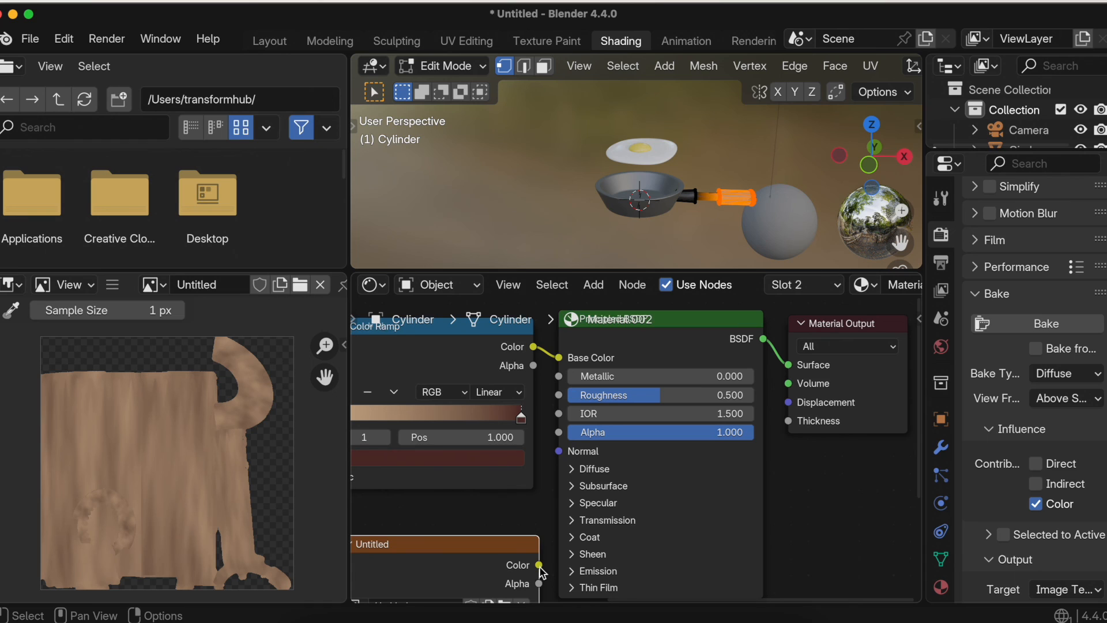
left_click_drag(538, 564, 558, 358)
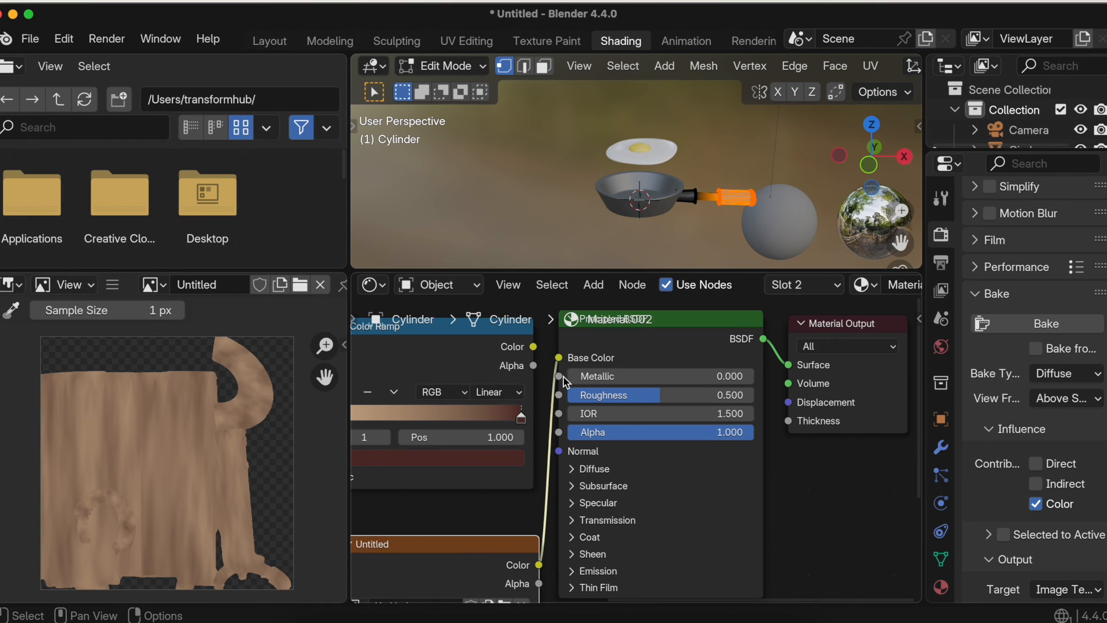
Step: Return the handle to Object Mode and inspect the baked grip texture from several angles
left_click(441, 66)
left_click(445, 85)
scroll(636, 168, "left", 3)
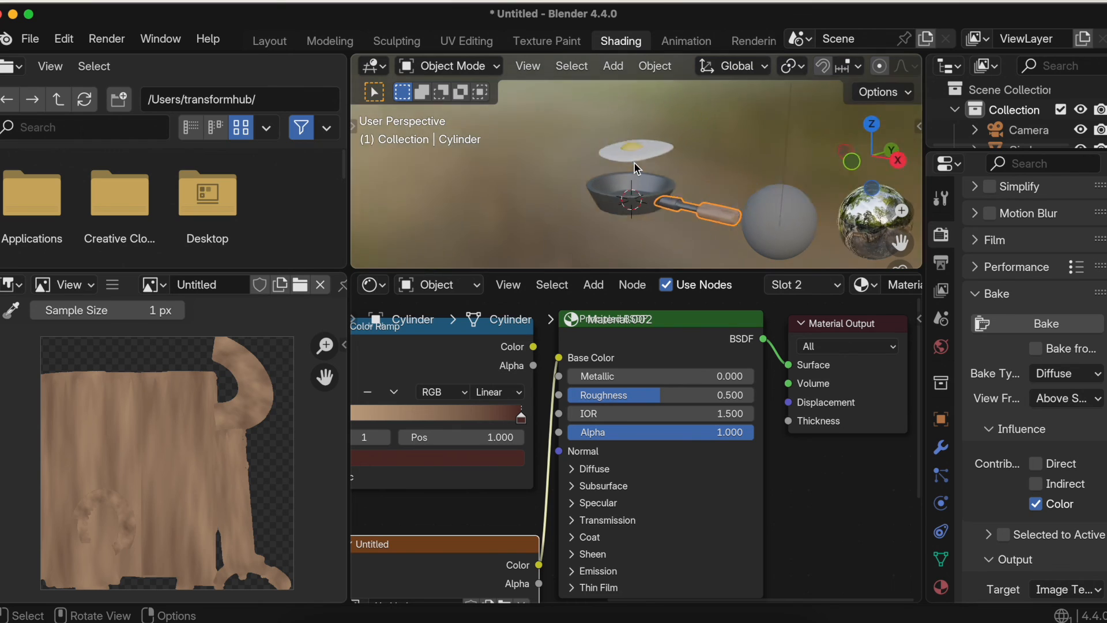
scroll(637, 166, "right", 3)
scroll(681, 185, "up", 5)
scroll(681, 186, "down", 4)
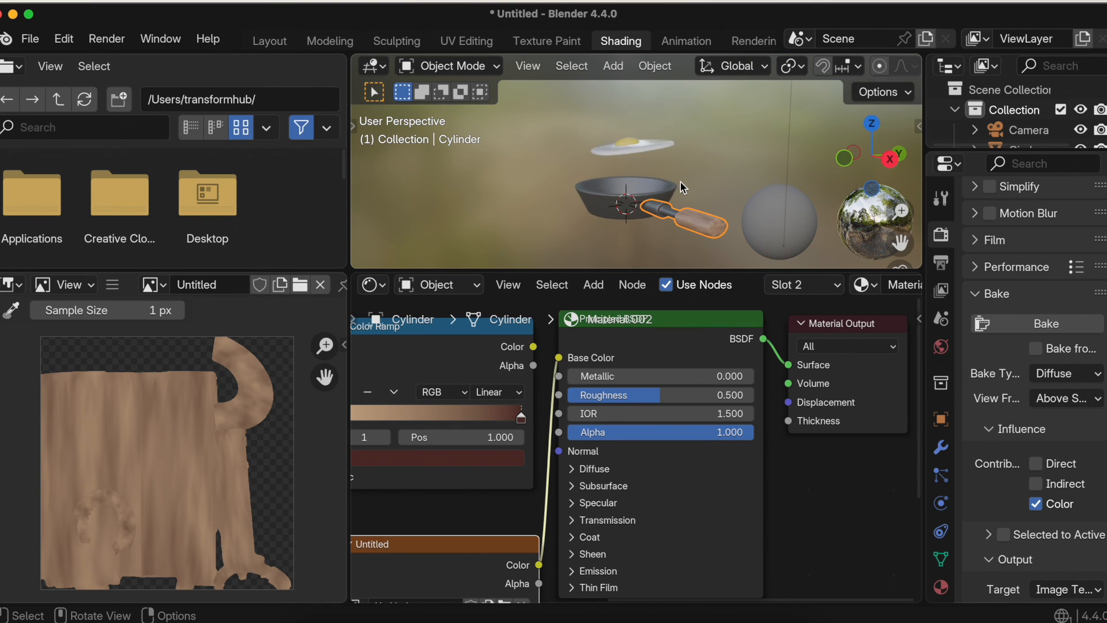
scroll(680, 187, "left", 5)
scroll(680, 187, "up", 4)
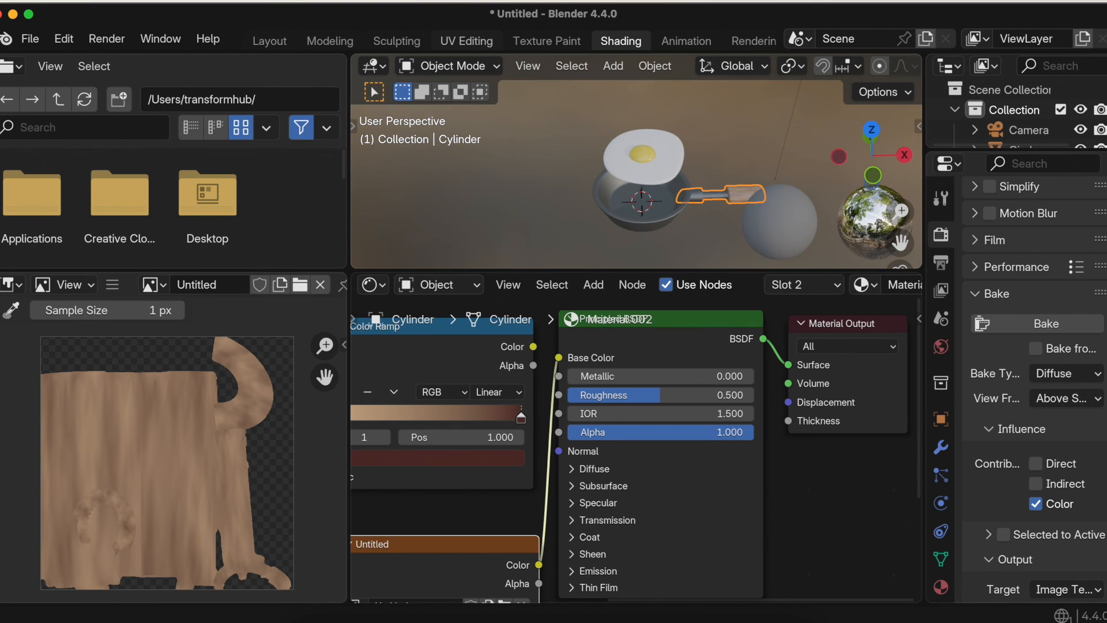
Step: Export the scene to the Desktop as Untitled.glb in the glTF Binary format
left_click(30, 38)
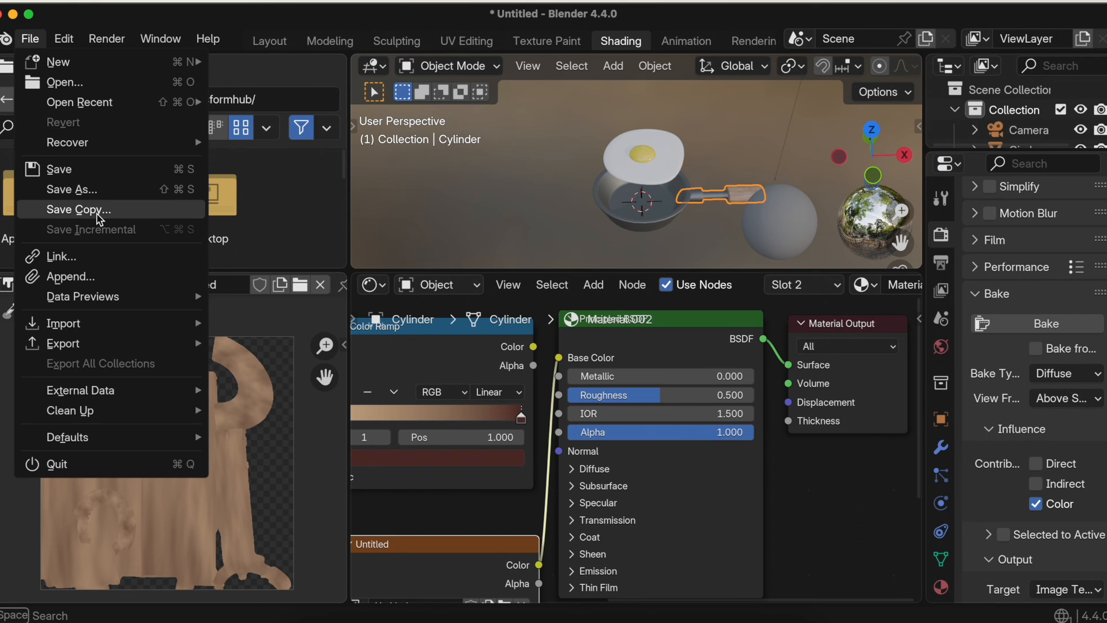
mouse_move(109, 345)
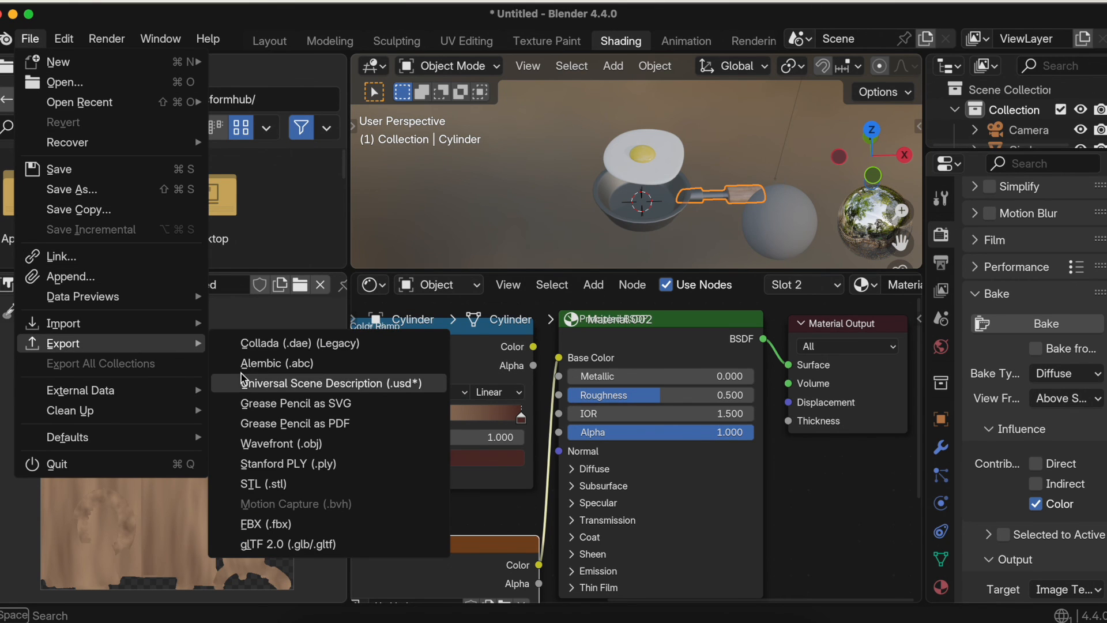
left_click(298, 544)
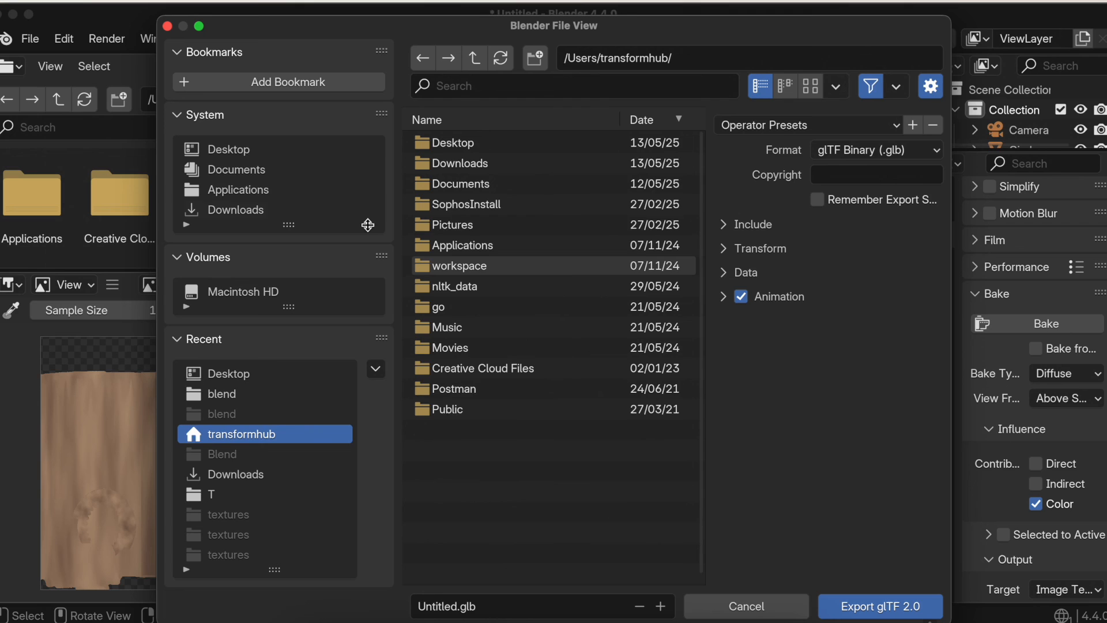
left_click(216, 151)
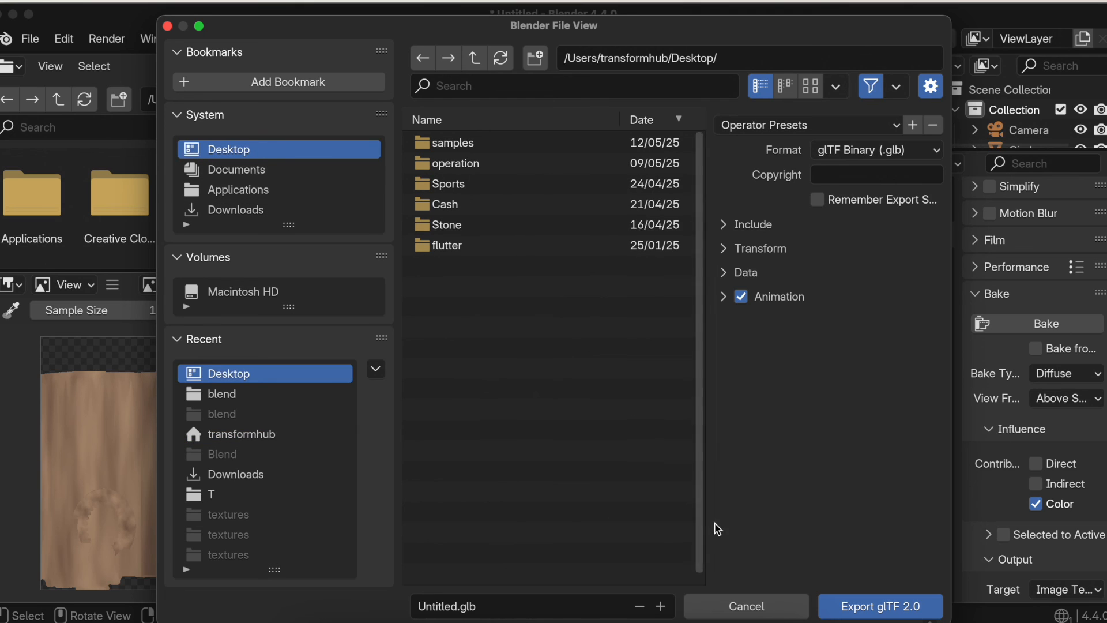
left_click(853, 606)
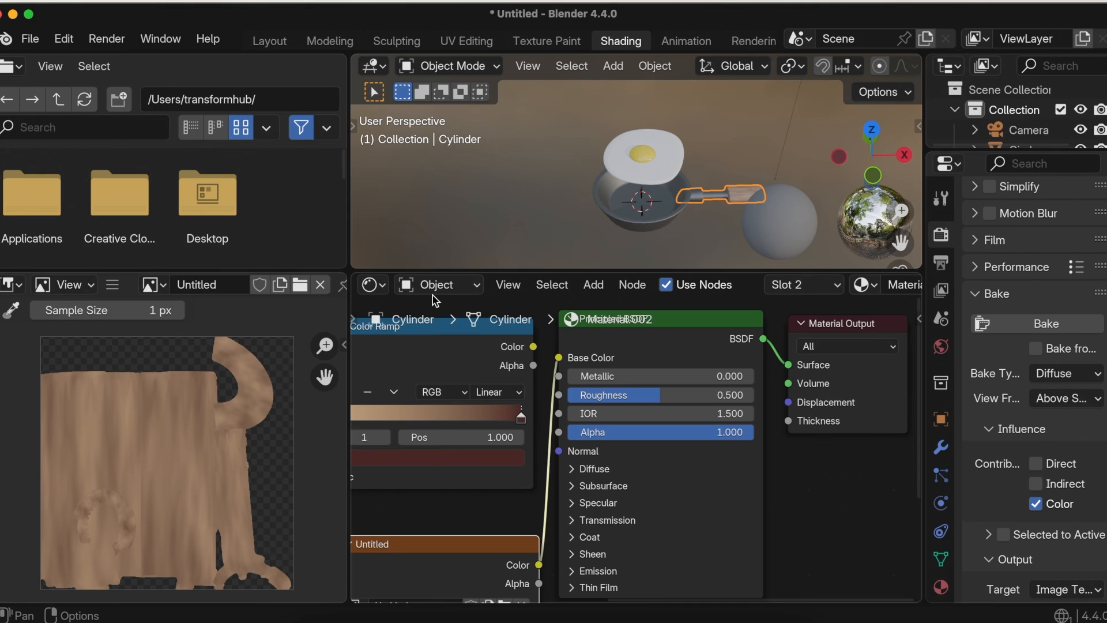
Step: Export the scene again as glTF Binary over Untitled.glb on the Desktop, with Apply Modifiers enabled in the mesh data options
left_click(30, 38)
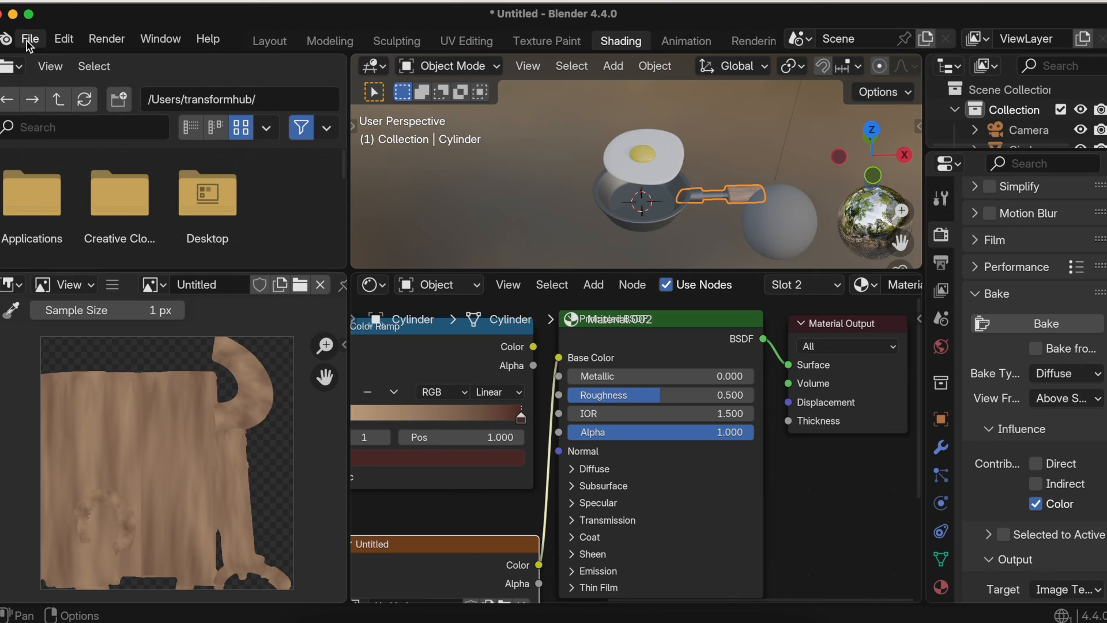
mouse_move(99, 346)
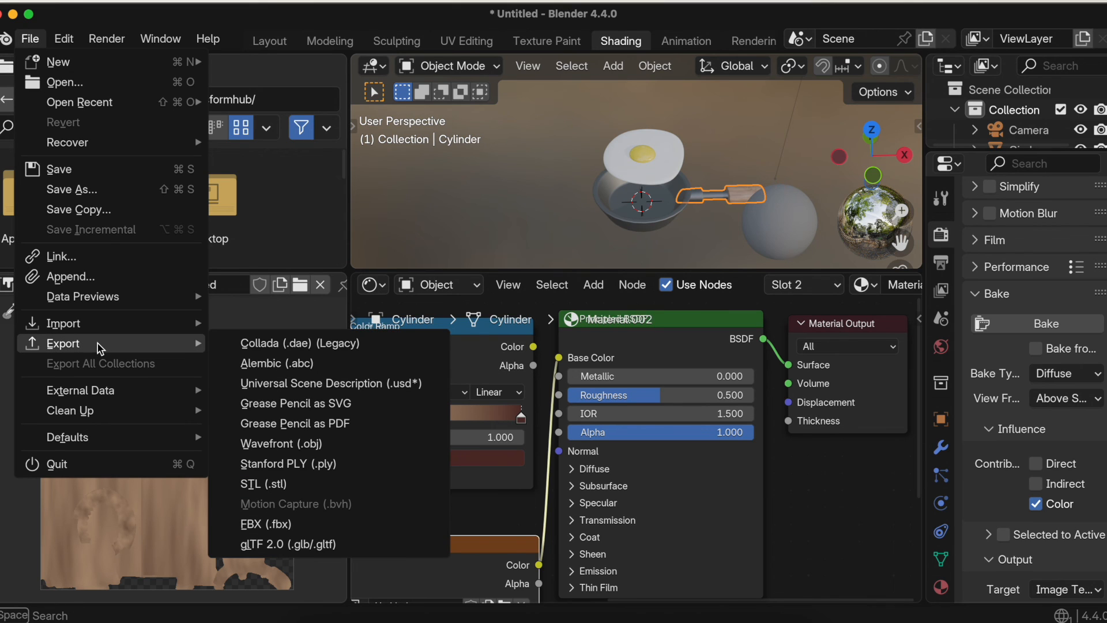
left_click(311, 545)
left_click(730, 276)
left_click(735, 325)
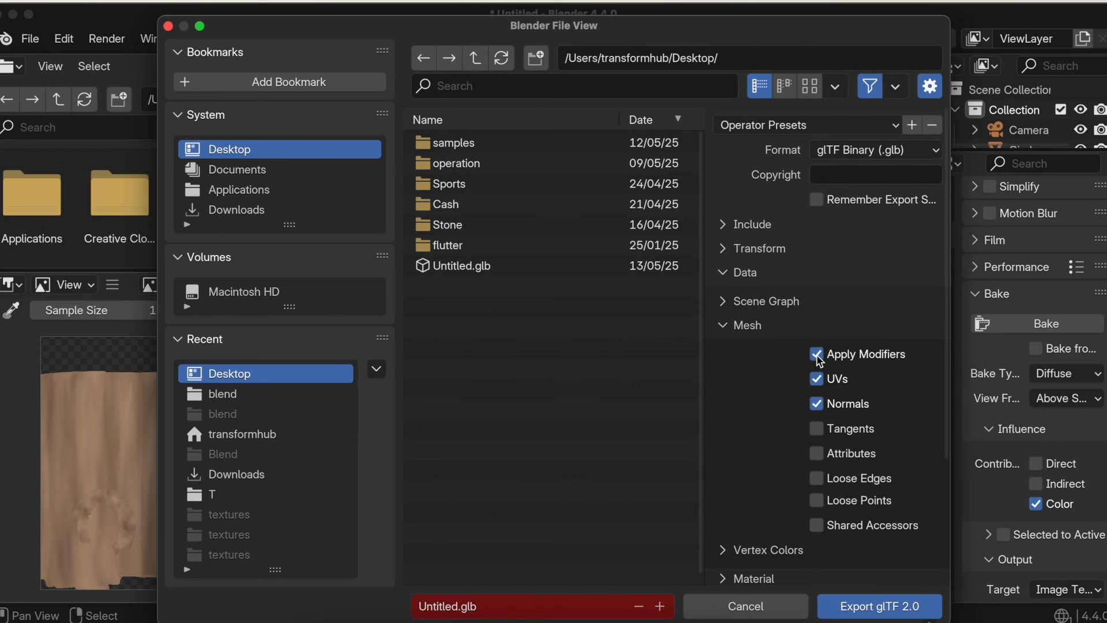
left_click(872, 605)
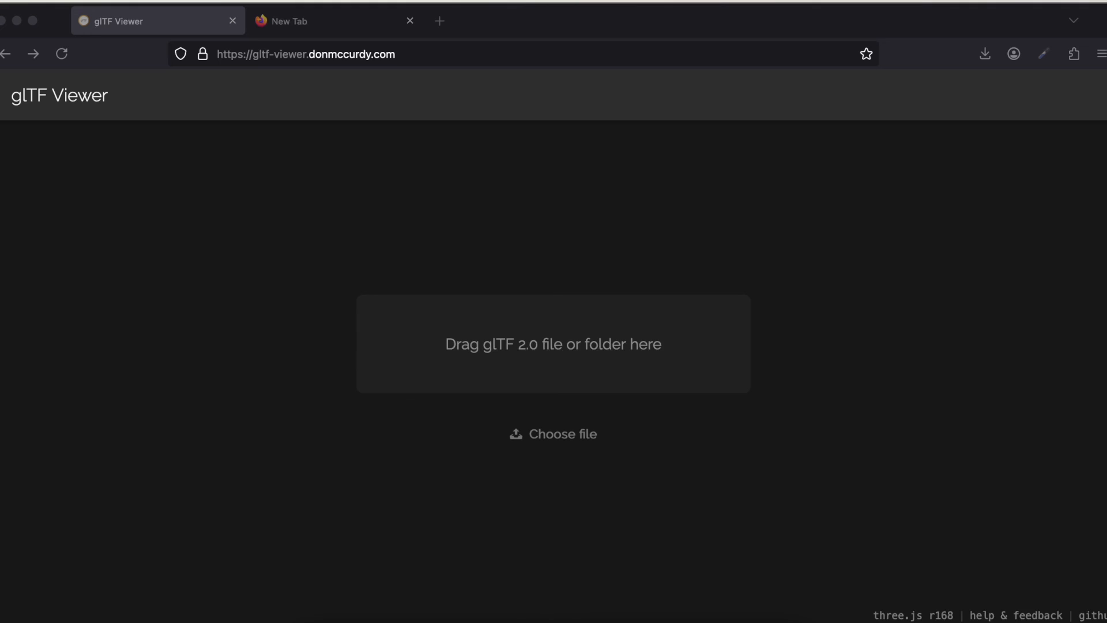
Step: Load Untitled.glb from the Desktop into the glTF Viewer web page and inspect the pan, egg and textured grip from another angle
left_click(318, 618)
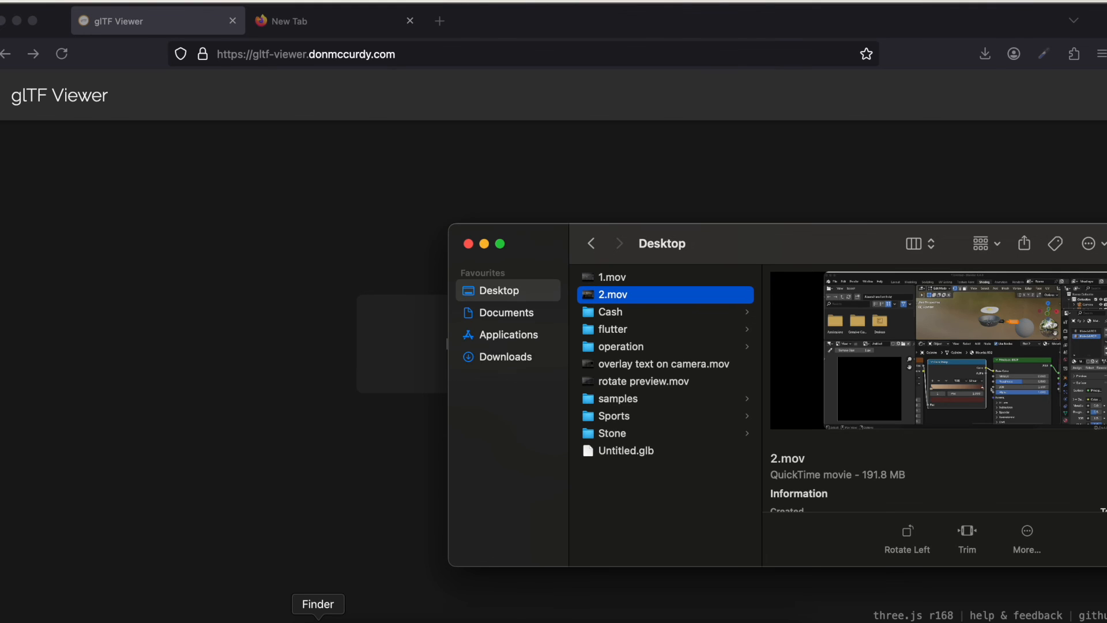
left_click(613, 452)
left_click_drag(565, 439, 231, 341)
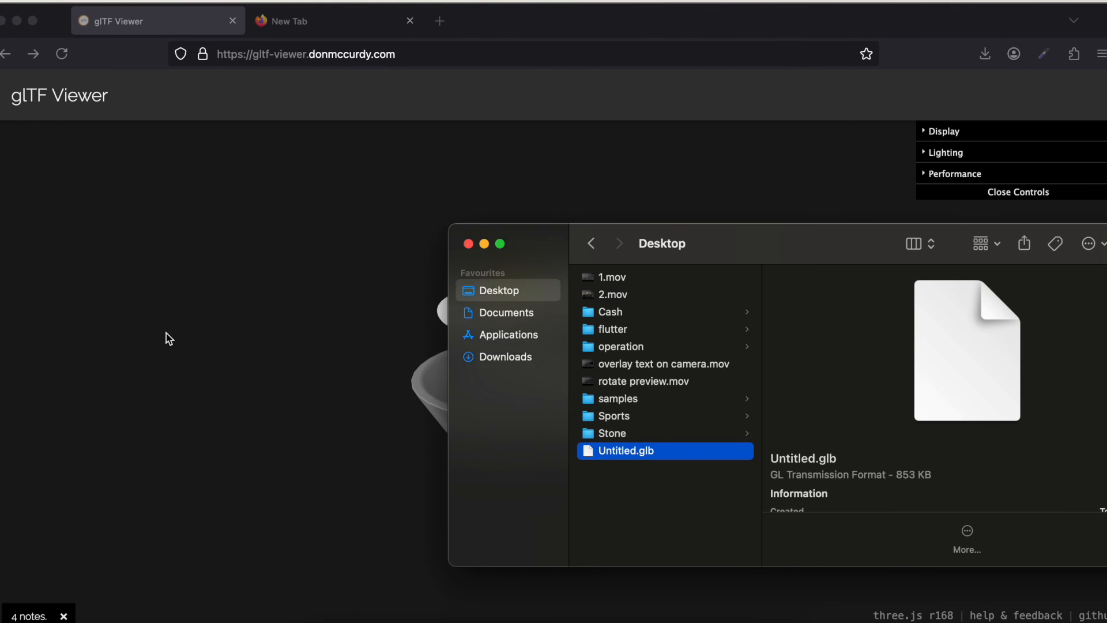
left_click(168, 336)
left_click_drag(564, 396, 597, 393)
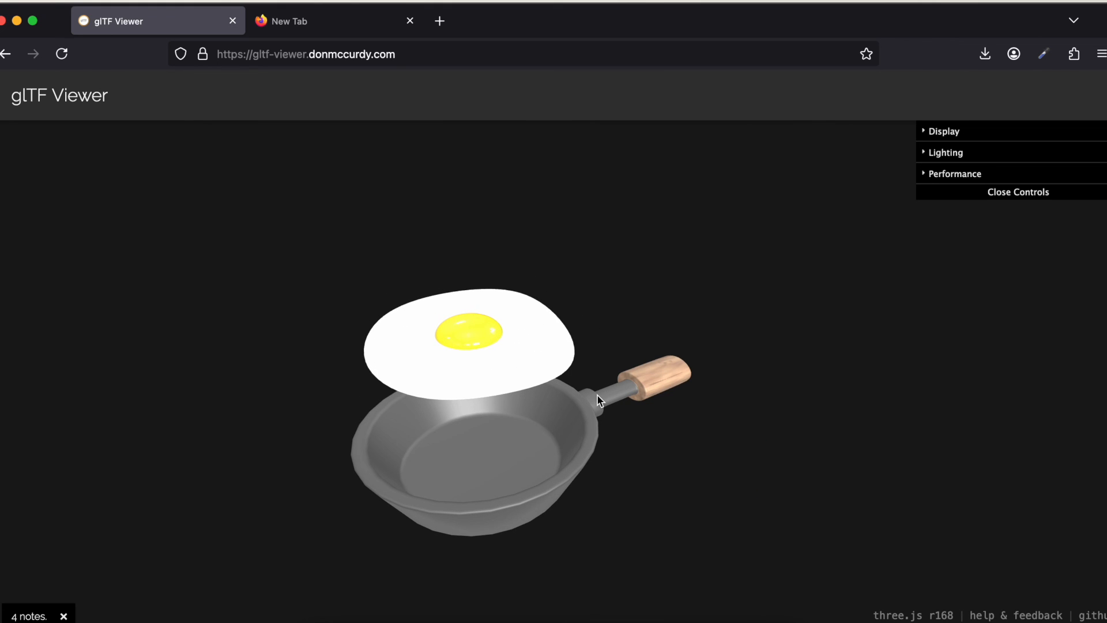